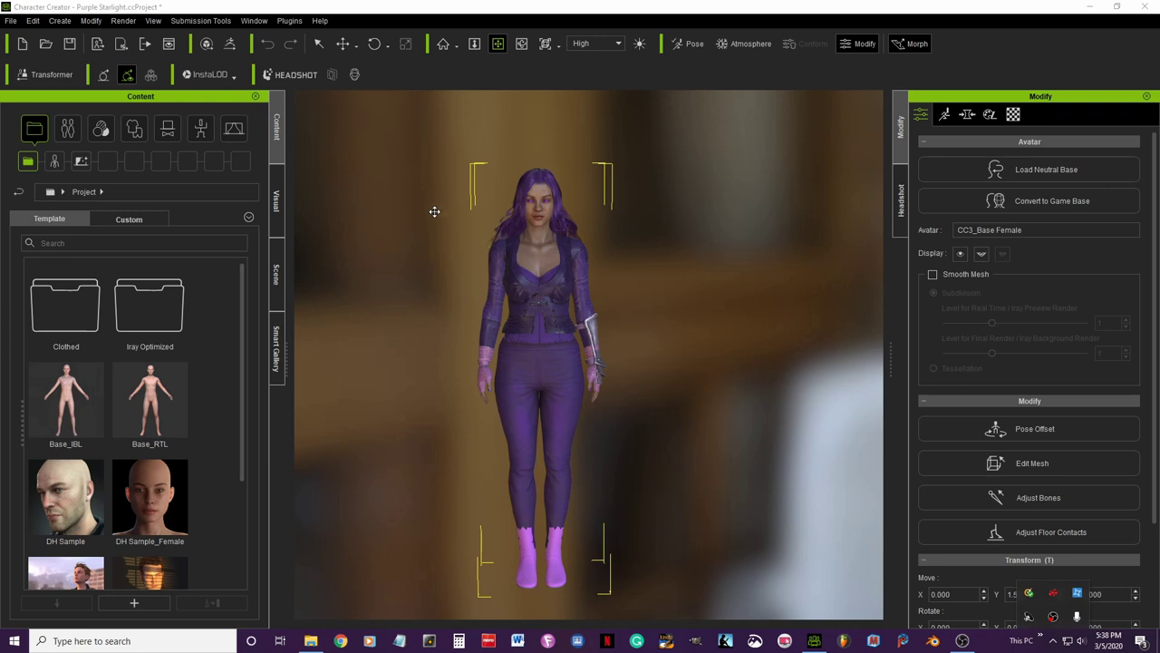
# Start an FBX (Clothed Character) export using the Blender target preset with Embed Textures unchecked.
pyautogui.click(10, 21)
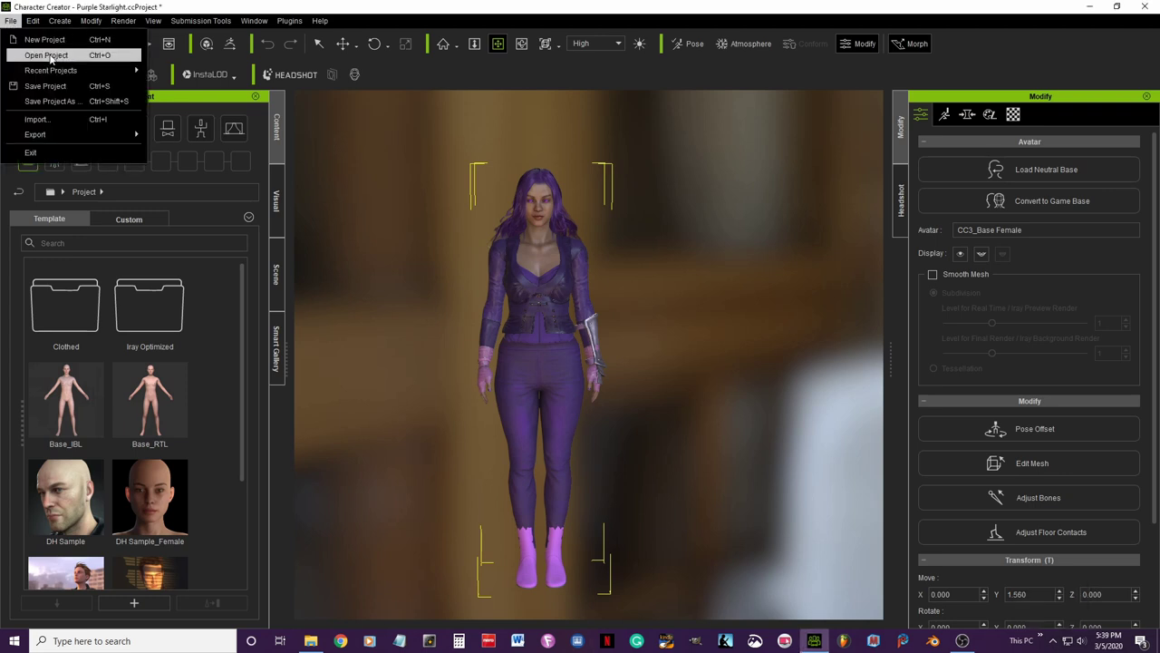
pyautogui.moveTo(44, 137)
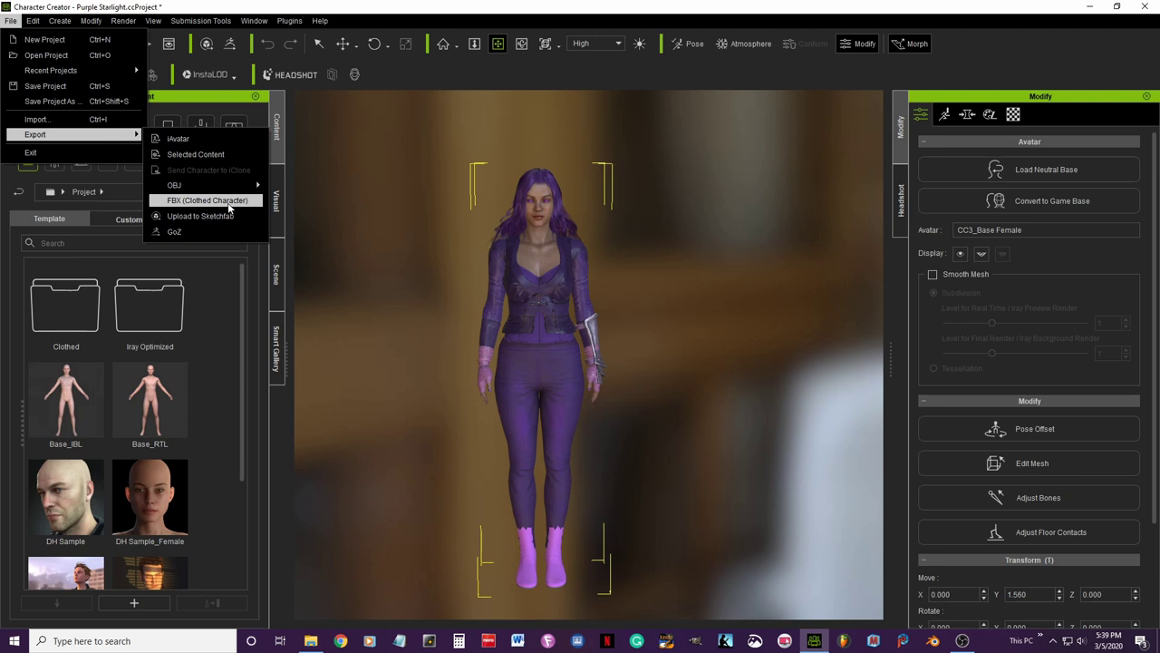
pyautogui.click(215, 201)
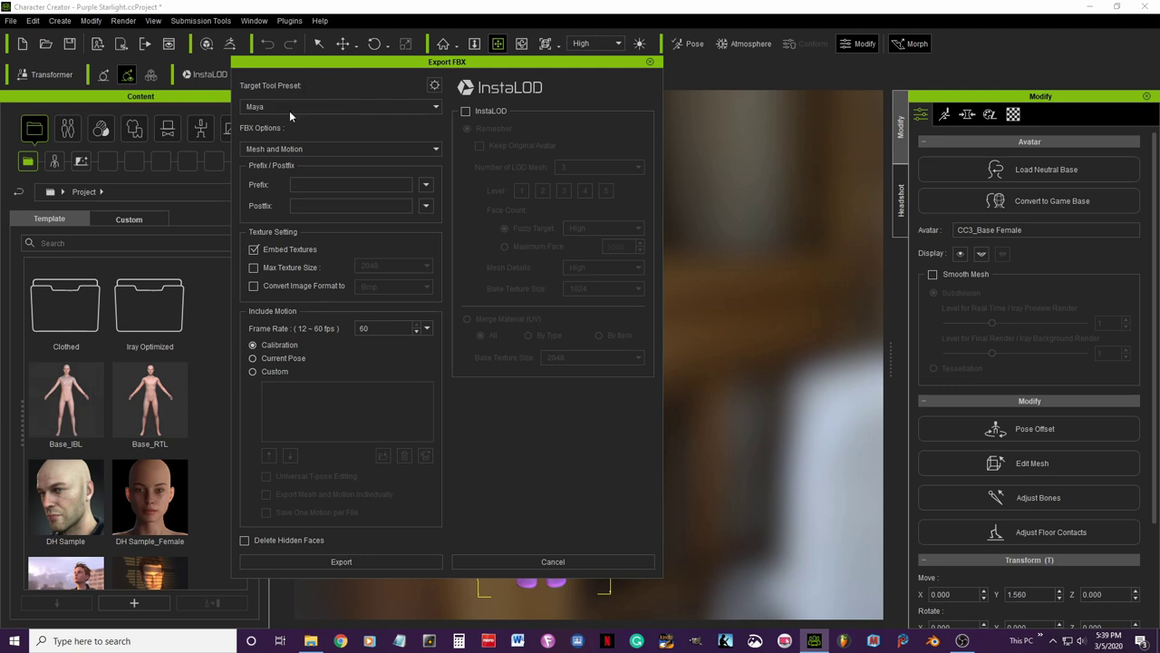
pyautogui.click(436, 109)
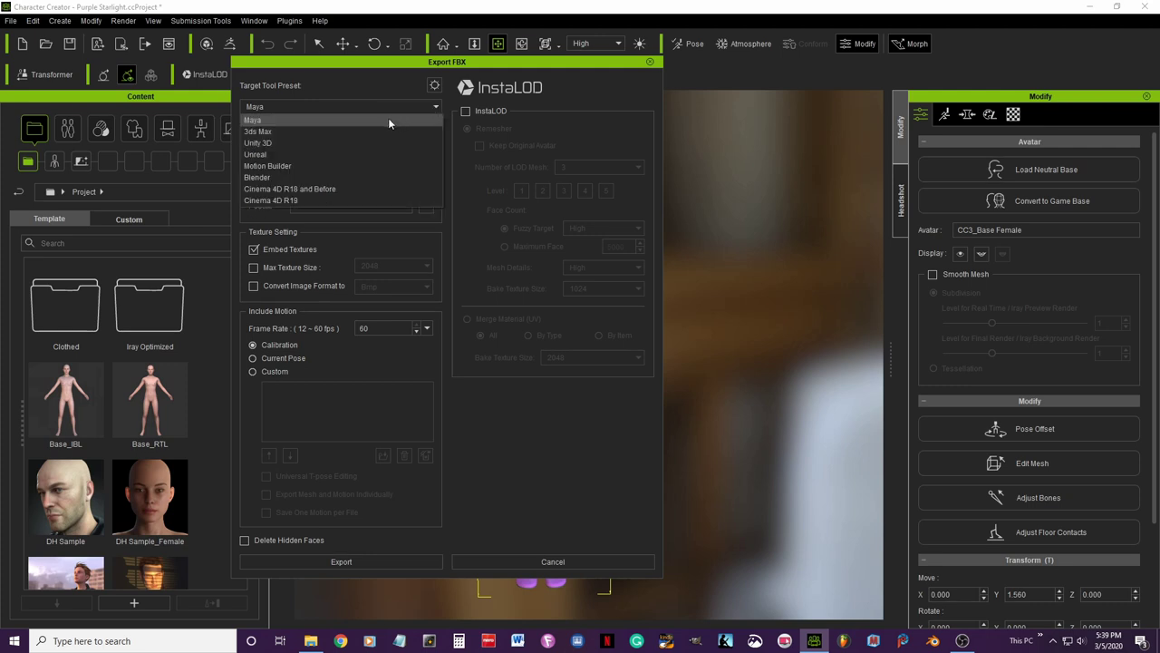
pyautogui.click(271, 179)
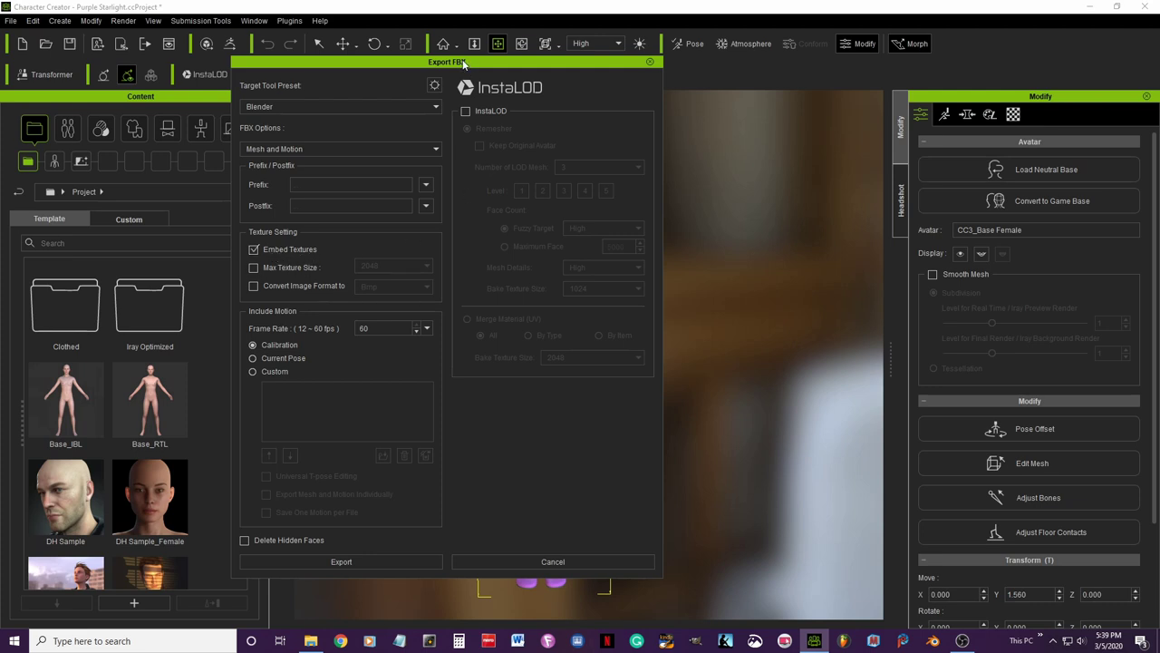
pyautogui.moveTo(463, 64); pyautogui.dragTo(283, 82)
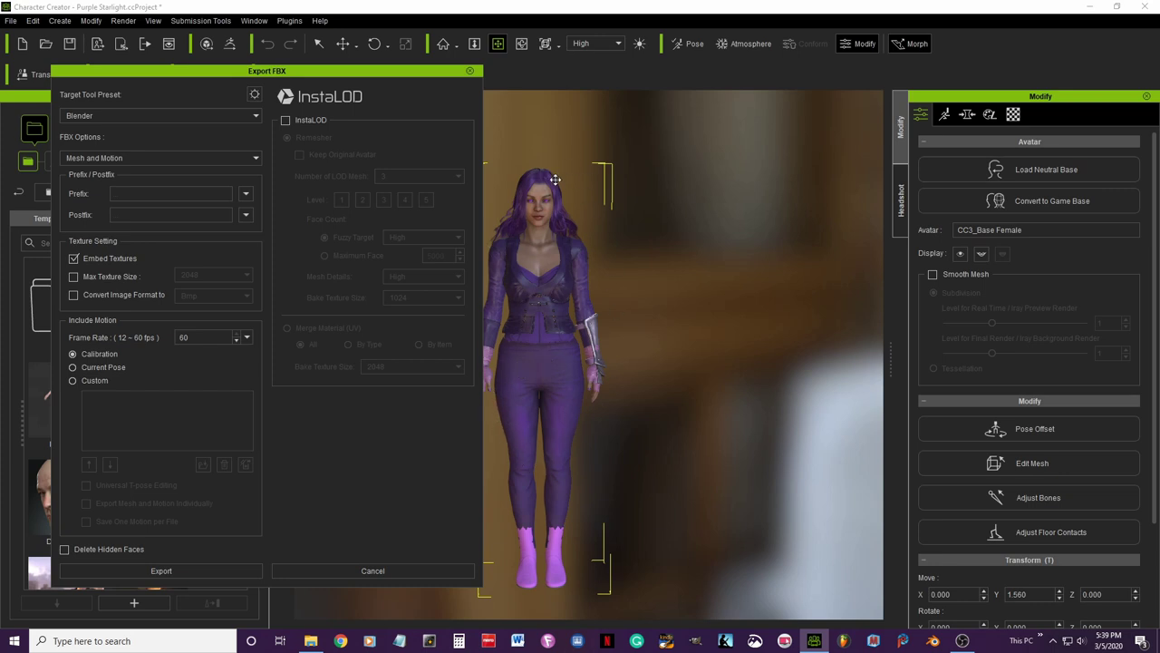
pyautogui.click(74, 259)
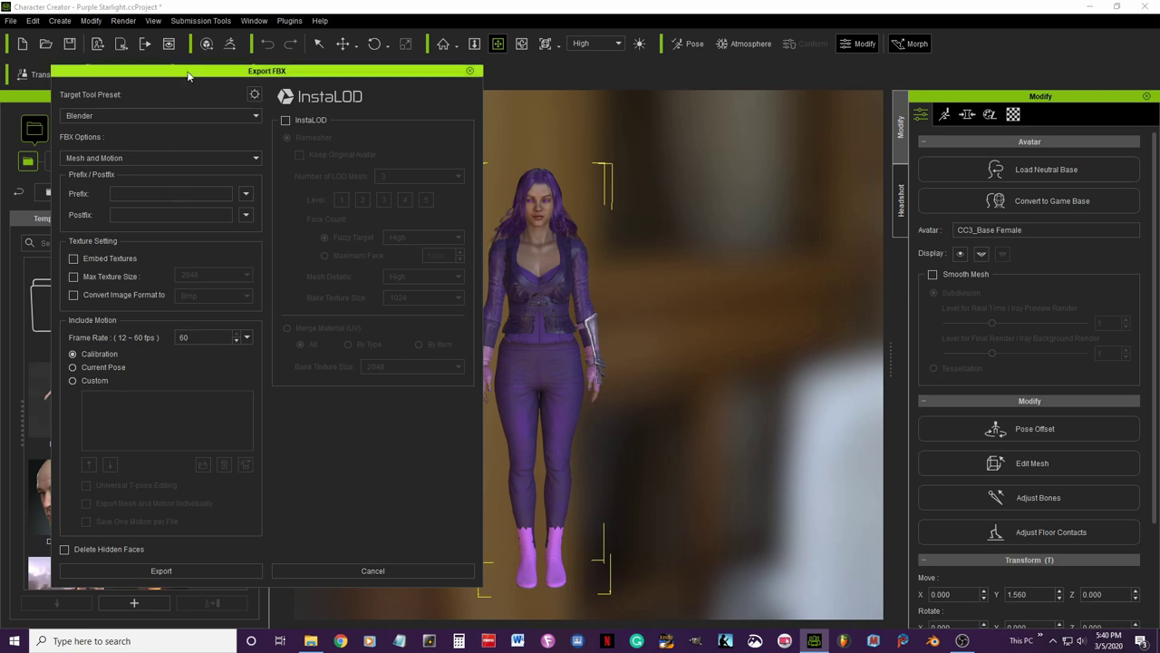
pyautogui.moveTo(187, 71); pyautogui.dragTo(317, 70)
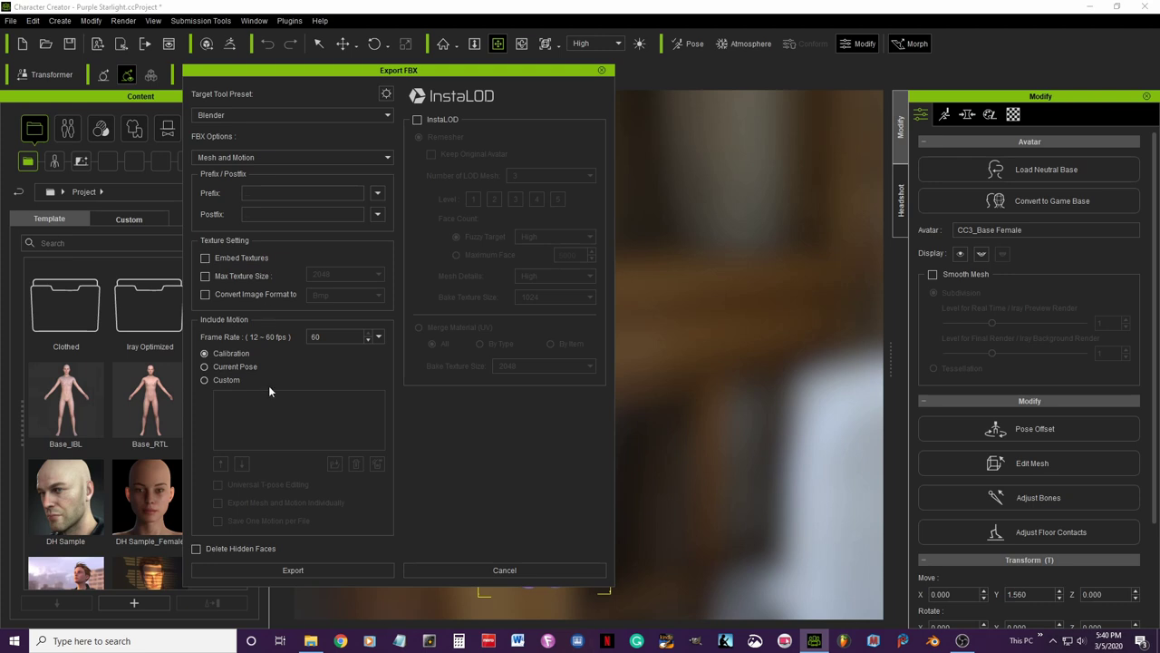
# Set Include Motion to Custom and add the _Stand F motion to the export list.
pyautogui.moveTo(358, 72); pyautogui.dragTo(245, 68)
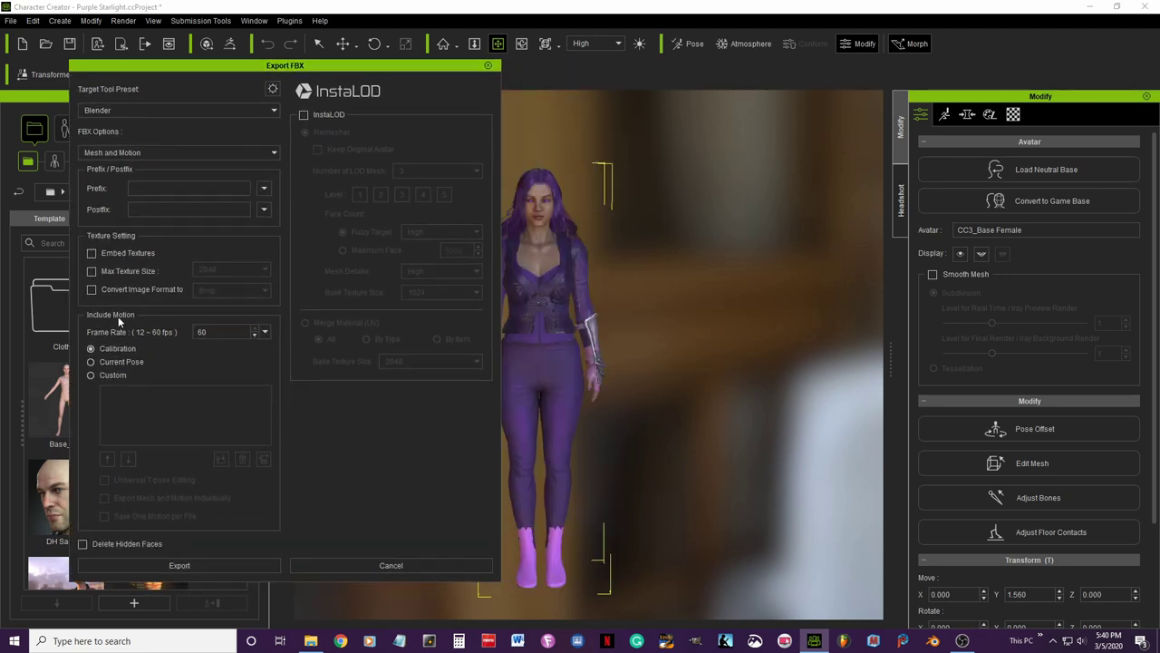
pyautogui.click(90, 375)
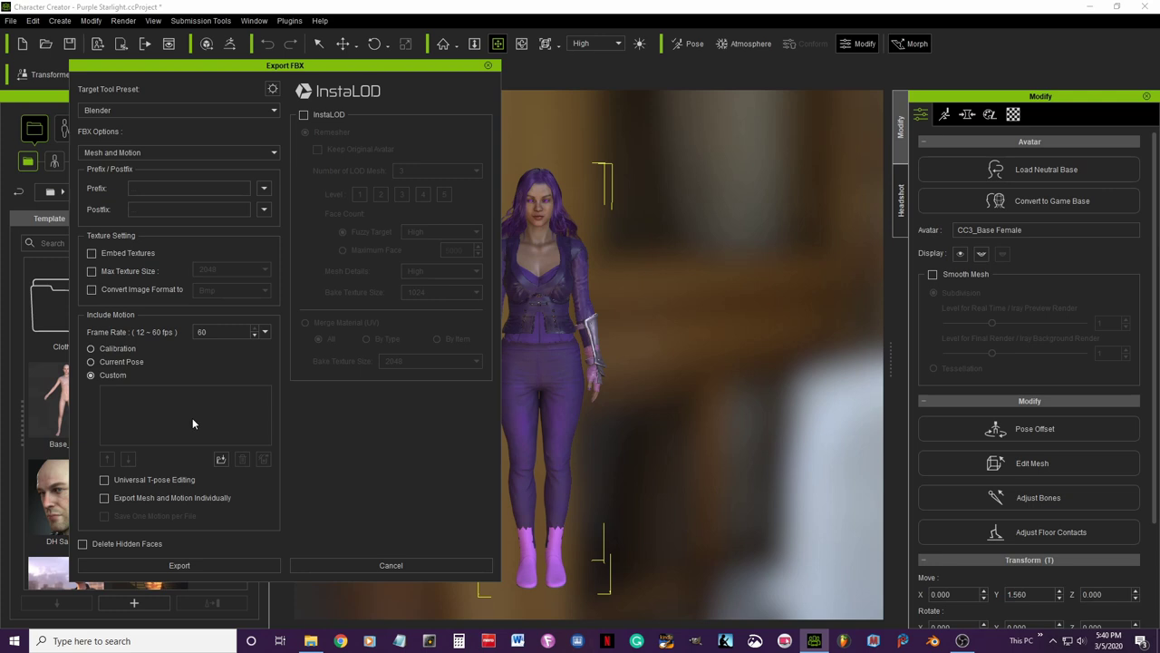
pyautogui.click(218, 458)
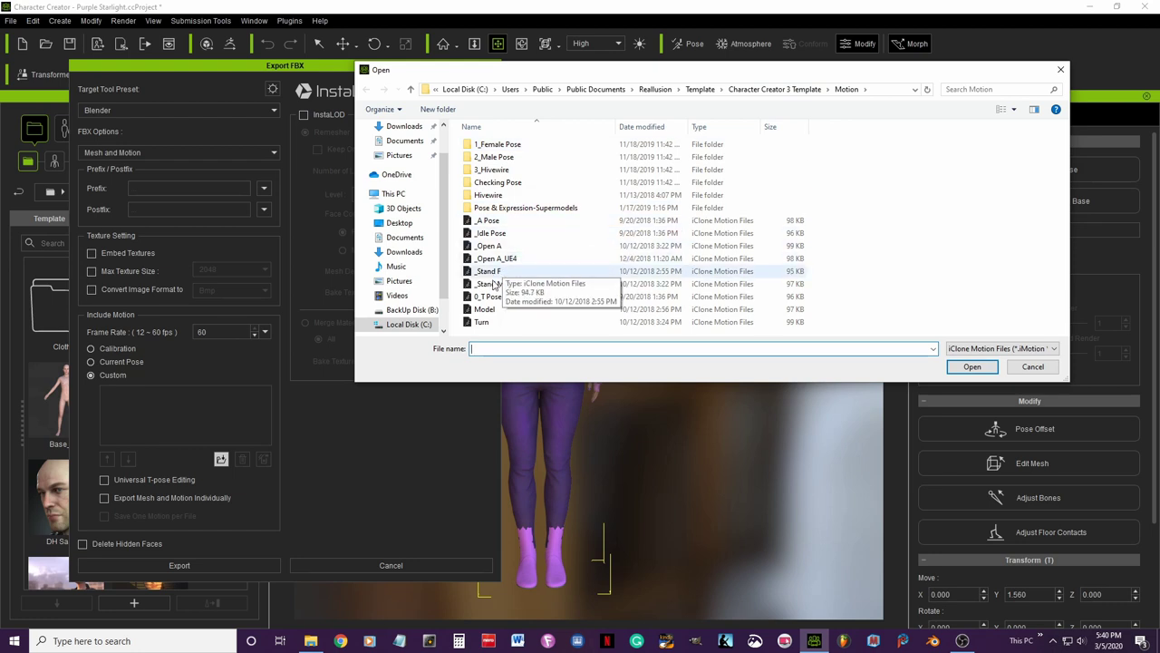
pyautogui.click(487, 275)
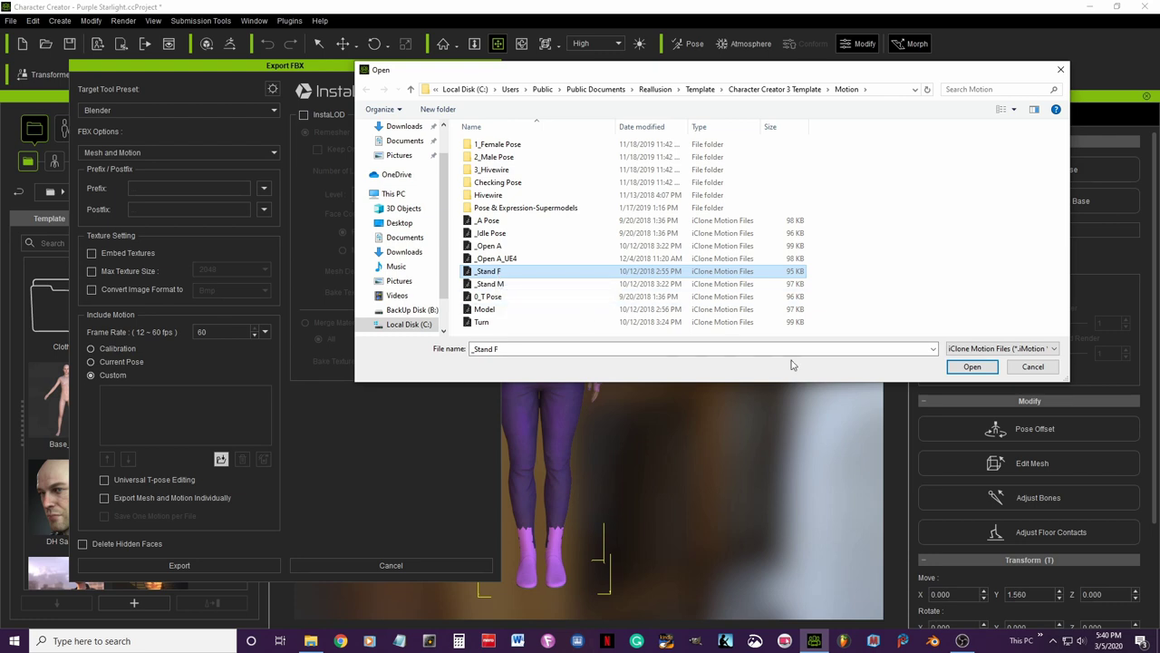
pyautogui.click(970, 366)
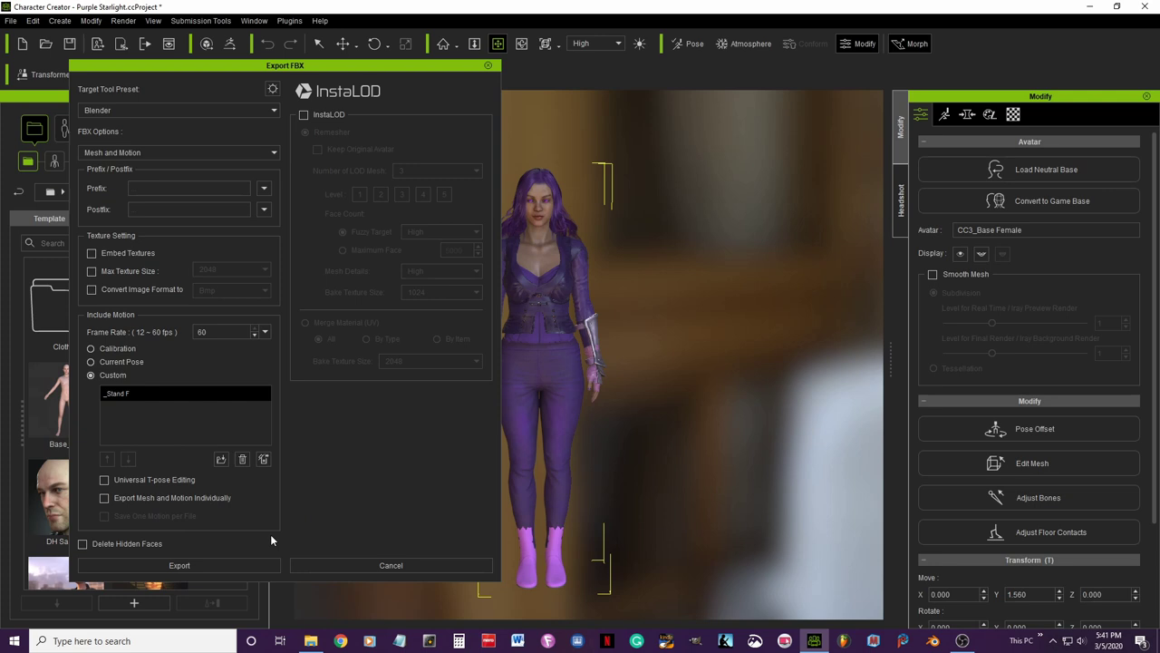
# Export the FBX as 'Purple Starlight' into Desktop > Purple Starlight_Videos tutorial > Part 1.
pyautogui.click(178, 566)
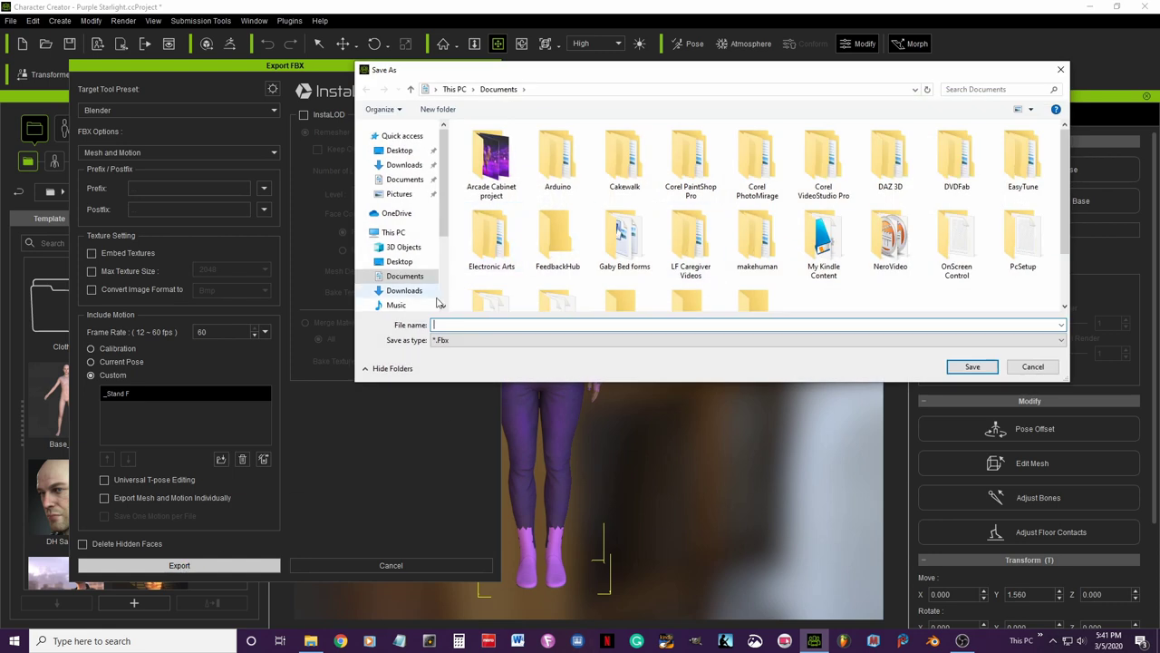
pyautogui.click(399, 151)
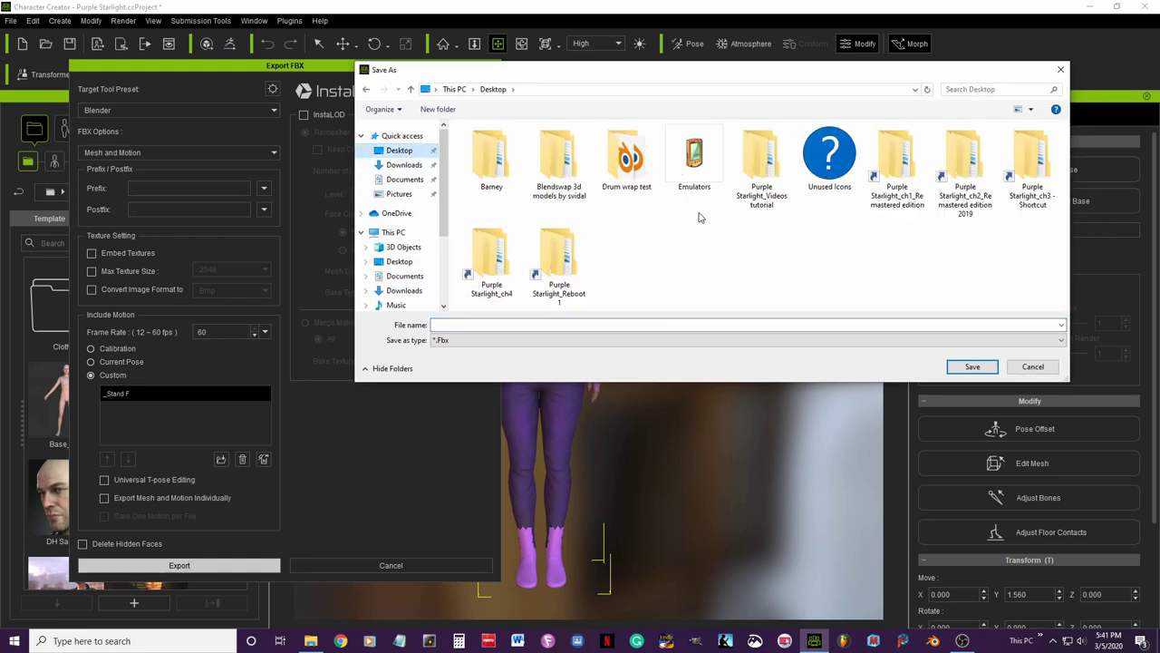
pyautogui.doubleClick(761, 163)
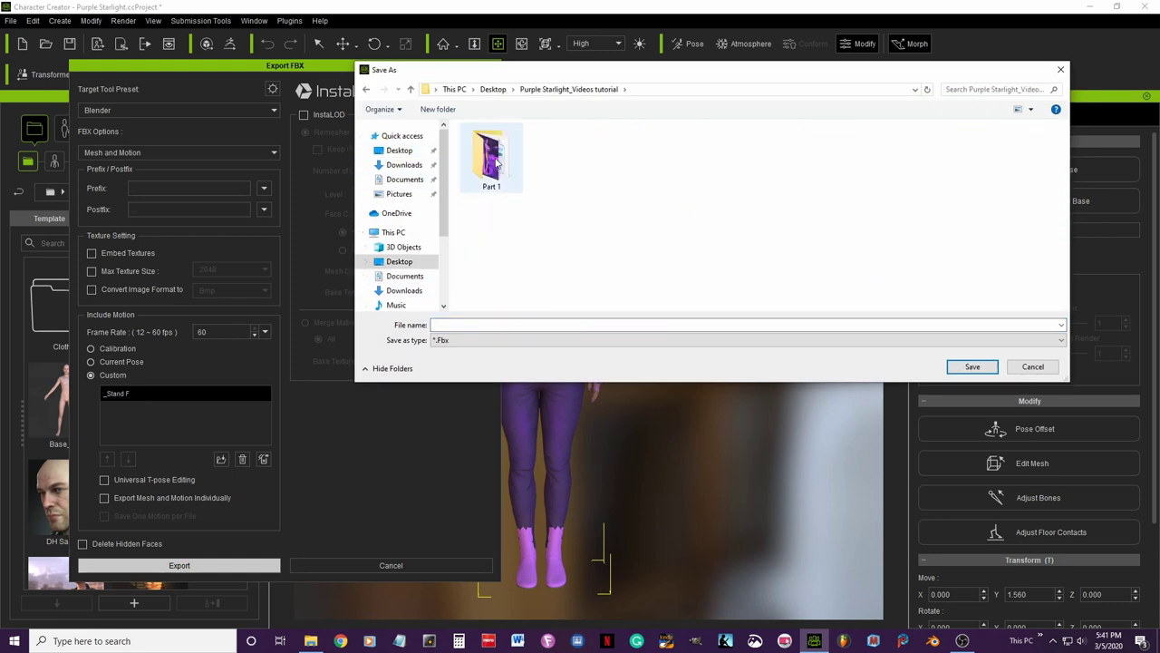
pyautogui.doubleClick(499, 165)
pyautogui.click(466, 324)
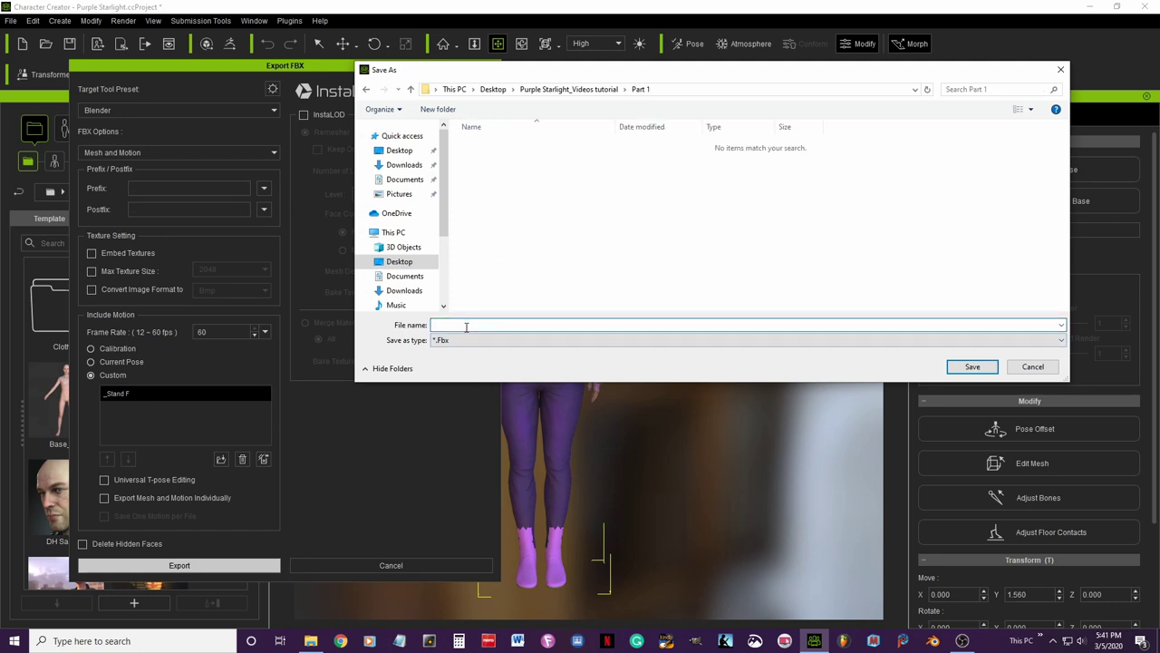
pyautogui.write('Pur')
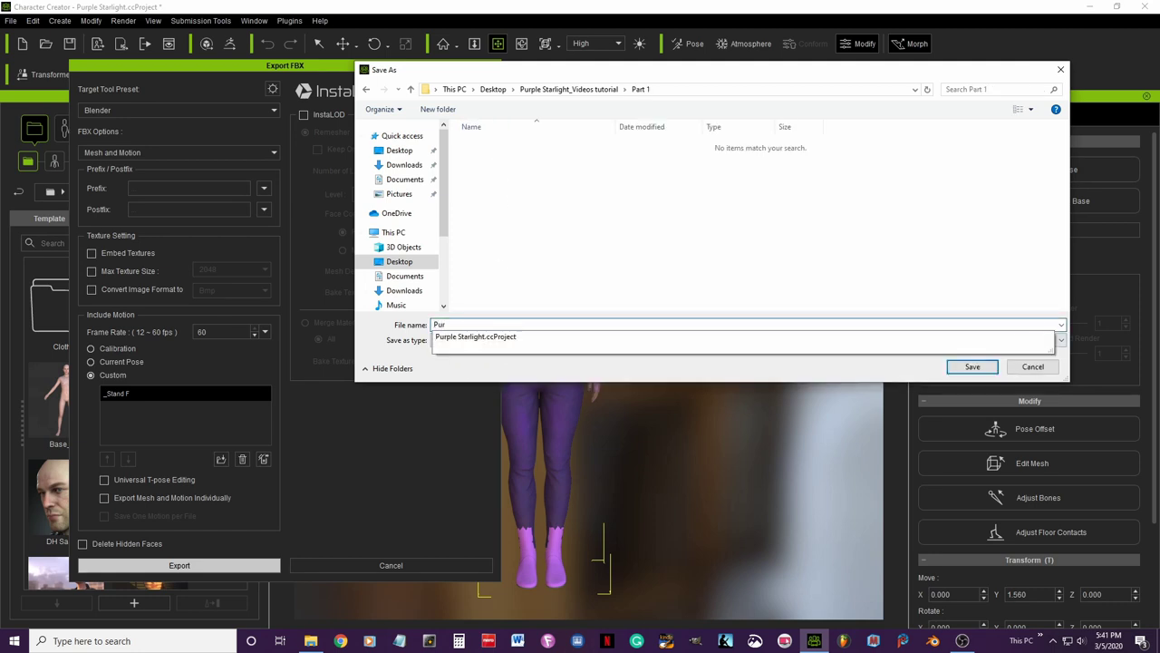
pyautogui.write('ple Starlight')
pyautogui.click(966, 367)
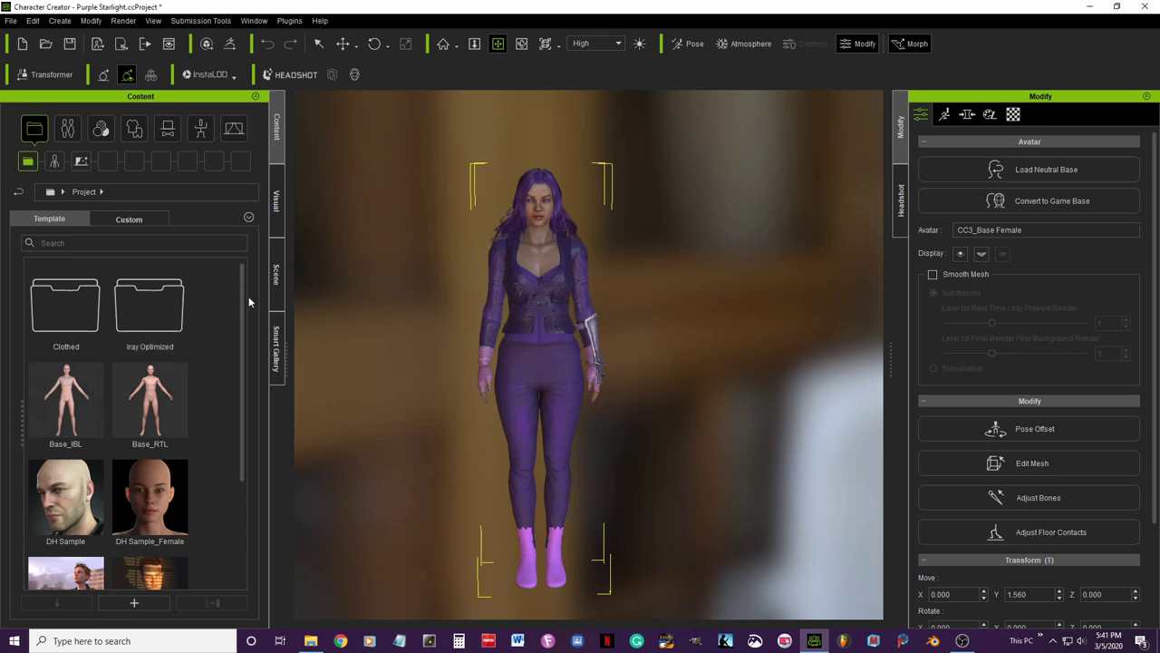
# Close Character Creator 3 now that the Purple Starlight export is finished.
pyautogui.scroll(-3, 243, 304)
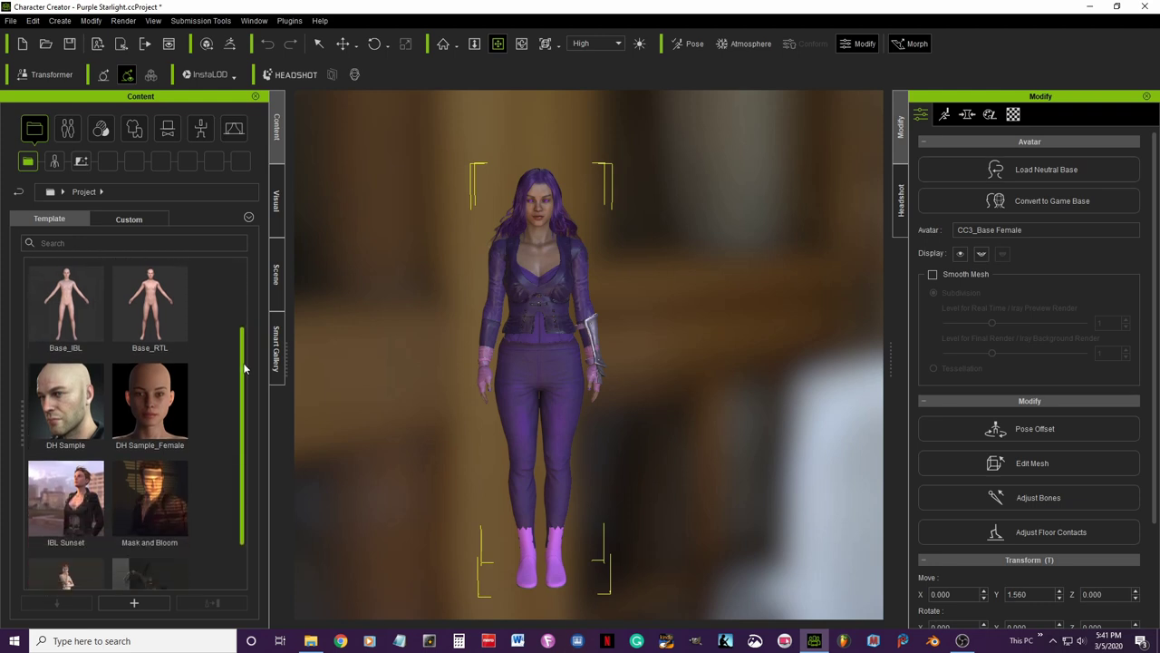
pyautogui.scroll(3, 234, 347)
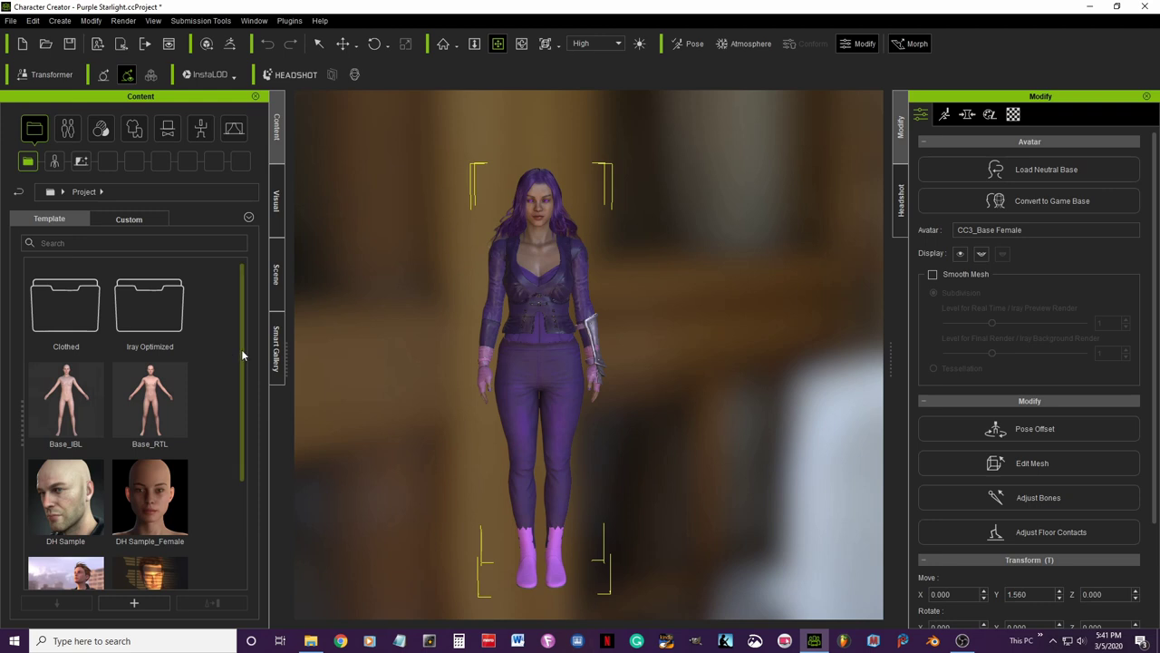
pyautogui.moveTo(241, 349); pyautogui.dragTo(237, 378)
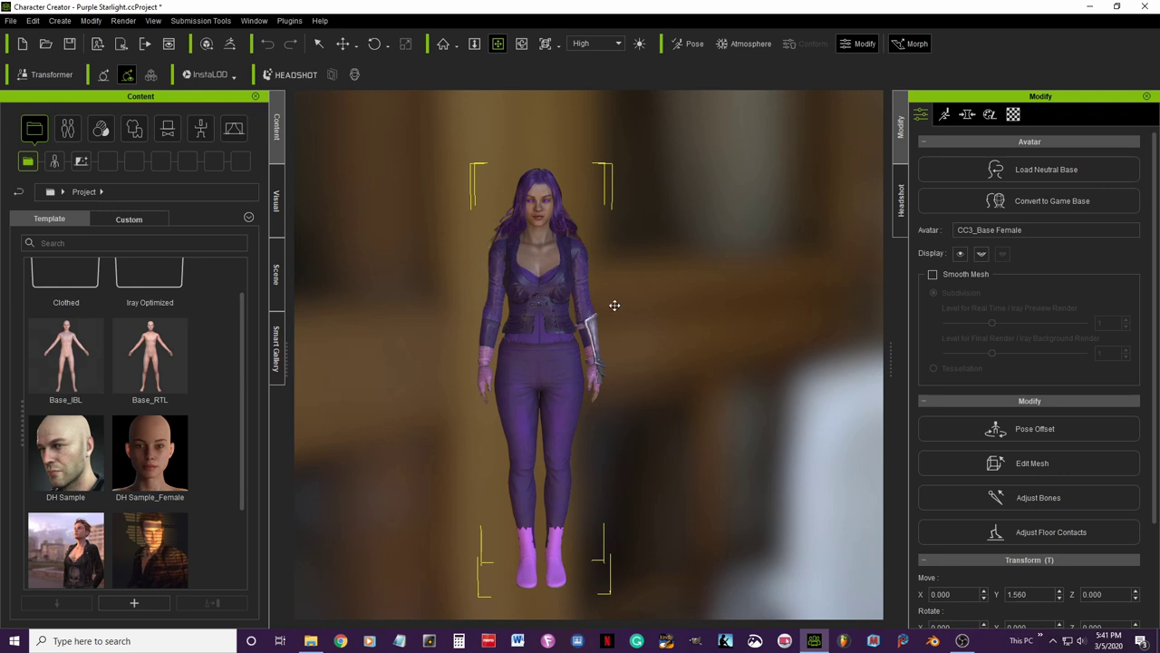
pyautogui.click(1146, 8)
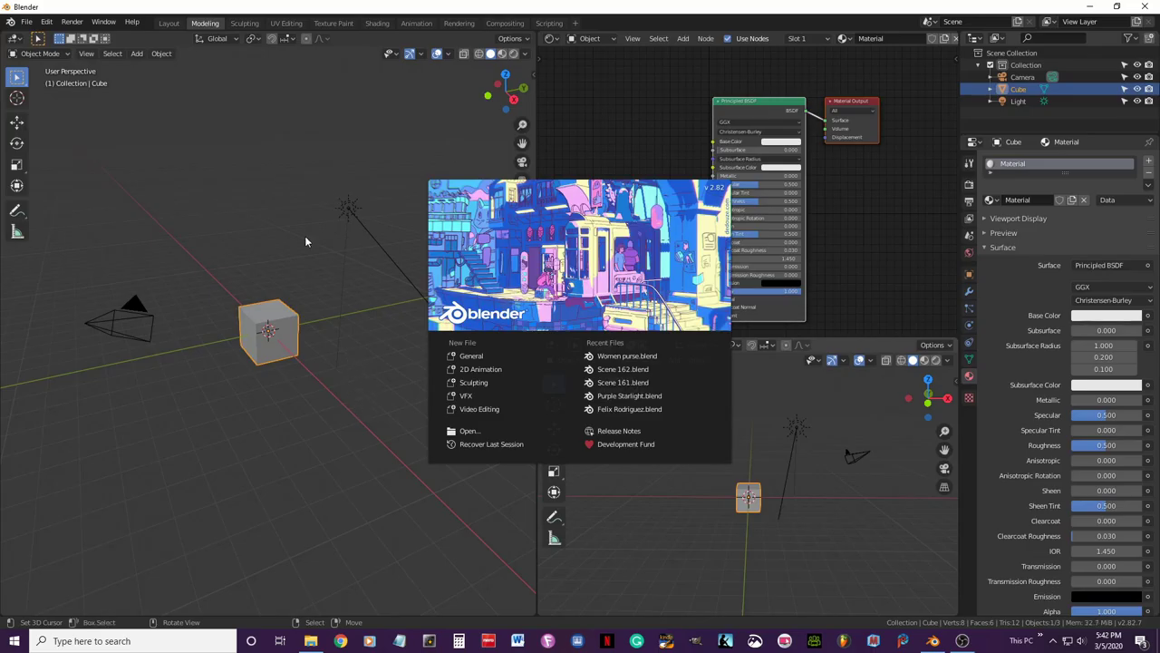
# Save the new Blender scene as Purple Starlight.blend in the tutorial's Part 1 folder.
pyautogui.click(282, 311)
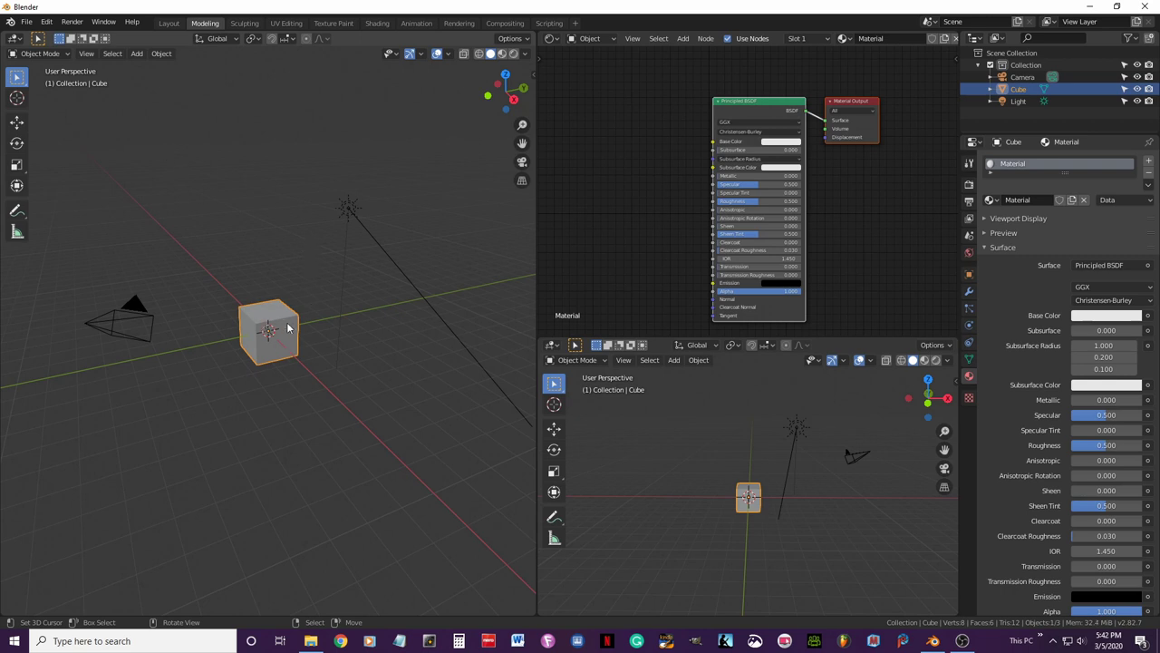
pyautogui.click(26, 22)
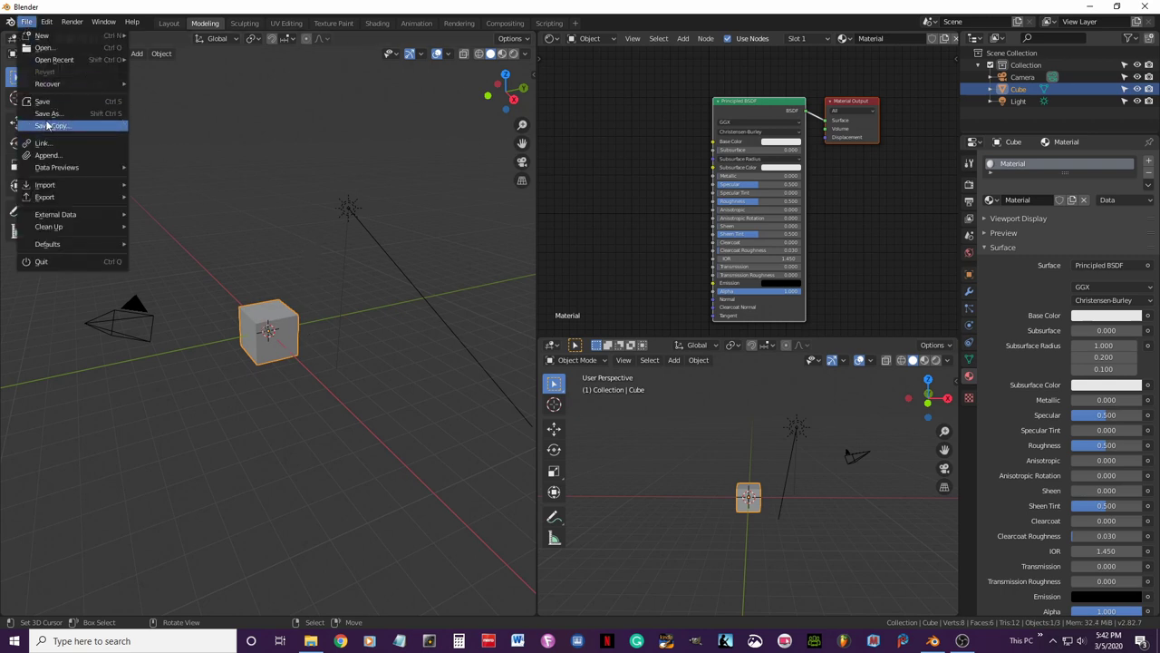
pyautogui.click(48, 115)
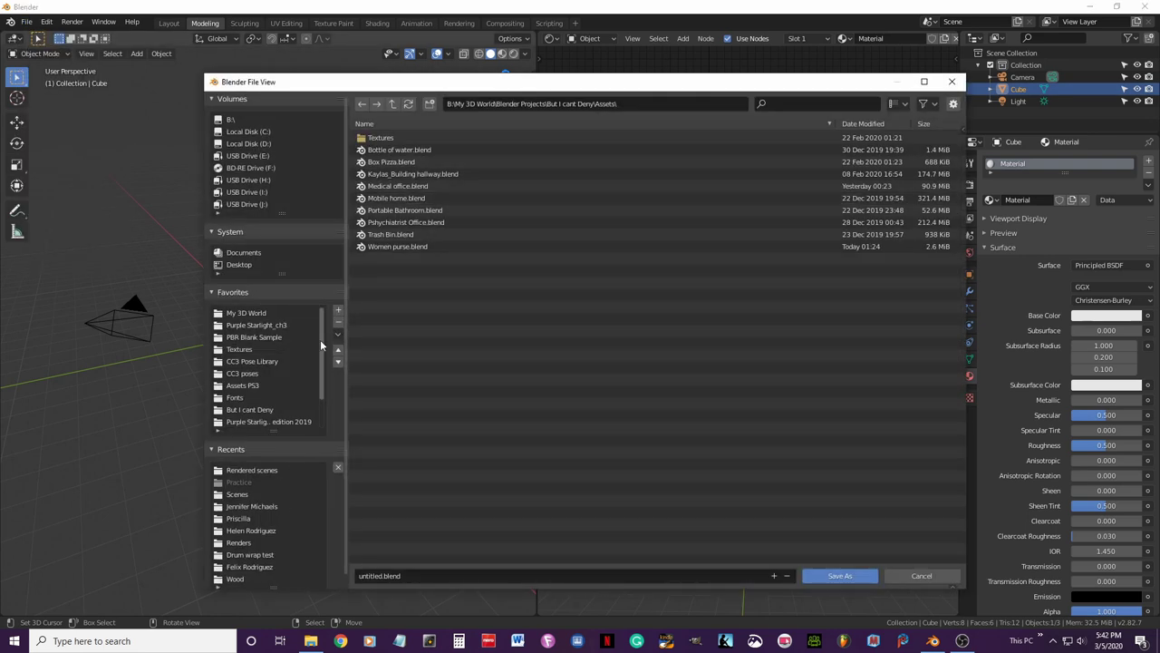
pyautogui.click(239, 264)
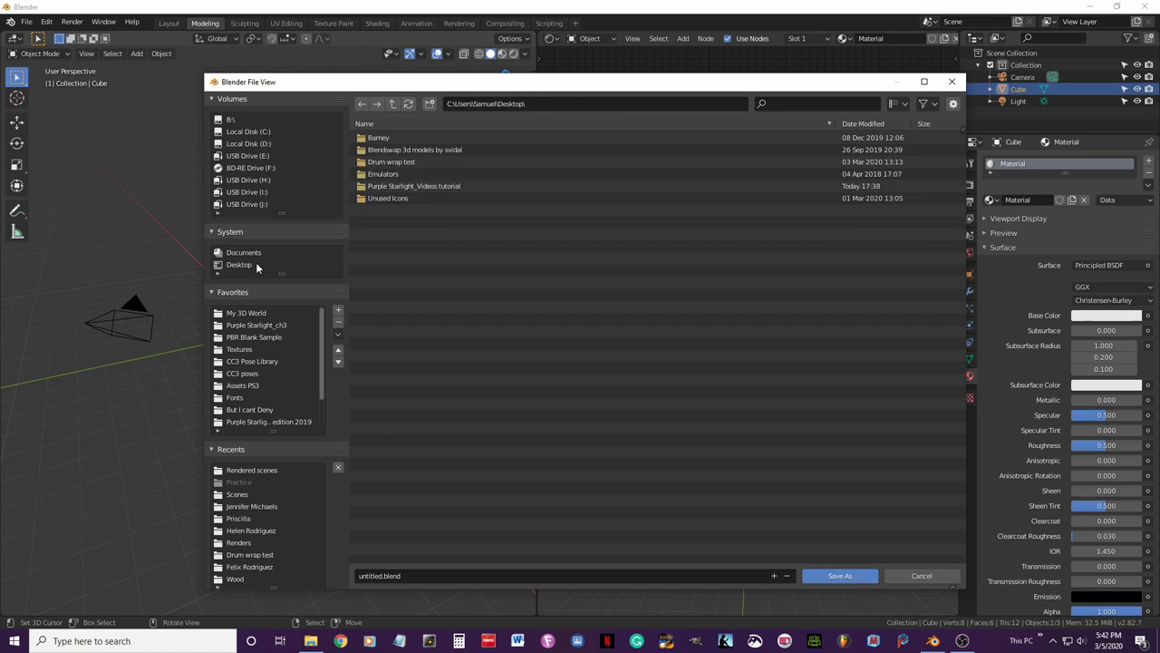
pyautogui.doubleClick(423, 187)
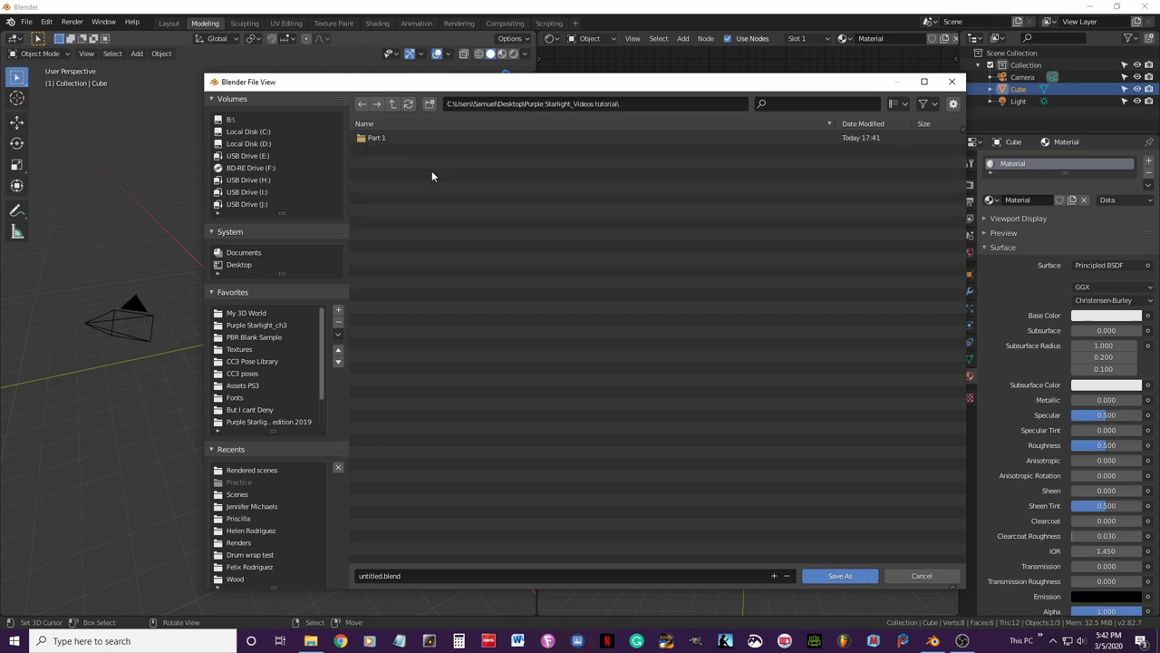
pyautogui.doubleClick(376, 137)
pyautogui.click(404, 575)
pyautogui.write('Purp')
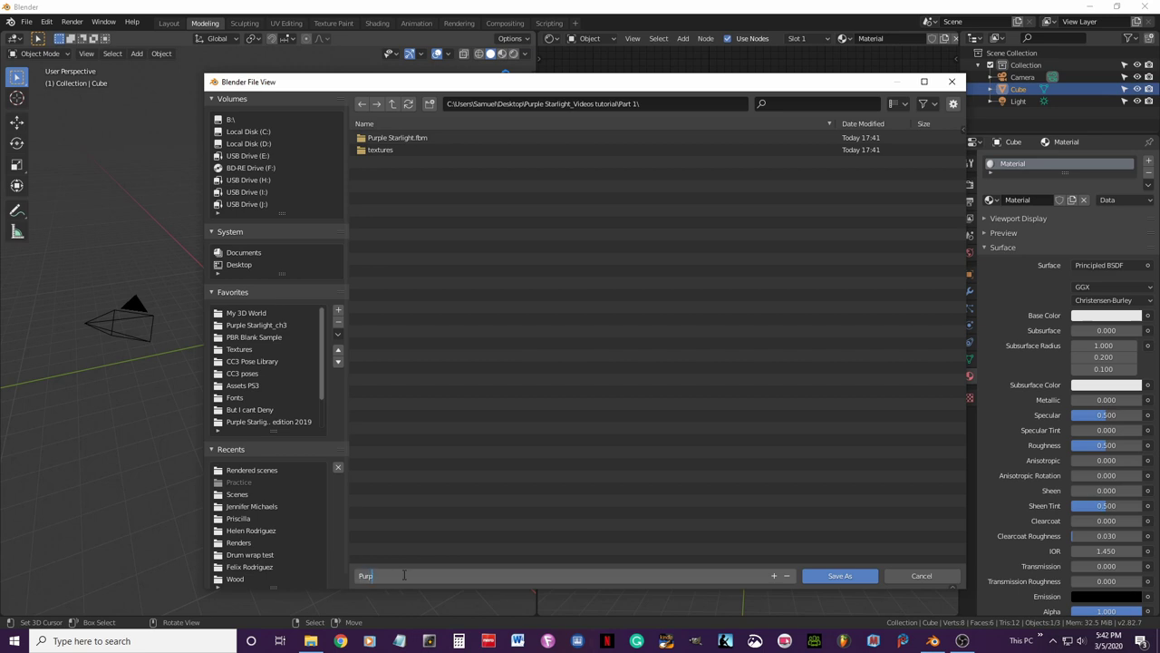
pyautogui.write('le Starlight')
pyautogui.click(826, 575)
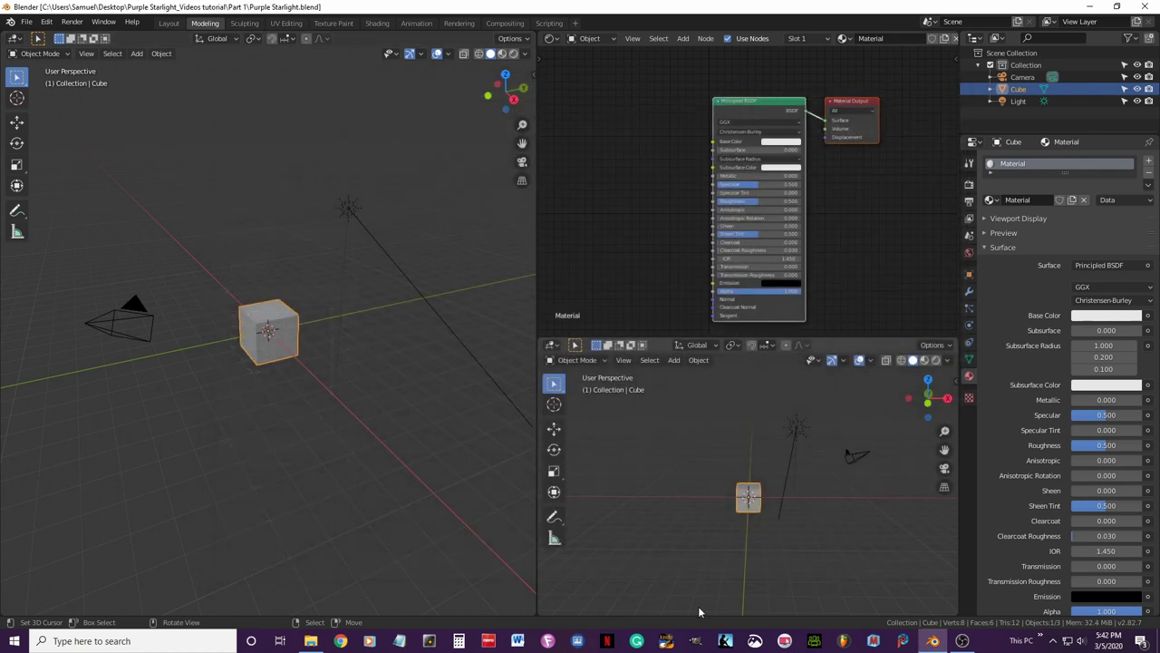
# Review the Viewport Shading popover options, opening and closing it twice.
pyautogui.scroll(3, 269, 381)
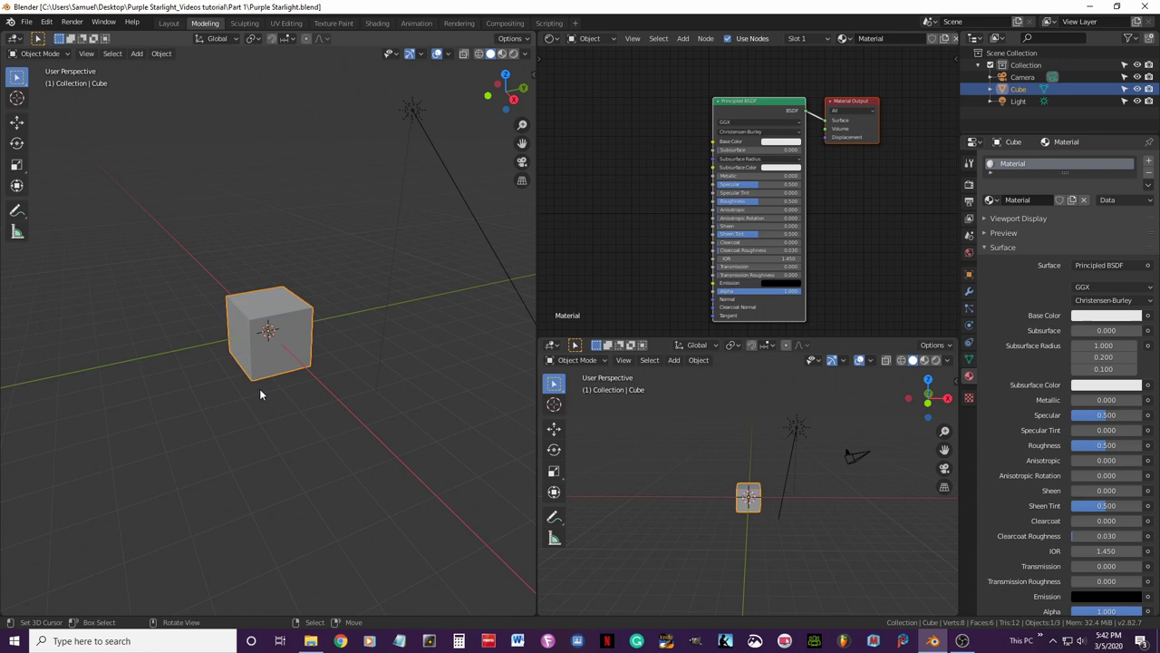
pyautogui.click(525, 55)
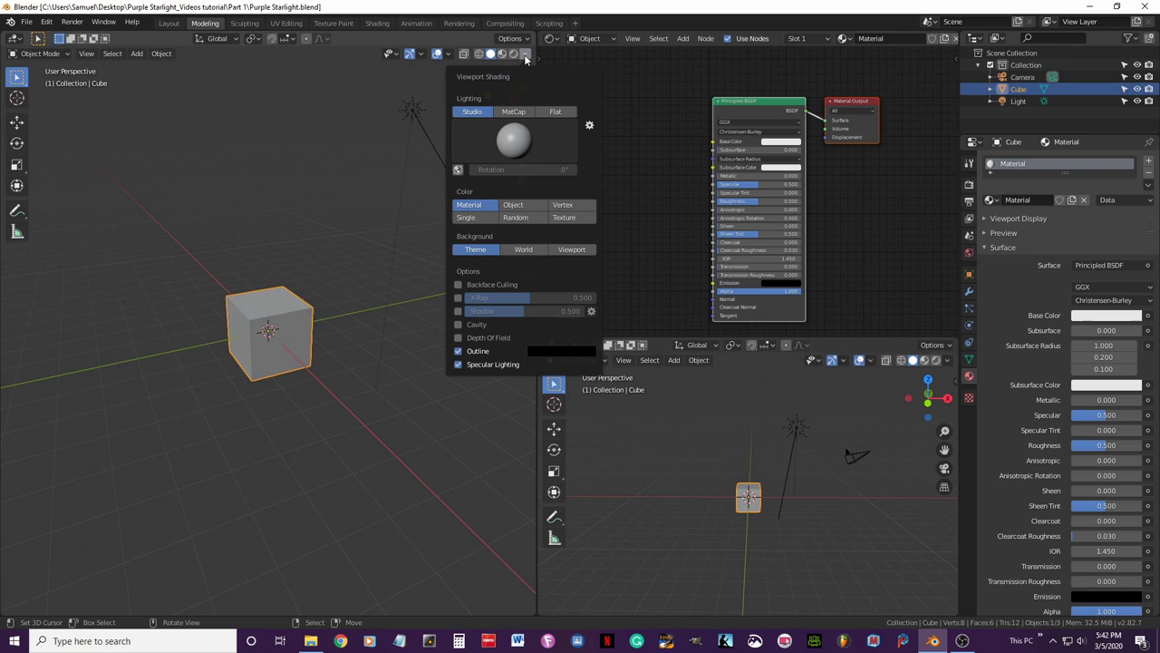
pyautogui.click(524, 57)
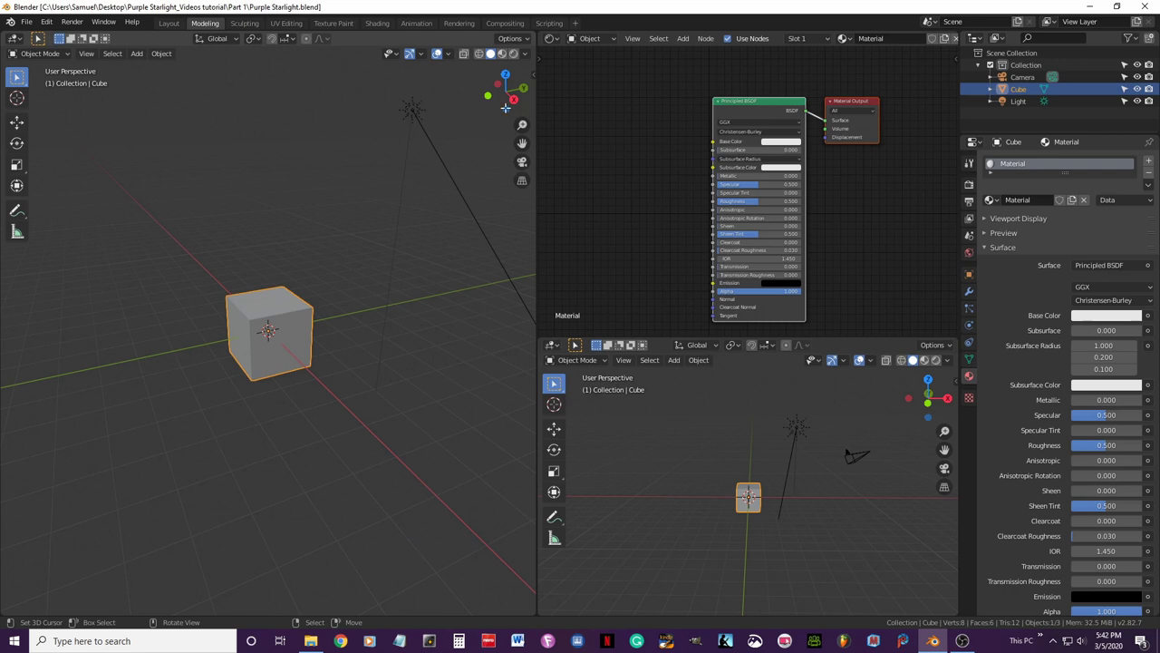
pyautogui.click(527, 54)
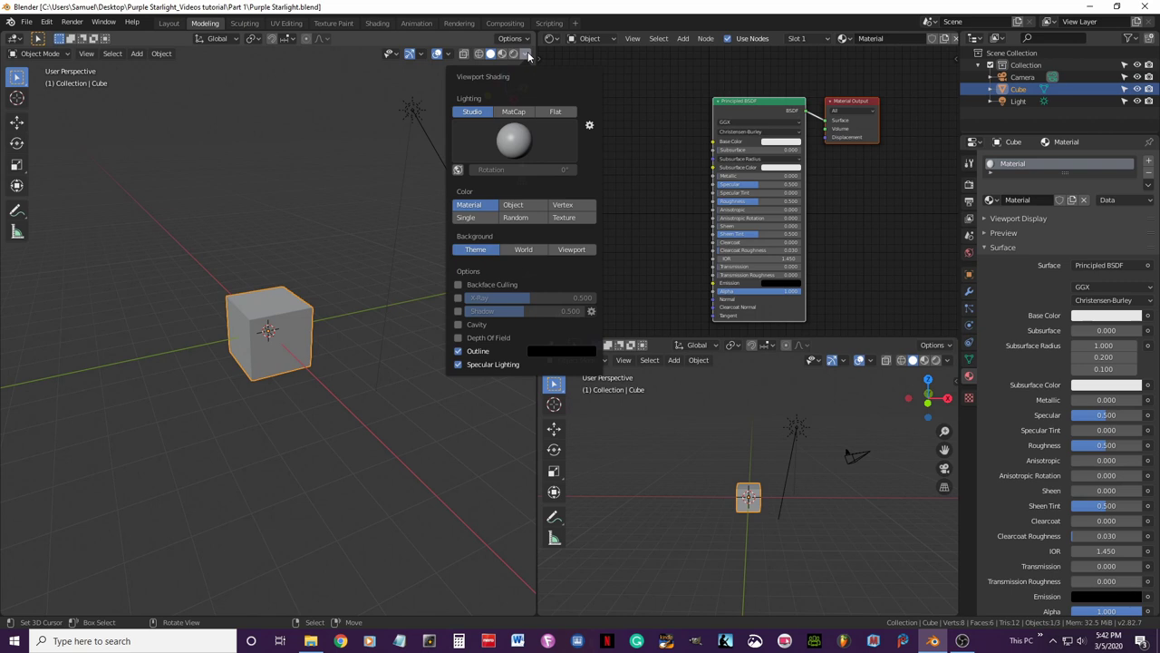
pyautogui.click(527, 53)
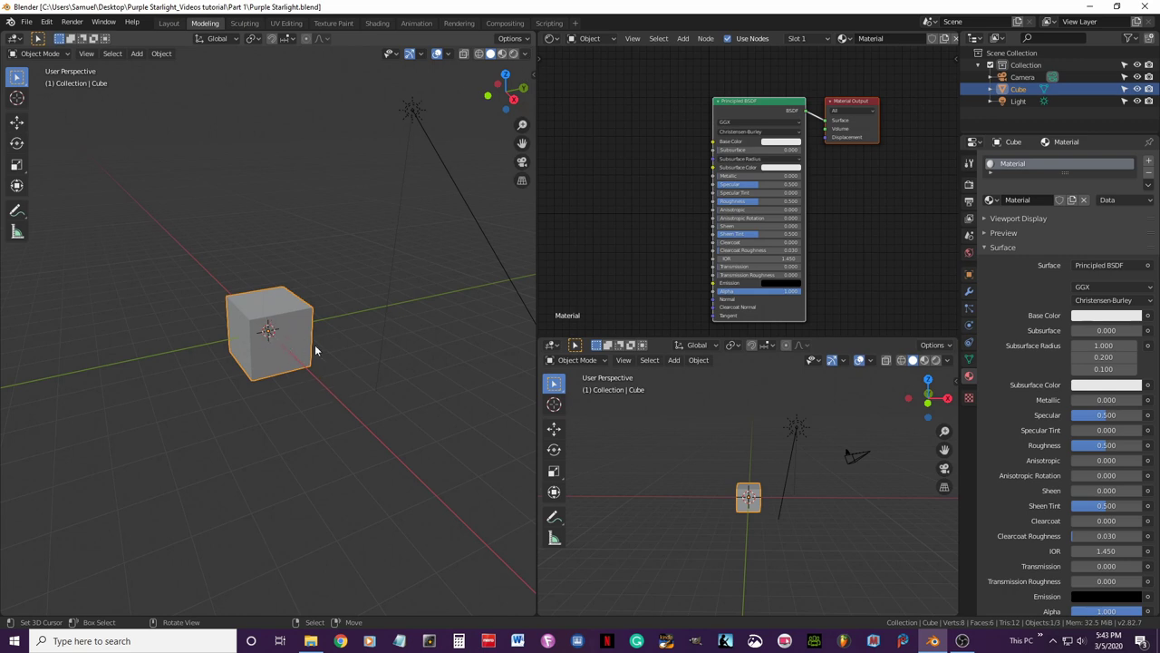
# Delete the default cube and switch to a front orthographic view with the origin lowered.
pyautogui.press('x')
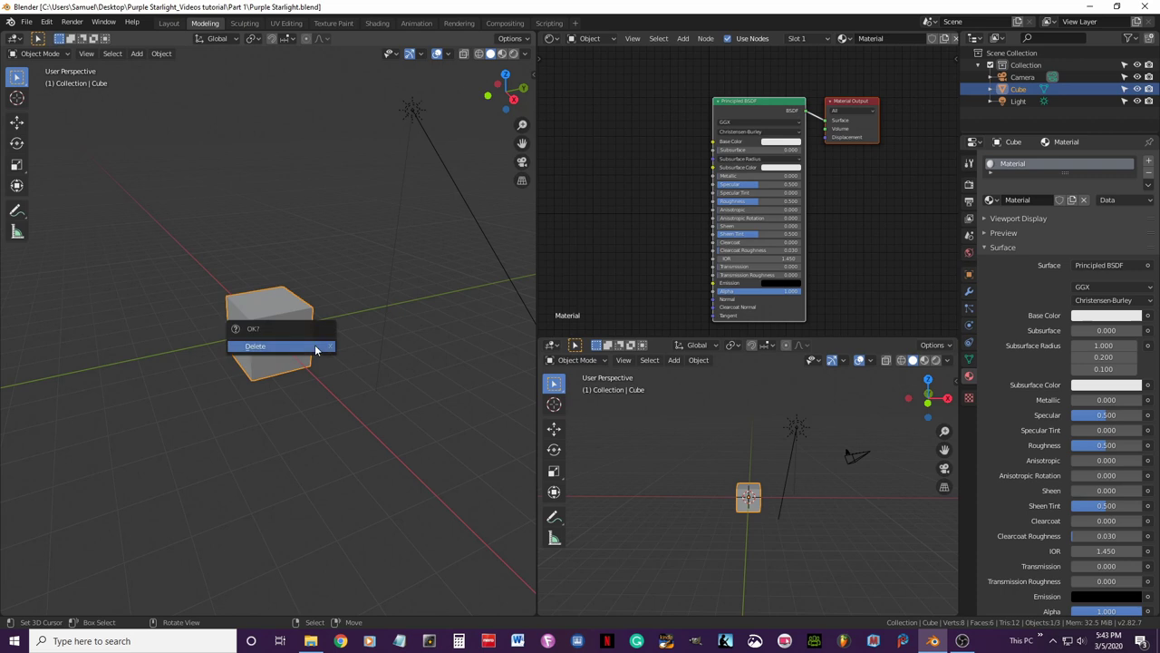
pyautogui.click(315, 347)
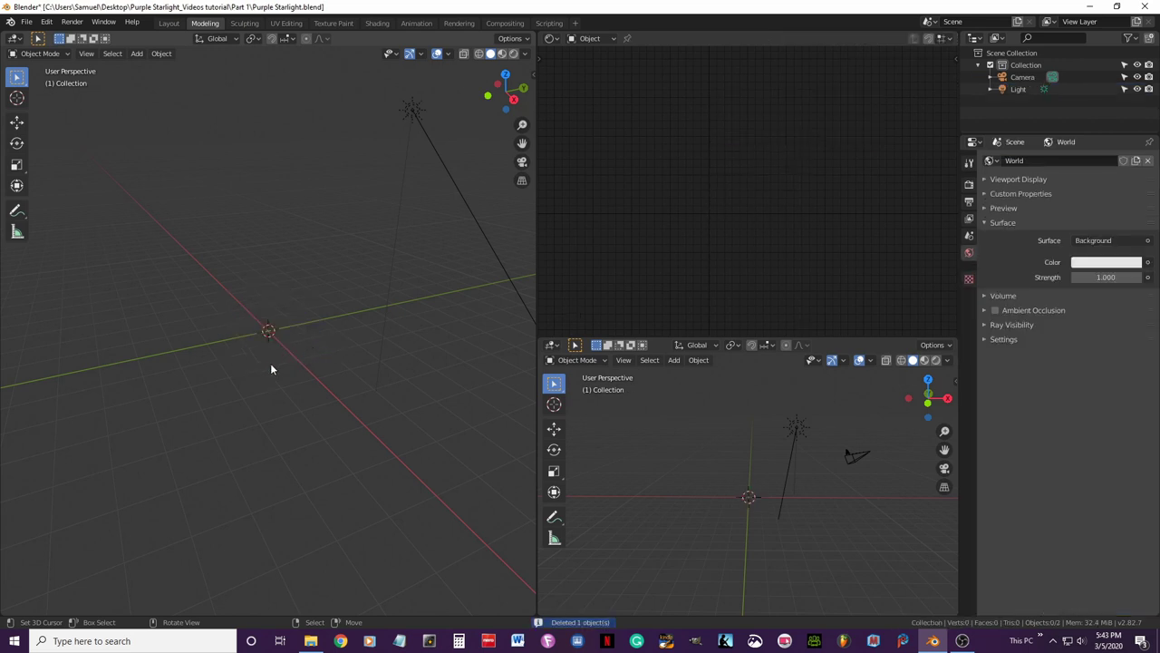
pyautogui.moveTo(272, 365); pyautogui.dragTo(312, 374, button='middle')
pyautogui.press('KP_1')
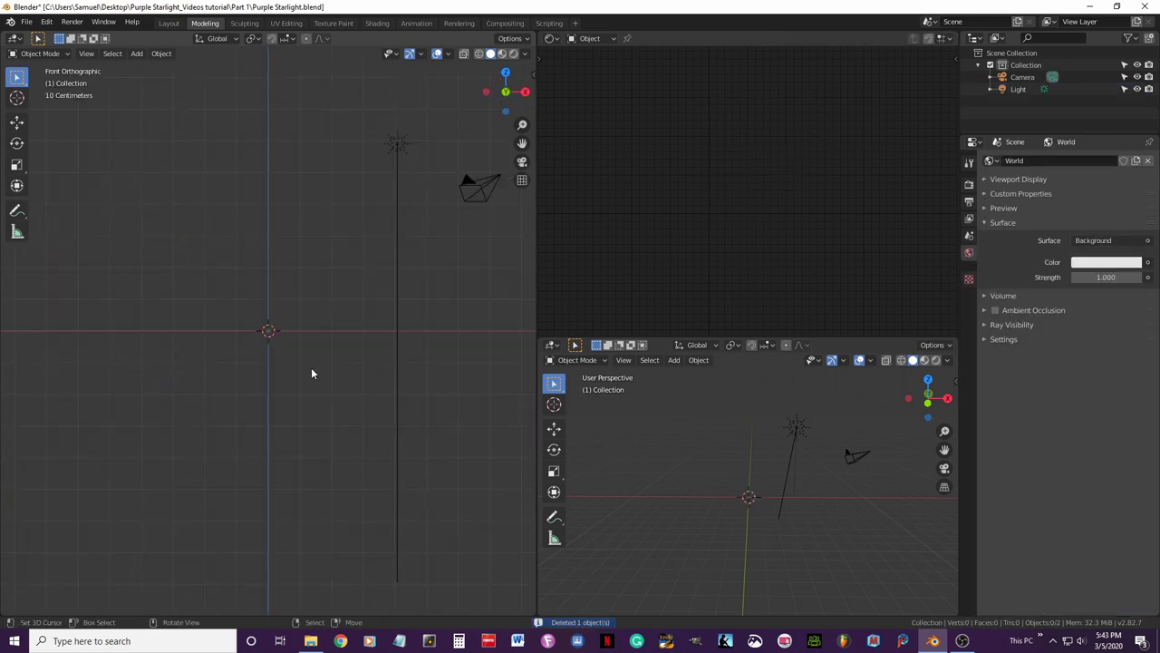
pyautogui.press('KP_5')
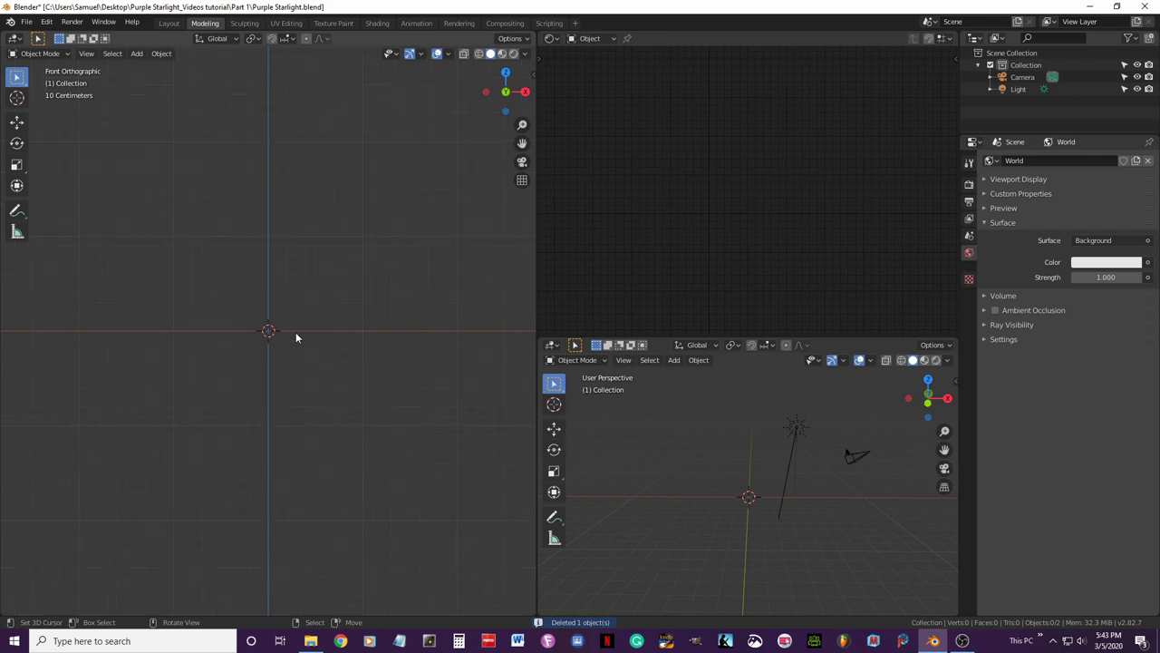
pyautogui.keyDown('shift'); pyautogui.moveTo(287, 353); pyautogui.dragTo(309, 425, button='middle'); pyautogui.keyUp('shift')
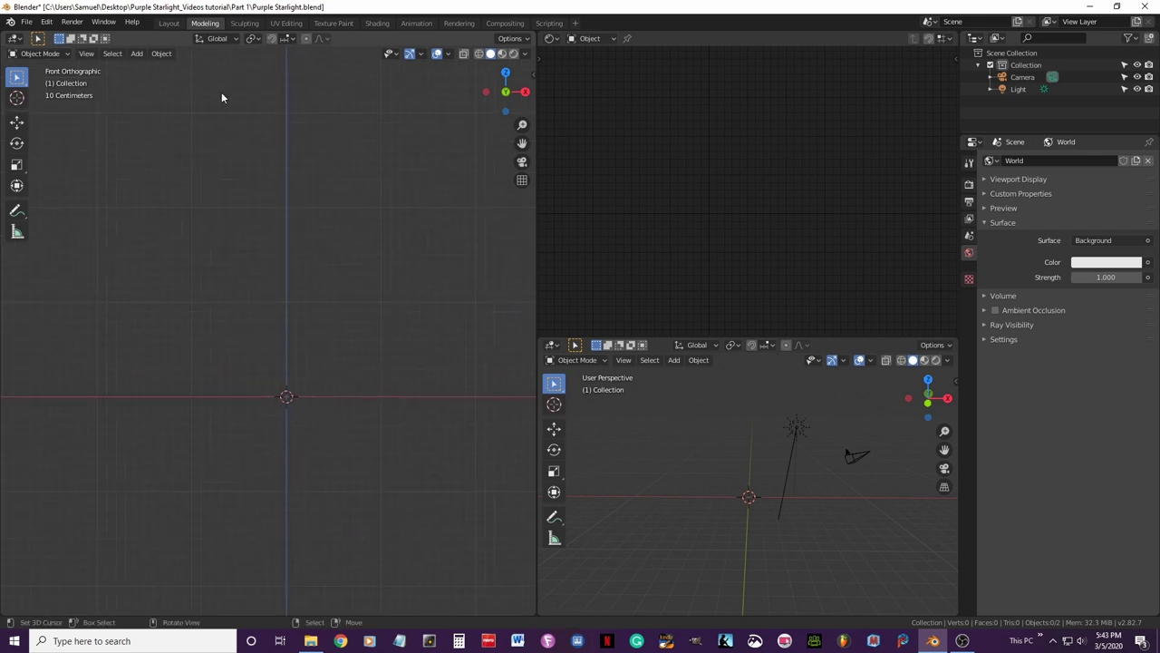
# Import Purple Starlight.fbx into the Blender scene.
pyautogui.click(26, 22)
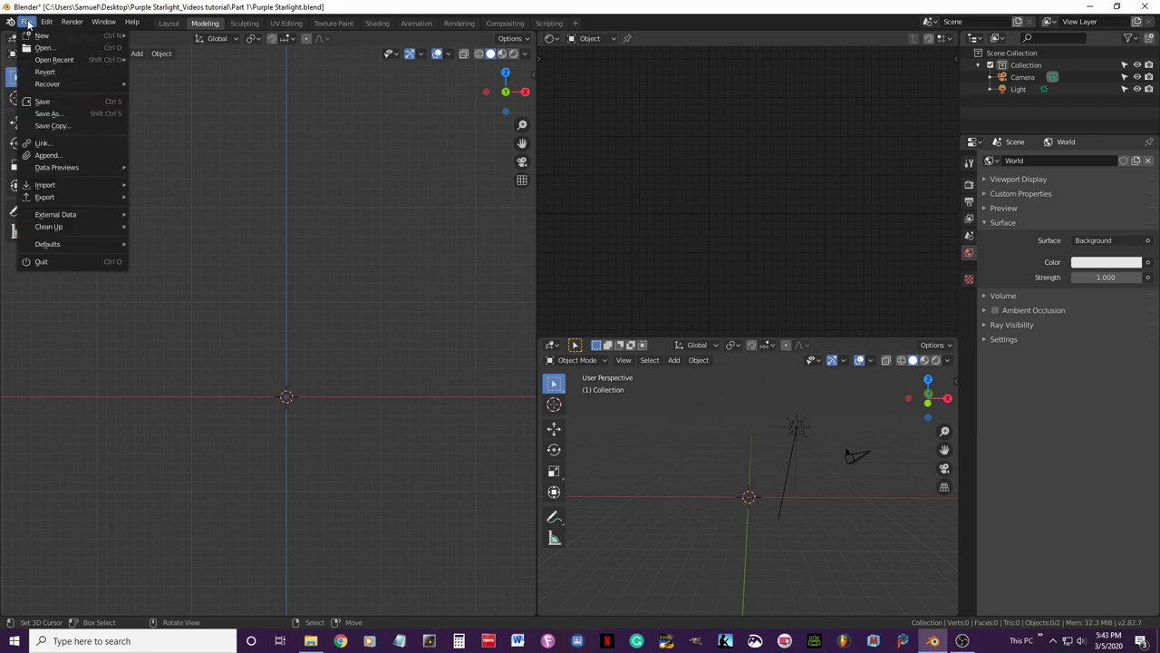
pyautogui.moveTo(53, 189)
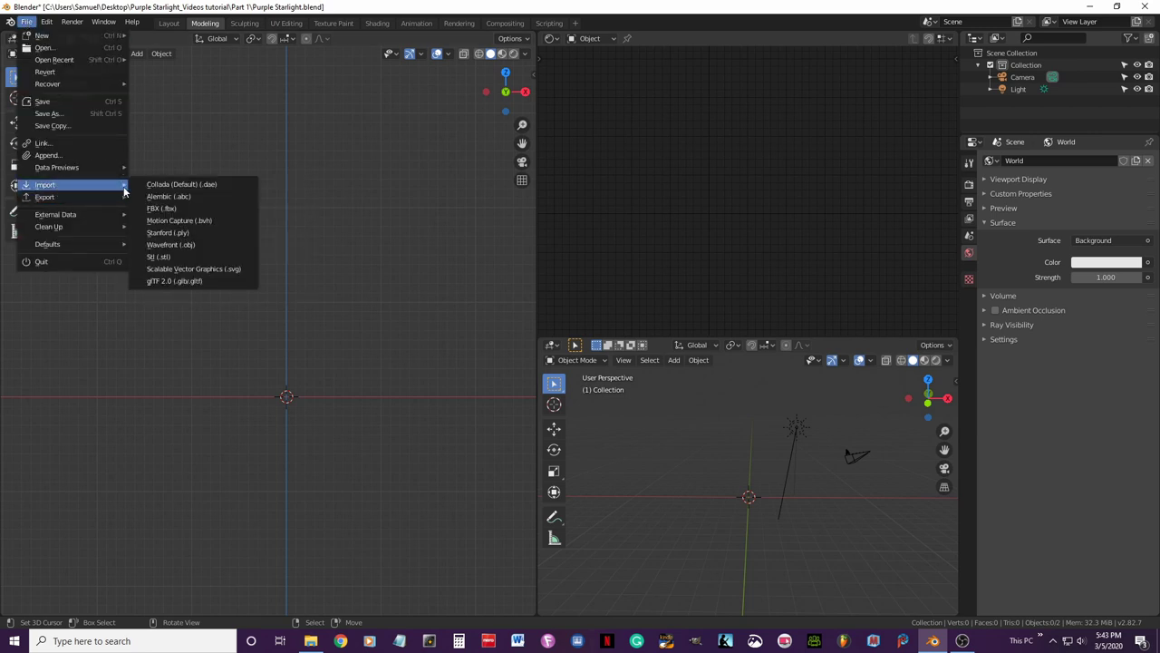
pyautogui.click(168, 210)
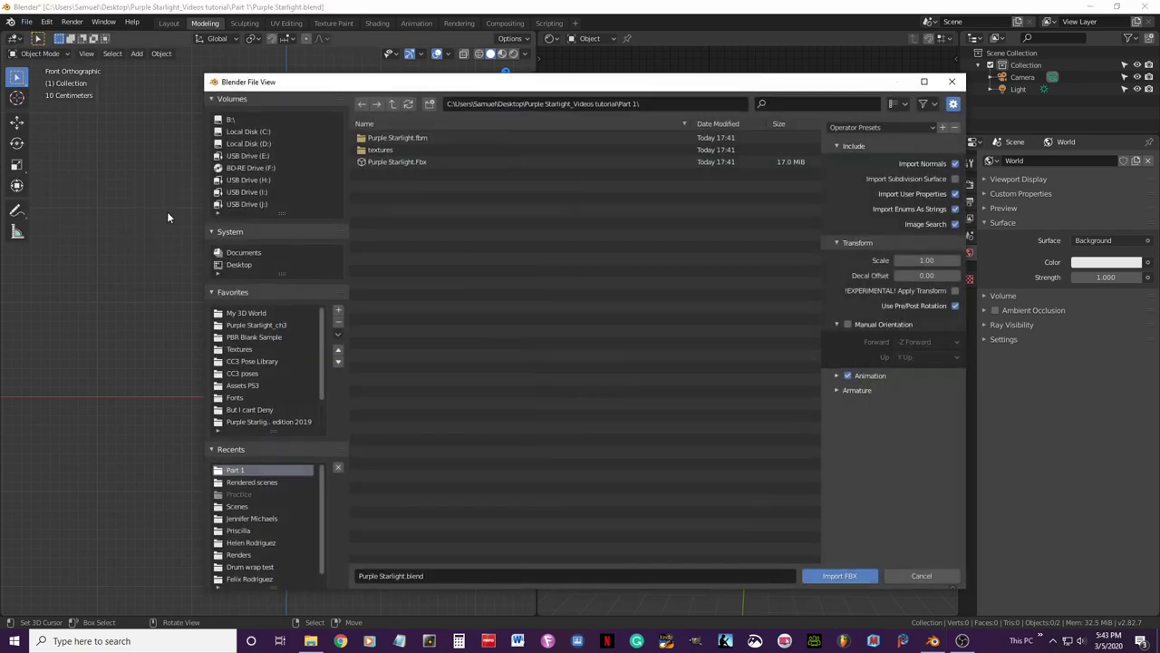
pyautogui.click(402, 162)
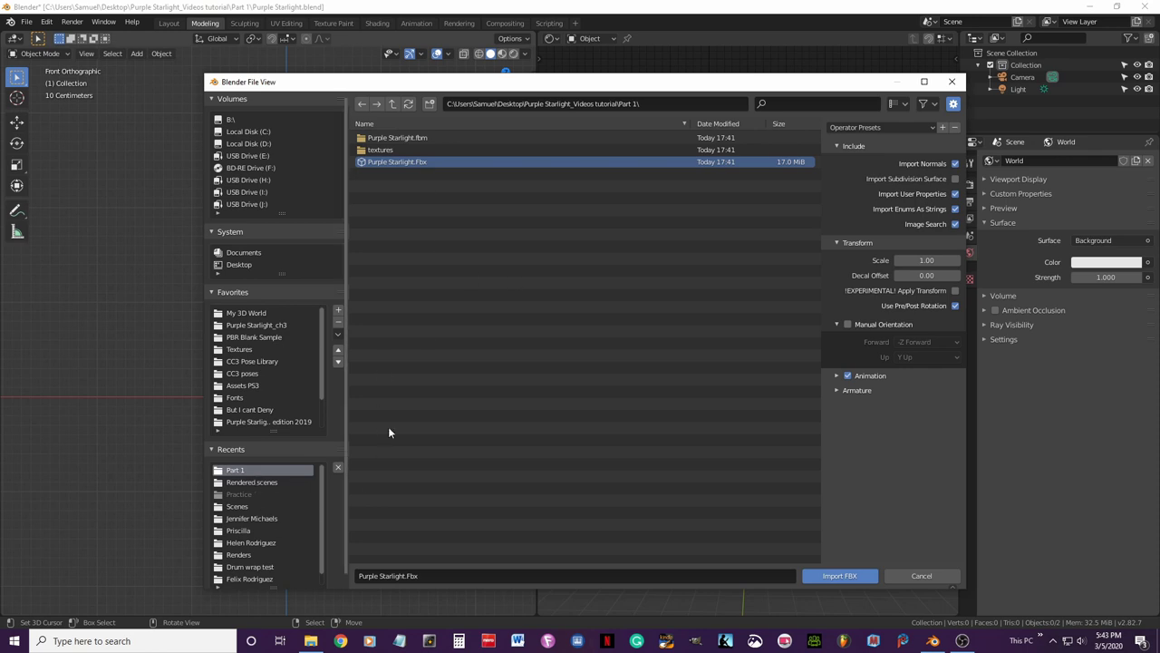
pyautogui.click(839, 576)
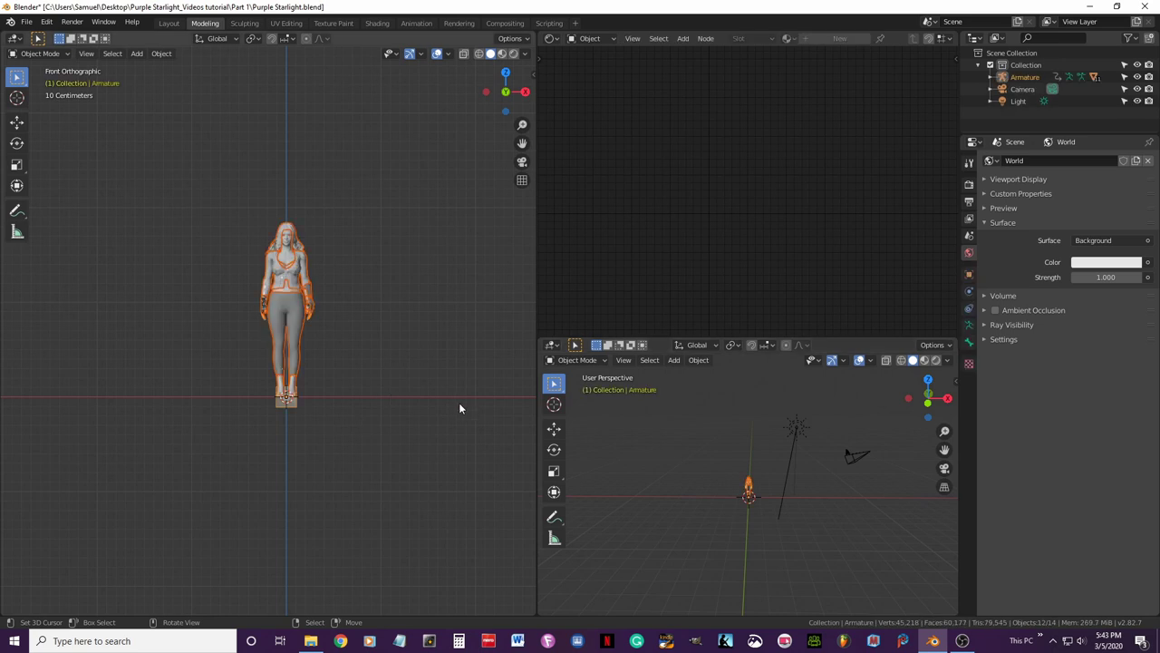
# Switch to Material Preview shading and frame the textured character from a perspective angle.
pyautogui.scroll(3, 372, 382)
pyautogui.scroll(1, 403, 281)
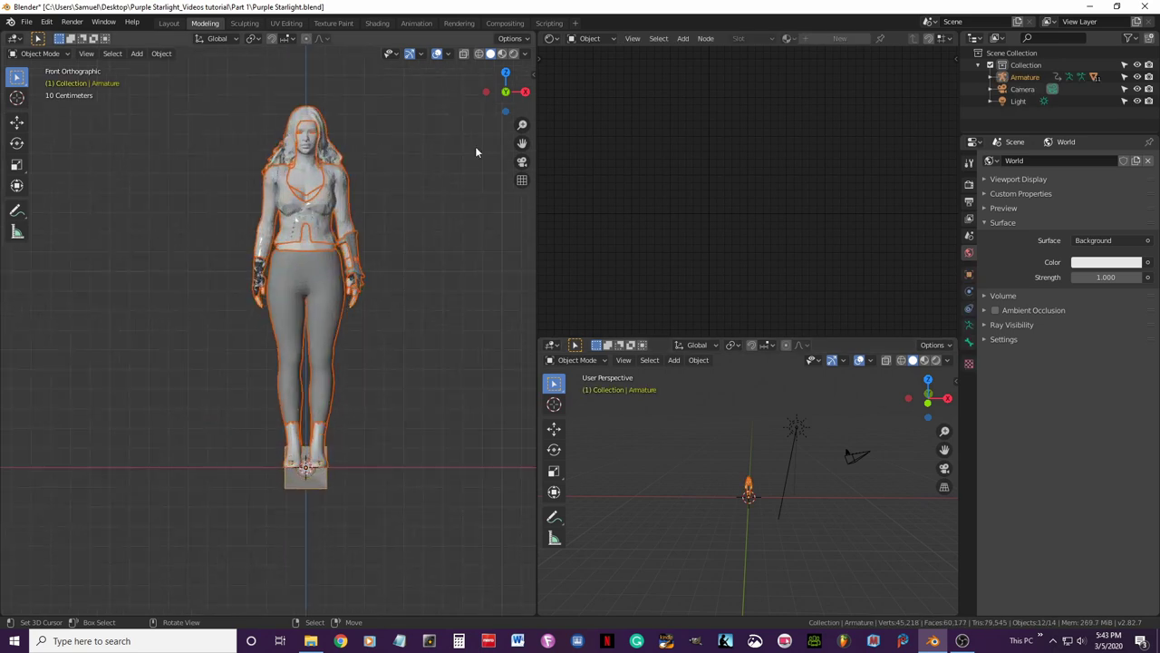
pyautogui.click(503, 56)
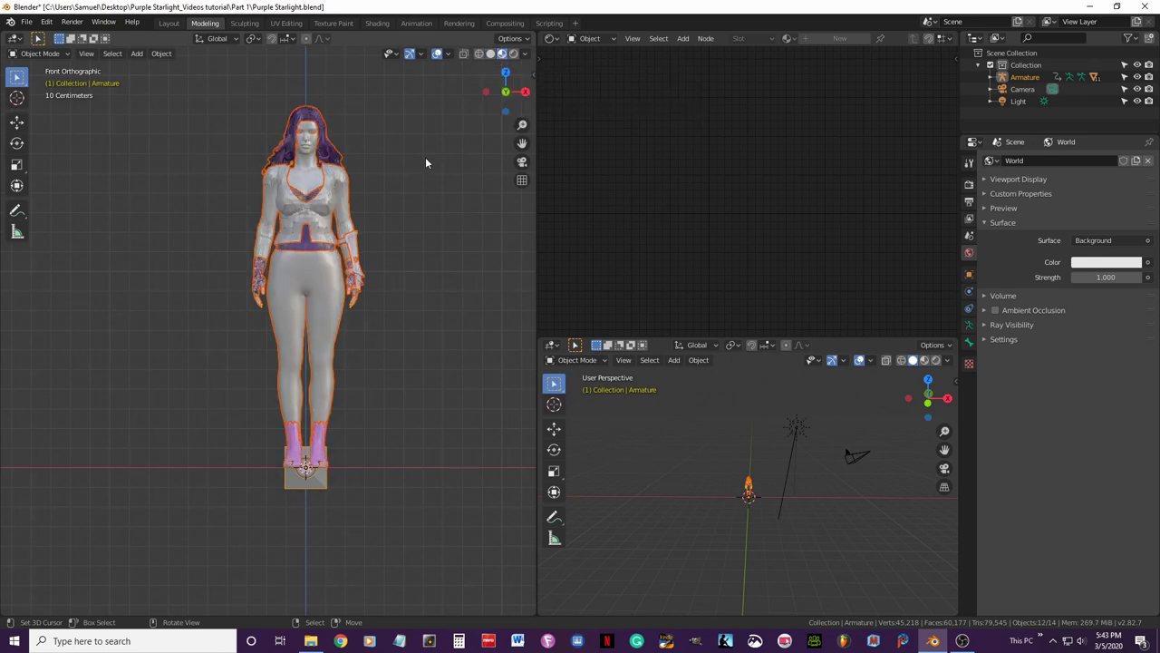
pyautogui.scroll(3, 349, 127)
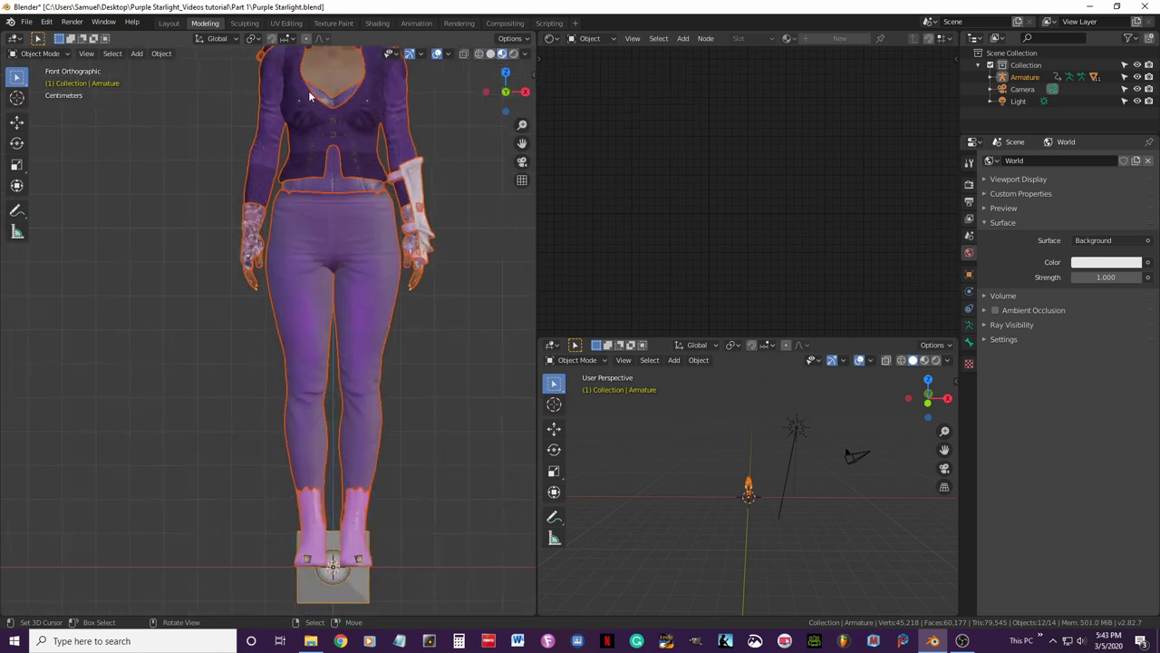
pyautogui.keyDown('shift'); pyautogui.moveTo(368, 129); pyautogui.dragTo(305, 407, button='middle'); pyautogui.keyUp('shift')
pyautogui.scroll(4, 304, 390)
pyautogui.scroll(-4, 421, 237)
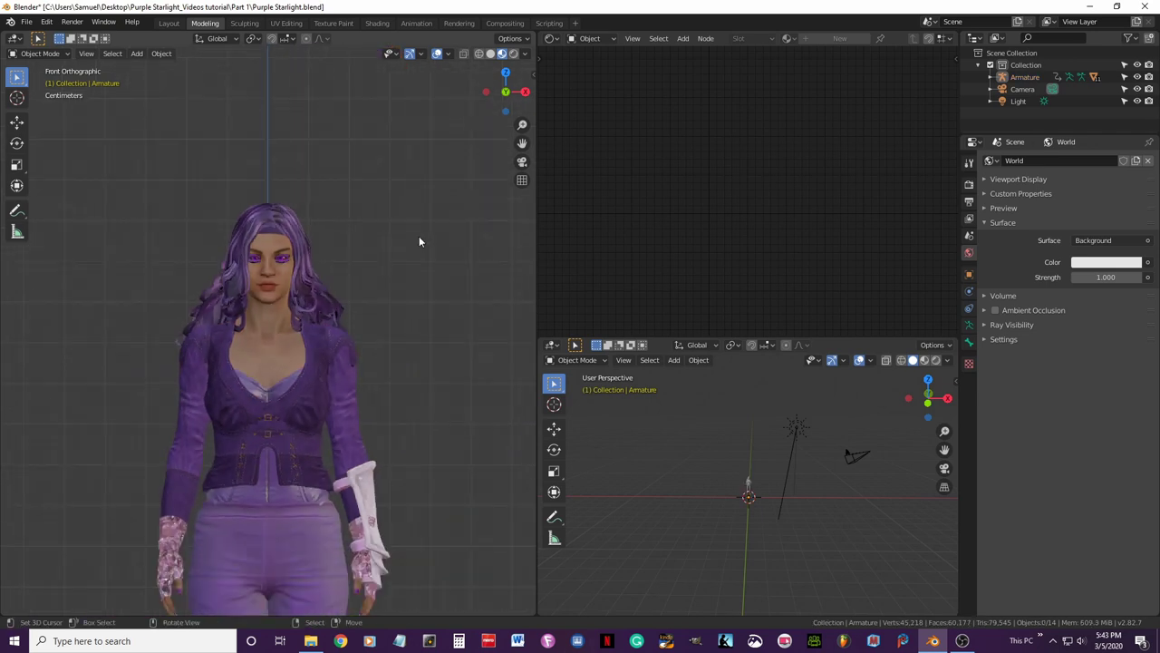
pyautogui.moveTo(419, 235); pyautogui.dragTo(395, 192, button='middle')
pyautogui.scroll(-3, 417, 242)
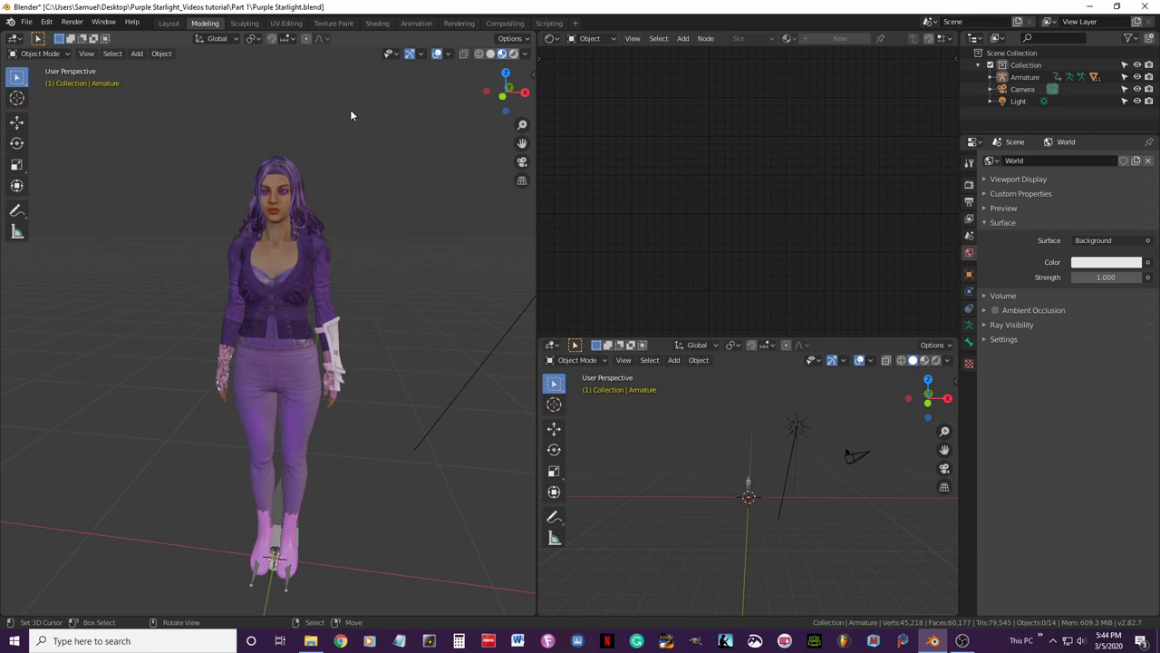
# Show the character in Rendered shading from the front, toggling overlays off and back on.
pyautogui.click(514, 54)
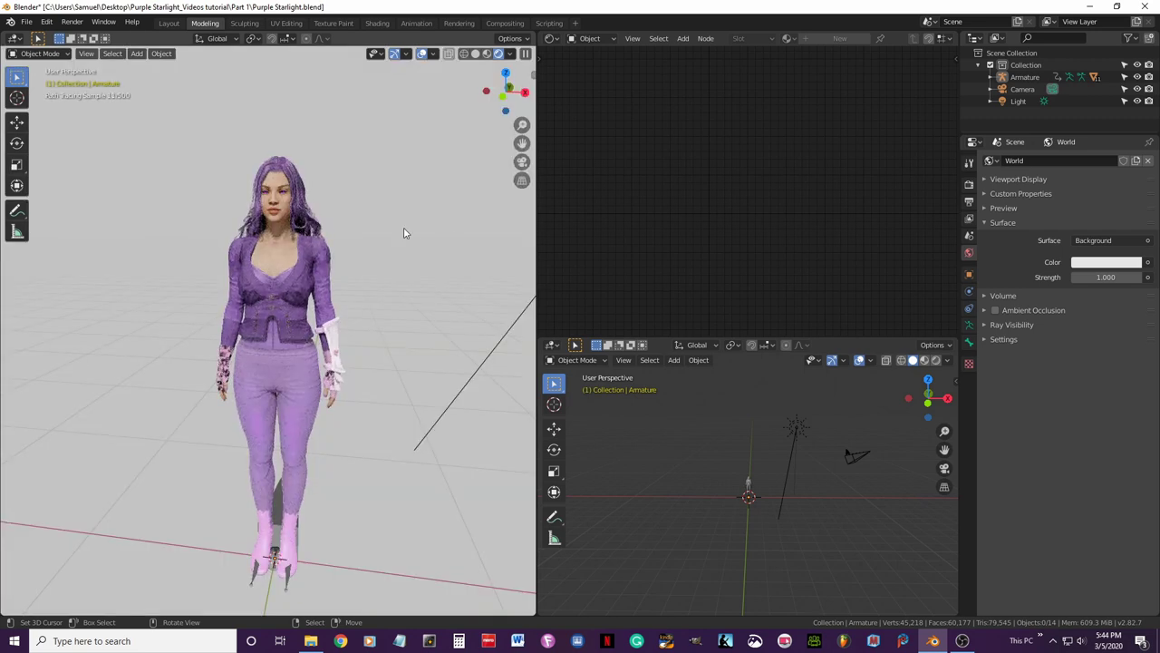
pyautogui.press('KP_1')
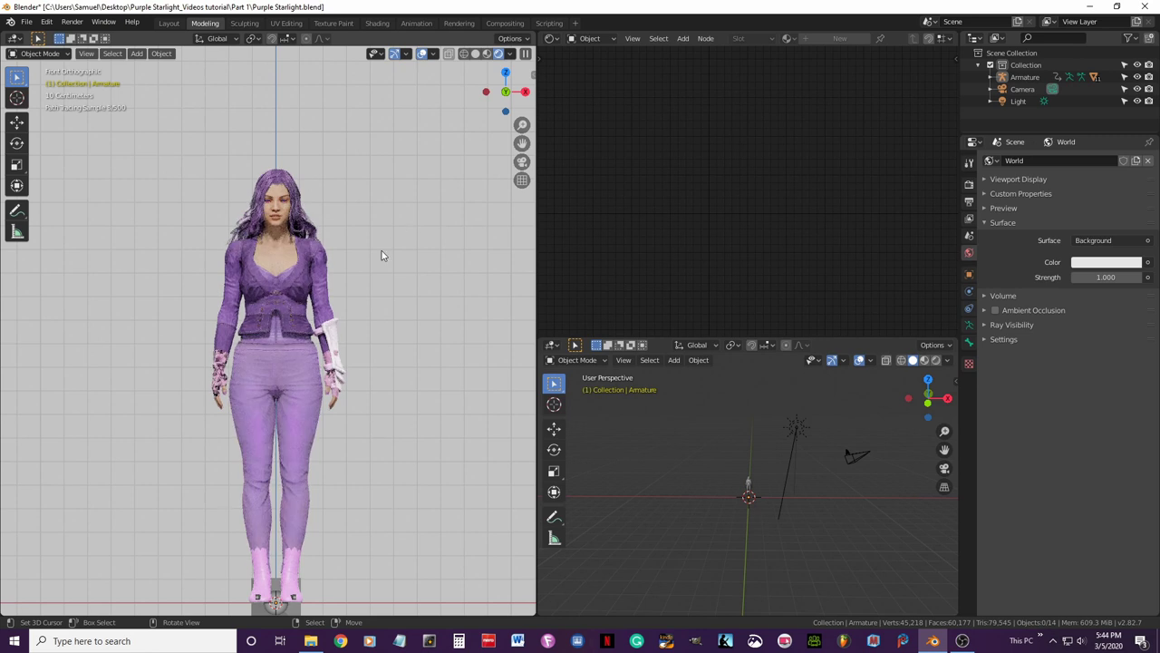
pyautogui.scroll(2, 382, 255)
pyautogui.click(422, 54)
pyautogui.click(423, 55)
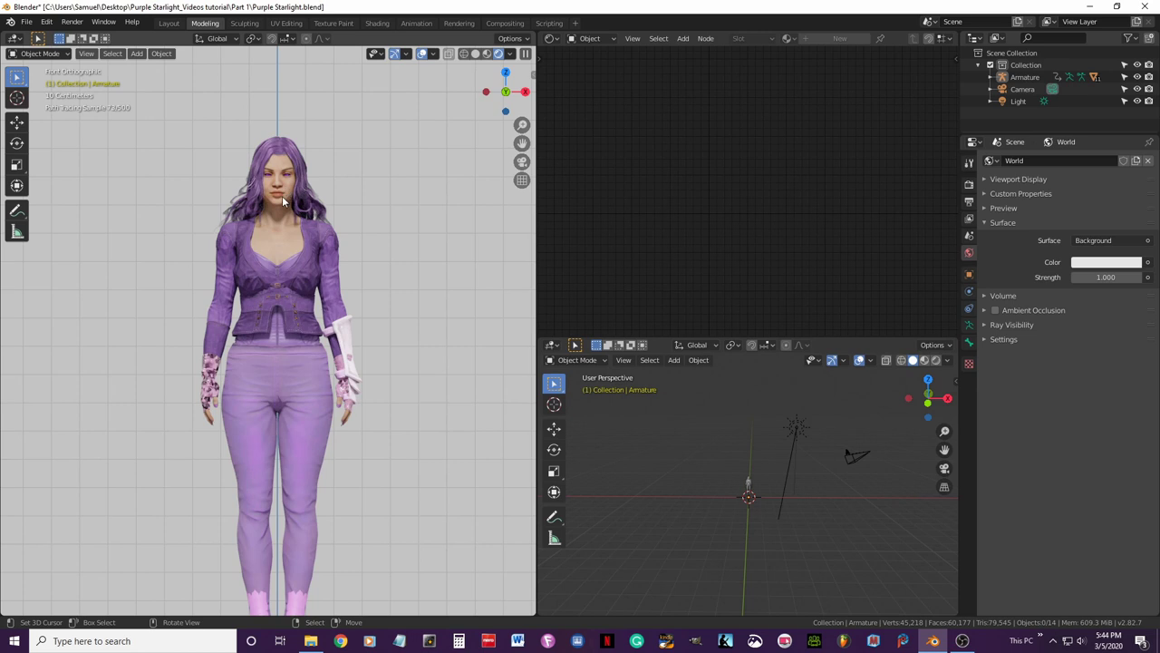
# Return to Material Preview shading and select the character's body mesh.
pyautogui.click(487, 53)
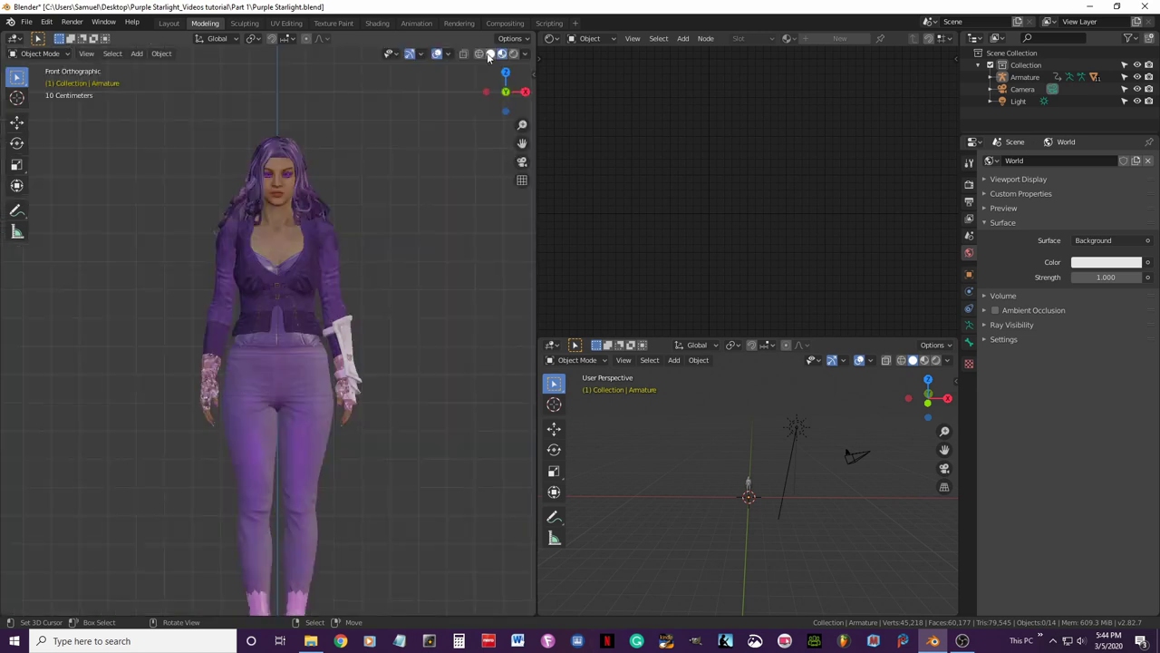
pyautogui.scroll(5, 339, 184)
pyautogui.keyDown('shift'); pyautogui.moveTo(346, 180); pyautogui.dragTo(290, 474, button='middle'); pyautogui.keyUp('shift')
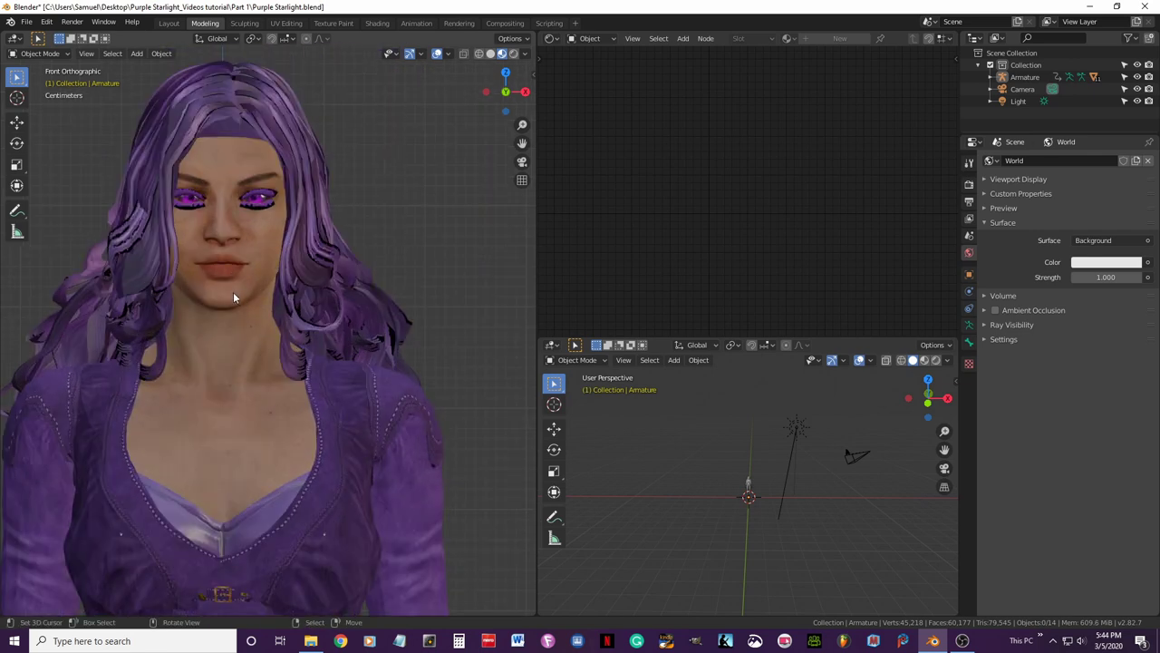
pyautogui.click(233, 292)
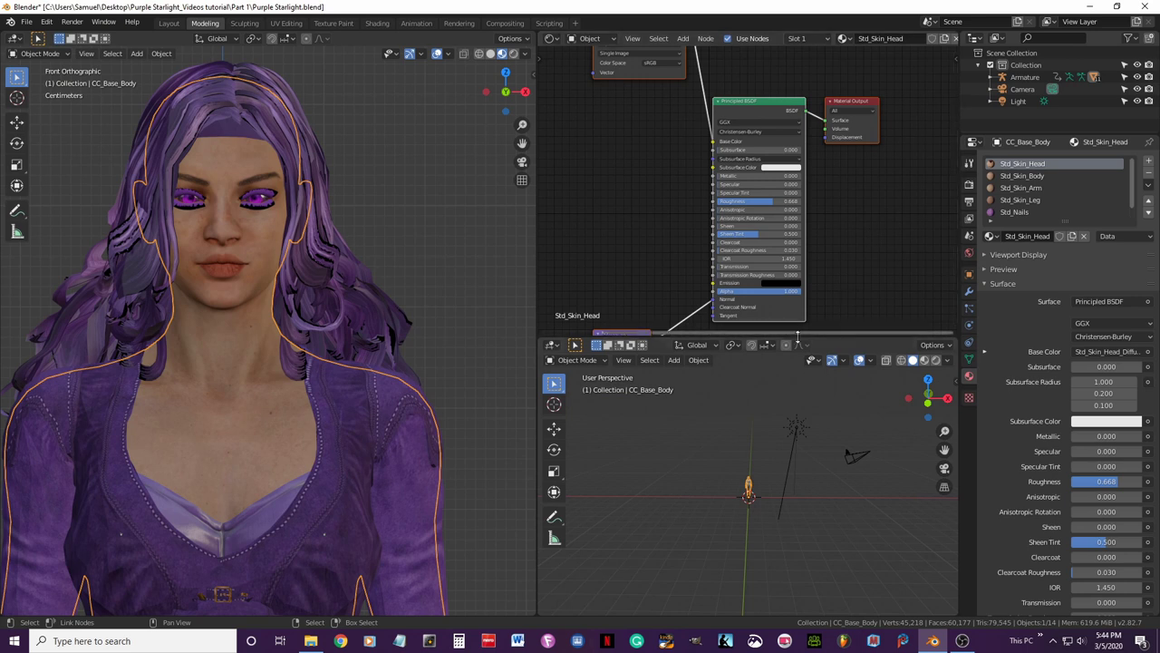
# Enlarge the Shader Editor so the Std_Skin_Head texture and Principled BSDF nodes are visible.
pyautogui.moveTo(821, 337); pyautogui.dragTo(821, 393)
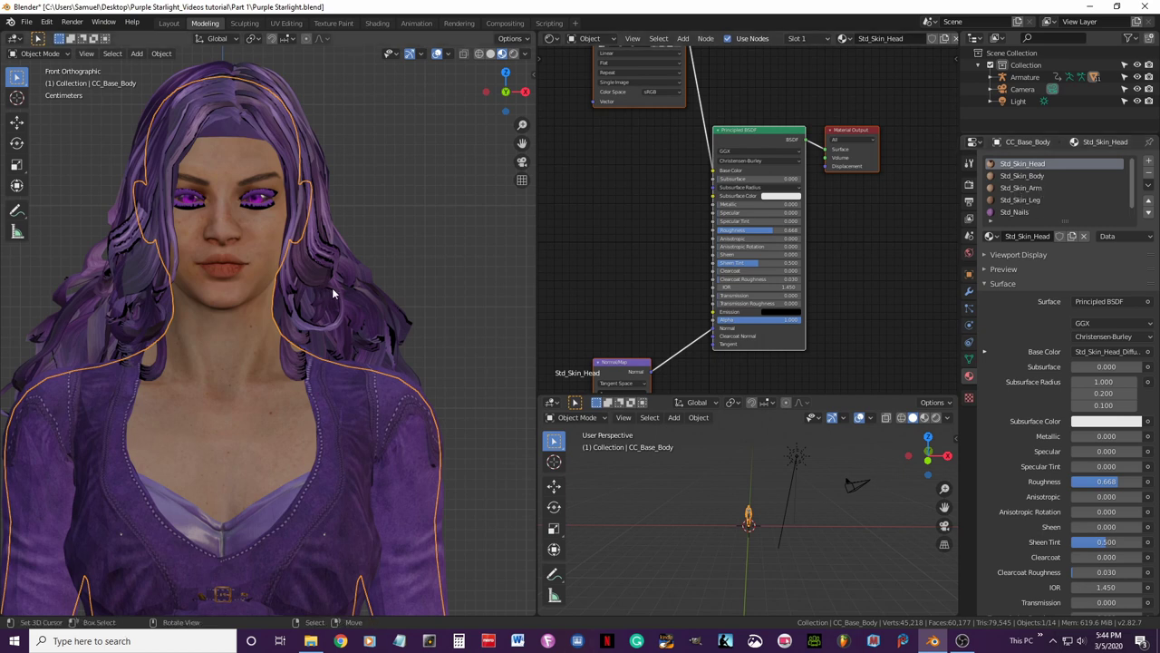
pyautogui.moveTo(332, 287); pyautogui.dragTo(295, 285, button='middle')
pyautogui.scroll(-2, 290, 289)
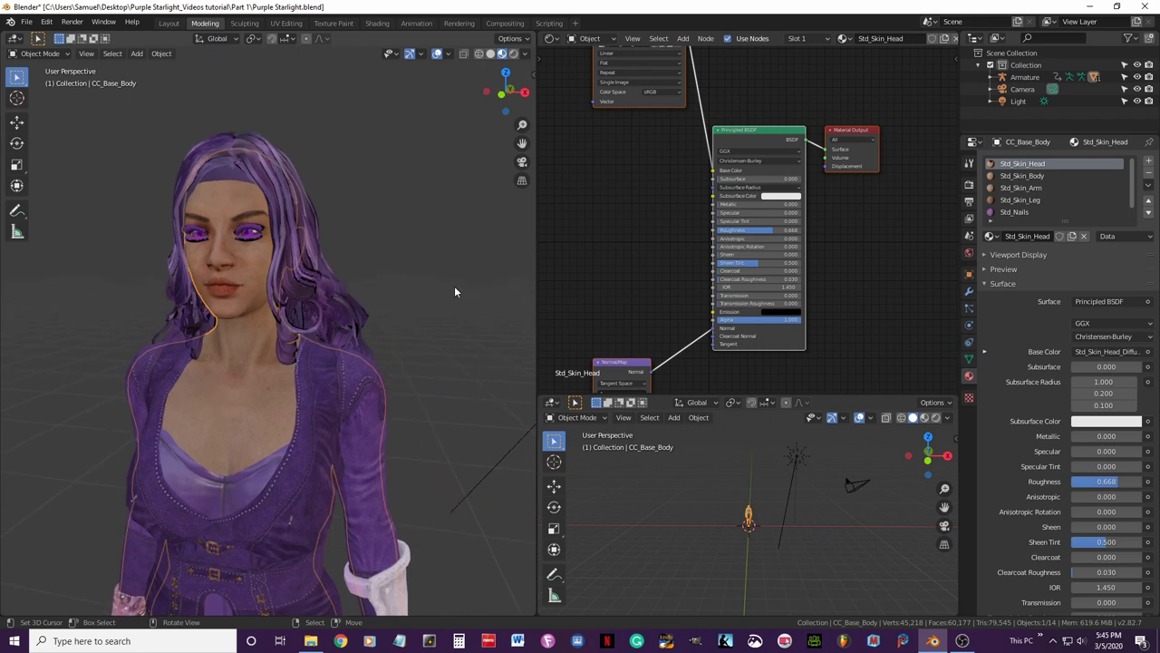
pyautogui.moveTo(668, 151); pyautogui.dragTo(662, 179, button='middle')
pyautogui.moveTo(534, 284); pyautogui.dragTo(474, 284)
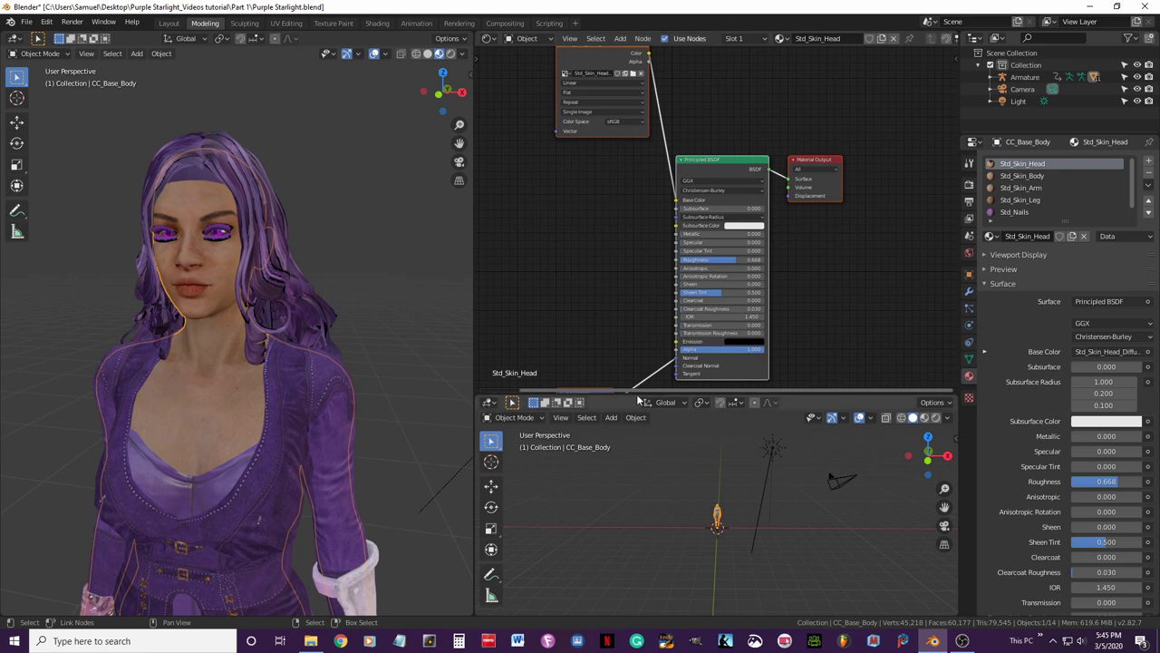
# Make the node editor taller and bring the Principled BSDF, Normal Map and Image Texture nodes into view.
pyautogui.moveTo(637, 394); pyautogui.dragTo(639, 447)
pyautogui.scroll(2, 659, 241)
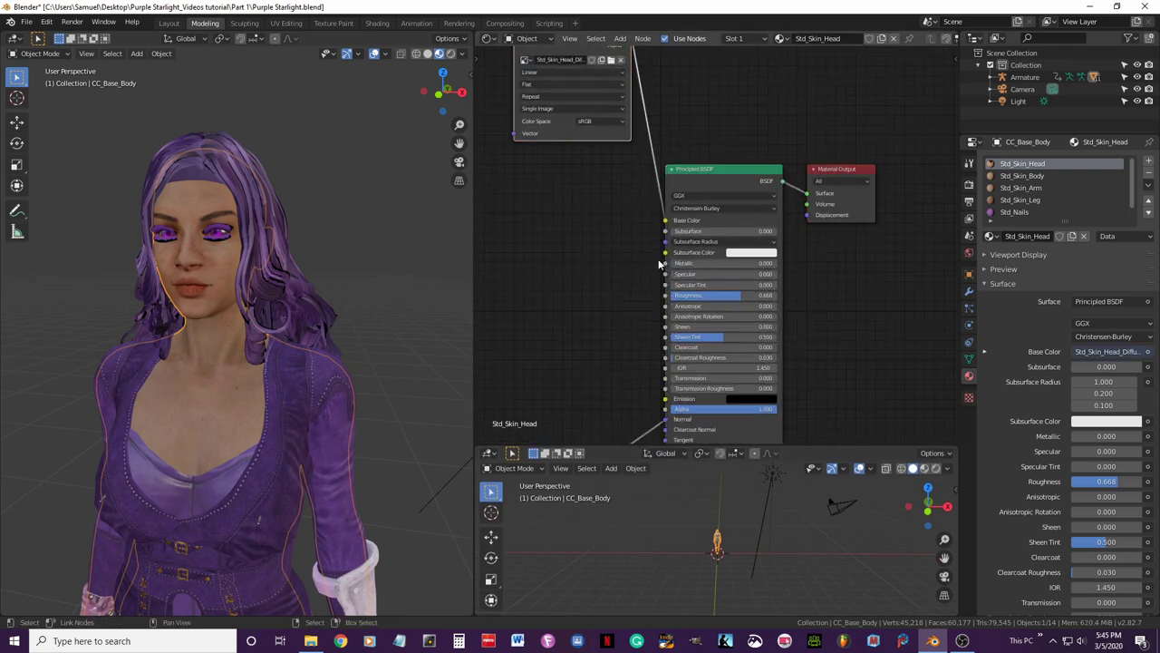
pyautogui.moveTo(609, 297); pyautogui.dragTo(658, 197, button='middle')
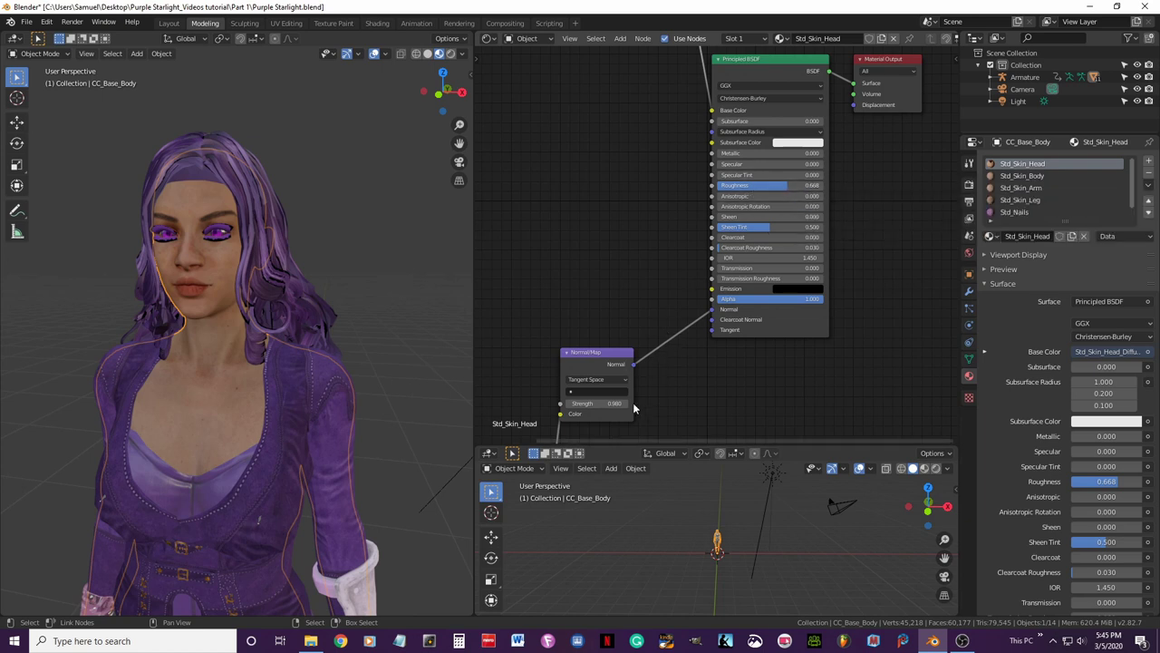
pyautogui.moveTo(656, 382); pyautogui.dragTo(584, 60, button='middle')
pyautogui.moveTo(571, 164); pyautogui.dragTo(623, 164, button='middle')
pyautogui.moveTo(621, 151); pyautogui.dragTo(514, 241)
# Set Std_Skin_Head's Specular to 0.2 and Roughness to 0.55.
pyautogui.click(802, 294)
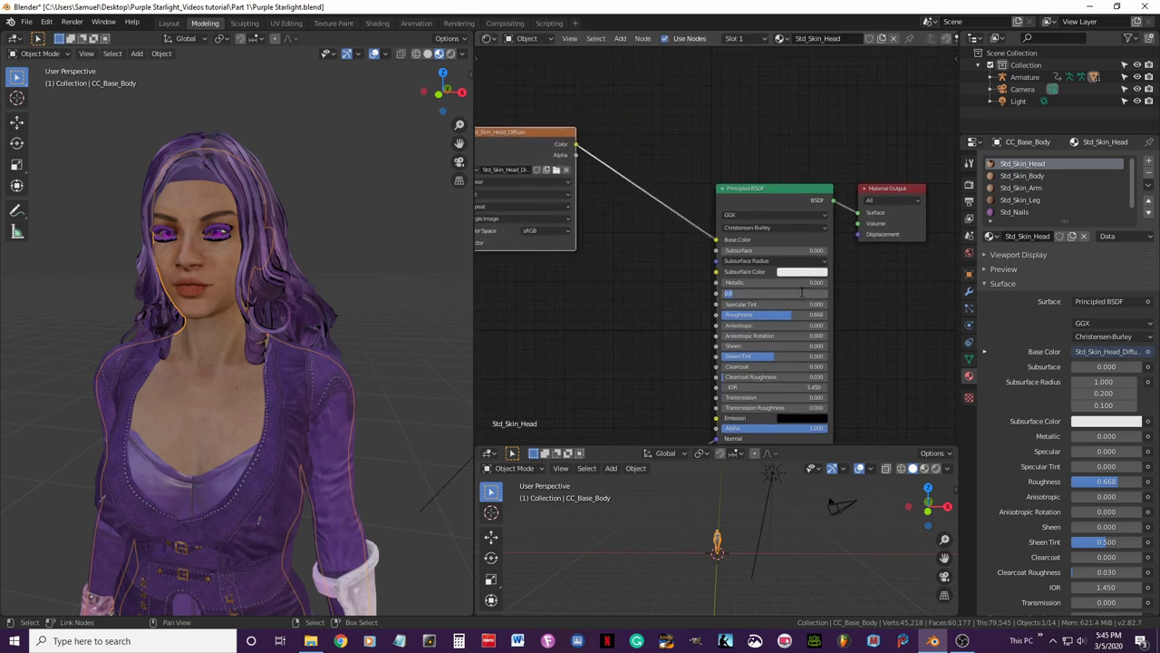
pyautogui.press('Return')
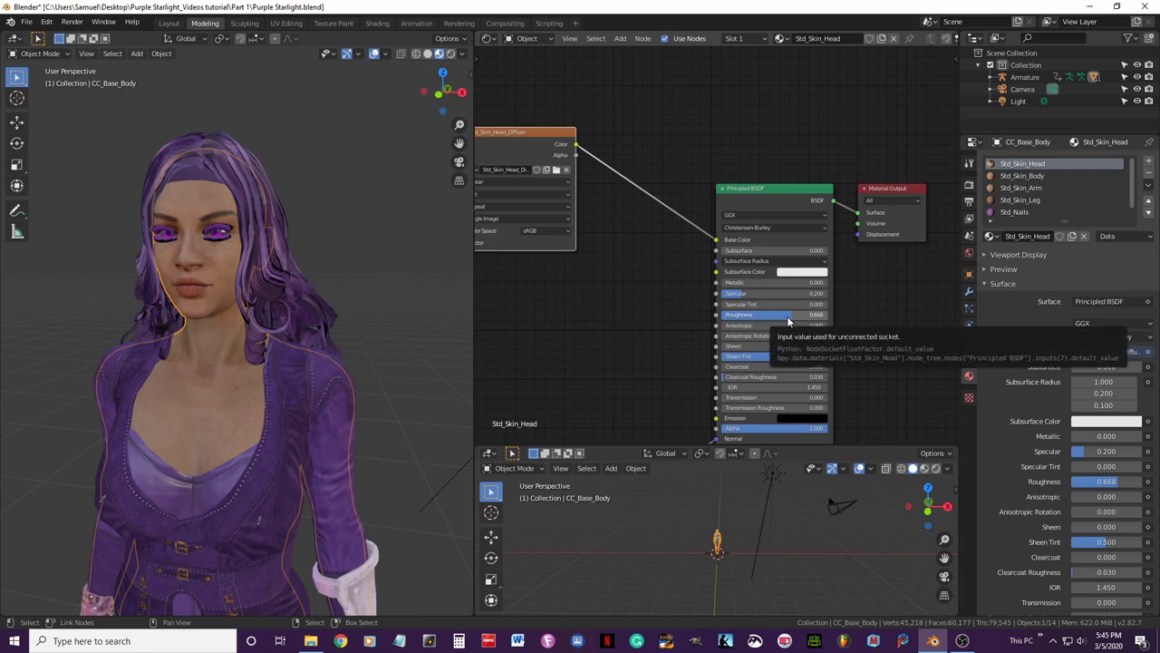
pyautogui.click(790, 314)
pyautogui.press('BackSpace')
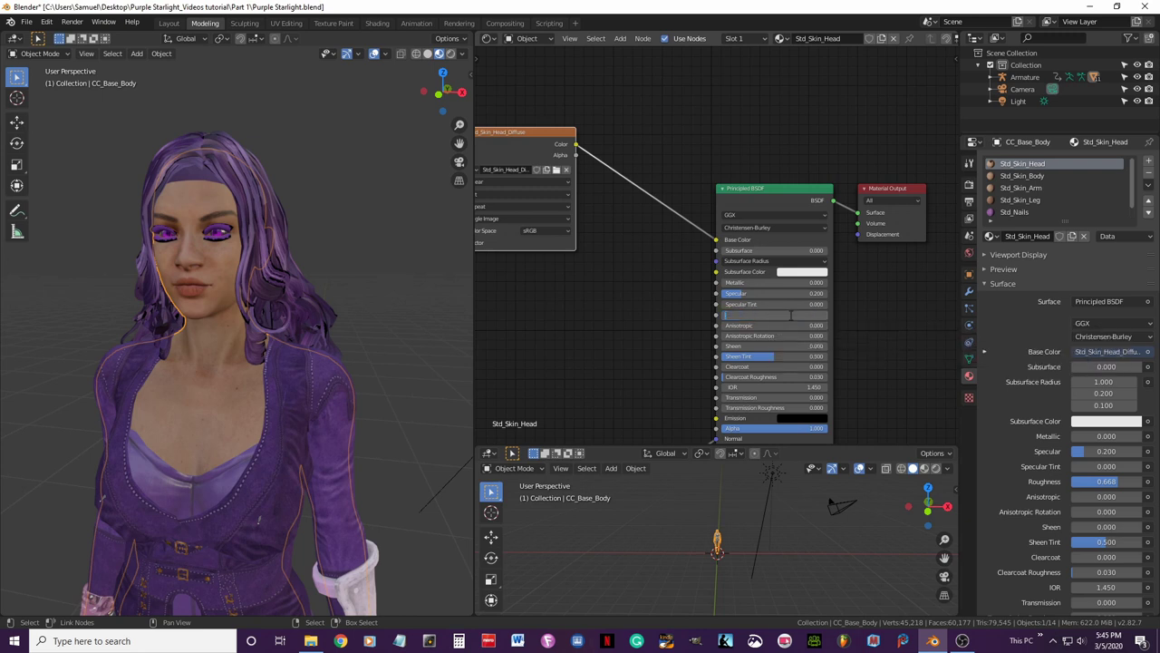
pyautogui.write('.55')
pyautogui.press('Return')
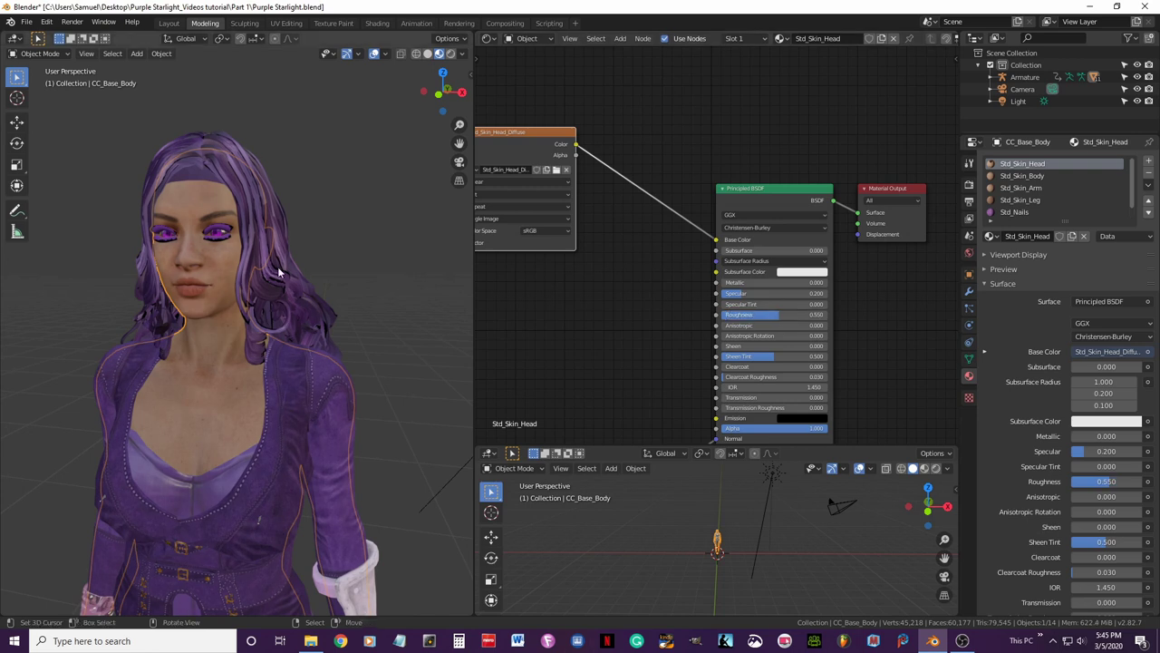
pyautogui.moveTo(254, 266)
pyautogui.mouseDown(button='middle')
pyautogui.moveTo(325, 266)
pyautogui.moveTo(259, 265)
pyautogui.mouseUp(button='middle')
pyautogui.moveTo(634, 277); pyautogui.dragTo(710, 274, button='middle')
pyautogui.moveTo(594, 151); pyautogui.dragTo(545, 164)
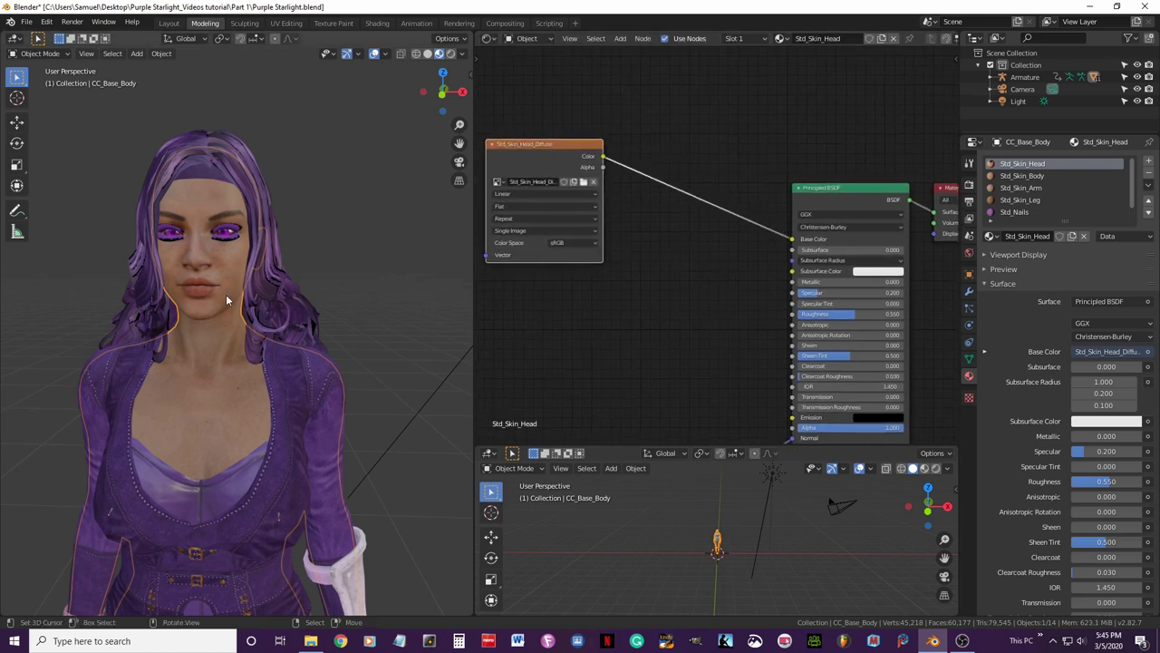
# Insert an RGB Curves node between the head diffuse texture and Base Color.
pyautogui.click(619, 38)
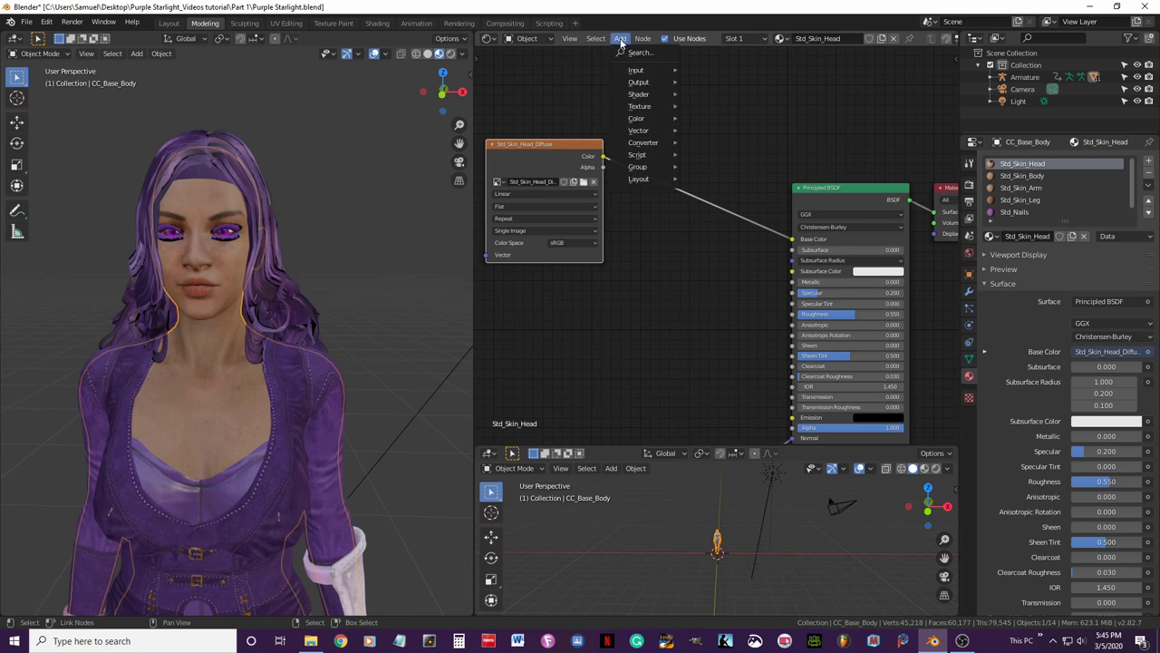
pyautogui.moveTo(644, 121)
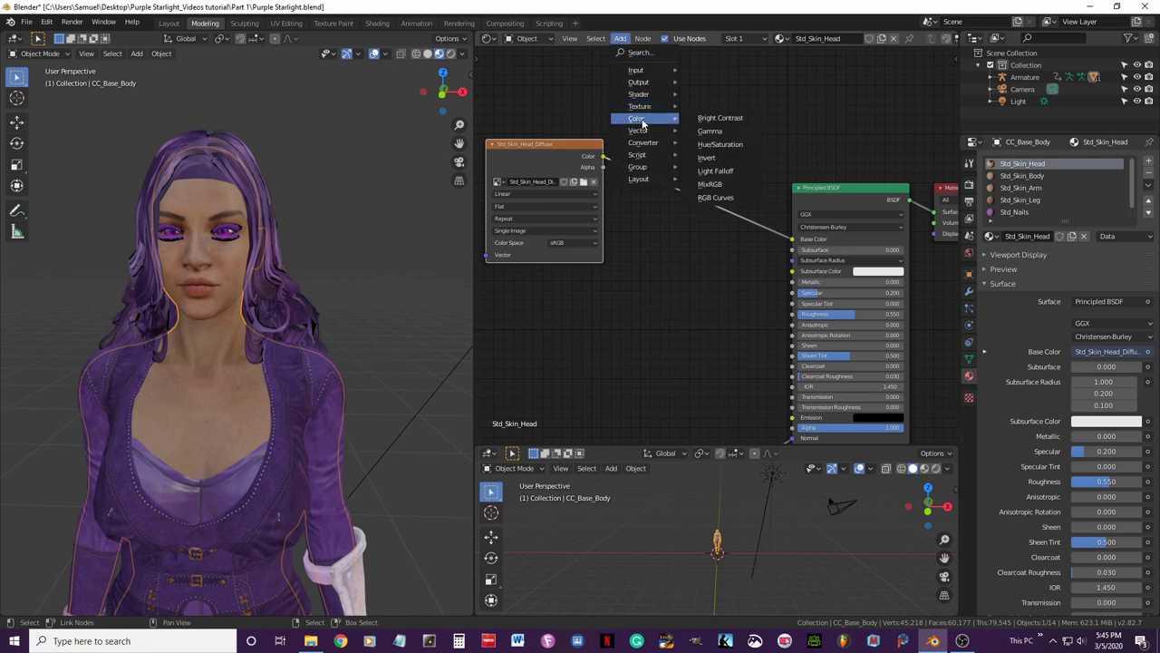
pyautogui.click(705, 198)
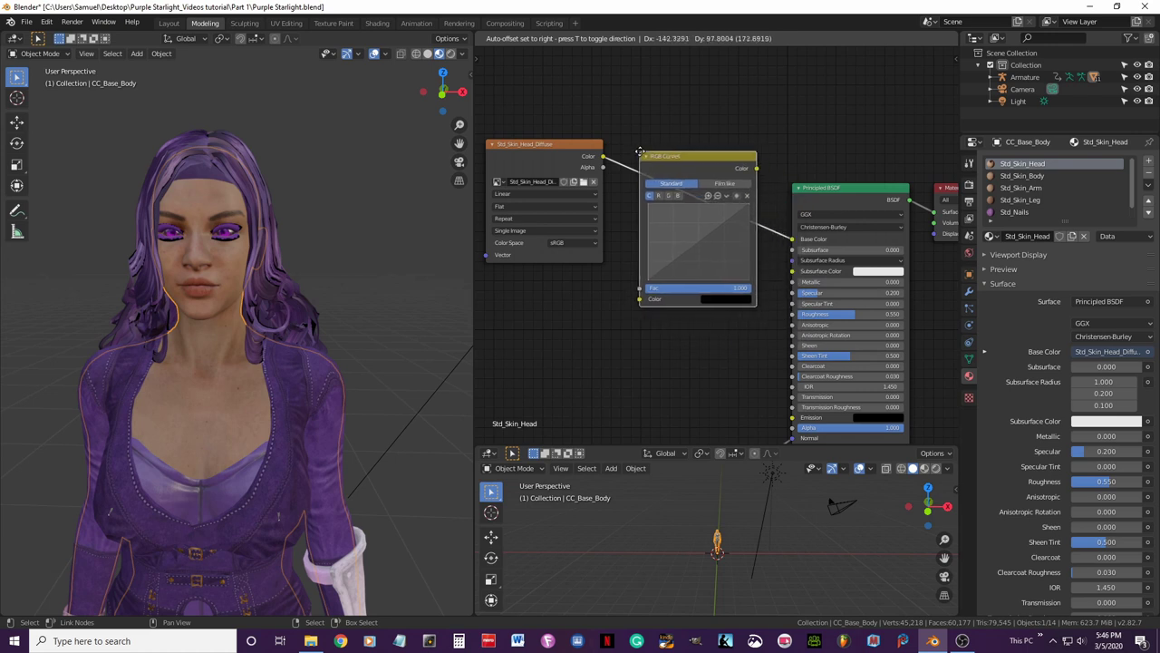
pyautogui.click(640, 156)
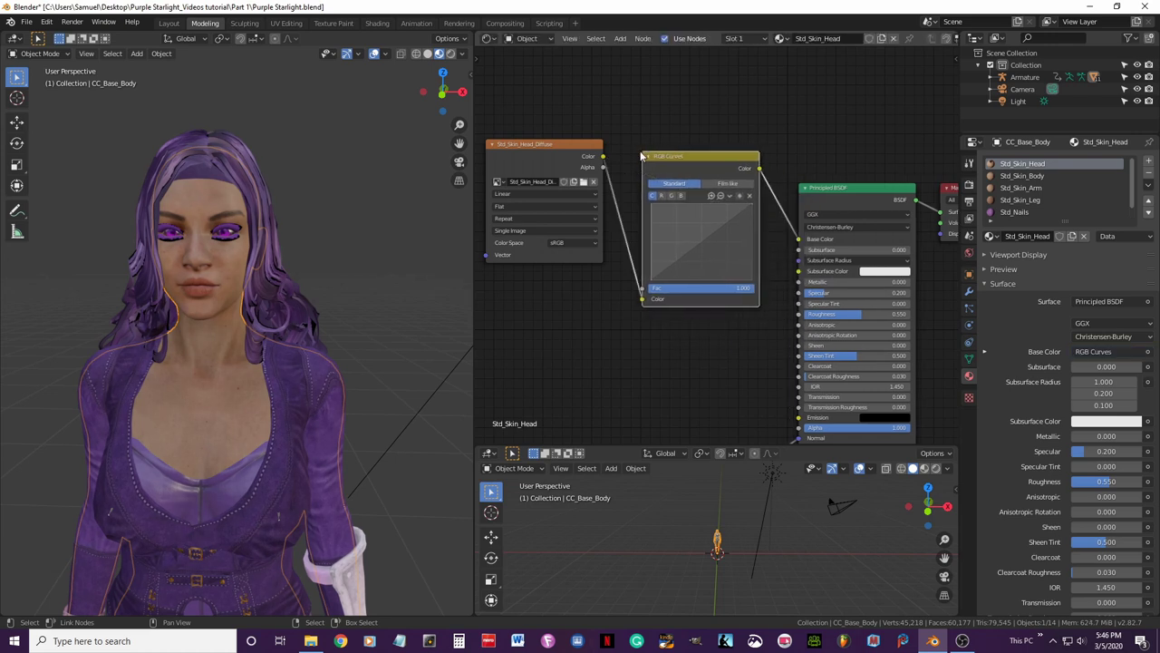
# Add a mid curve point at X 0.5, Y 0.3 to darken the head skin.
pyautogui.click(701, 241)
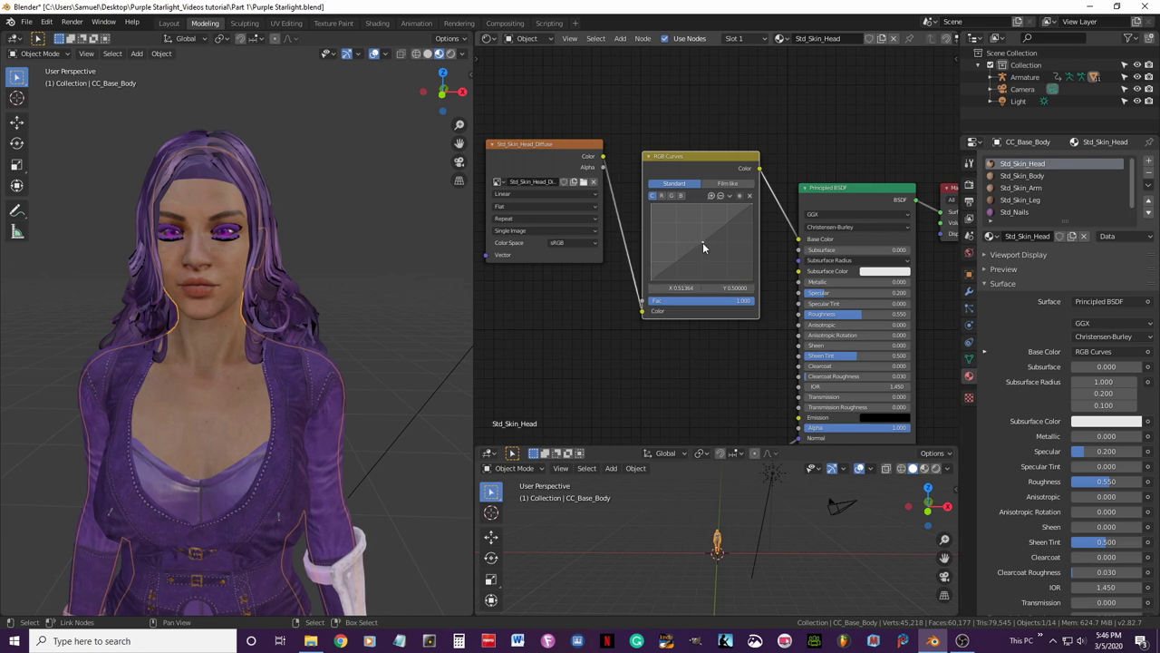
pyautogui.click(680, 288)
pyautogui.press('BackSpace')
pyautogui.write('.5')
pyautogui.press('Return')
pyautogui.click(725, 288)
pyautogui.write('.3')
pyautogui.press('Return')
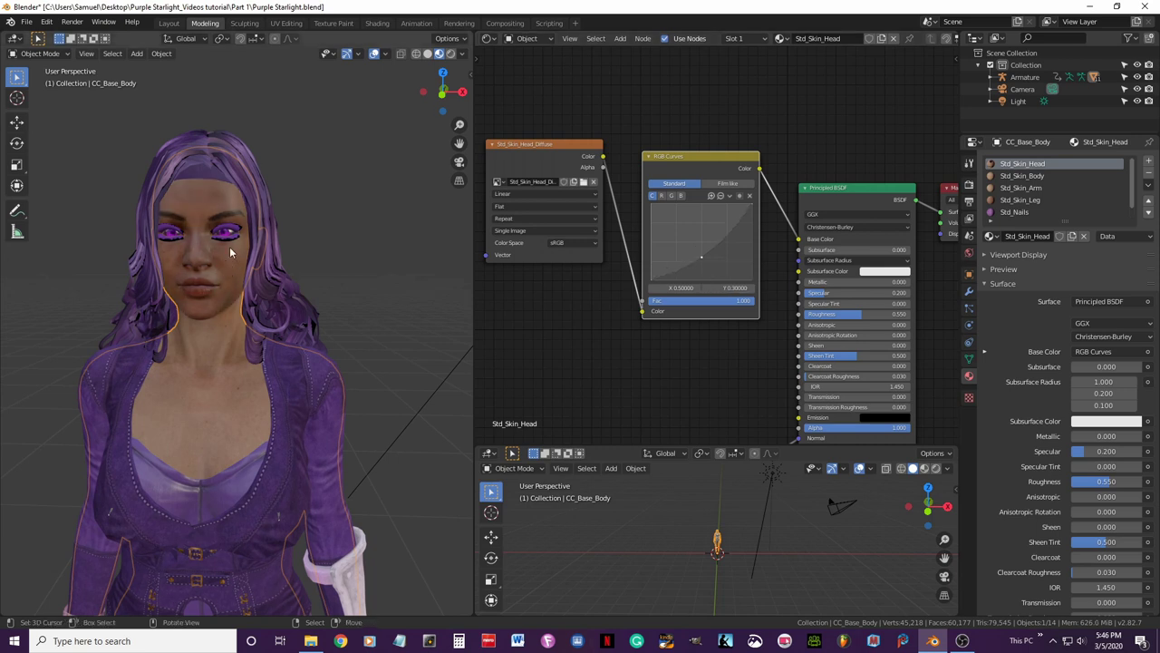
pyautogui.scroll(-2, 232, 269)
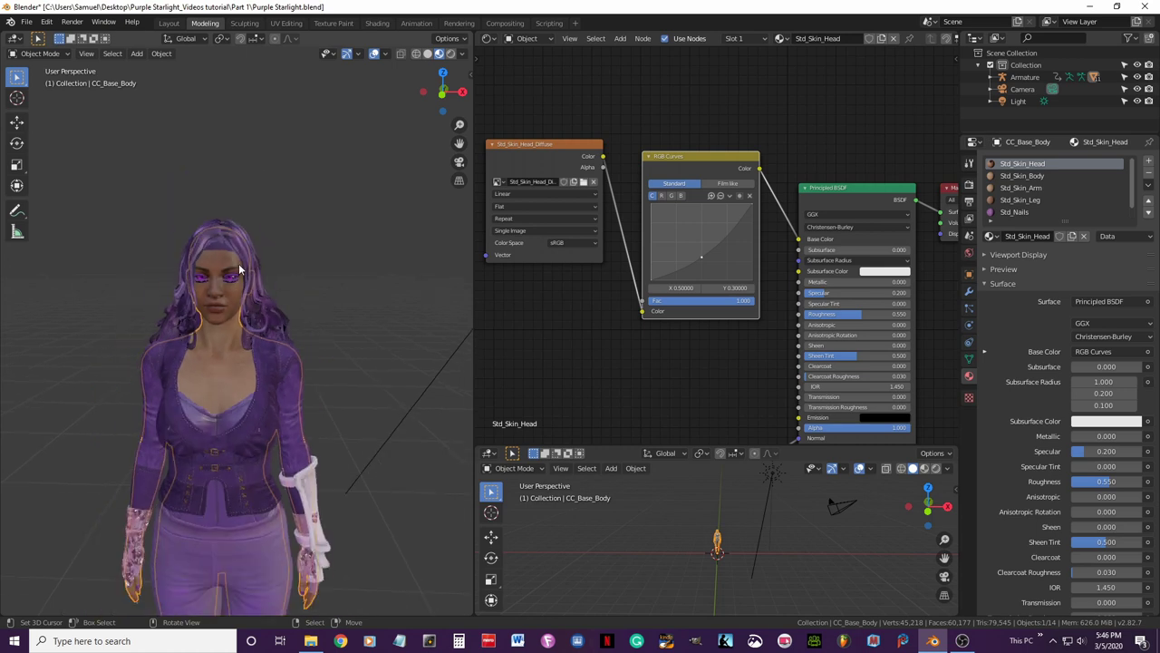
pyautogui.press('KP_1')
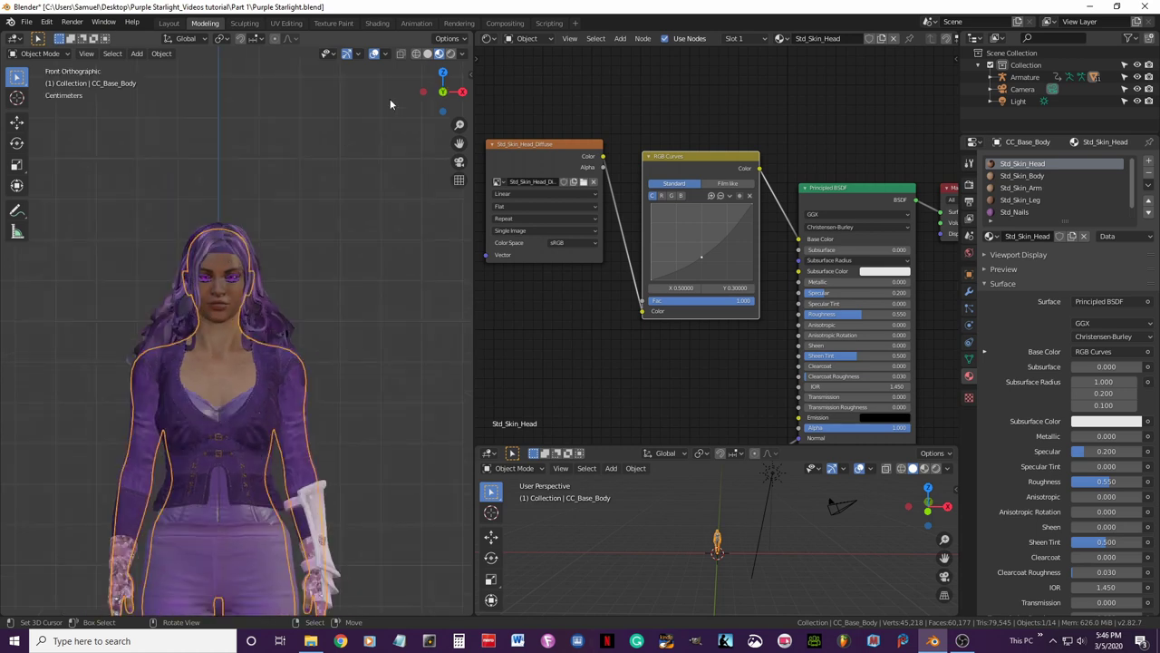
pyautogui.click(451, 54)
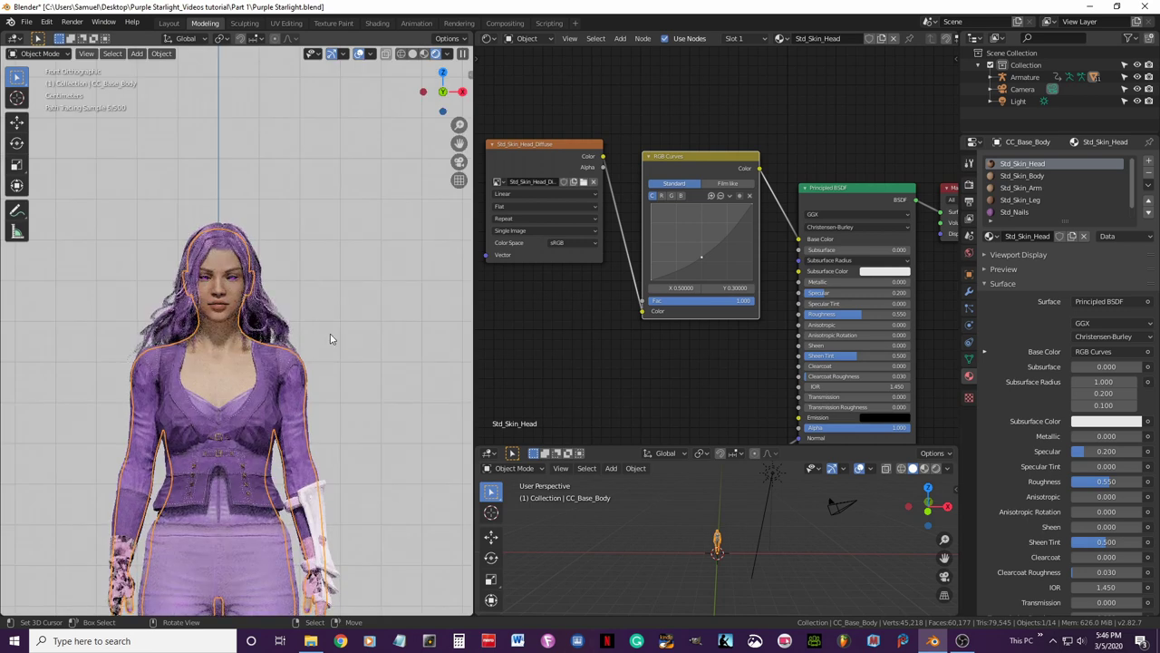
pyautogui.moveTo(330, 333); pyautogui.dragTo(224, 282, button='middle')
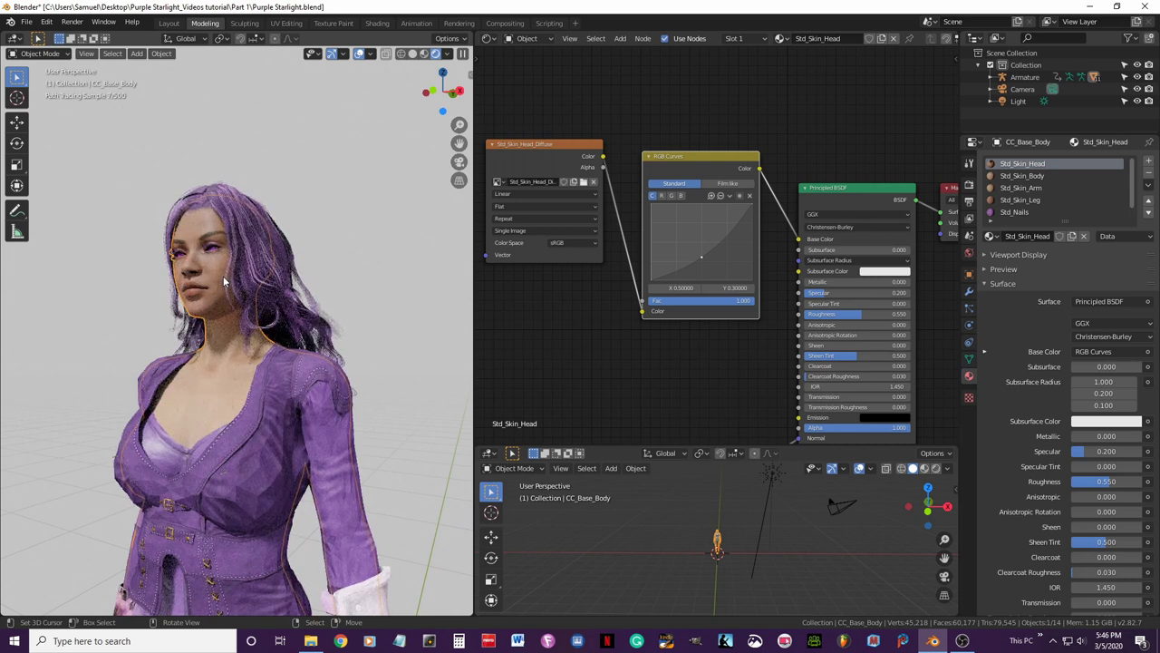
pyautogui.moveTo(229, 247); pyautogui.dragTo(314, 262, button='middle')
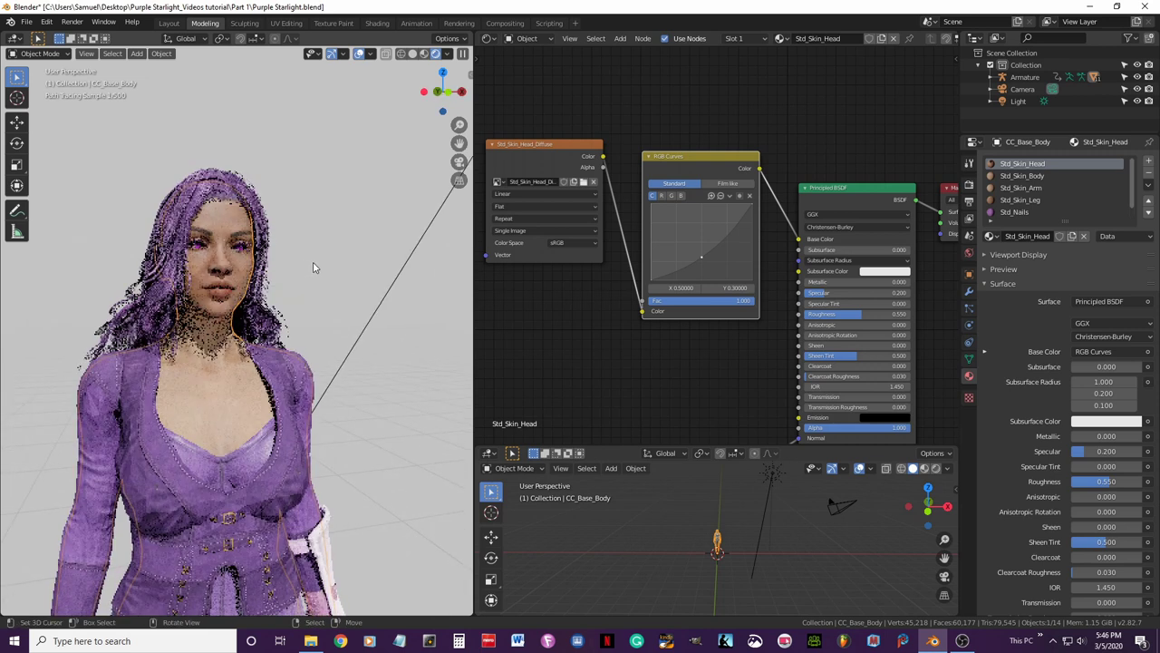
pyautogui.press('z')
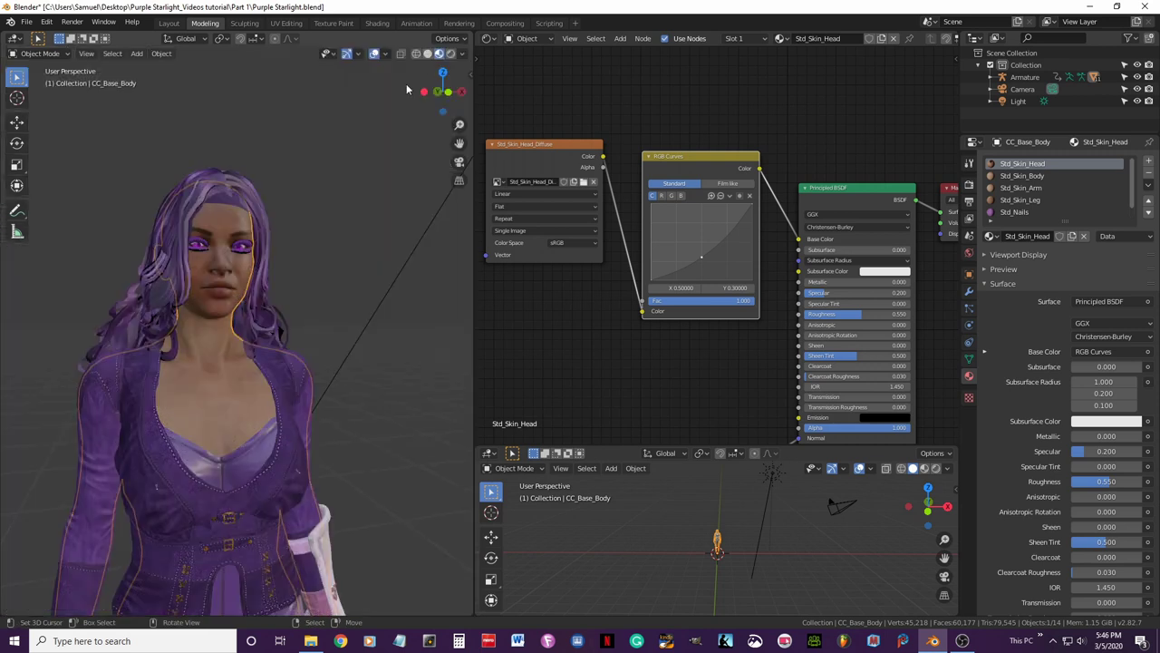
pyautogui.press('KP_1')
pyautogui.click(266, 298)
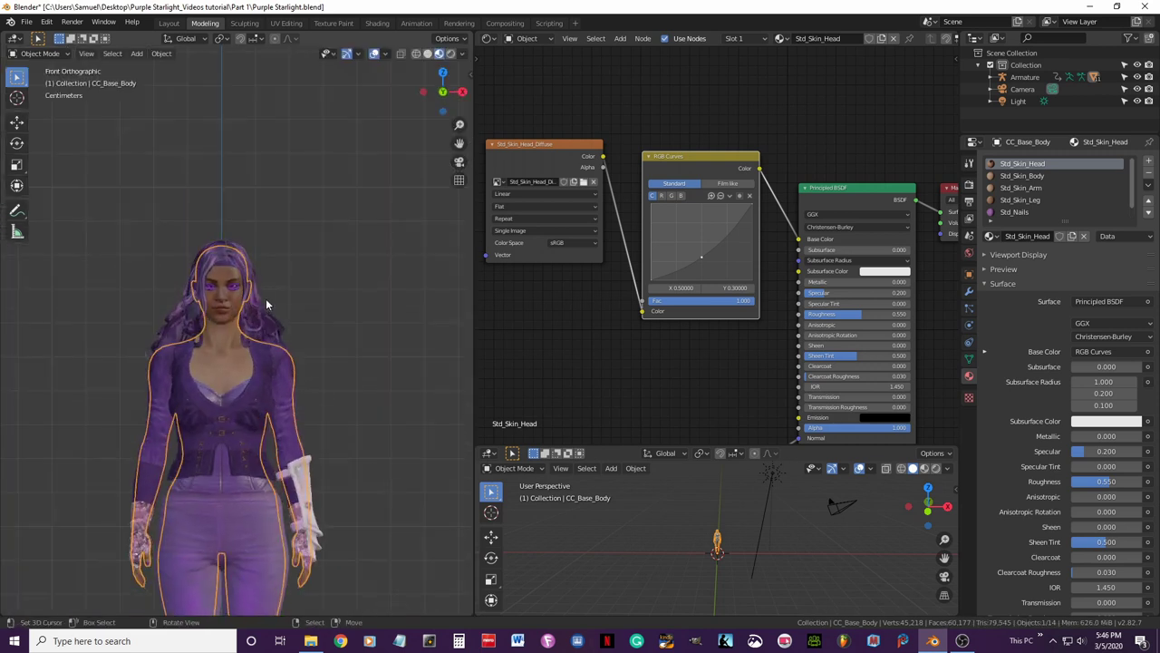
pyautogui.keyDown('shift'); pyautogui.moveTo(265, 298); pyautogui.dragTo(260, 197, button='middle'); pyautogui.keyUp('shift')
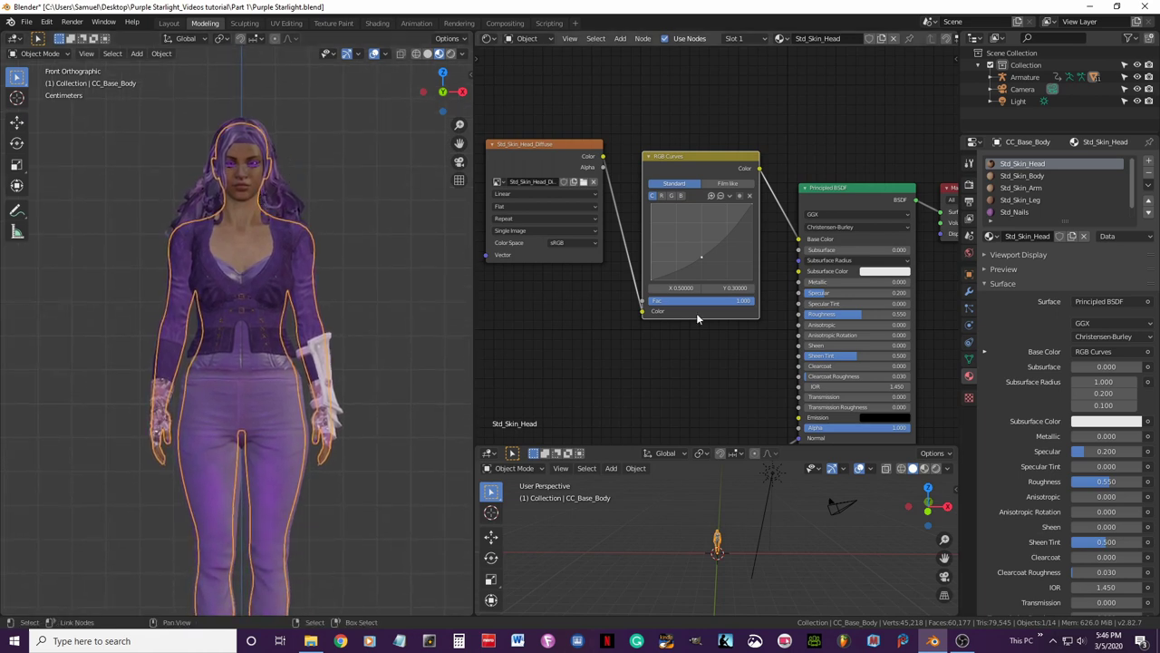
# On the Std_Skin_Body material, set Specular to 0.2 and Roughness to 0.55.
pyautogui.click(1023, 175)
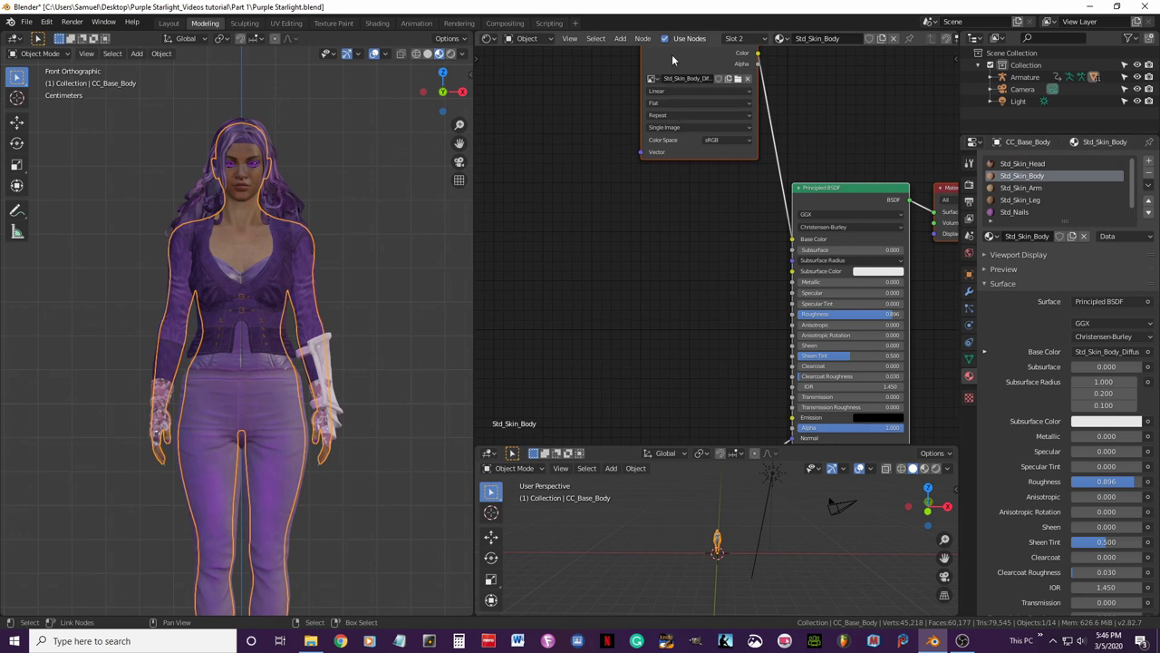
pyautogui.moveTo(673, 52); pyautogui.dragTo(570, 131)
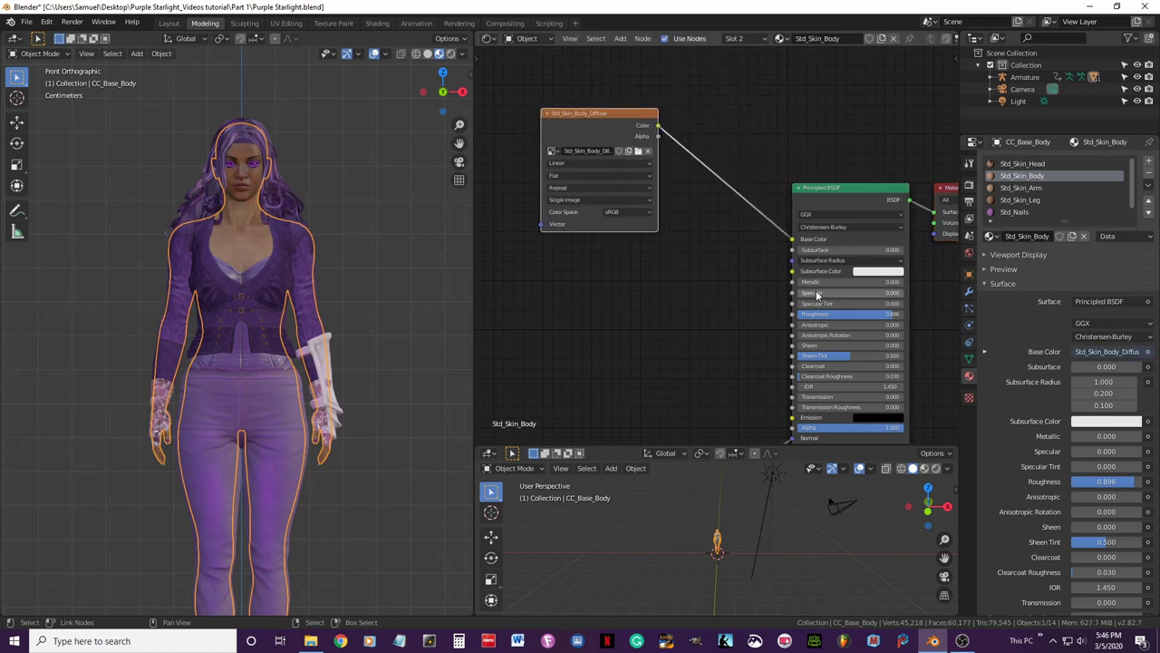
pyautogui.click(849, 293)
pyautogui.write('0.2')
pyautogui.press('Return')
pyautogui.click(856, 314)
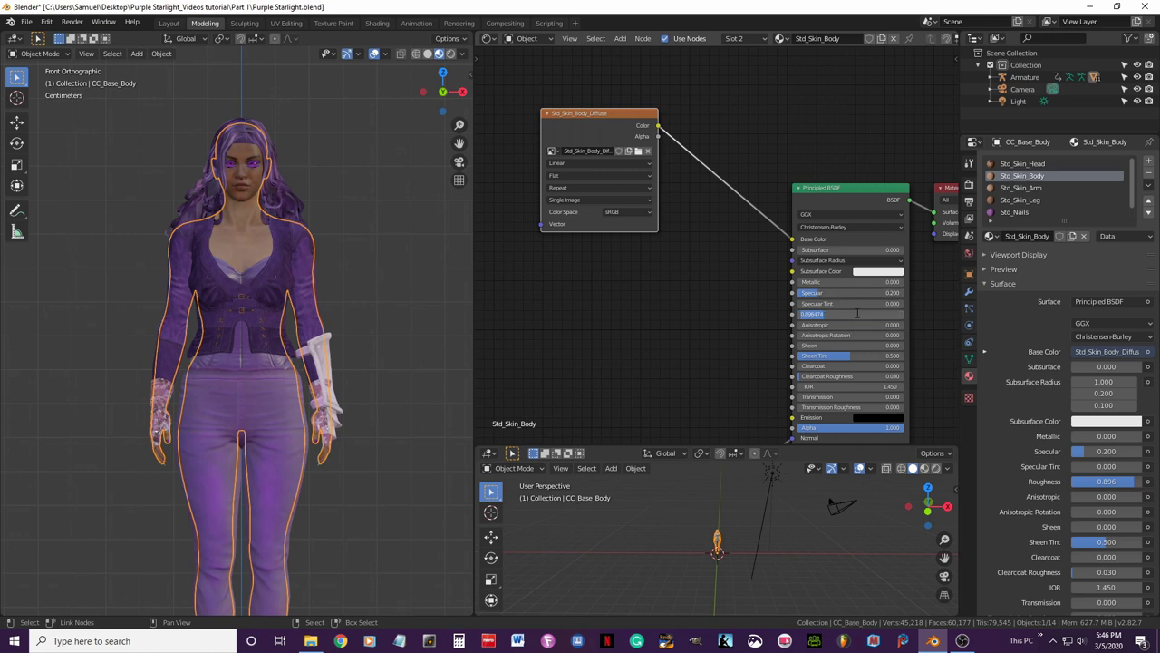
pyautogui.write('0.55')
pyautogui.press('Return')
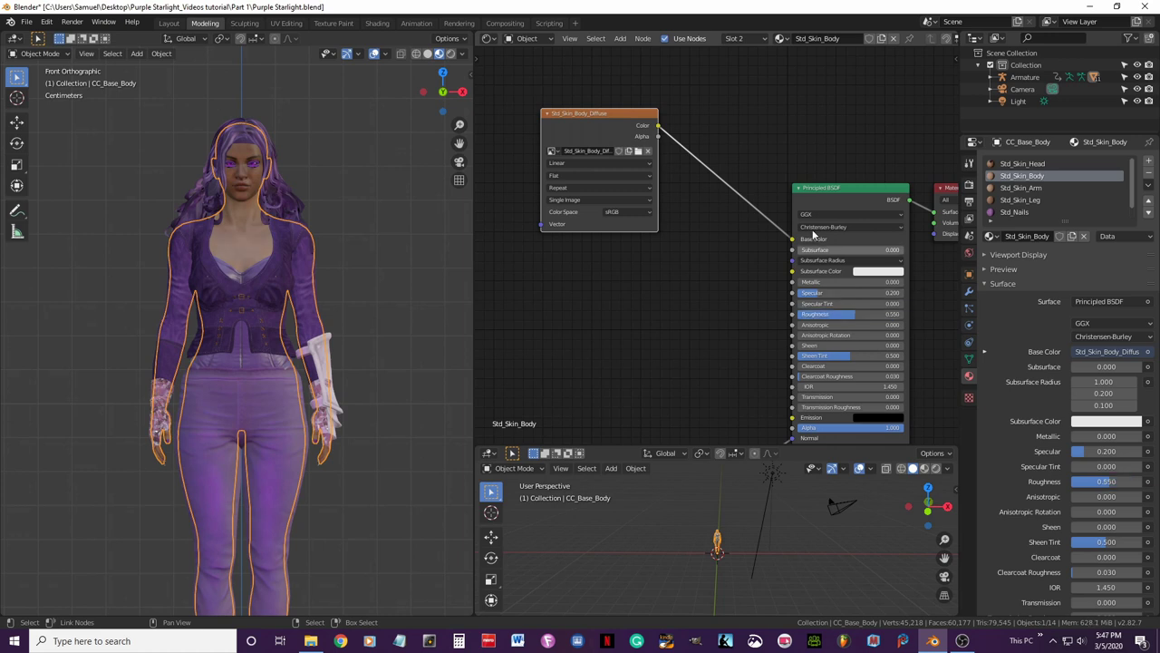
# Insert an RGB Curves node before Base Color with a point at Y 0.3, then save the file.
pyautogui.click(620, 38)
pyautogui.moveTo(644, 120)
pyautogui.click(716, 197)
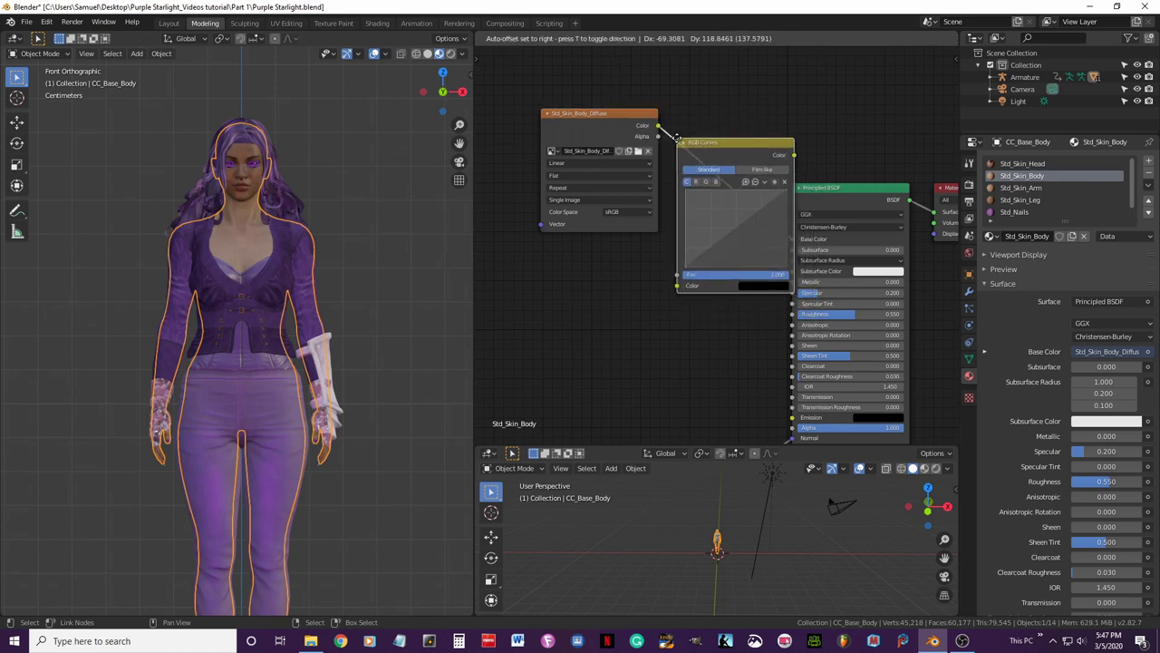
pyautogui.click(747, 243)
pyautogui.click(756, 226)
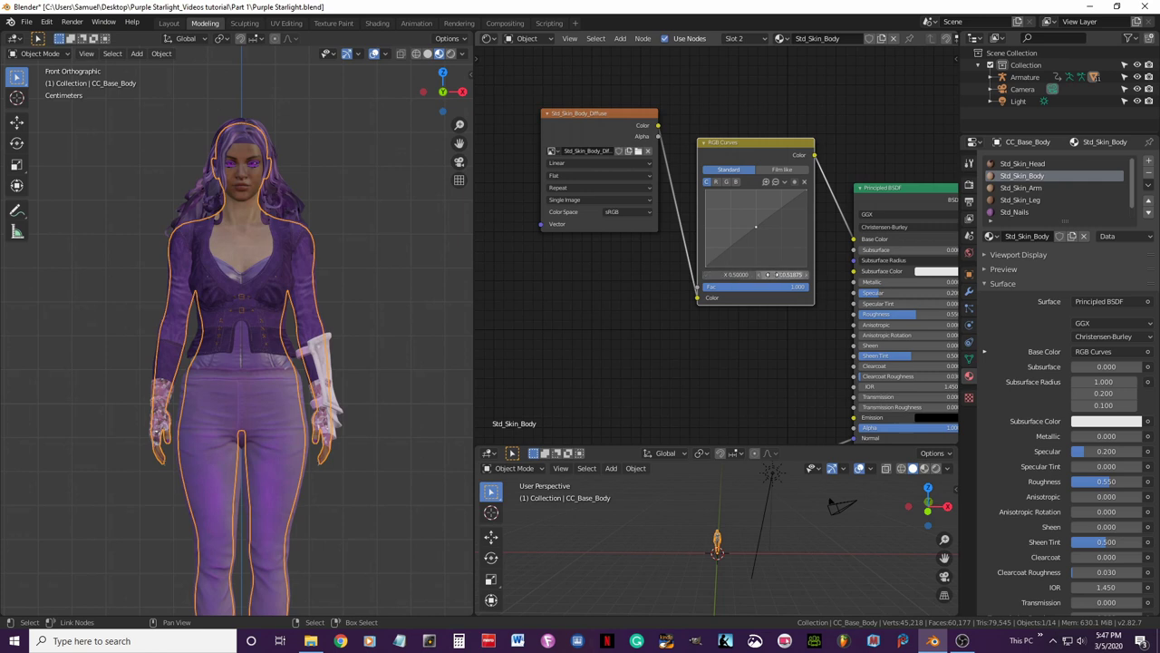
pyautogui.click(769, 274)
pyautogui.write('0.3')
pyautogui.press('Return')
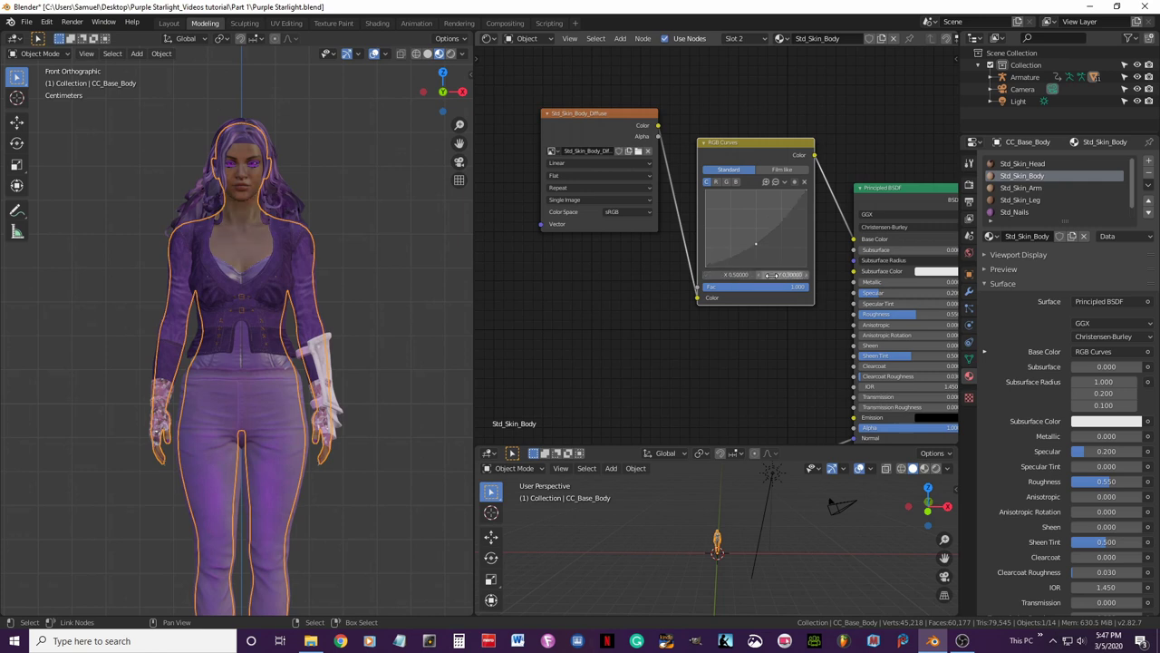
pyautogui.scroll(-1, 363, 274)
pyautogui.hotkey('ctrl', 's')
pyautogui.moveTo(791, 215); pyautogui.dragTo(702, 207, button='middle')
# On the Std_Skin_Arm material, set Specular to 0.2 and Roughness to 0.55.
pyautogui.click(1021, 187)
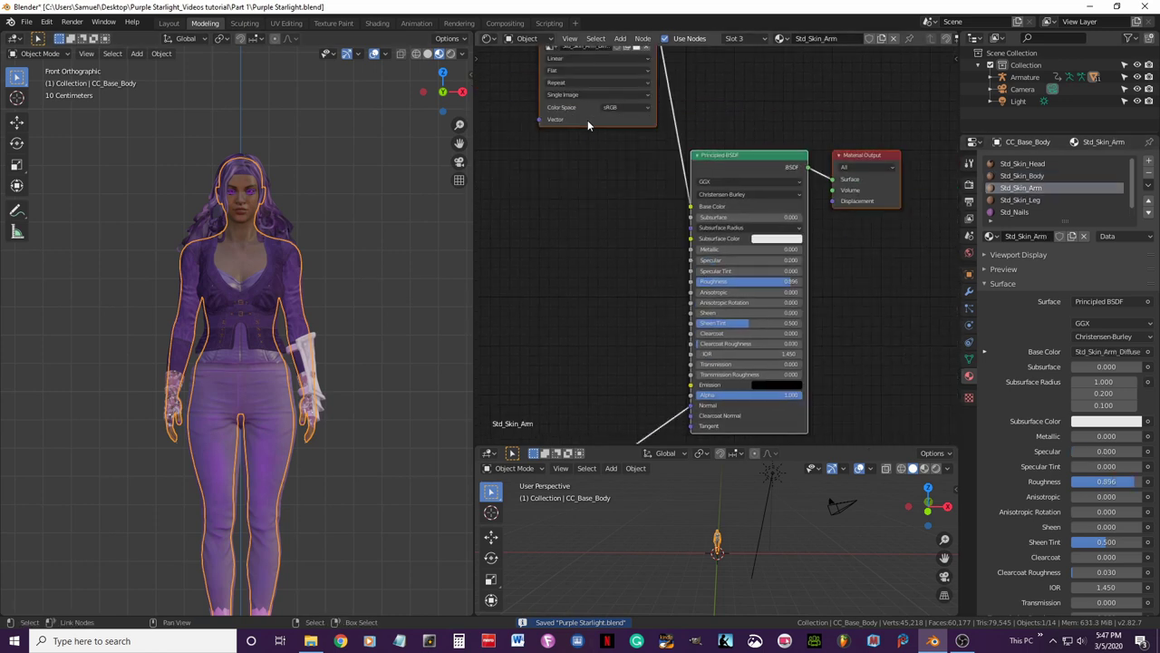
pyautogui.moveTo(593, 116); pyautogui.dragTo(607, 220)
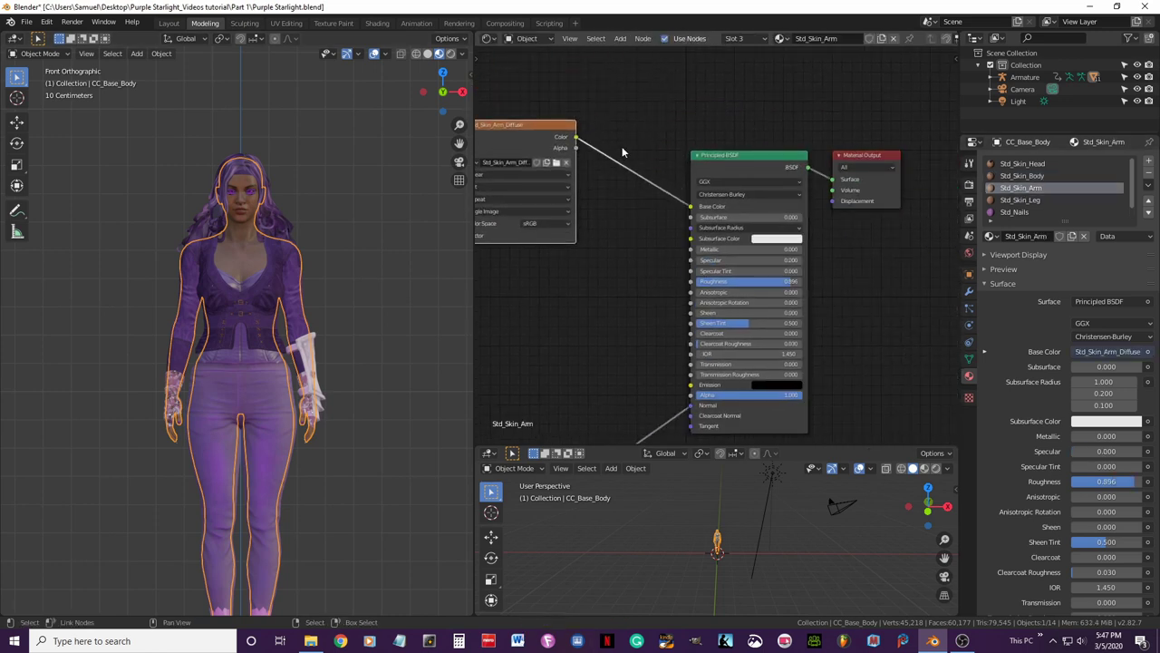
pyautogui.click(768, 260)
pyautogui.write('0.2')
pyautogui.press('Return')
pyautogui.click(767, 281)
pyautogui.press('Escape')
pyautogui.press('KP_Decimal')
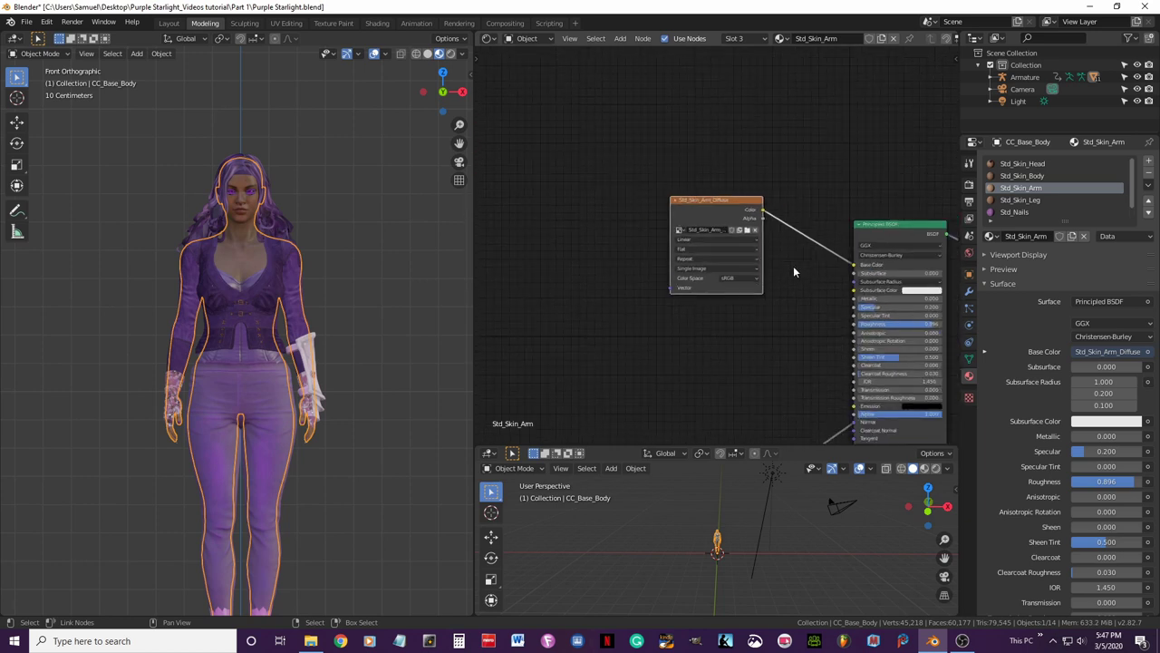
pyautogui.moveTo(793, 265); pyautogui.dragTo(595, 216, button='middle')
pyautogui.click(770, 293)
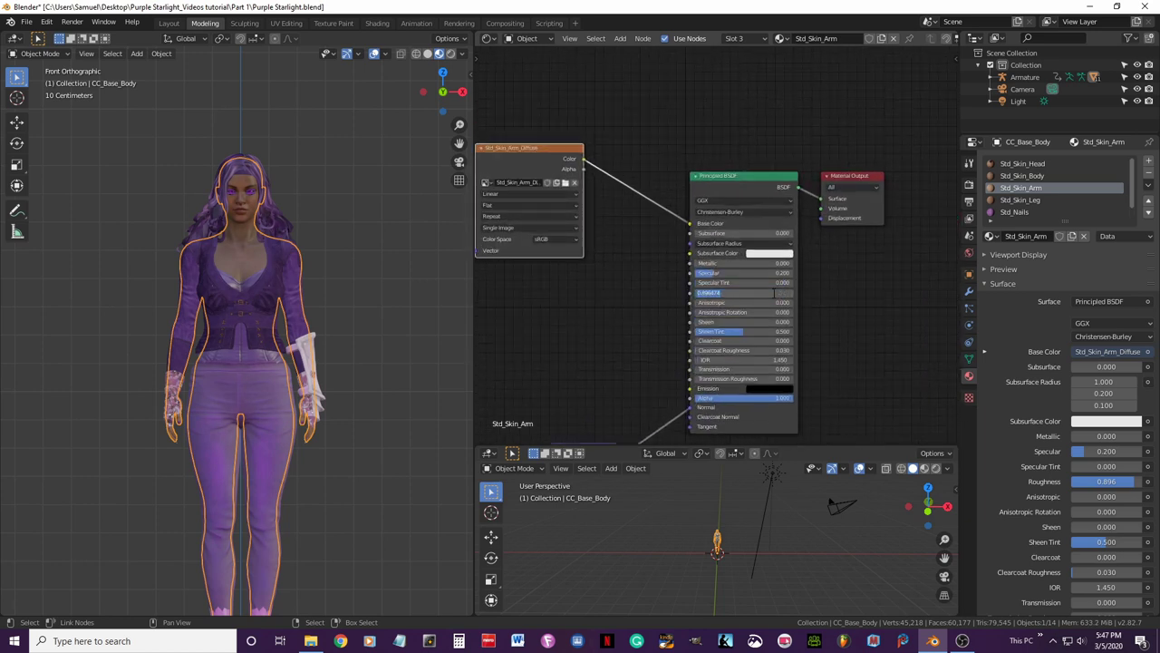
pyautogui.press('BackSpace')
pyautogui.write('.55')
pyautogui.press('Return')
# Insert an RGB Curves node before Base Color with a point at X 0.5, Y 0.3.
pyautogui.click(620, 38)
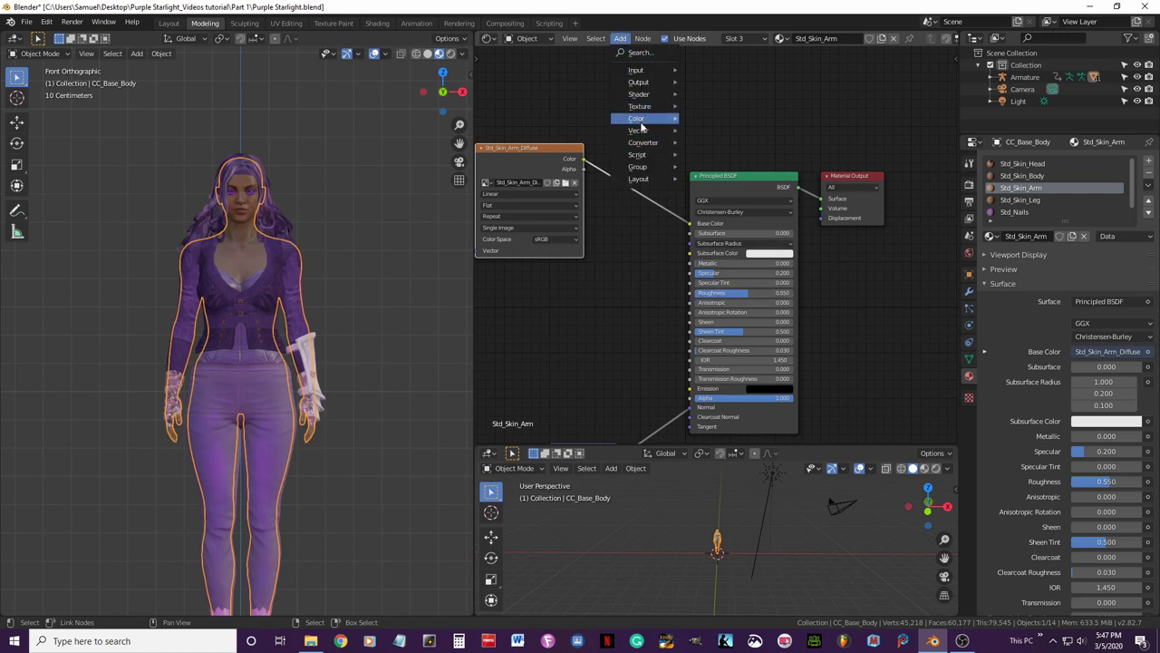
pyautogui.moveTo(639, 119)
pyautogui.click(715, 197)
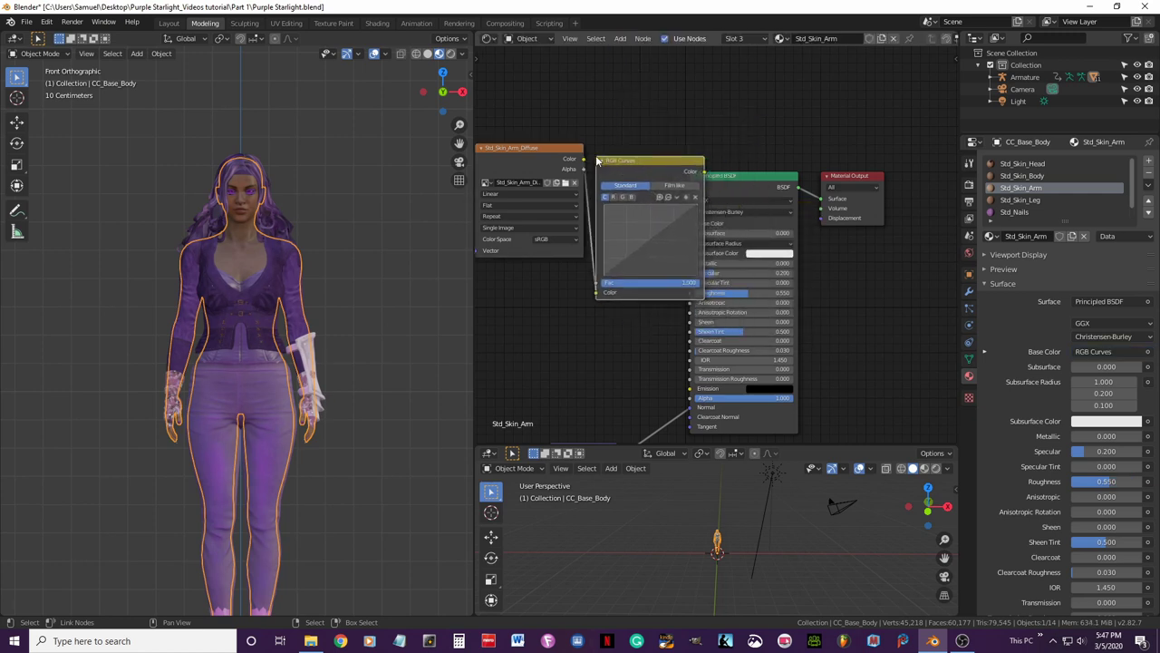
pyautogui.click(670, 236)
pyautogui.click(672, 238)
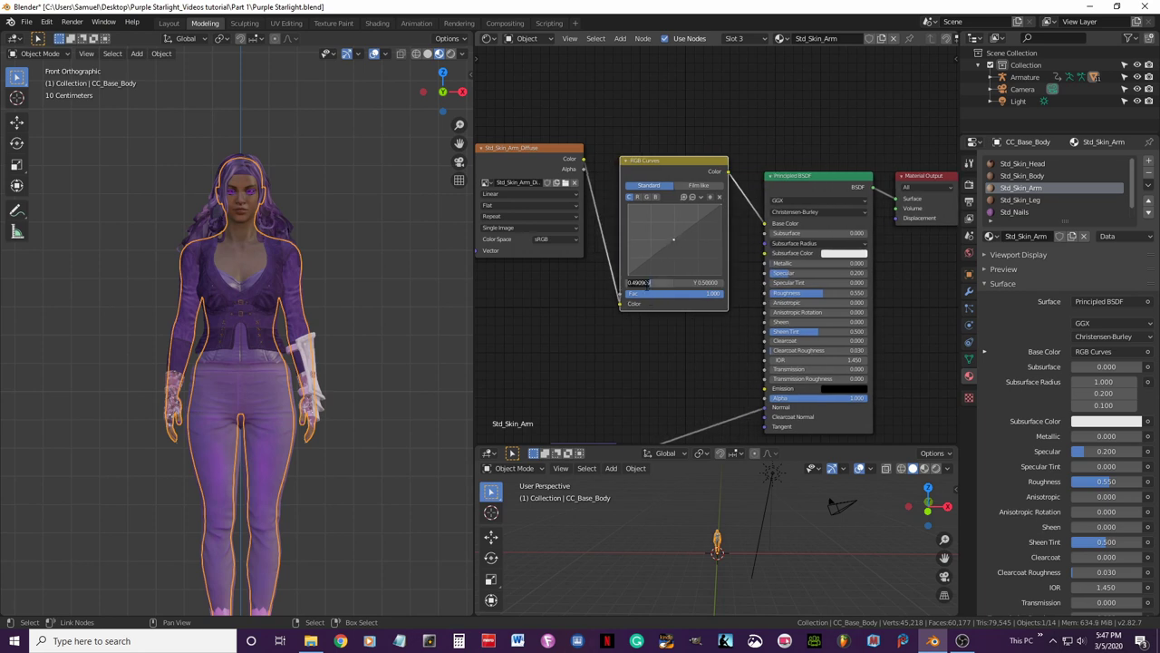
pyautogui.write('0.5')
pyautogui.press('Return')
pyautogui.click(711, 282)
pyautogui.write('0.3')
pyautogui.press('Return')
pyautogui.scroll(2, 400, 312)
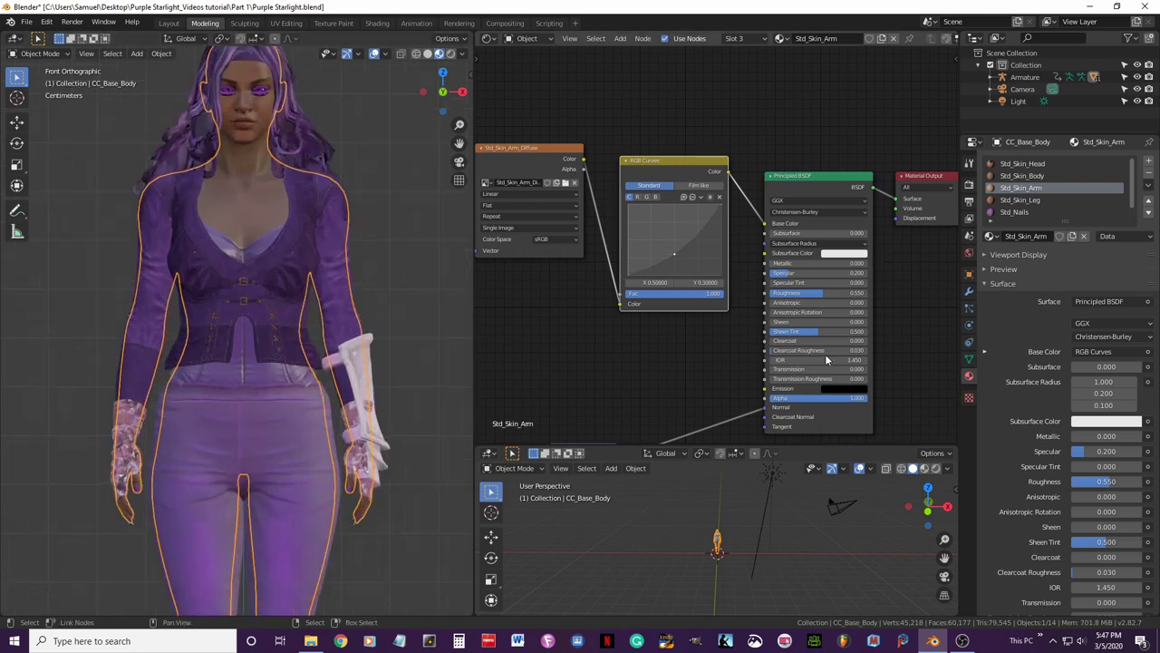
# On the Std_Skin_Leg material, set Specular to 0.2 and Roughness to 0.55.
pyautogui.click(1026, 201)
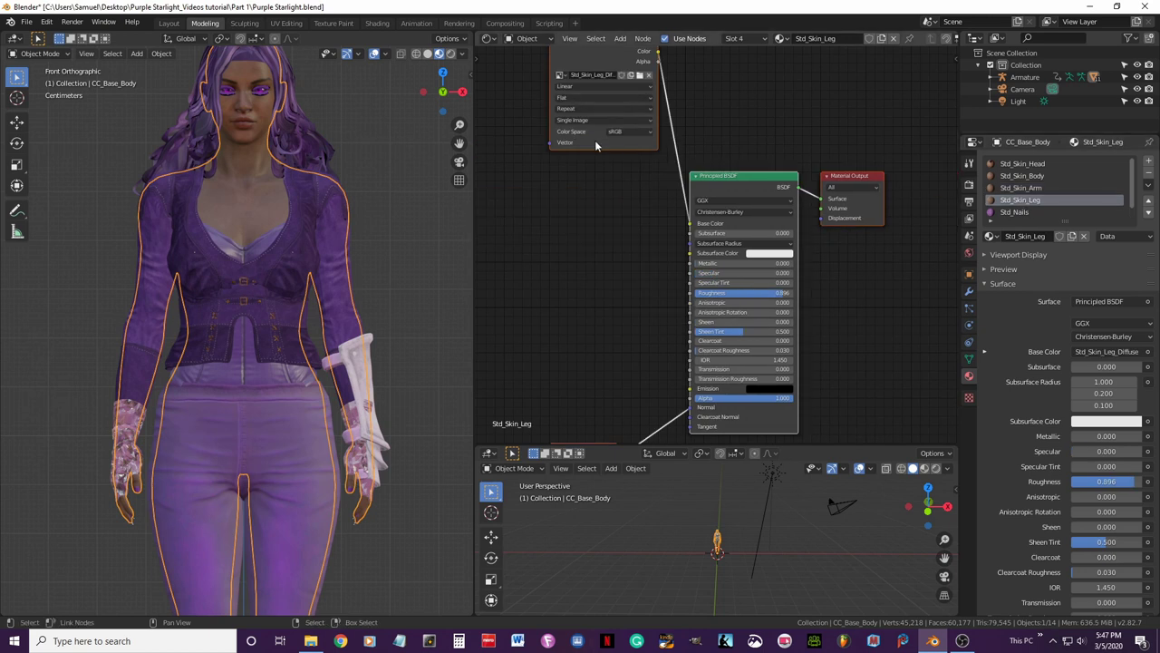
pyautogui.moveTo(595, 138); pyautogui.dragTo(489, 245)
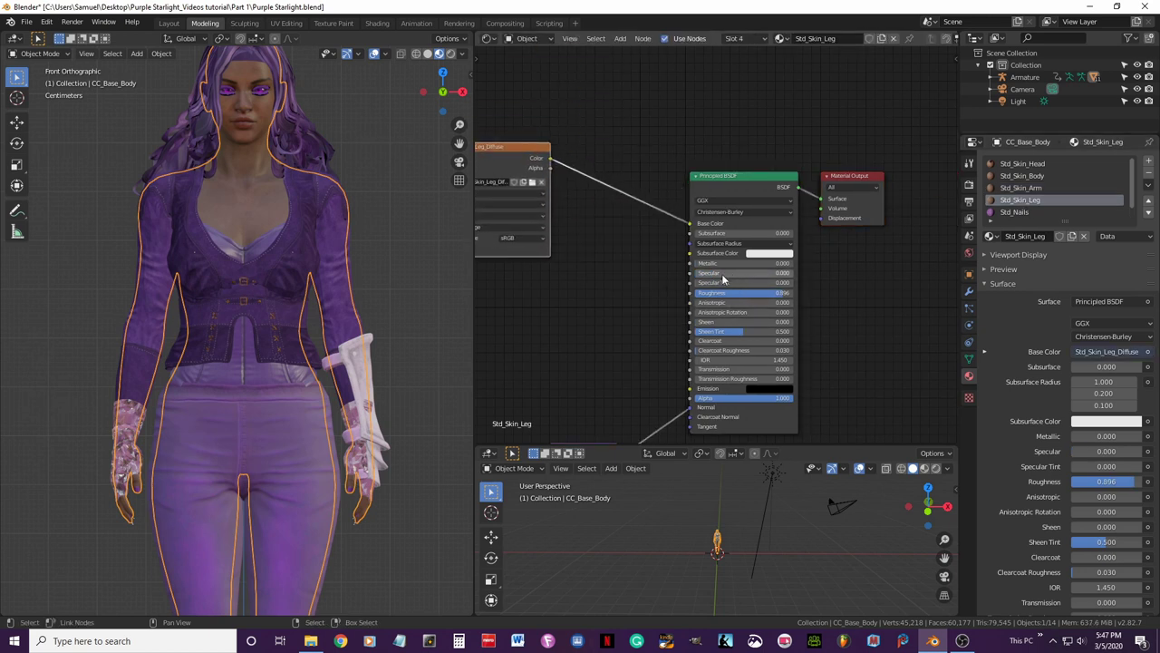
pyautogui.press('Return')
pyautogui.doubleClick(757, 290)
pyautogui.press('BackSpace')
pyautogui.write('.55')
pyautogui.press('Return')
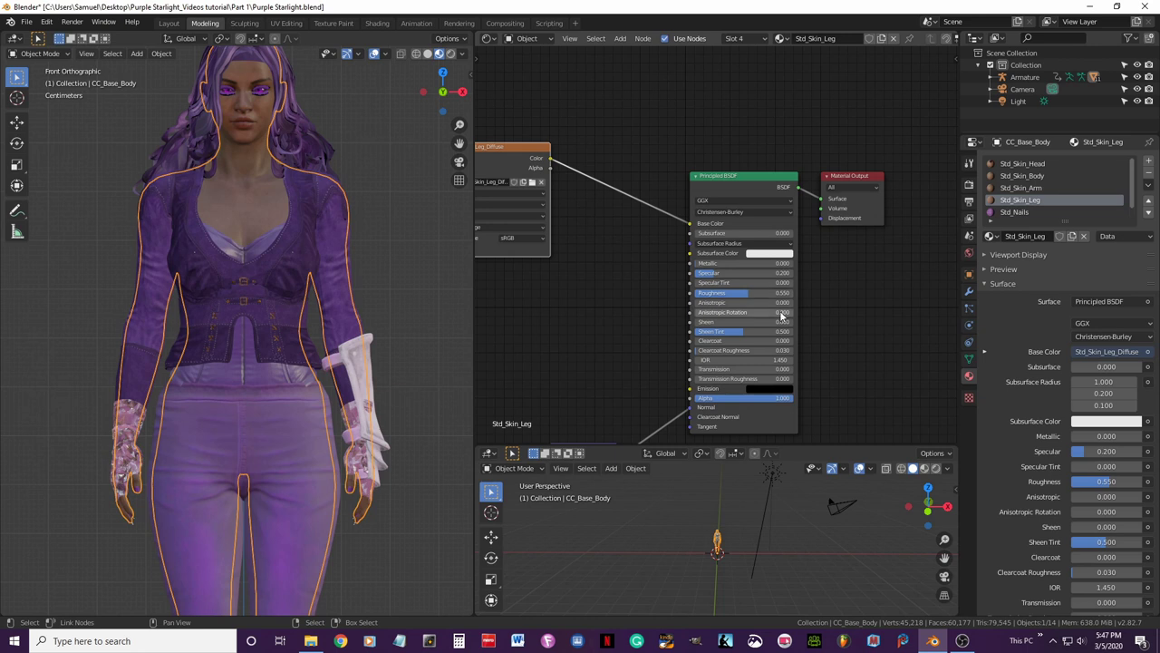
pyautogui.click(1022, 187)
pyautogui.click(1023, 199)
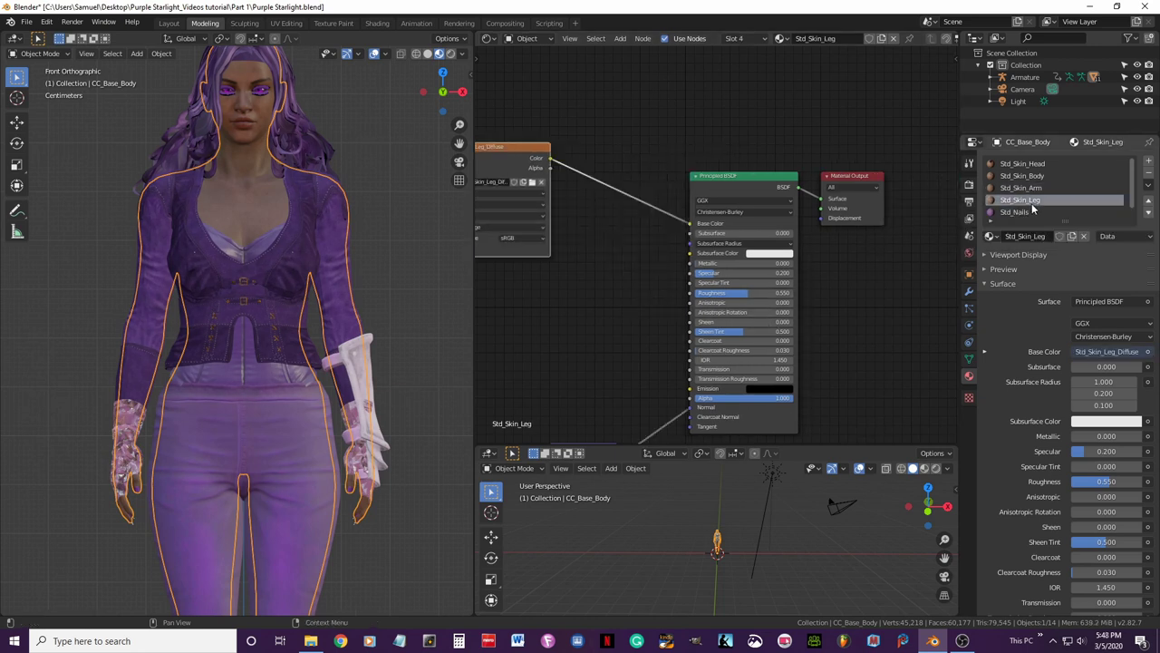
# Insert an RGB Curves node before Base Color with a point at X 0.5, Y 0.3.
pyautogui.click(620, 38)
pyautogui.moveTo(647, 125)
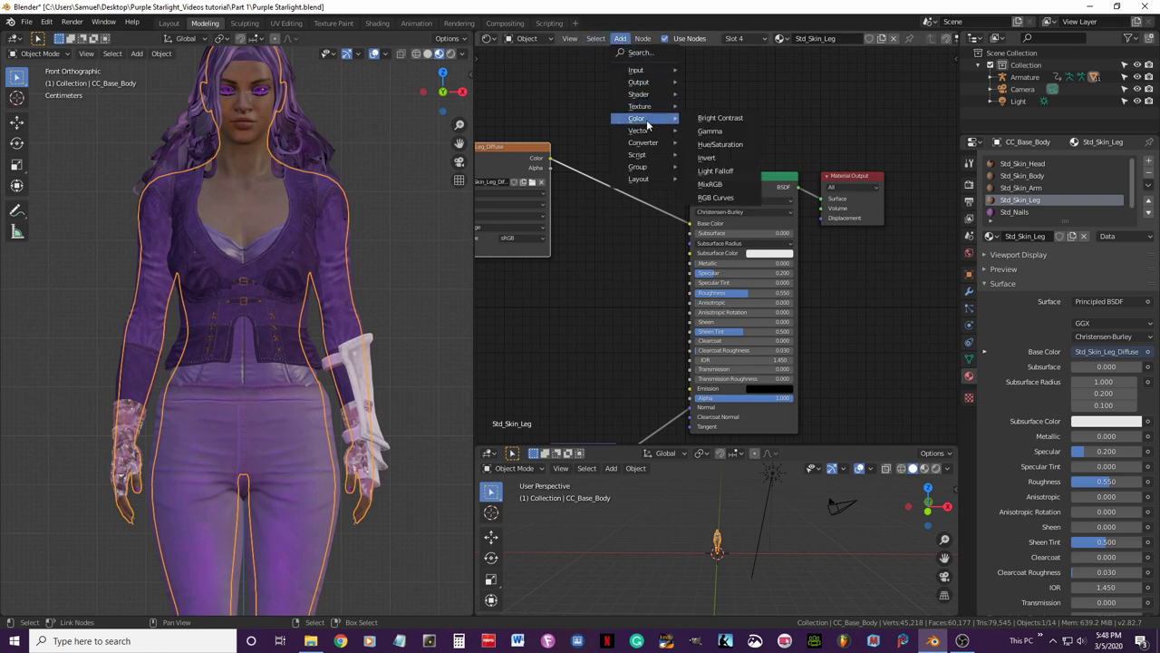
pyautogui.click(716, 198)
pyautogui.click(590, 187)
pyautogui.click(639, 252)
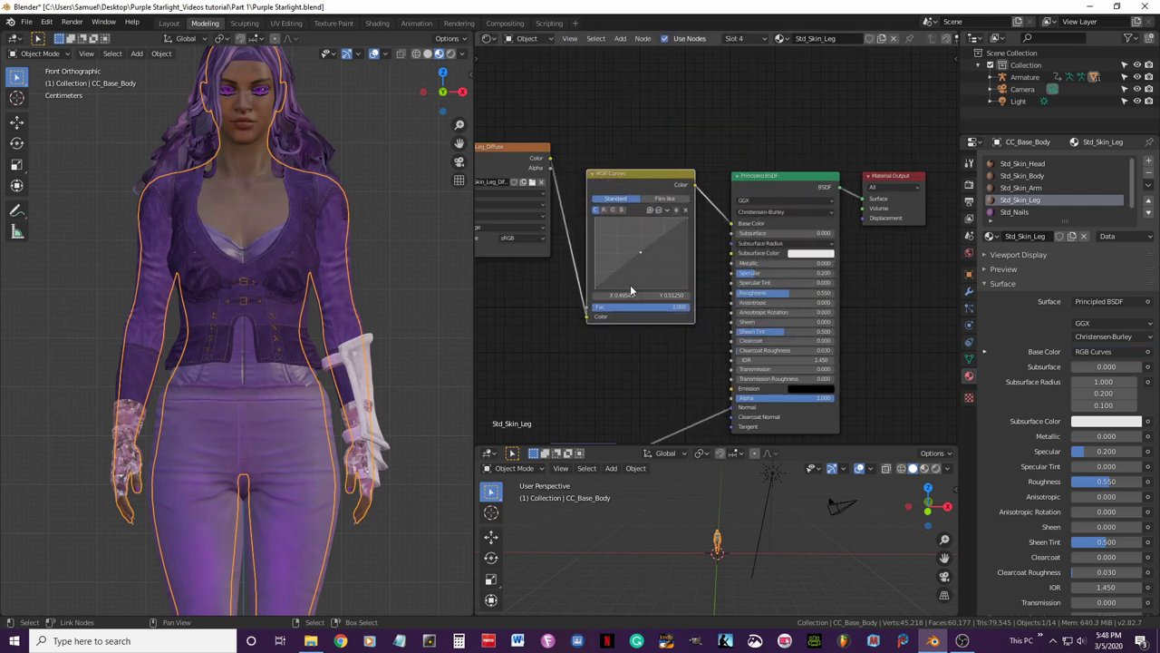
pyautogui.write('0.5')
pyautogui.press('Return')
pyautogui.click(666, 295)
pyautogui.write('0.3')
pyautogui.press('Return')
# Save the file and briefly preview the character in Rendered shading before returning to Material Preview.
pyautogui.hotkey('ctrl', 's')
pyautogui.scroll(-3, 341, 327)
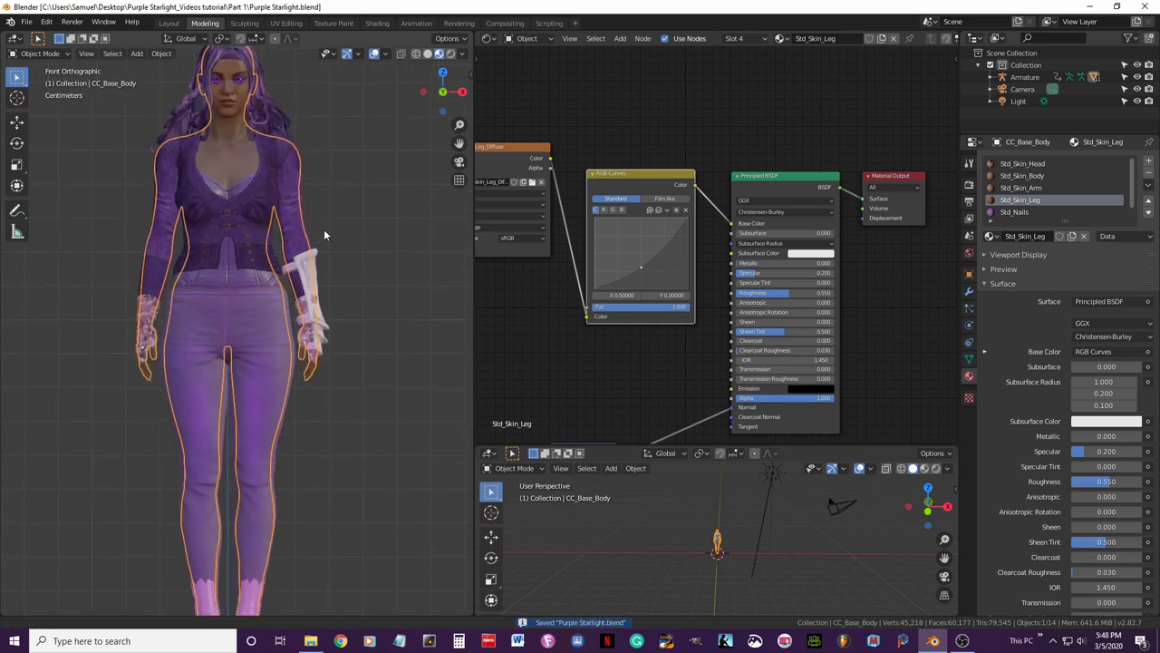
pyautogui.click(451, 54)
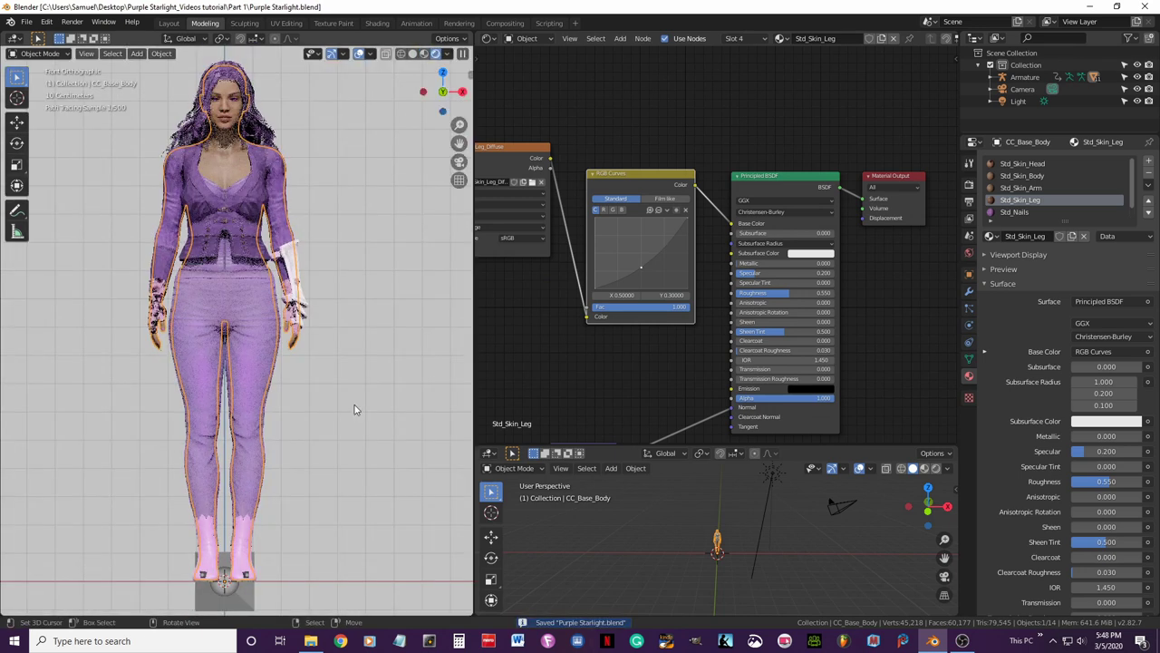
pyautogui.click(425, 54)
pyautogui.scroll(-2, 366, 179)
pyautogui.scroll(5, 386, 292)
# Select the hair and set the scalp_WavyHair material's Specular to 0.2.
pyautogui.click(369, 338)
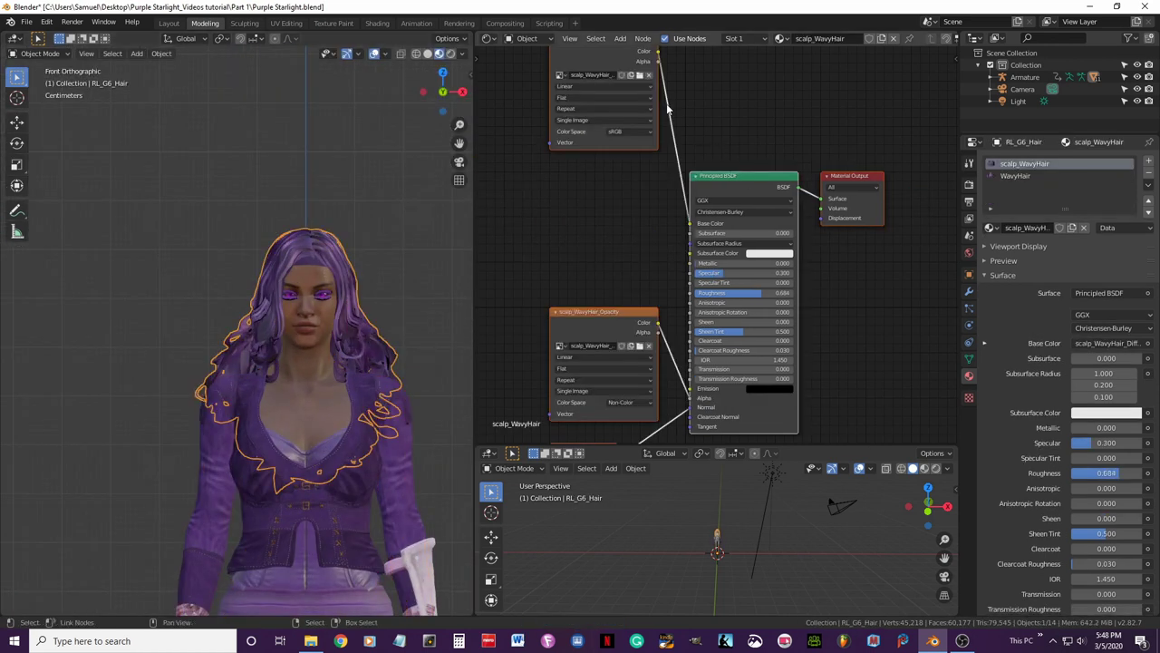
pyautogui.moveTo(708, 98); pyautogui.dragTo(756, 111, button='middle')
pyautogui.doubleClick(798, 262)
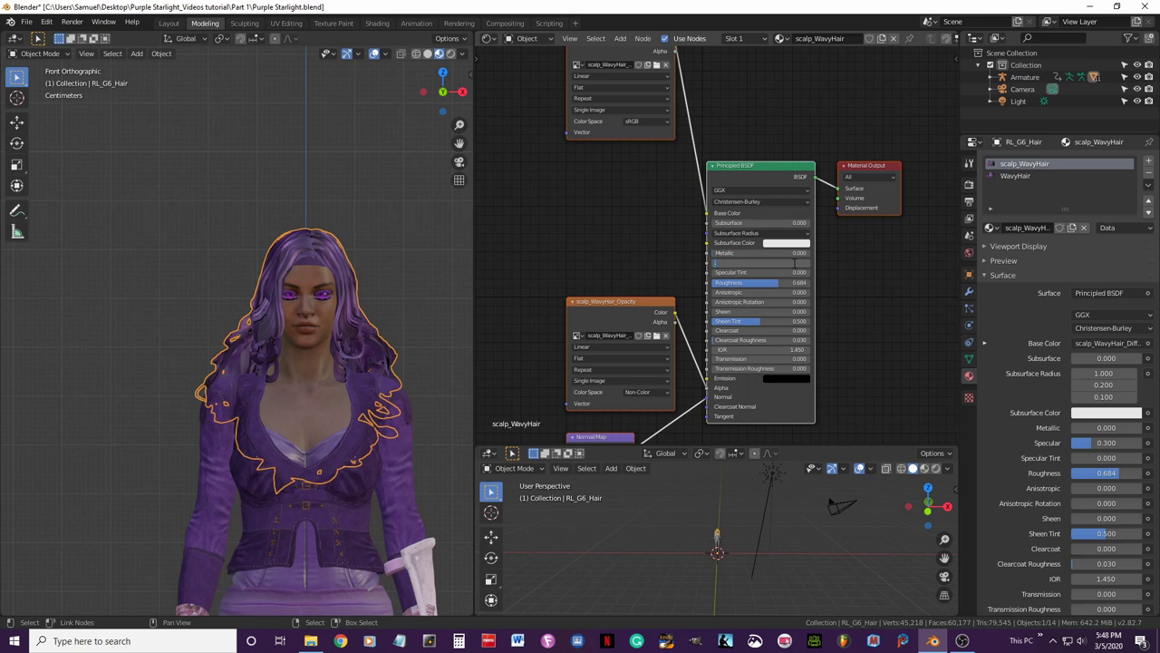
pyautogui.write('0.2')
pyautogui.press('Return')
# Set the WavyHair material's Specular to 0.2 as well.
pyautogui.click(1017, 176)
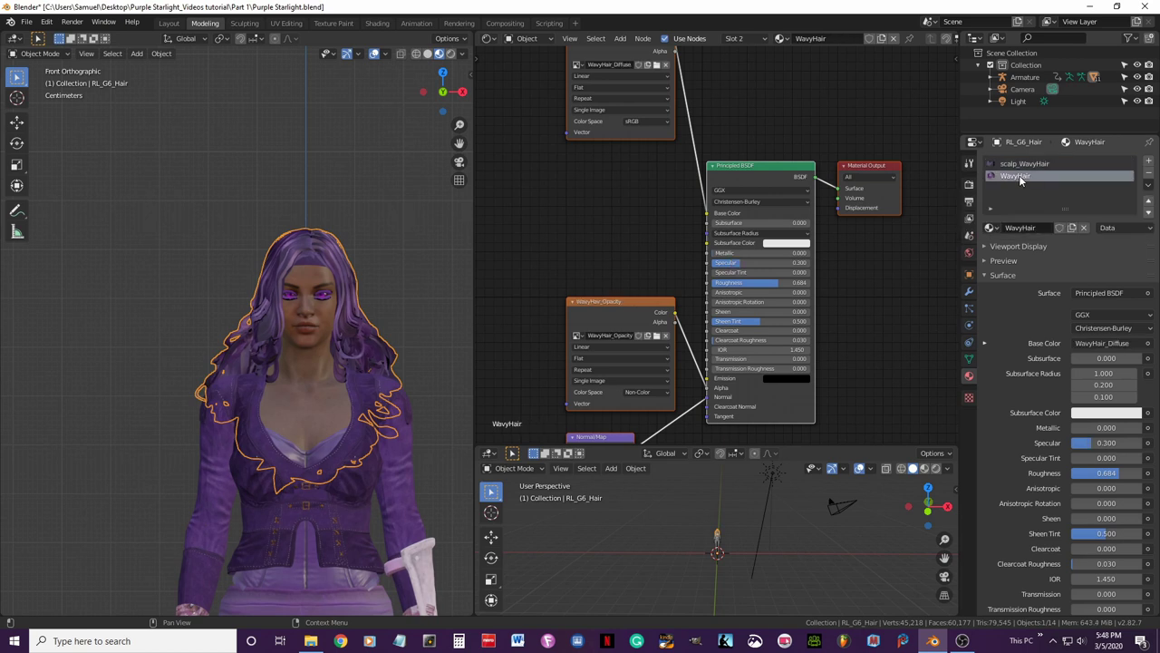
pyautogui.click(789, 263)
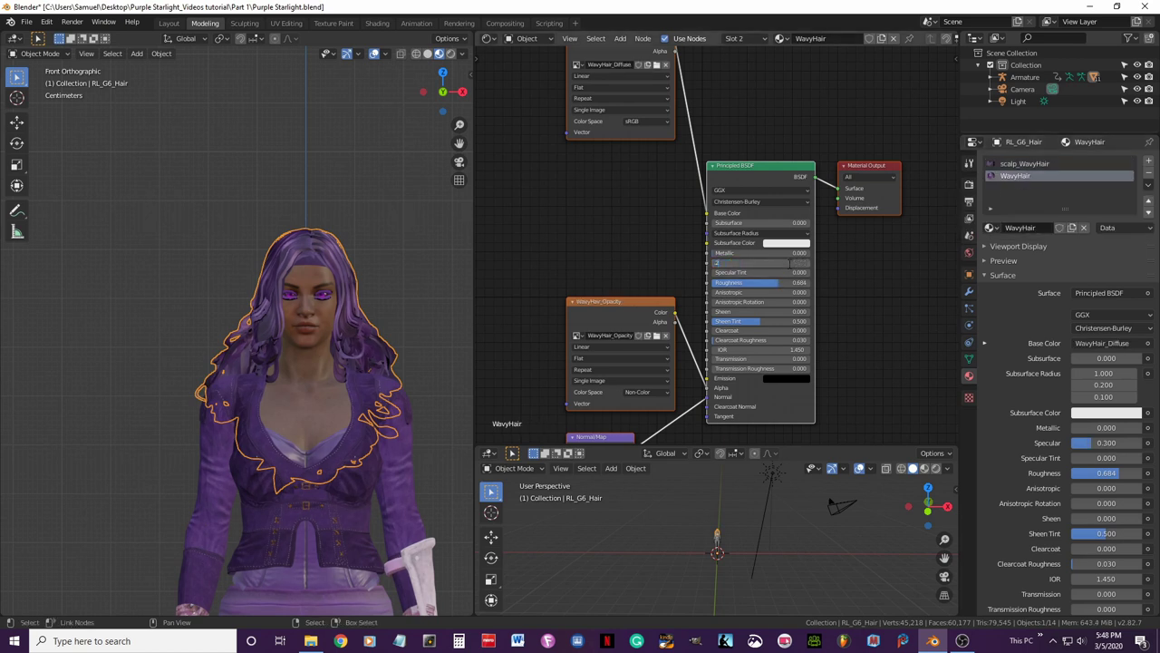
pyautogui.write('.2')
pyautogui.press('Return')
pyautogui.press('Home')
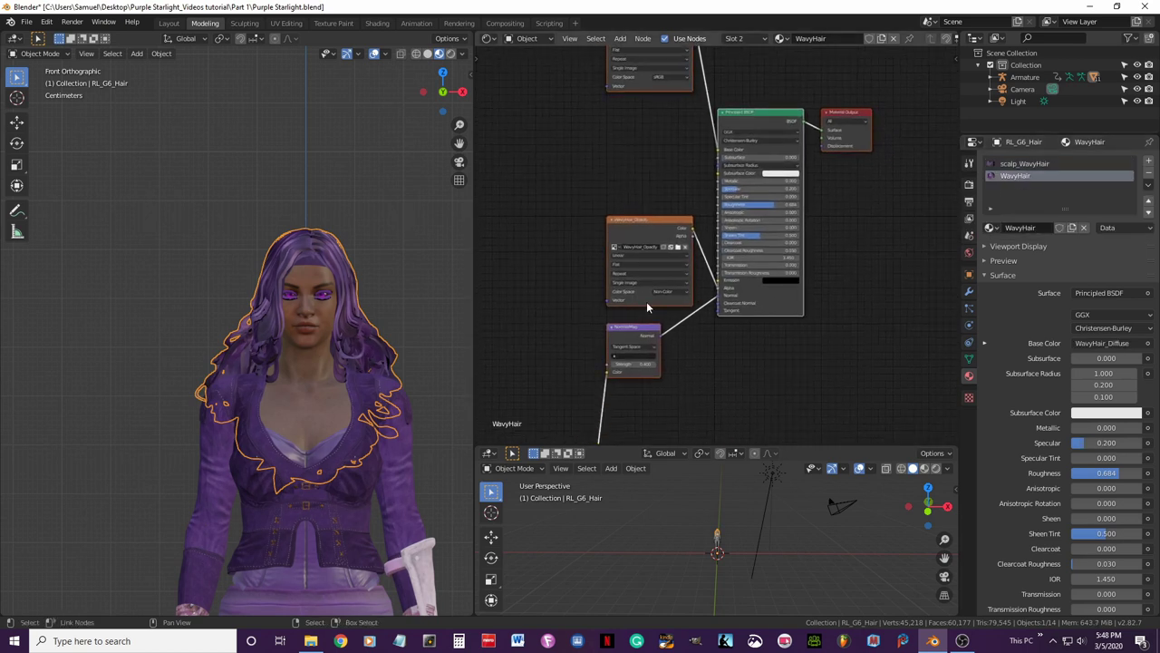
pyautogui.moveTo(734, 401); pyautogui.dragTo(721, 272, button='middle')
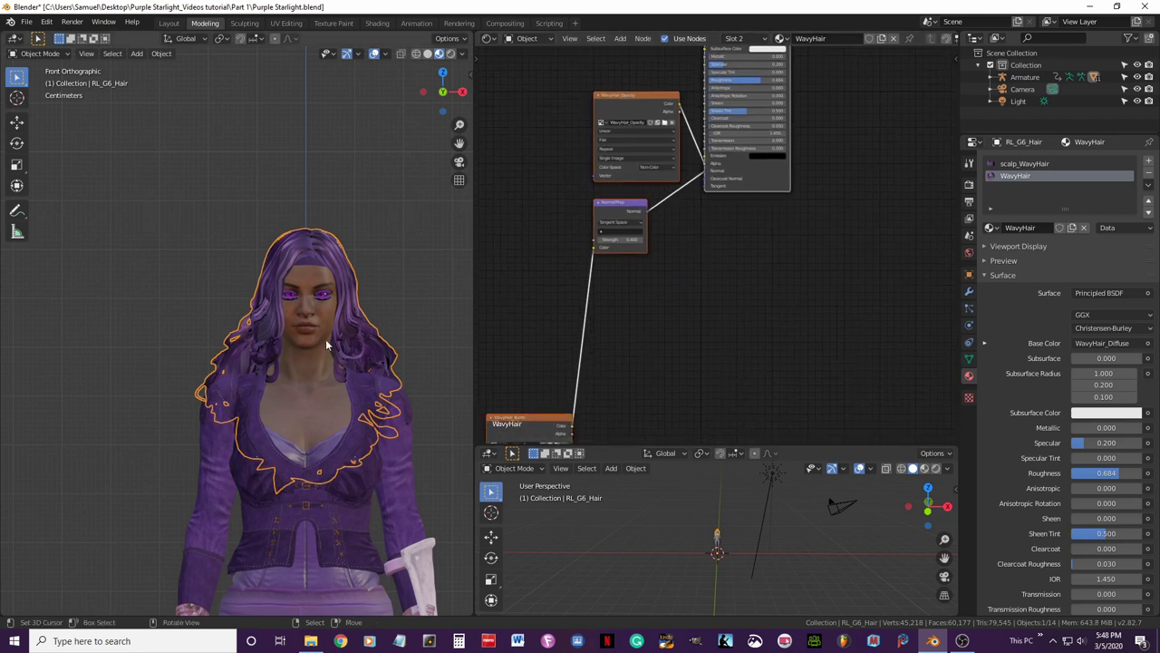
pyautogui.keyDown('shift'); pyautogui.moveTo(371, 358); pyautogui.dragTo(294, 238, button='middle'); pyautogui.keyUp('shift')
pyautogui.scroll(3, 404, 321)
# Select the jacket and set THD_Jacket_1SG's Specular to 0.2.
pyautogui.click(404, 307)
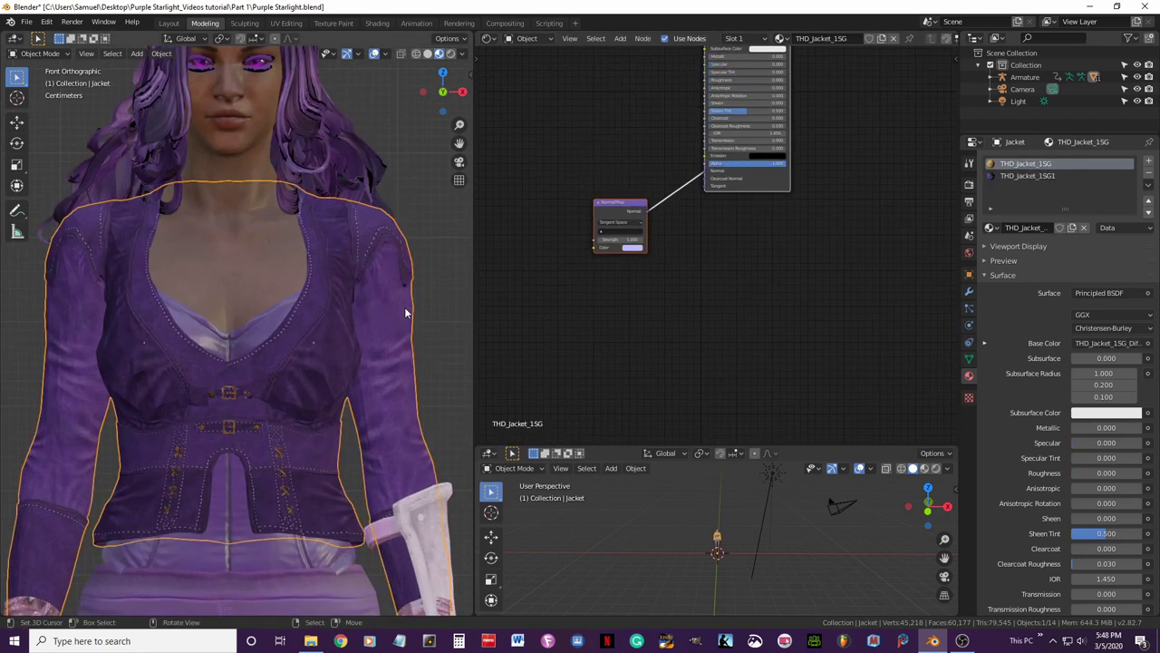
pyautogui.press('Home')
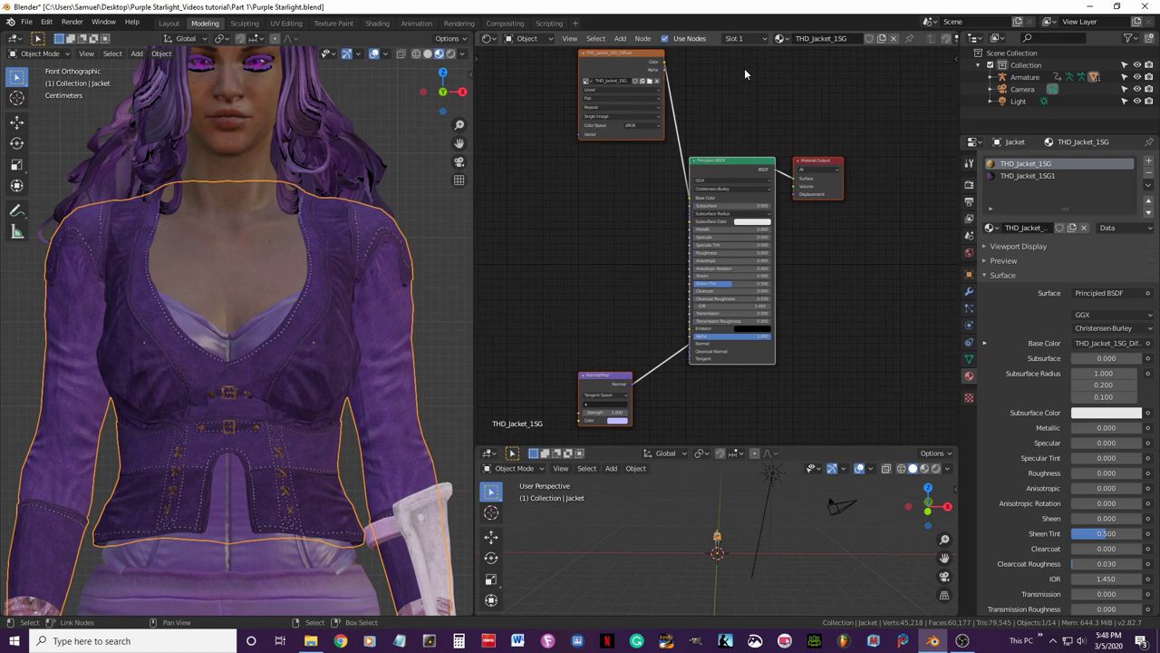
pyautogui.scroll(3, 758, 130)
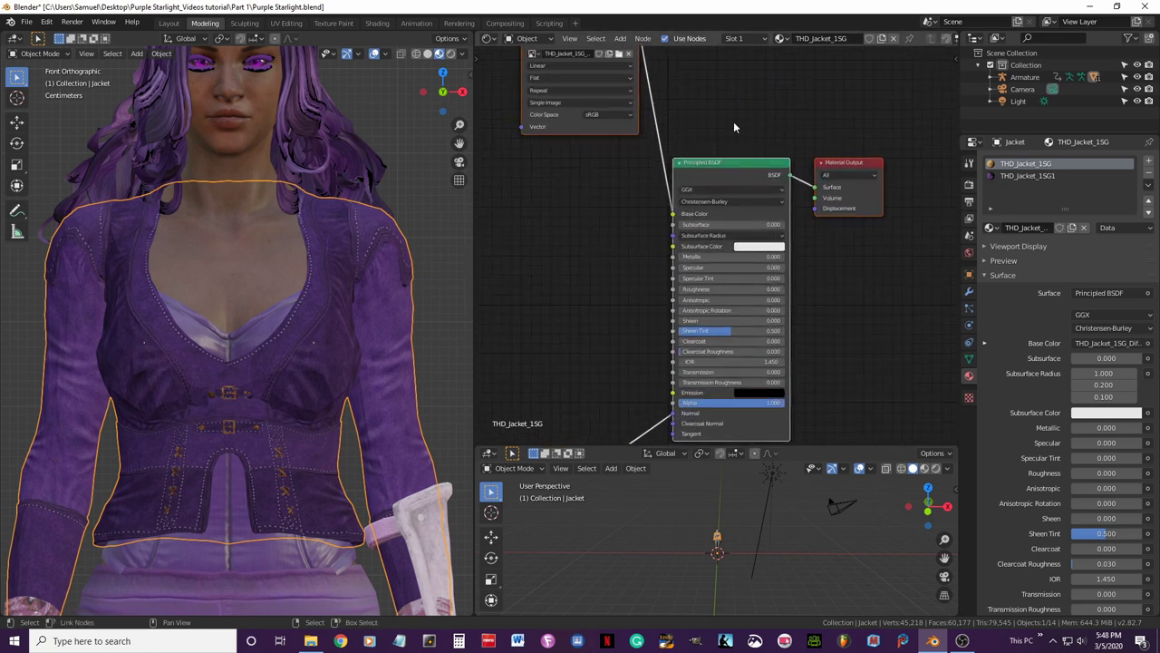
pyautogui.moveTo(732, 120); pyautogui.dragTo(780, 129, button='middle')
pyautogui.moveTo(671, 136); pyautogui.dragTo(564, 225)
pyautogui.moveTo(684, 277); pyautogui.dragTo(598, 142, button='middle')
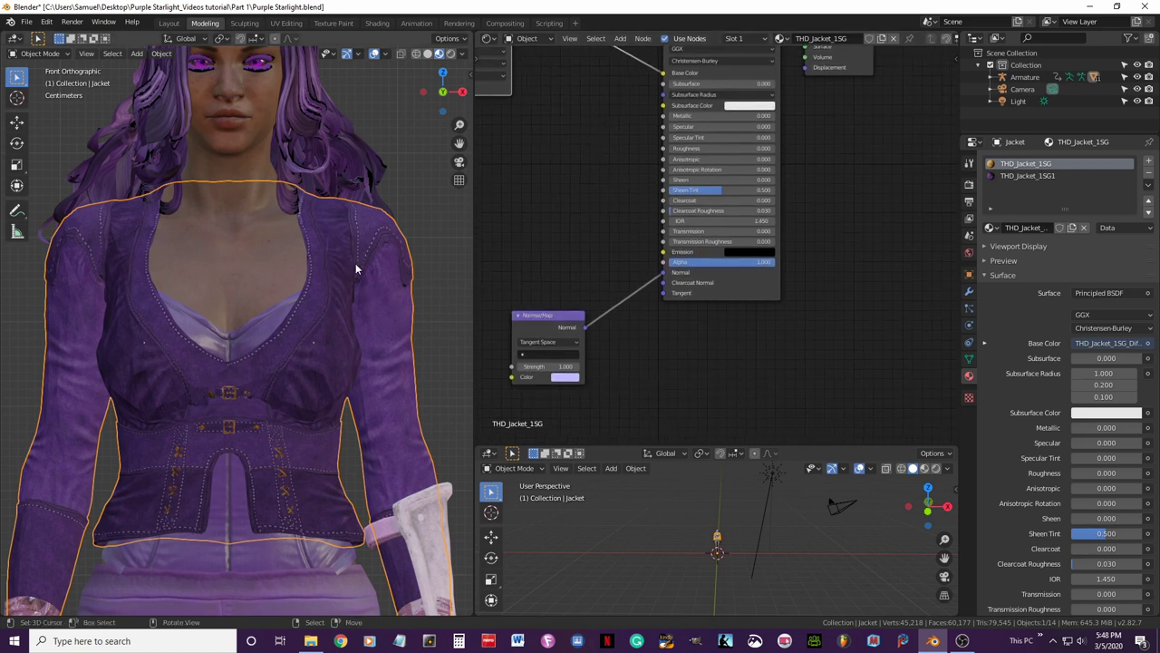
pyautogui.click(760, 126)
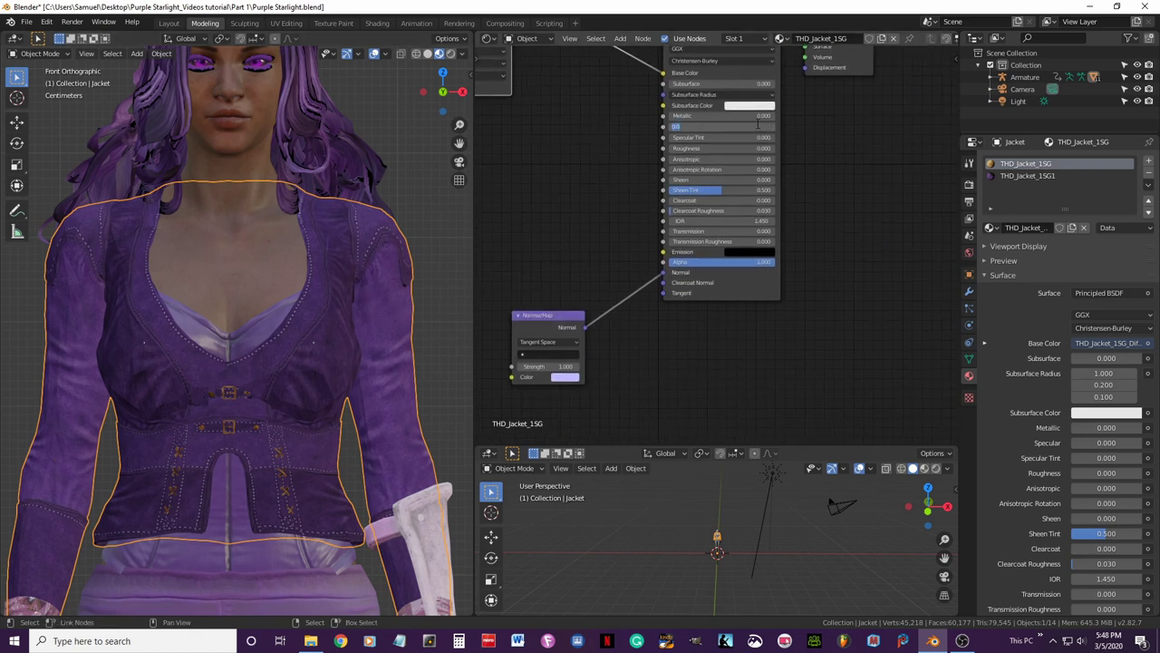
pyautogui.write('0.2')
pyautogui.press('Return')
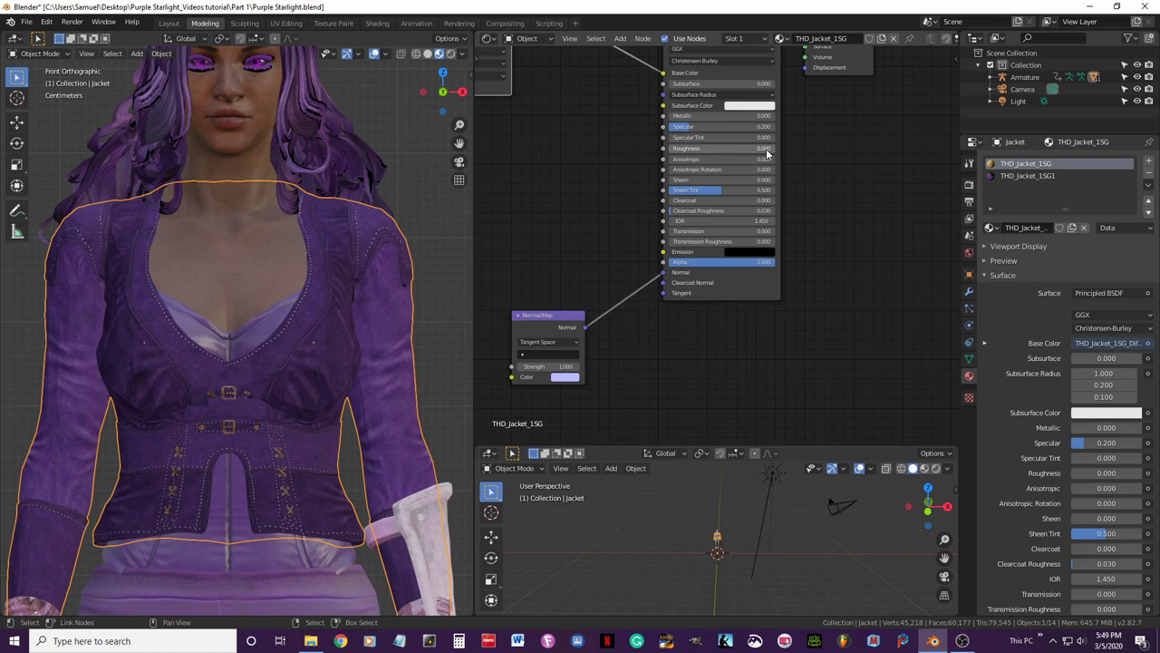
# Set the jacket material's Roughness to 0.4.
pyautogui.scroll(-3, 367, 258)
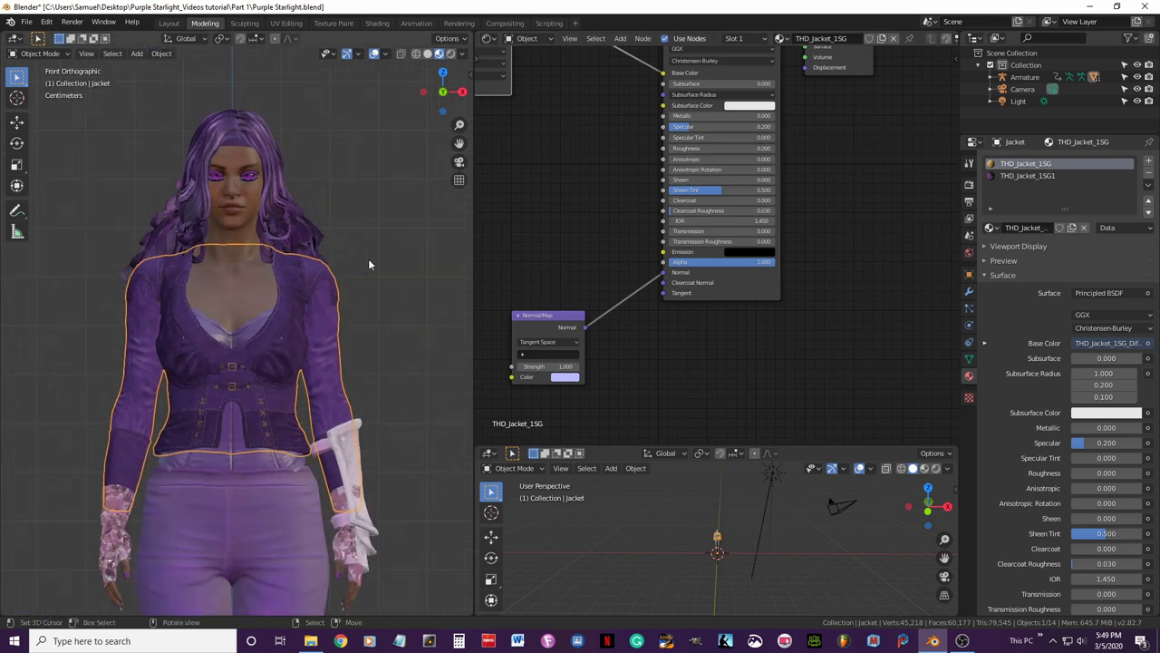
pyautogui.moveTo(368, 259); pyautogui.dragTo(331, 314, button='middle')
pyautogui.scroll(3, 346, 279)
pyautogui.scroll(-3, 333, 311)
pyautogui.scroll(3, 331, 314)
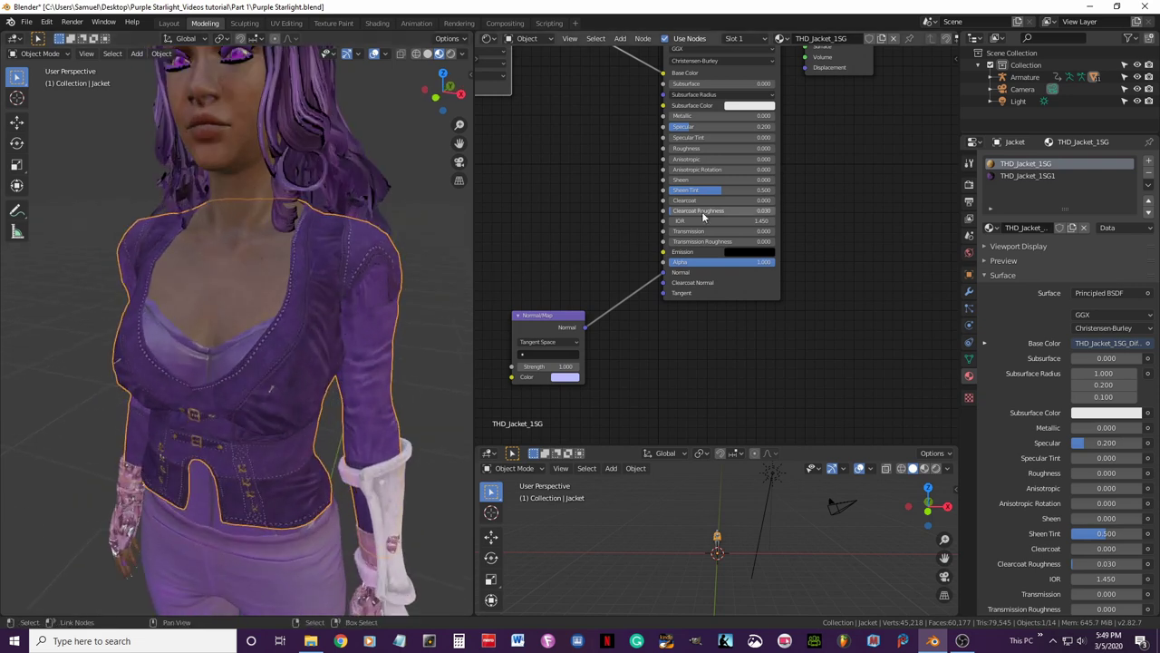
pyautogui.click(749, 149)
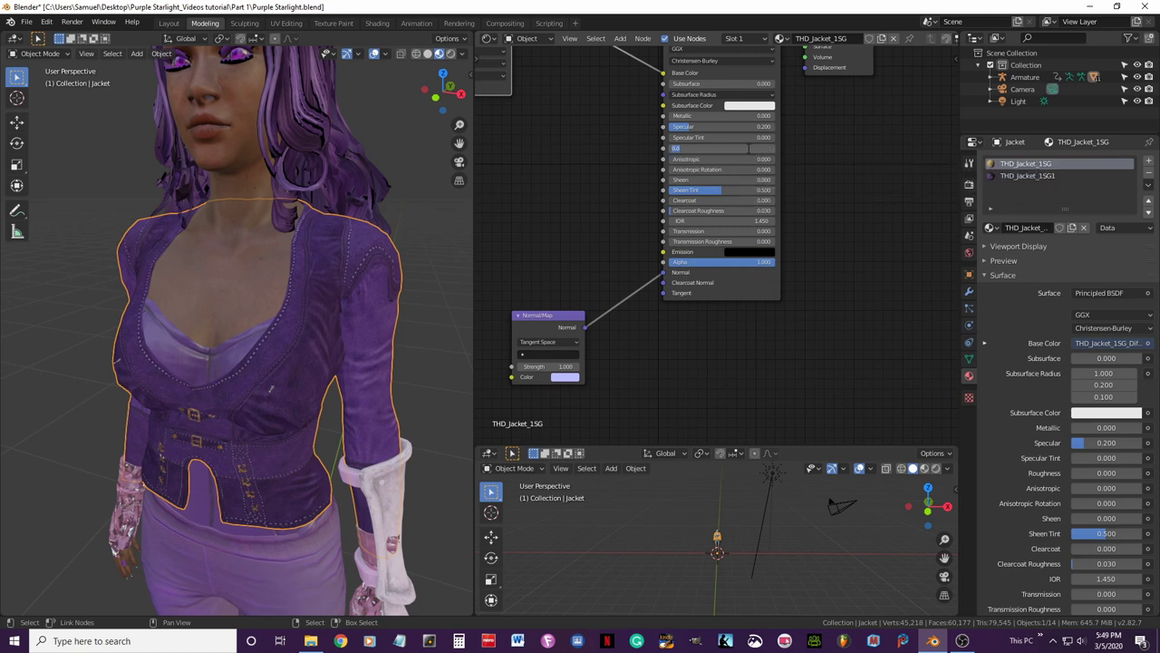
pyautogui.press('BackSpace')
pyautogui.write('.4')
pyautogui.press('Return')
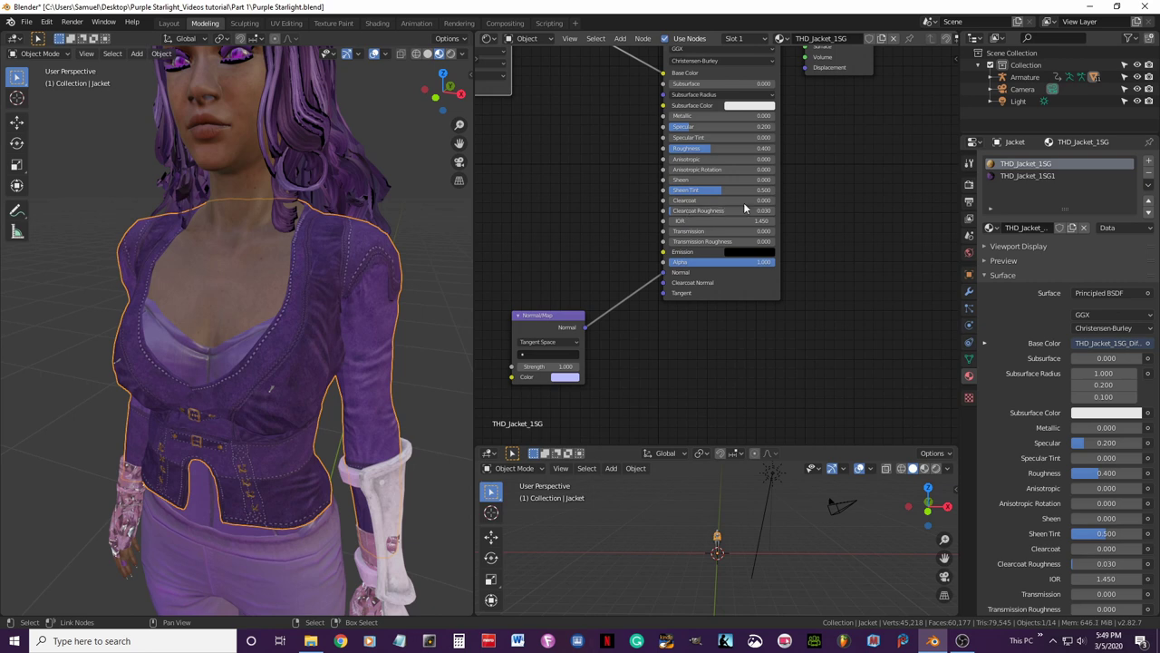
# Orbit the viewport to inspect the jacket from a lower angle and its right side.
pyautogui.moveTo(226, 391); pyautogui.dragTo(220, 410, button='middle')
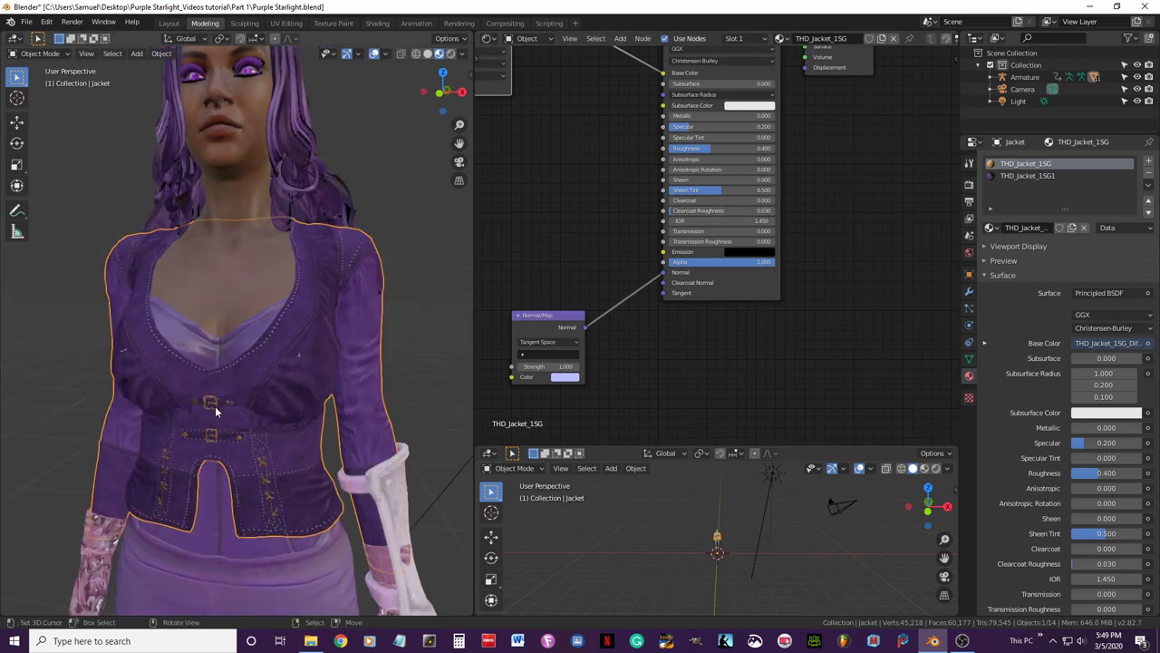
pyautogui.scroll(5, 215, 405)
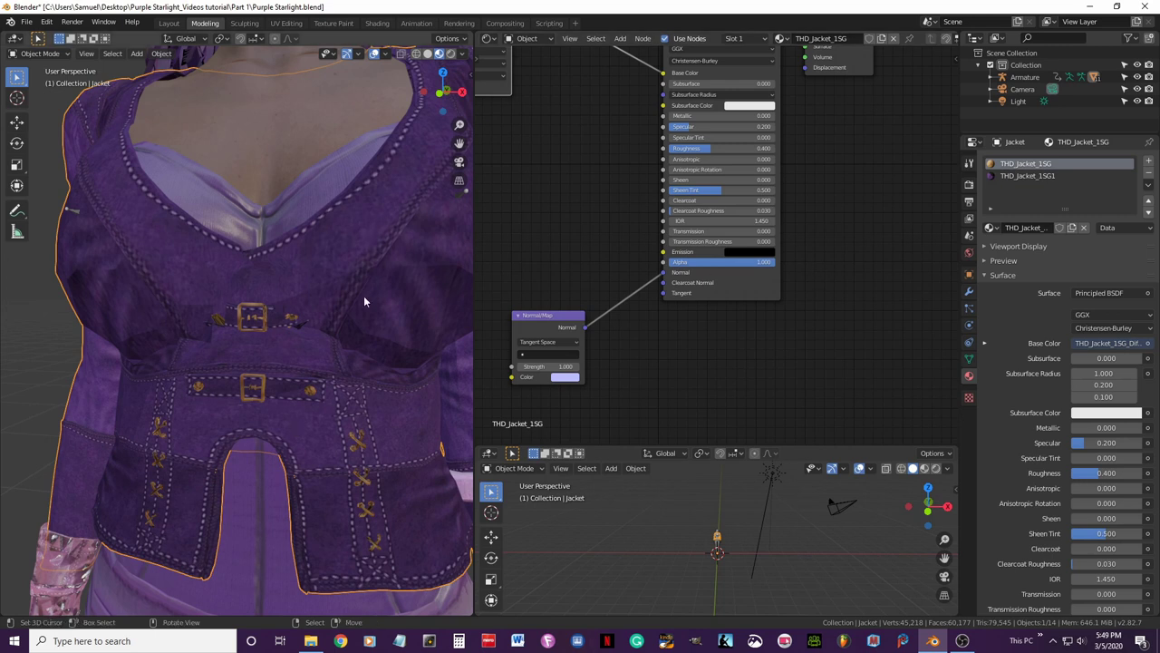
pyautogui.moveTo(345, 278); pyautogui.dragTo(186, 336, button='middle')
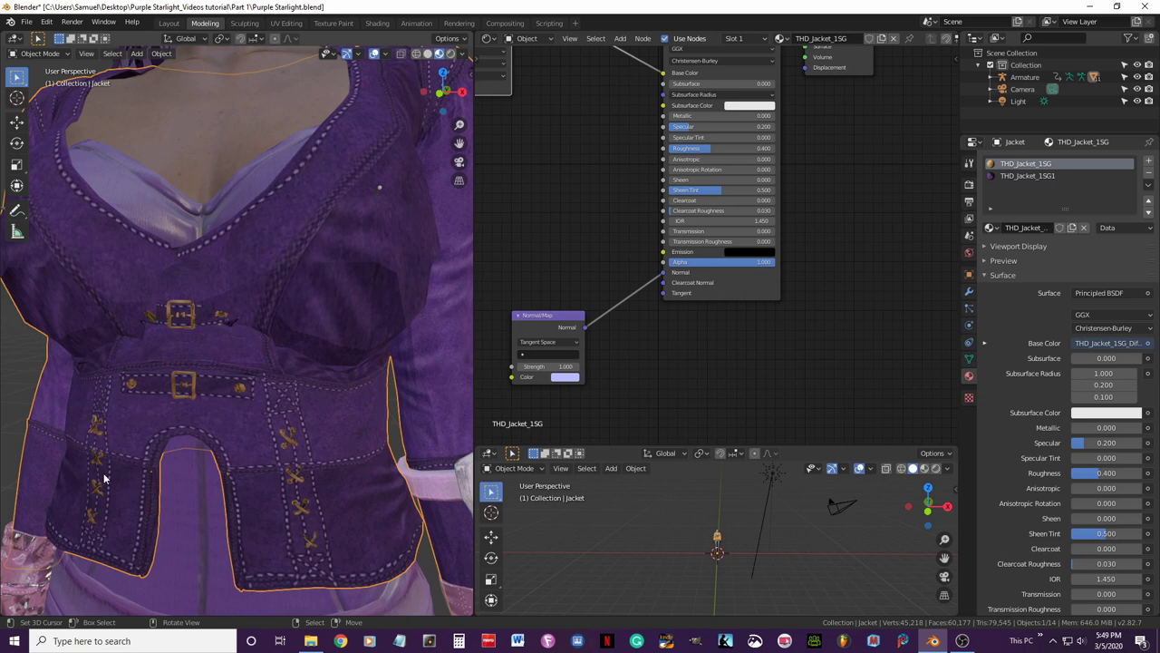
# On THD_Jacket_1SG1, set the Principled BSDF Specular to 0.2 and Roughness to 0.4.
pyautogui.click(1027, 175)
pyautogui.click(753, 126)
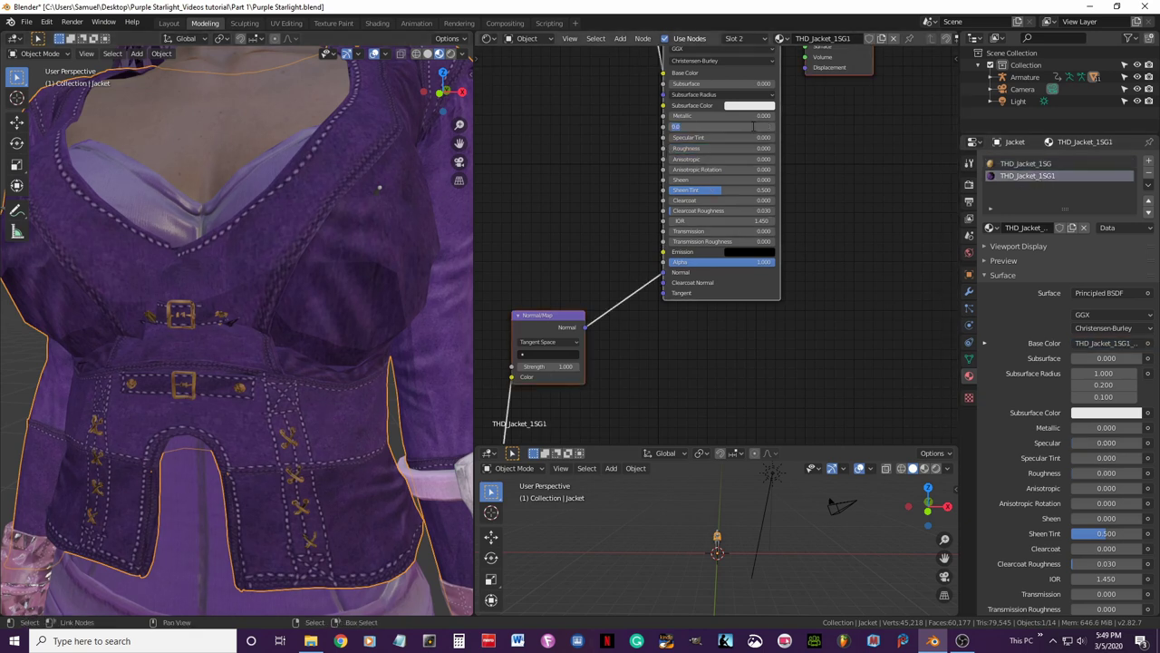
pyautogui.write('0.2')
pyautogui.press('Return')
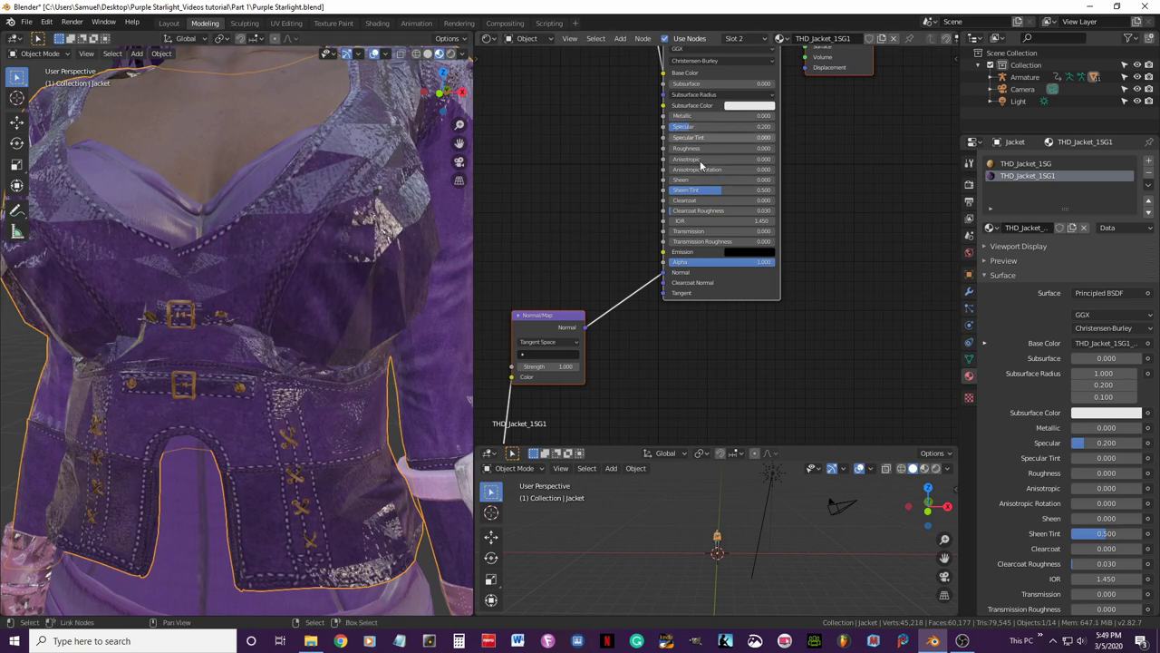
pyautogui.moveTo(457, 281); pyautogui.dragTo(308, 357, button='middle')
pyautogui.scroll(2, 308, 357)
pyautogui.scroll(1, 737, 141)
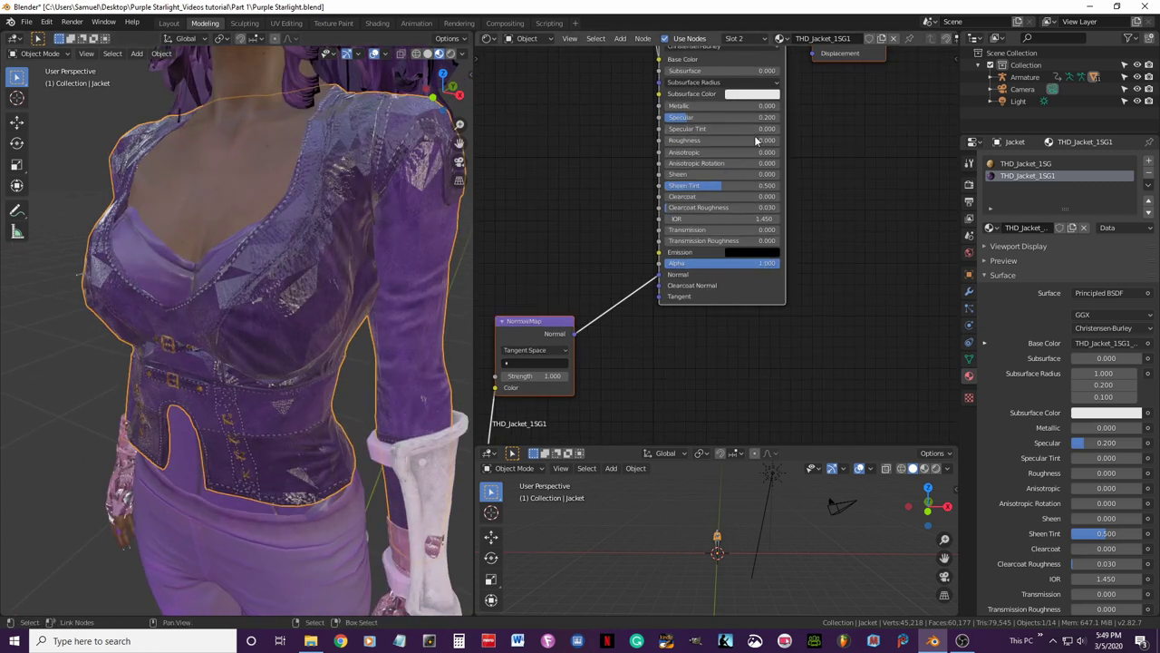
pyautogui.moveTo(737, 141); pyautogui.dragTo(750, 141)
pyautogui.scroll(-2, 322, 266)
pyautogui.moveTo(321, 266); pyautogui.dragTo(345, 255, button='middle')
pyautogui.scroll(3, 344, 255)
# Turn on Edit Mode and On Cage display for the jacket's Armature modifier.
pyautogui.click(969, 291)
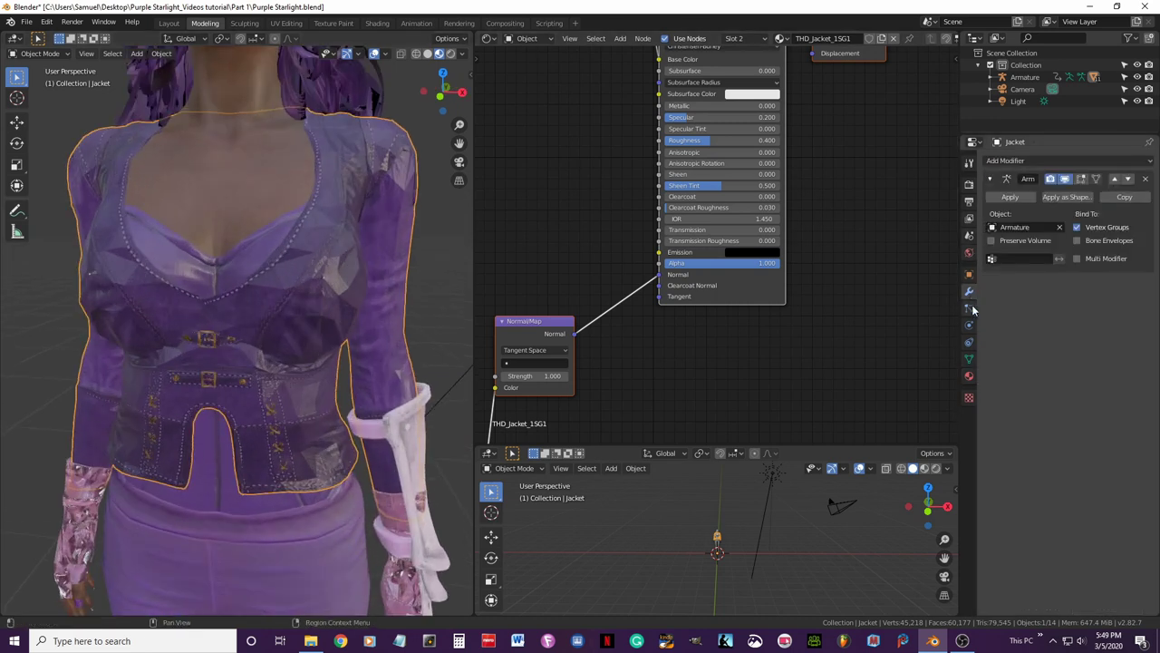
pyautogui.click(1081, 178)
pyautogui.click(1096, 178)
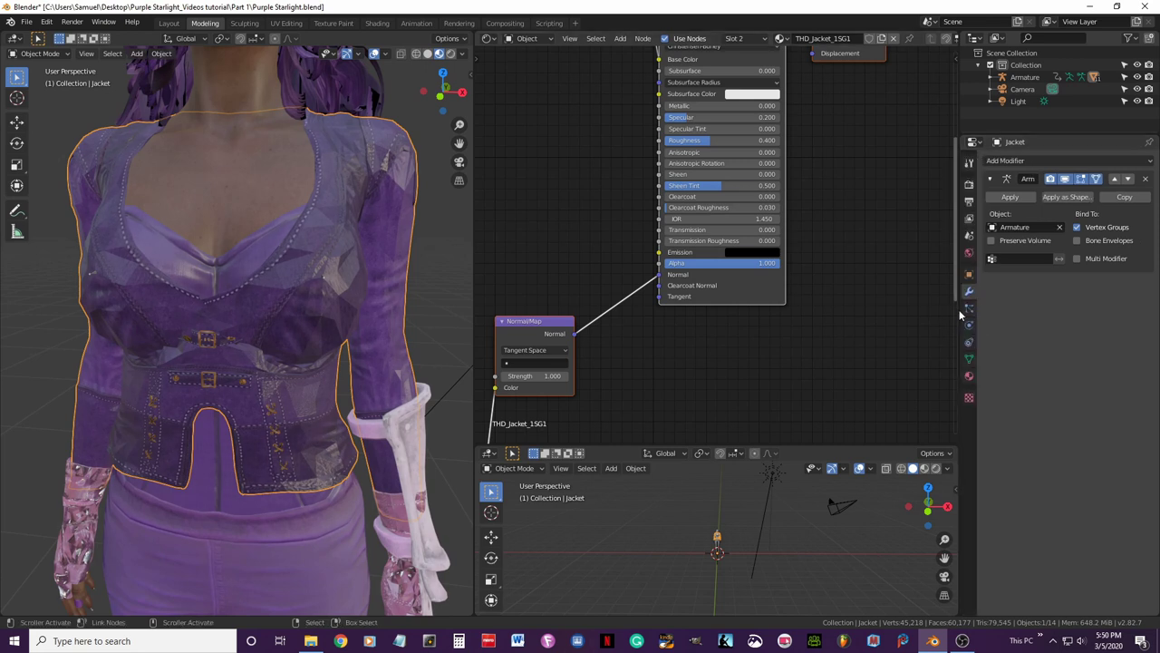
pyautogui.moveTo(958, 319); pyautogui.dragTo(921, 317)
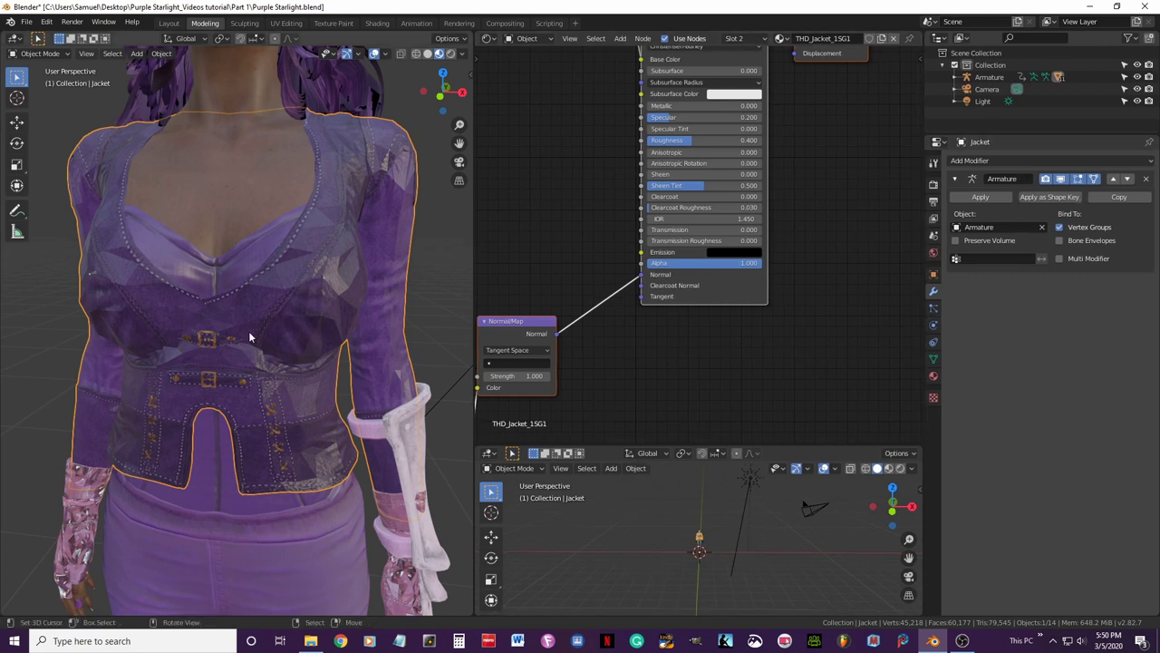
# Apply Shade Smooth to the jacket's faces in Edit Mode.
pyautogui.press('Tab')
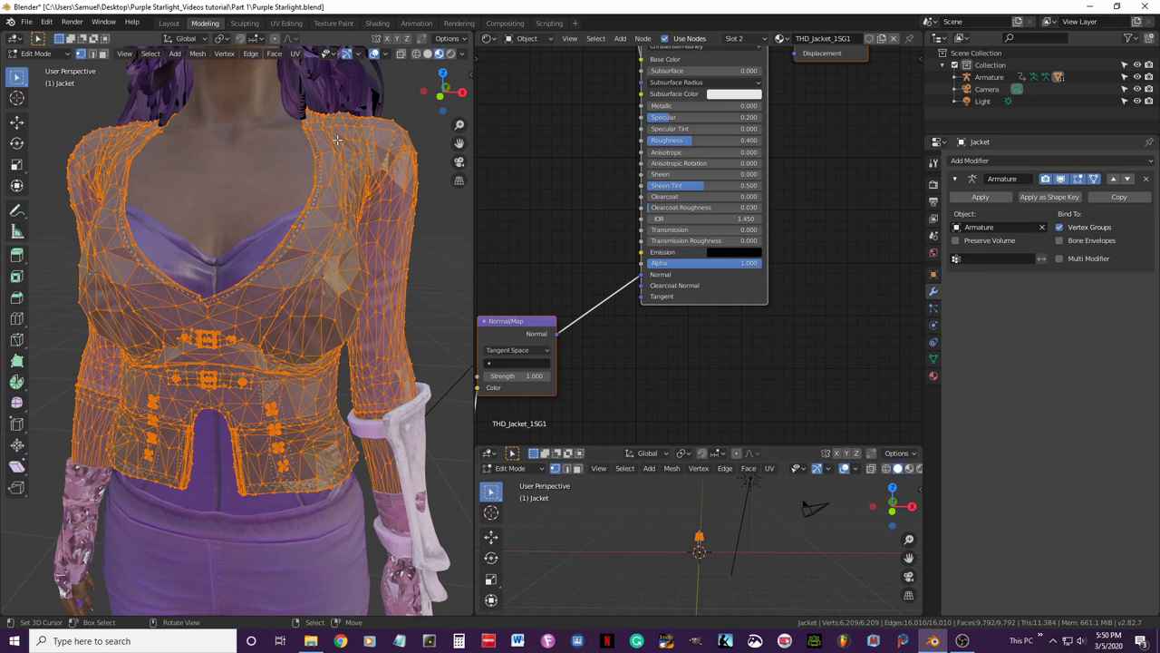
pyautogui.click(273, 53)
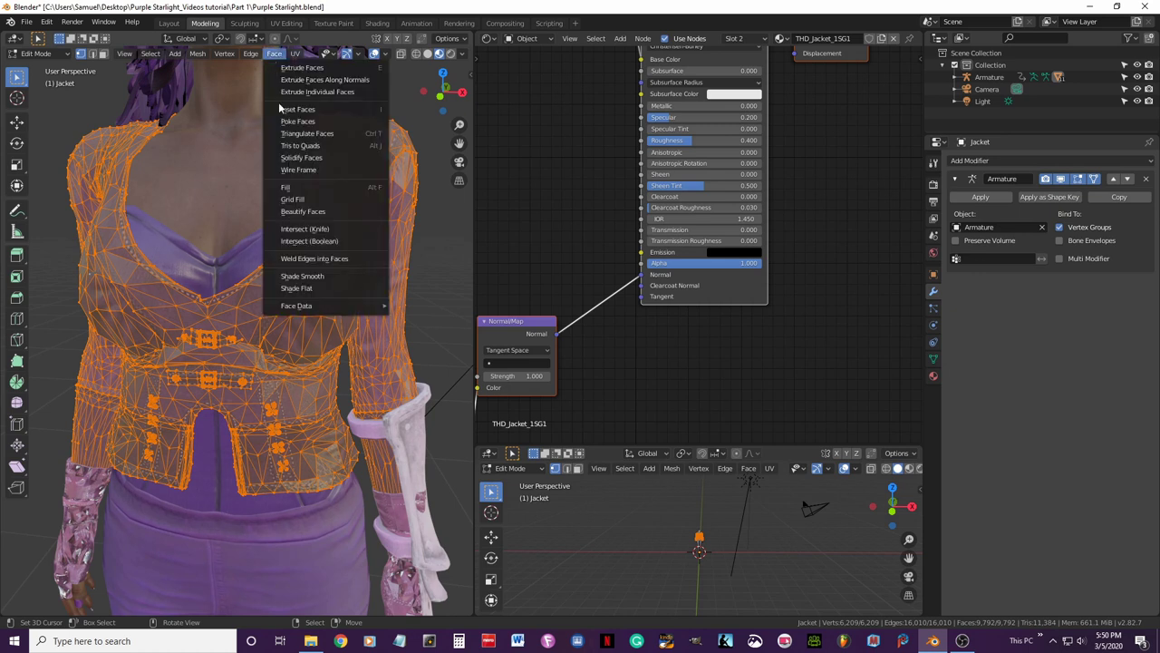
pyautogui.click(317, 277)
pyautogui.press('Tab')
# Check the smoothed jacket from the side and front, and save Purple Starlight.blend.
pyautogui.scroll(-3, 340, 299)
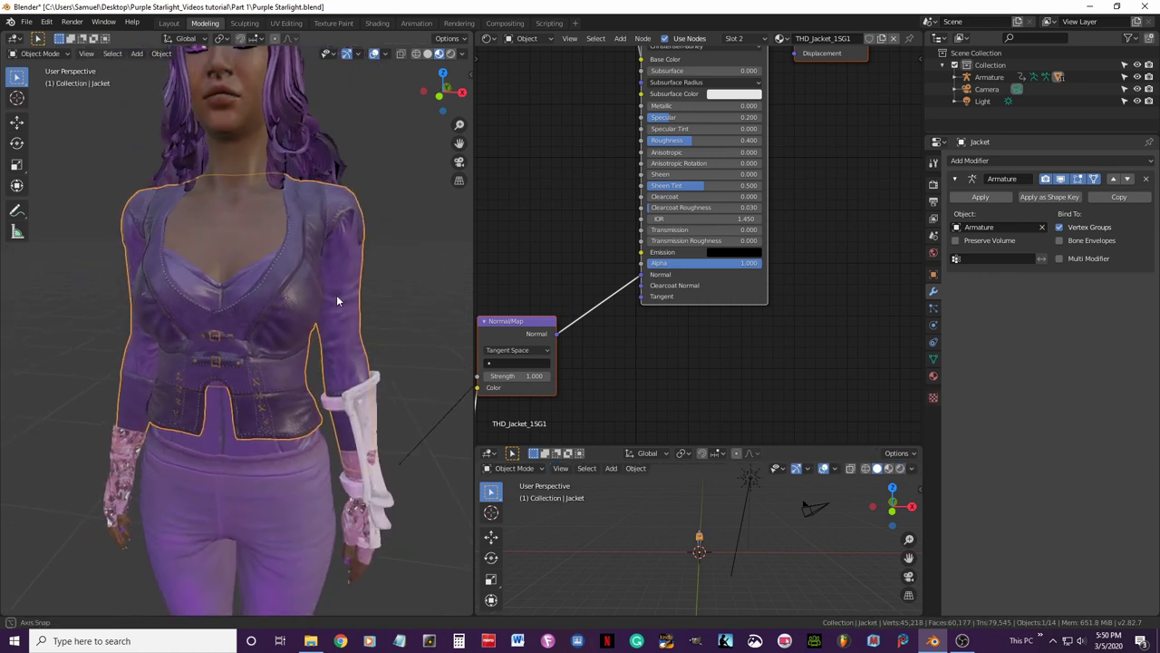
pyautogui.moveTo(330, 295); pyautogui.dragTo(290, 245, button='middle')
pyautogui.moveTo(267, 347)
pyautogui.mouseDown(button='middle')
pyautogui.moveTo(225, 320)
pyautogui.moveTo(280, 339)
pyautogui.mouseUp(button='middle')
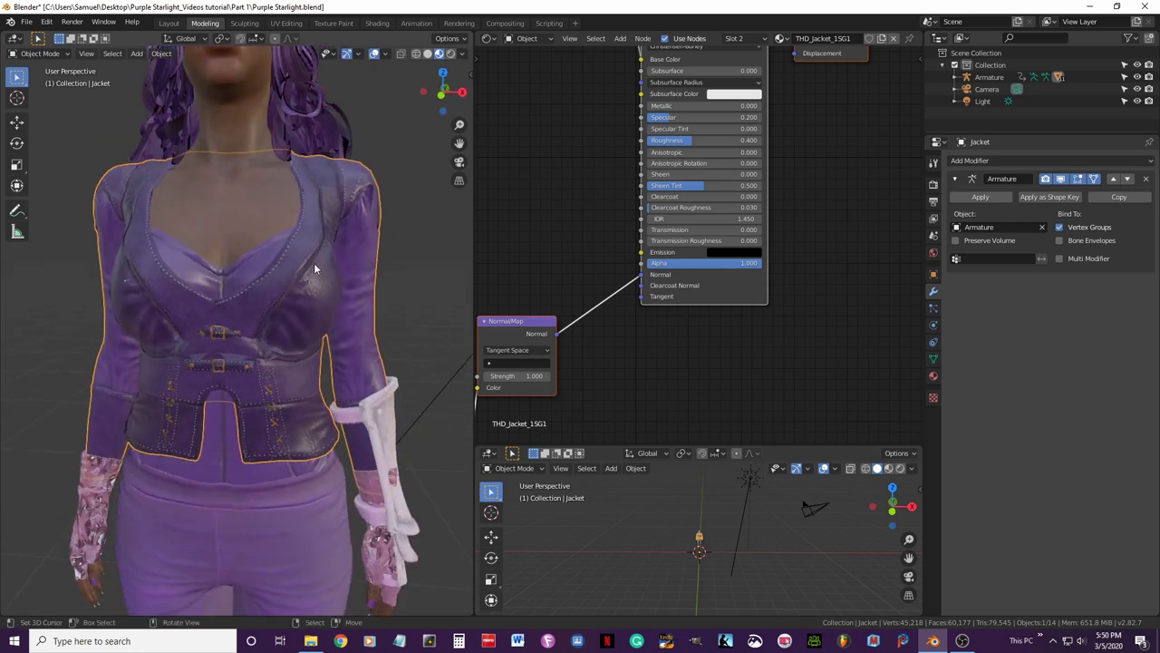
pyautogui.scroll(-3, 341, 169)
pyautogui.hotkey('ctrl', 's')
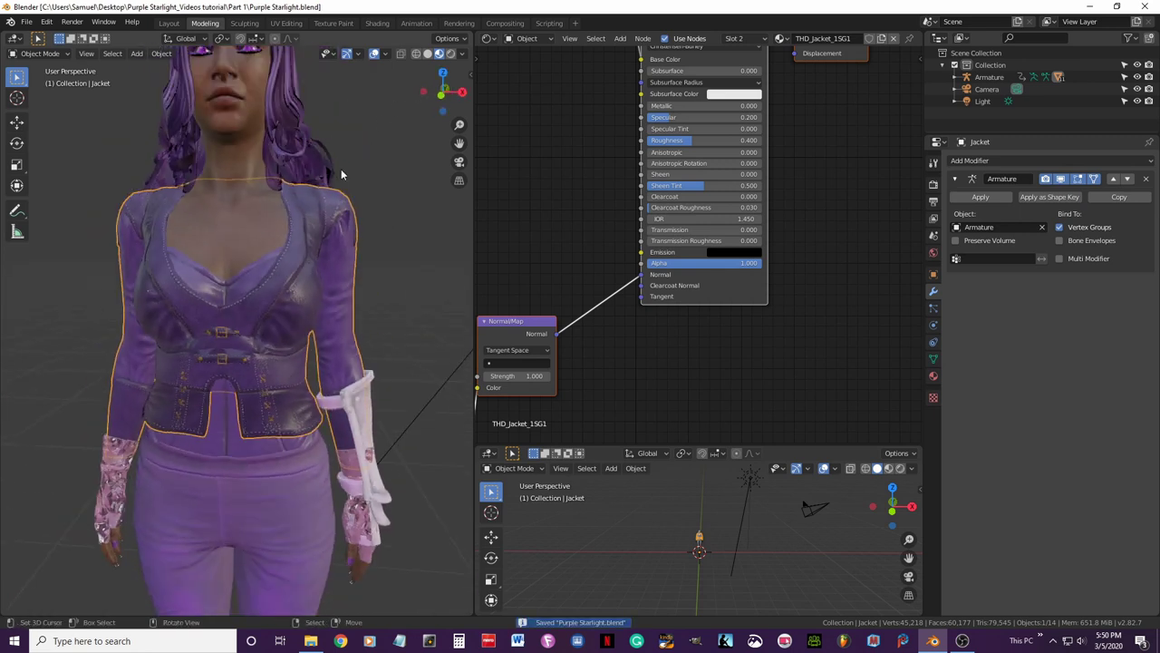
pyautogui.scroll(-2, 330, 177)
pyautogui.moveTo(330, 177); pyautogui.dragTo(335, 207, button='middle')
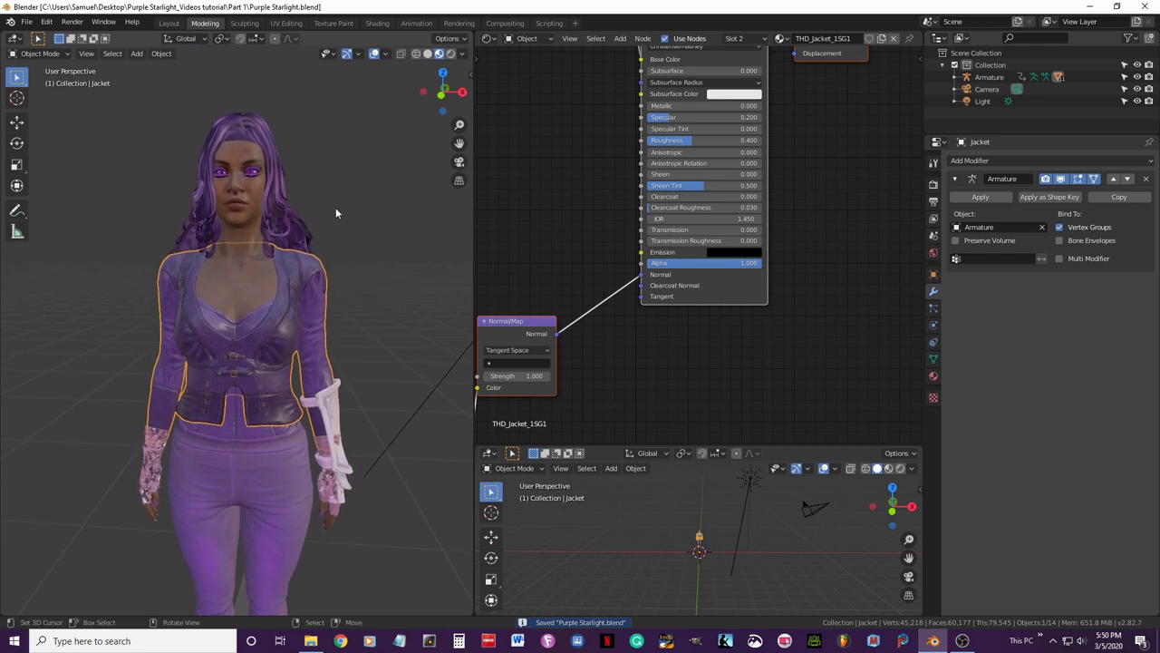
pyautogui.press('KP_1')
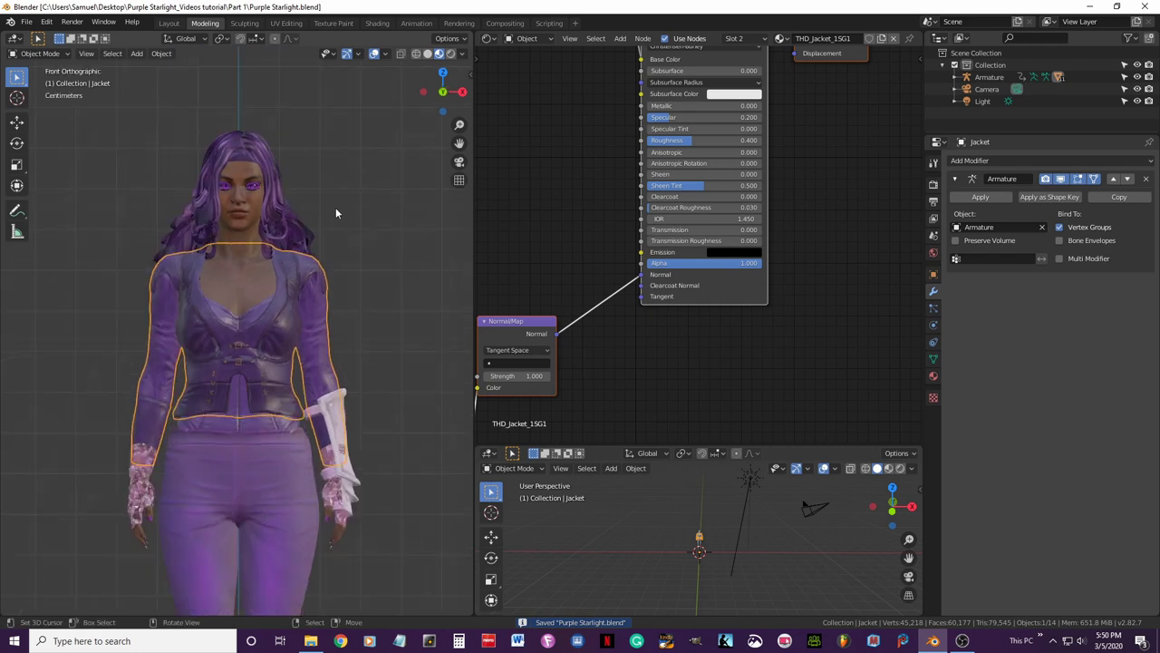
# Hide overlays, switch to Rendered shading, and orbit to view the character from the side.
pyautogui.click(374, 53)
pyautogui.click(450, 53)
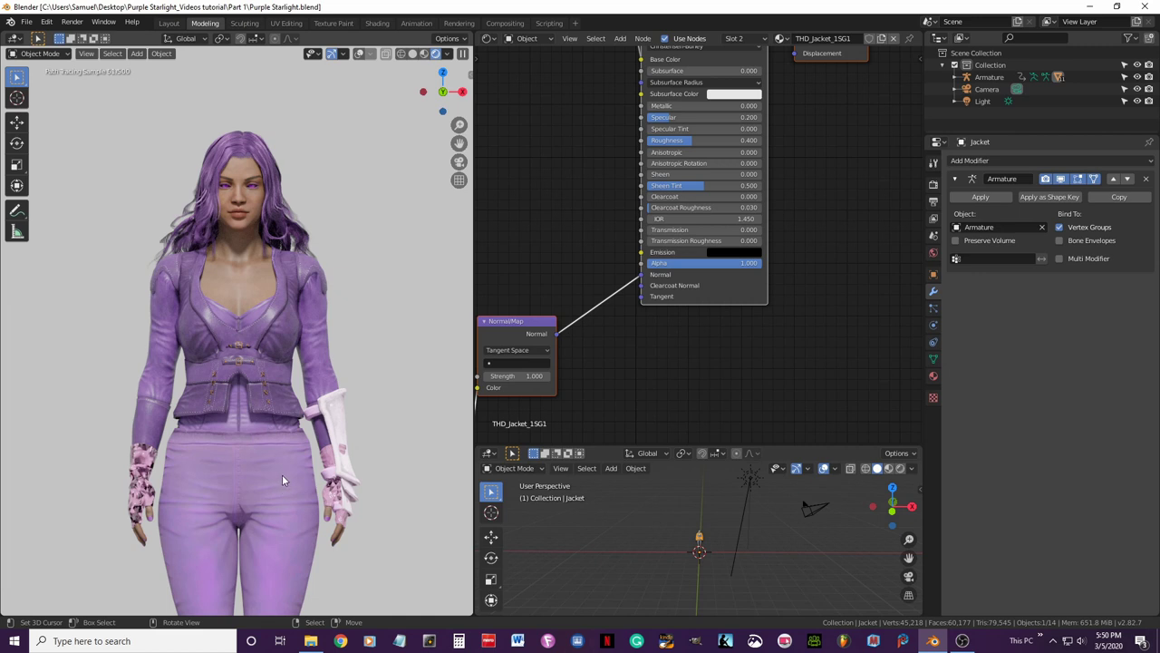
pyautogui.moveTo(282, 474); pyautogui.dragTo(257, 506, button='middle')
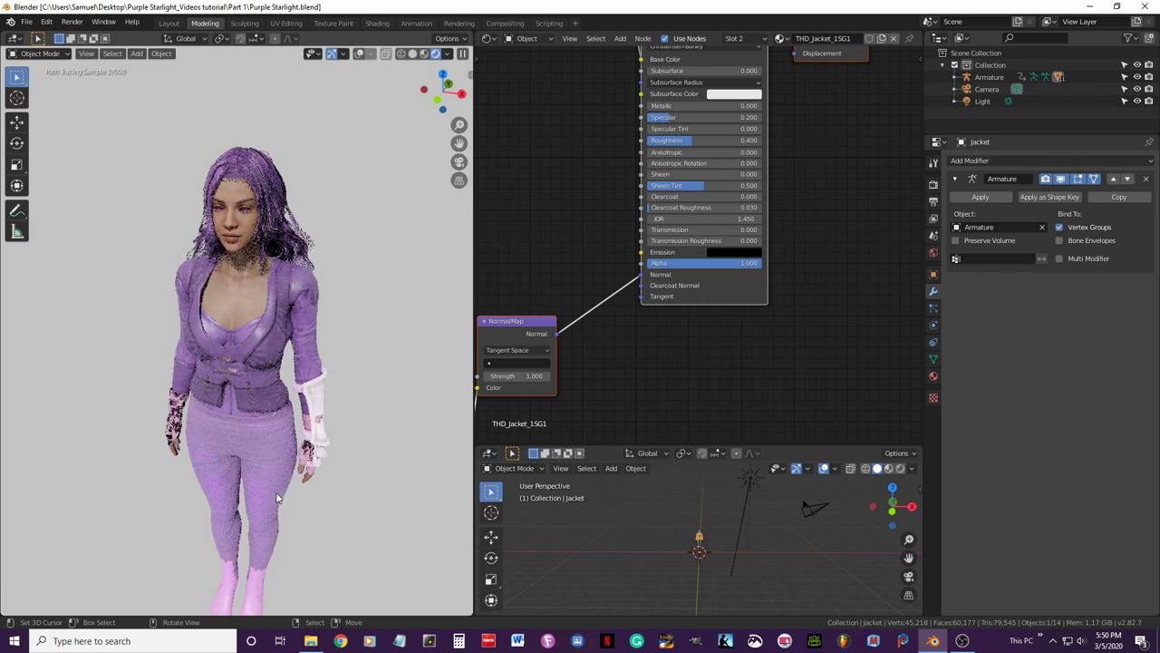
pyautogui.moveTo(274, 488); pyautogui.dragTo(264, 456, button='middle')
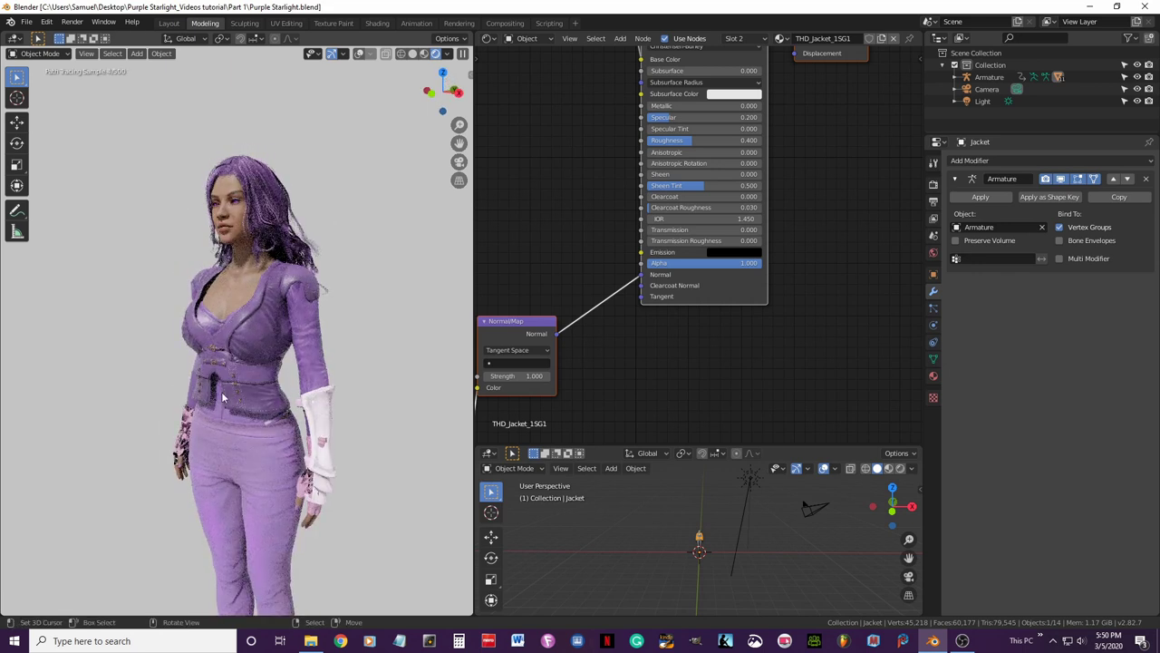
pyautogui.moveTo(282, 511)
pyautogui.mouseDown(button='middle')
pyautogui.moveTo(258, 462)
pyautogui.moveTo(272, 453)
pyautogui.mouseUp(button='middle')
# Return to Material Preview with overlays on and select the character's body.
pyautogui.click(424, 54)
pyautogui.scroll(2, 261, 405)
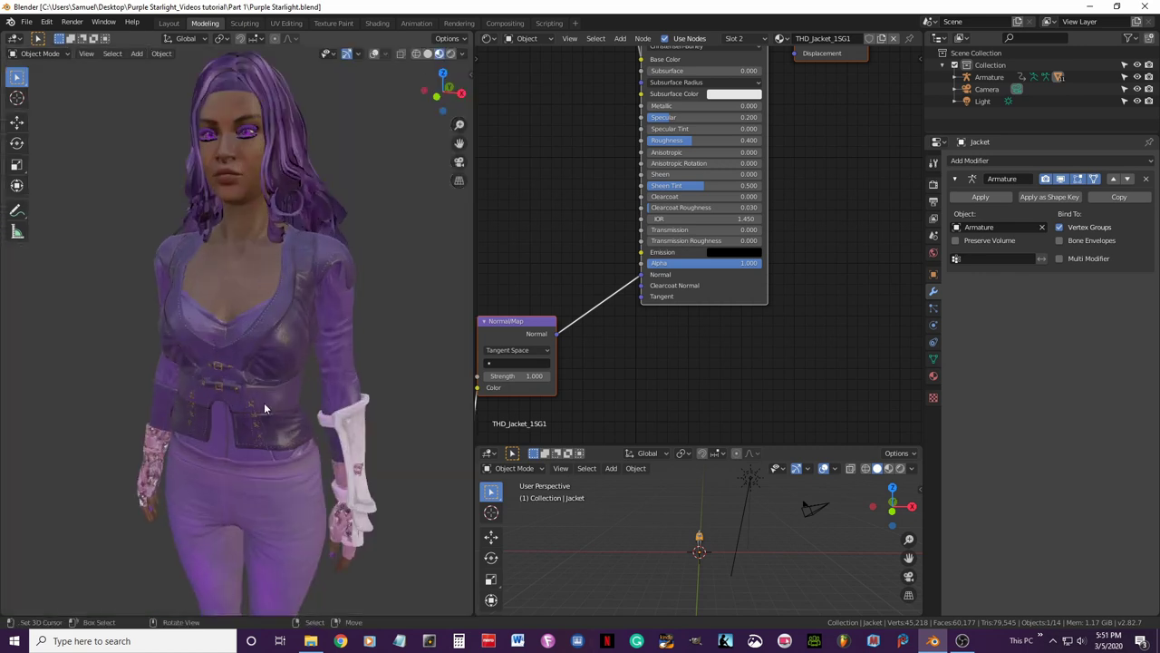
pyautogui.click(220, 425)
pyautogui.click(375, 53)
pyautogui.moveTo(326, 272); pyautogui.dragTo(394, 274, button='middle')
# Frame the Bunny_Female shader nodes and select the Bunny_Female_Opacity texture node.
pyautogui.click(934, 375)
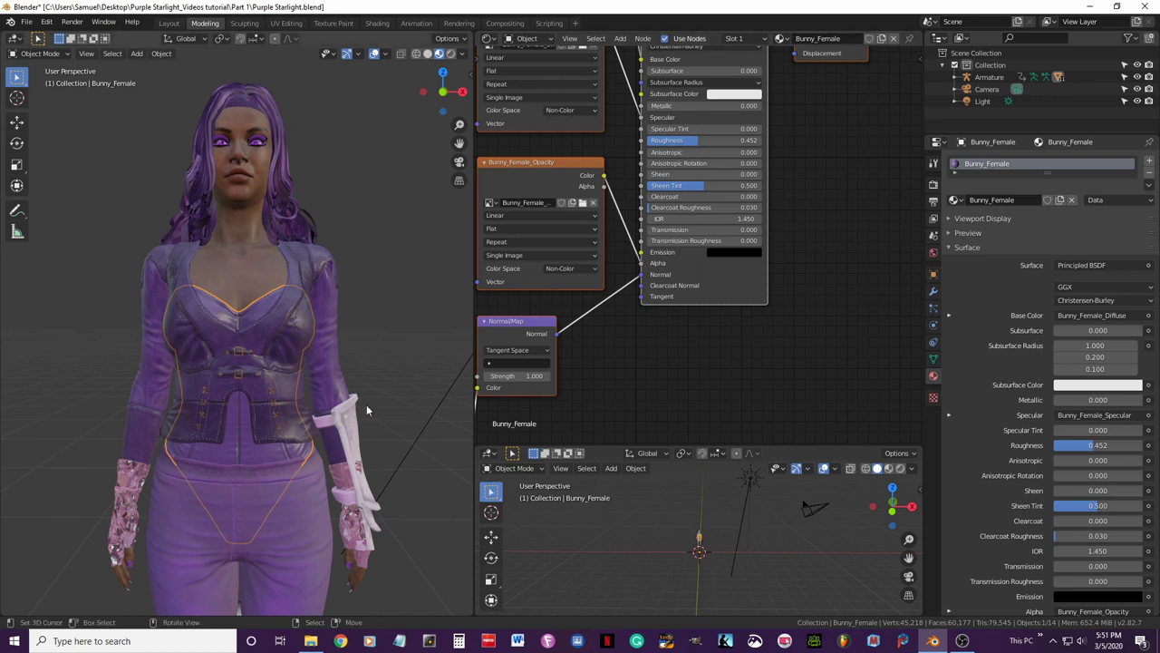
pyautogui.moveTo(621, 238); pyautogui.dragTo(727, 342, button='middle')
pyautogui.scroll(-3, 727, 341)
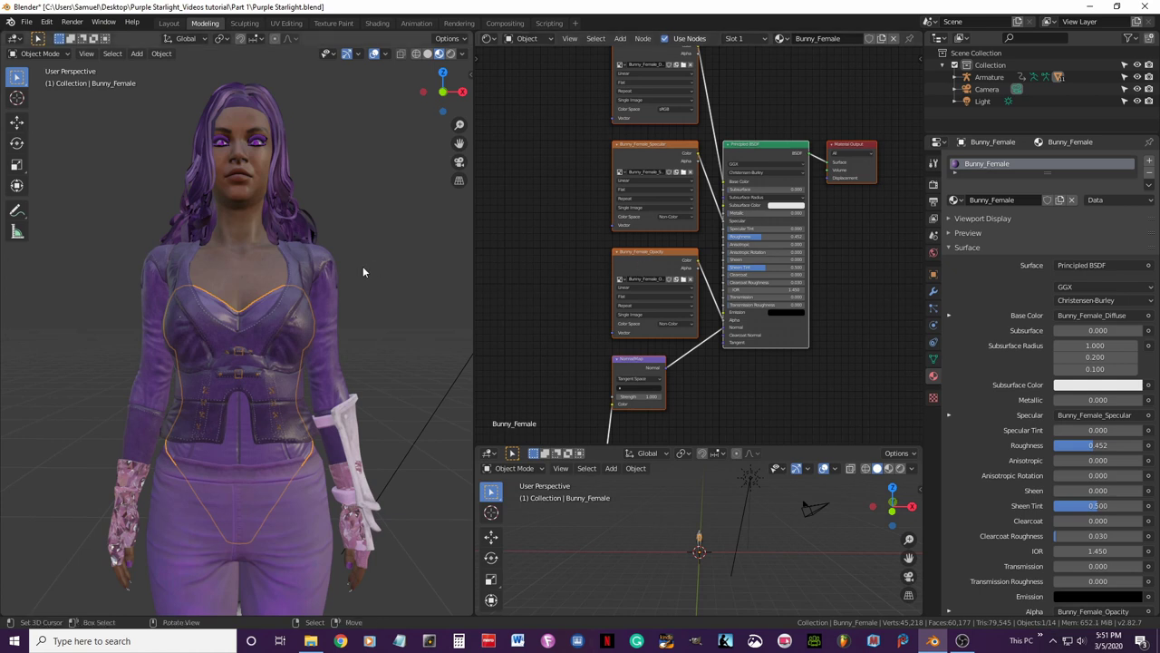
pyautogui.press('space')
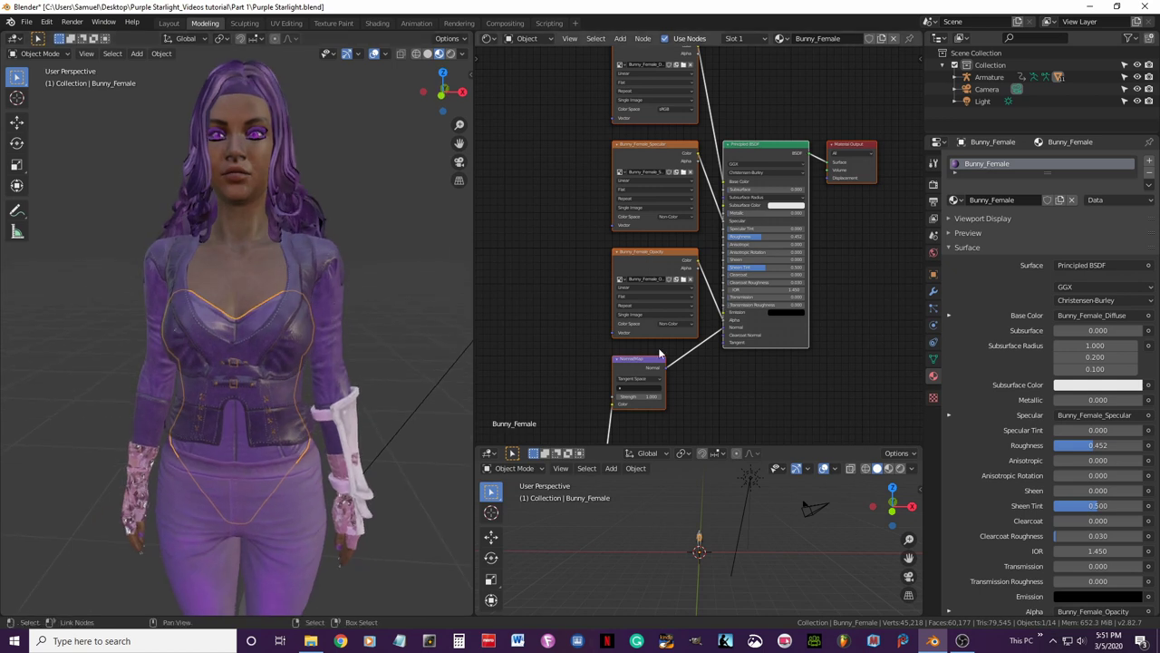
pyautogui.scroll(2, 264, 393)
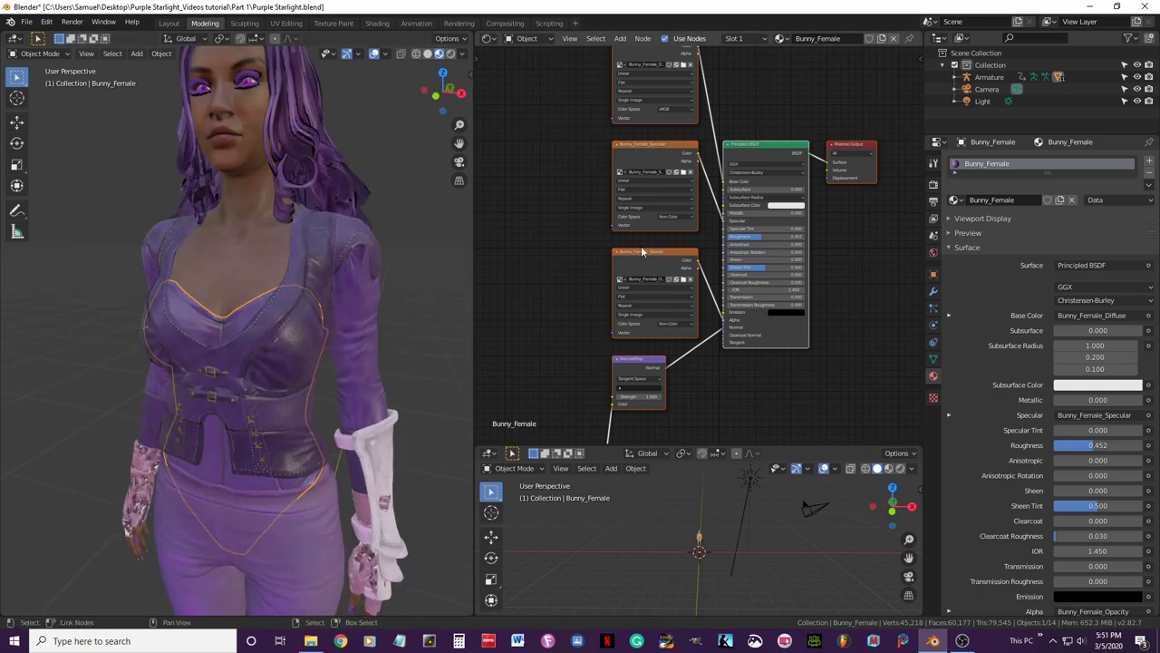
pyautogui.scroll(2, 652, 258)
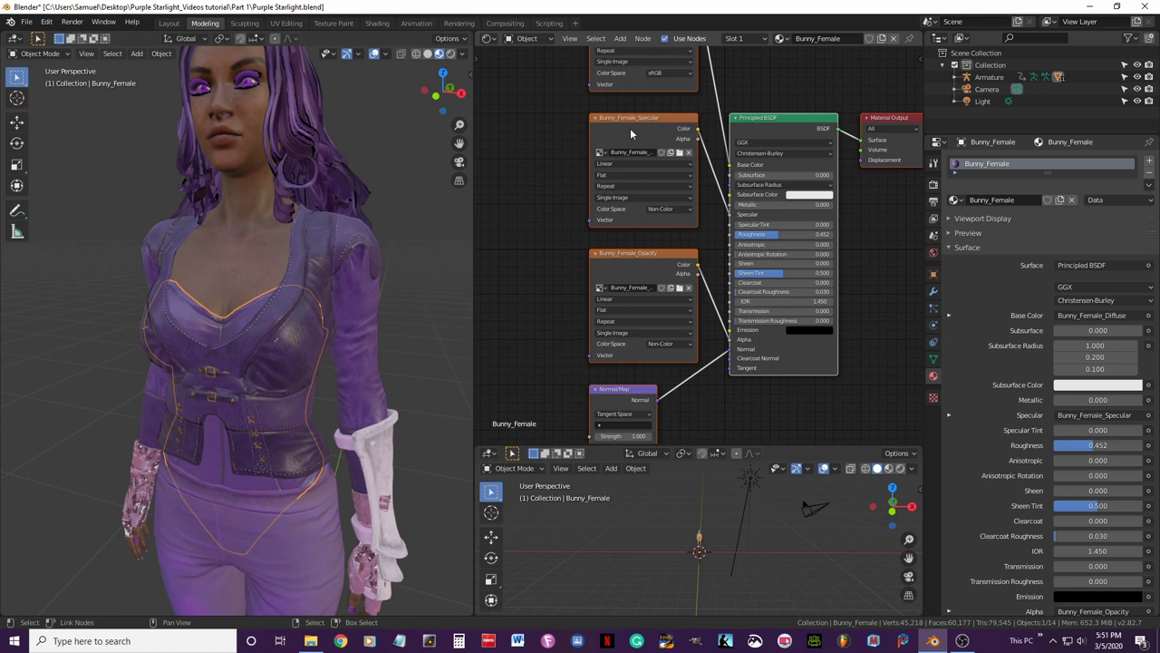
pyautogui.click(628, 268)
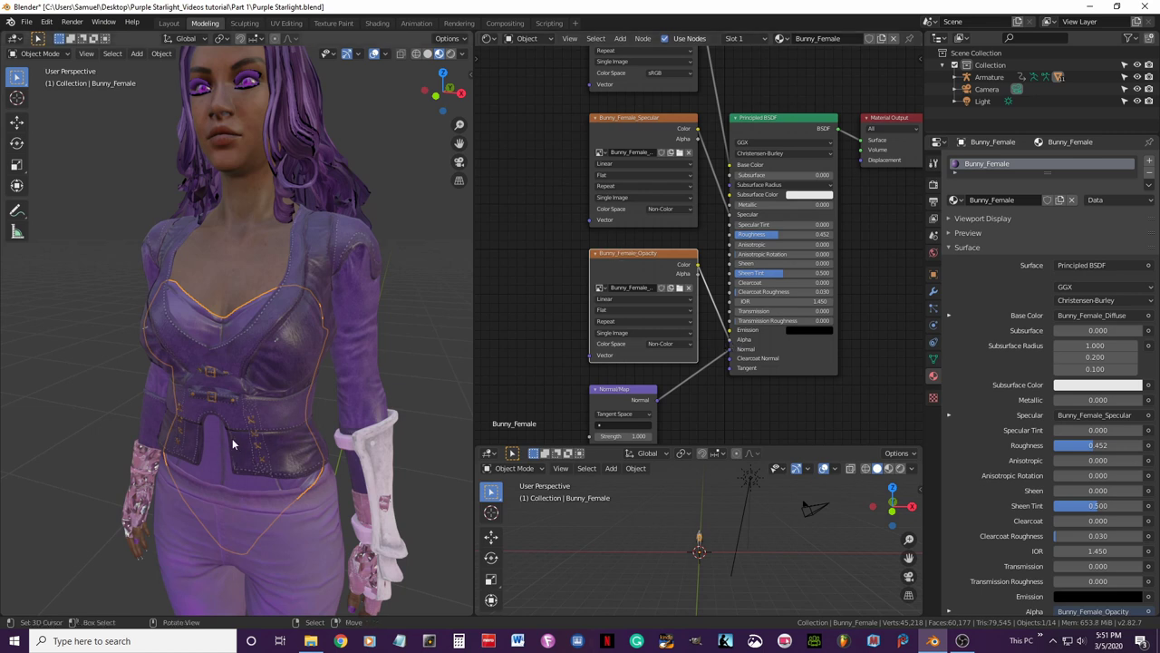
pyautogui.moveTo(230, 436)
pyautogui.mouseDown(button='middle')
pyautogui.moveTo(222, 402)
pyautogui.moveTo(290, 412)
pyautogui.moveTo(241, 449)
pyautogui.mouseUp(button='middle')
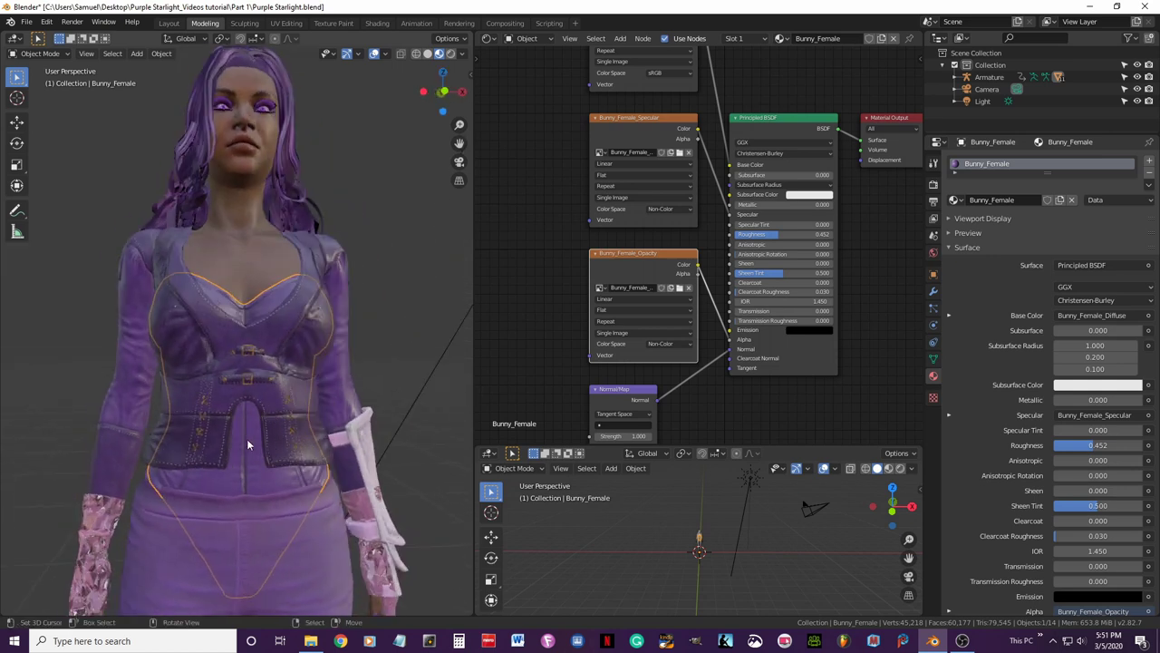
pyautogui.moveTo(312, 439); pyautogui.dragTo(223, 447, button='middle')
pyautogui.moveTo(319, 399); pyautogui.dragTo(272, 403, button='middle')
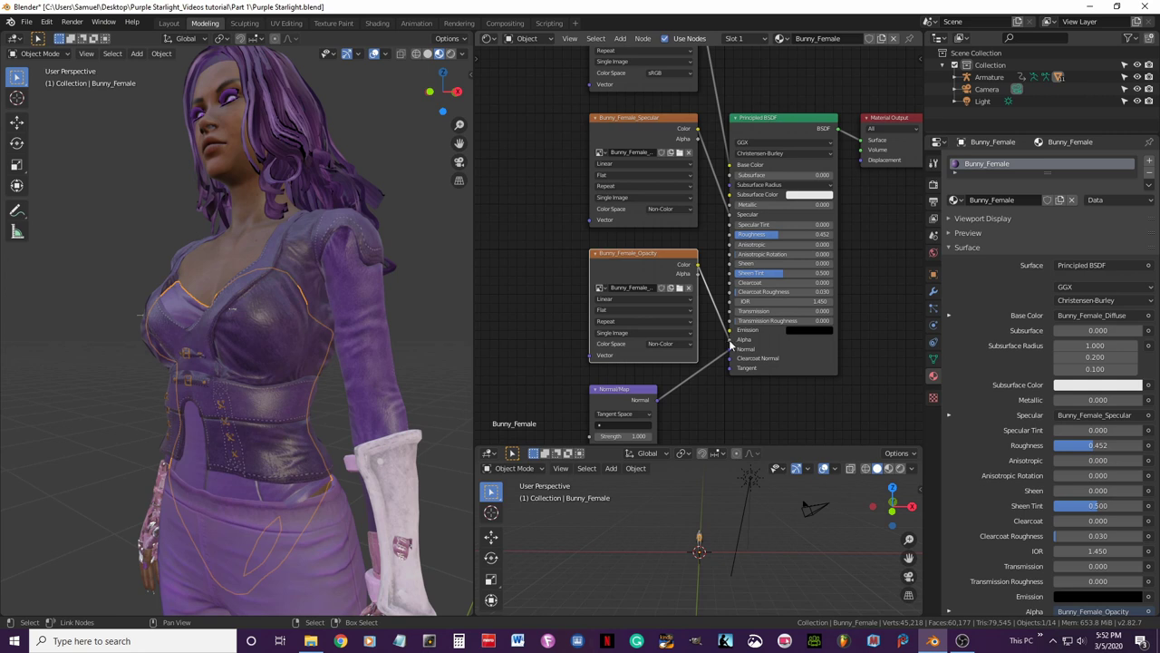
# Unlink the opacity and specular textures from the shader and set Specular to 0.2.
pyautogui.moveTo(730, 344); pyautogui.dragTo(716, 331)
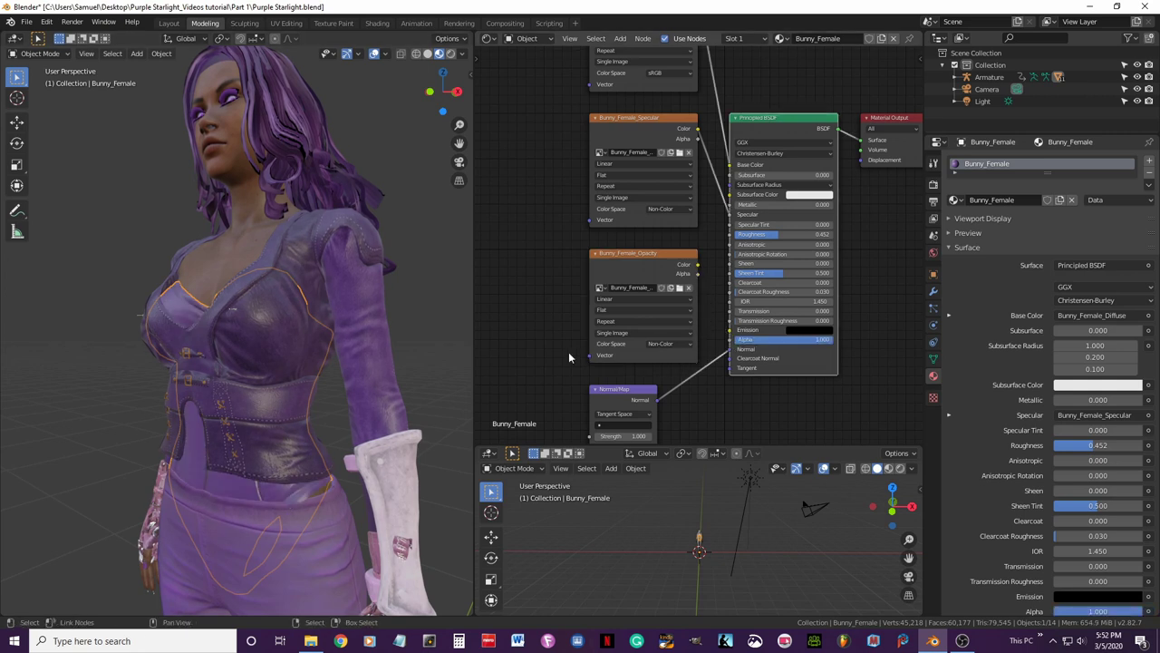
pyautogui.moveTo(730, 218); pyautogui.dragTo(694, 189)
pyautogui.click(810, 214)
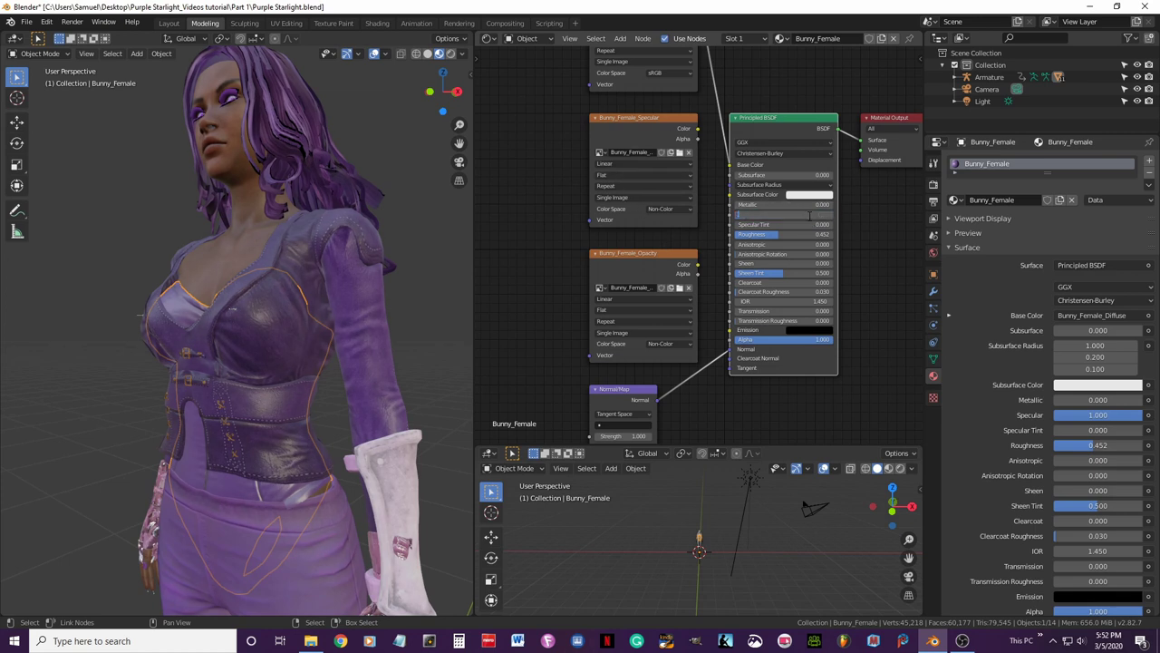
pyautogui.write('.2')
pyautogui.press('Return')
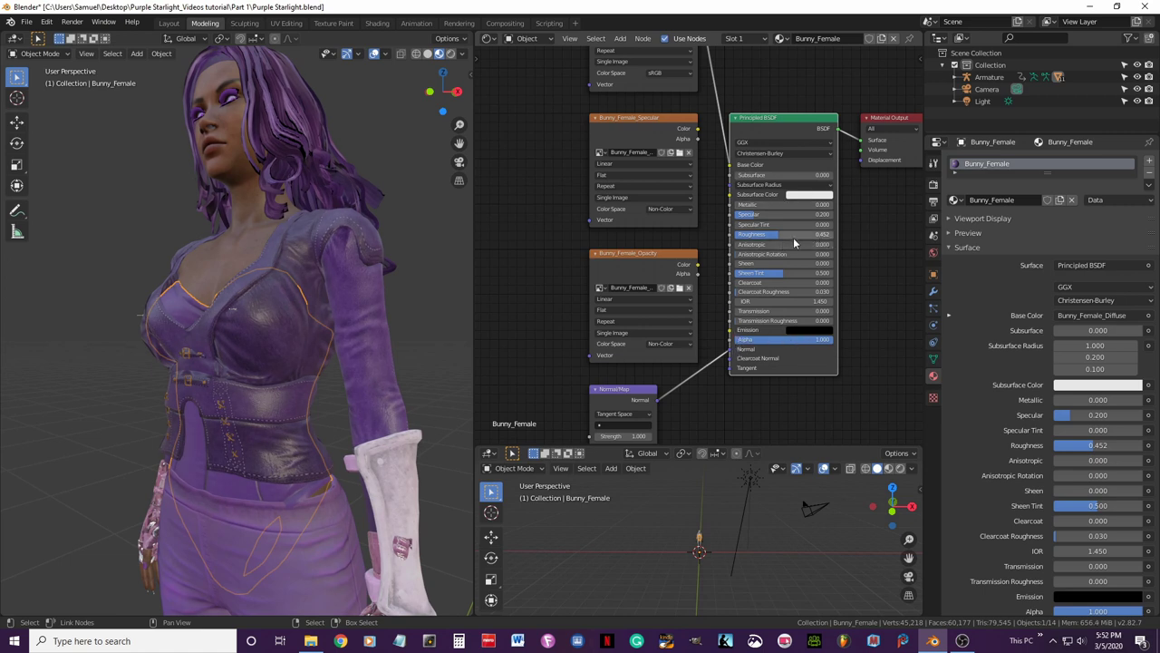
# Set the Bunny_Female Roughness to 0.4.
pyautogui.moveTo(297, 459); pyautogui.dragTo(372, 449, button='middle')
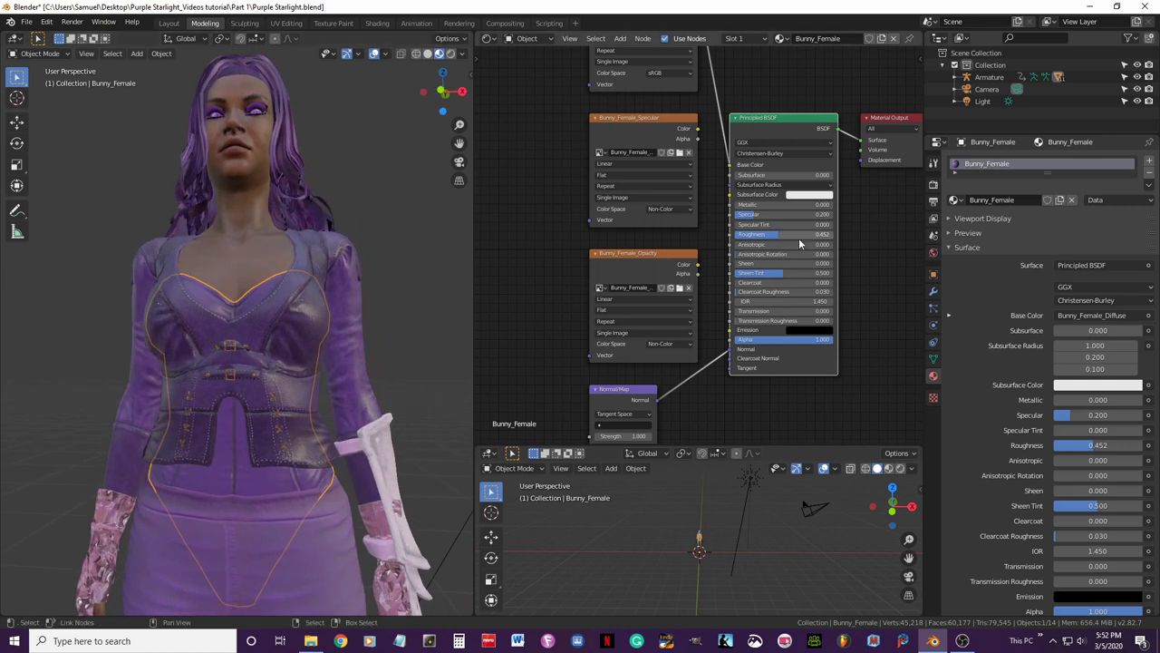
pyautogui.click(757, 234)
pyautogui.press('BackSpace')
pyautogui.write('.4')
pyautogui.press('Return')
# Move the Bunny_Female_Specular and Bunny_Female_Diffuse nodes aside to tidy the tree.
pyautogui.scroll(-3, 728, 207)
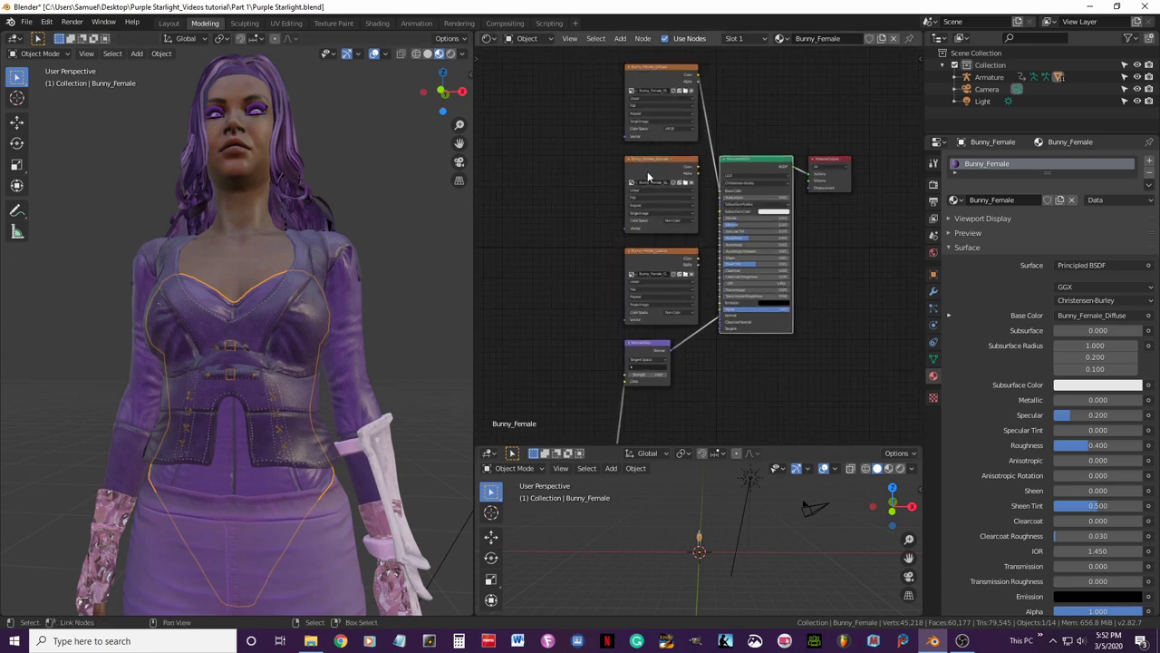
pyautogui.moveTo(650, 174); pyautogui.dragTo(510, 230)
pyautogui.click(641, 82)
pyautogui.moveTo(641, 82); pyautogui.dragTo(555, 127)
pyautogui.scroll(1, 642, 148)
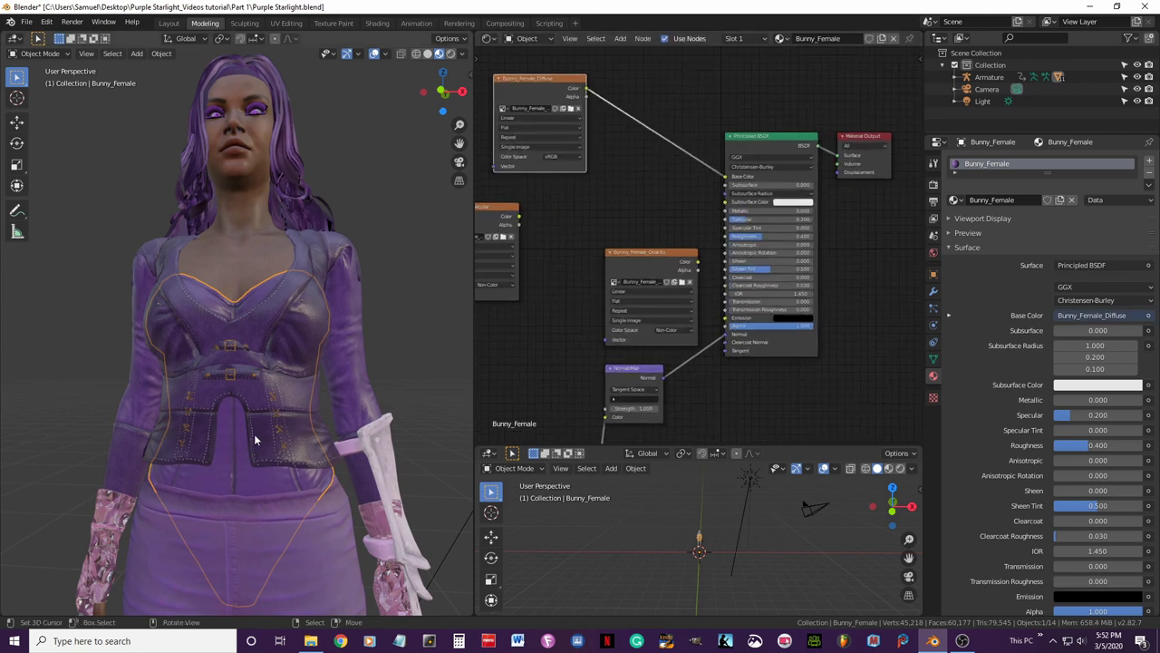
# Insert a Hue Saturation Value node on the Diffuse-to-Base Color link and save.
pyautogui.click(620, 38)
pyautogui.moveTo(640, 107)
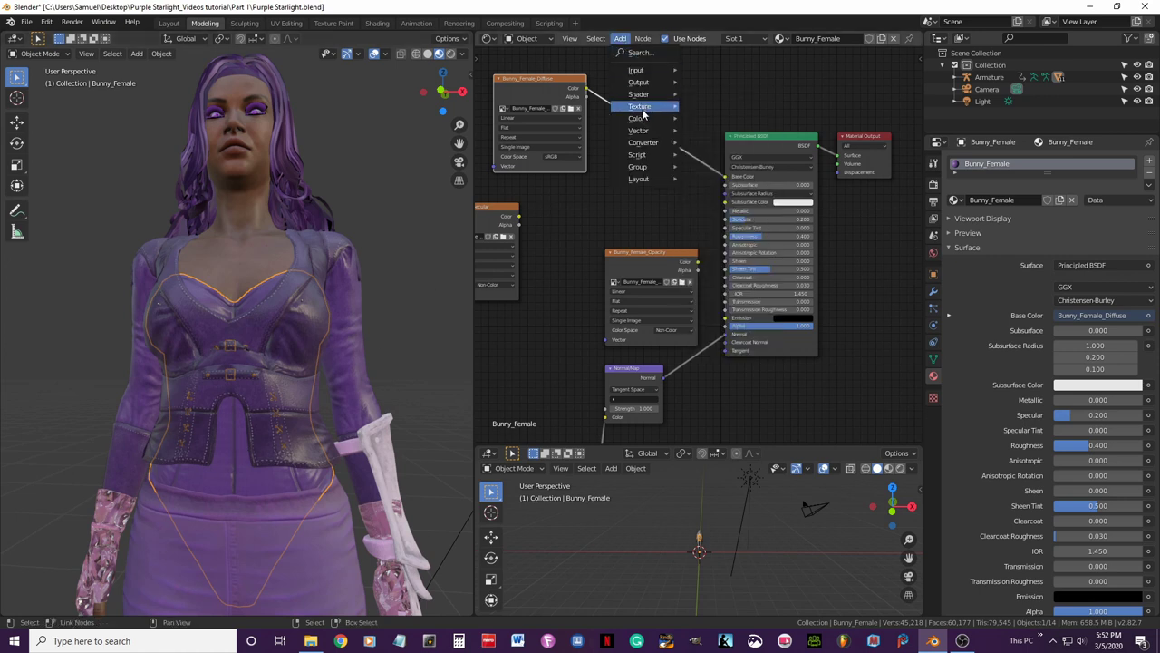
pyautogui.click(721, 145)
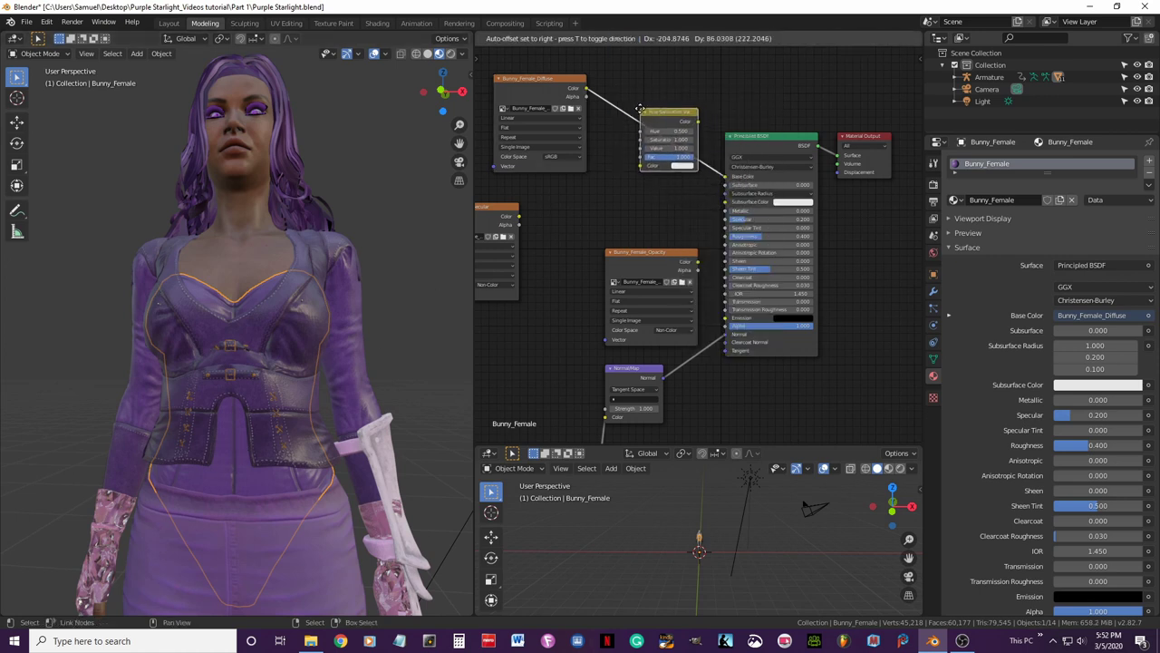
pyautogui.click(666, 127)
pyautogui.scroll(3, 683, 166)
pyautogui.moveTo(684, 166); pyautogui.dragTo(703, 229, button='middle')
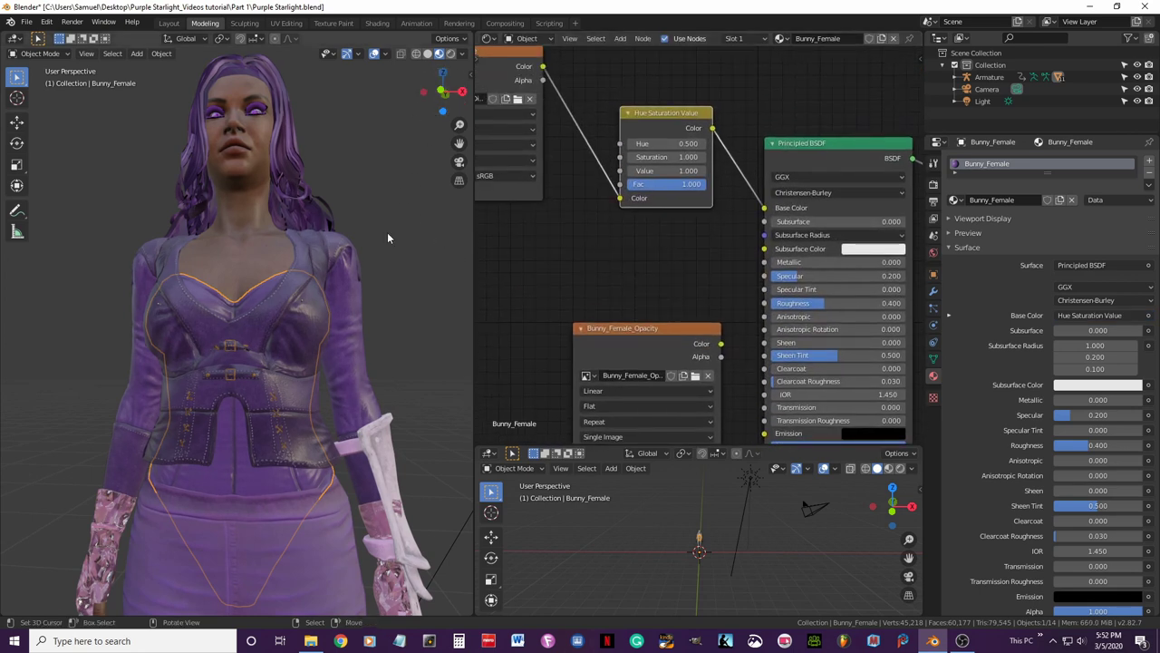
pyautogui.hotkey('ctrl', 's')
# In Rendered front view, lower the Hue Saturation Value node's Value to 0.700.
pyautogui.moveTo(389, 230); pyautogui.dragTo(377, 258, button='middle')
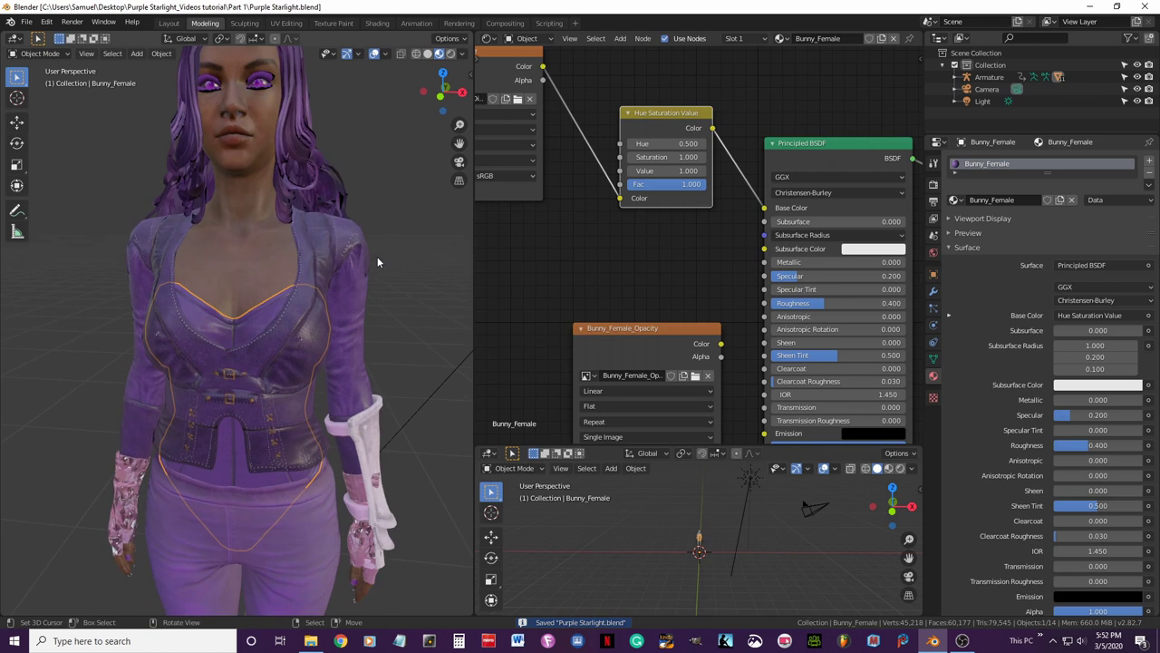
pyautogui.press('KP_1')
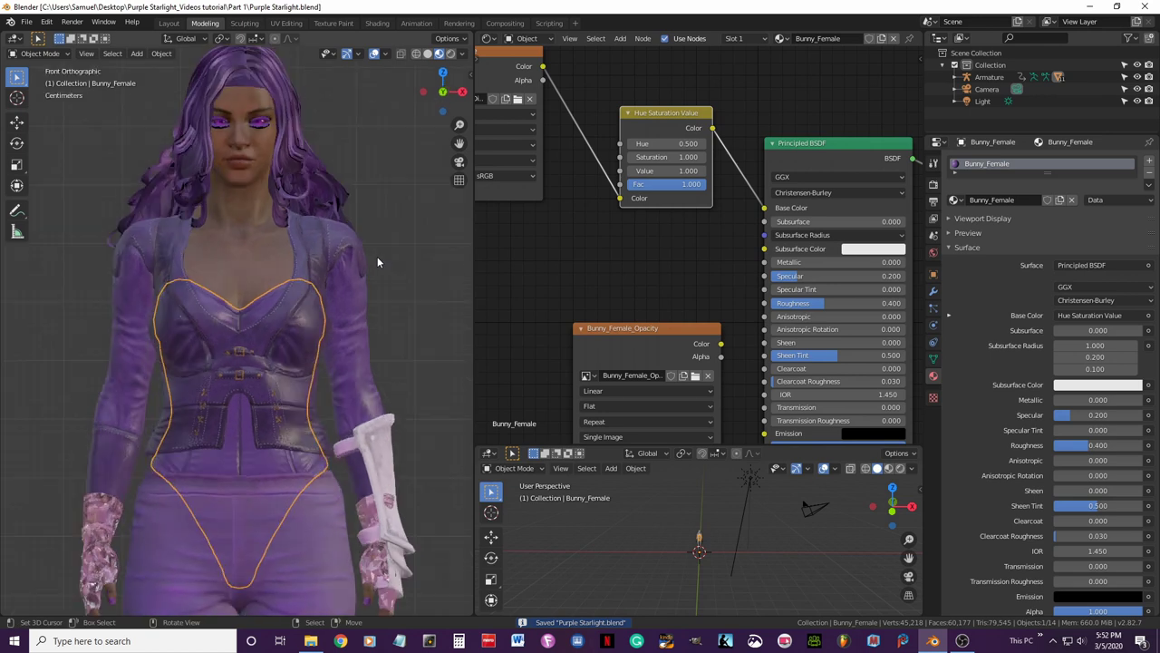
pyautogui.click(373, 54)
pyautogui.click(451, 54)
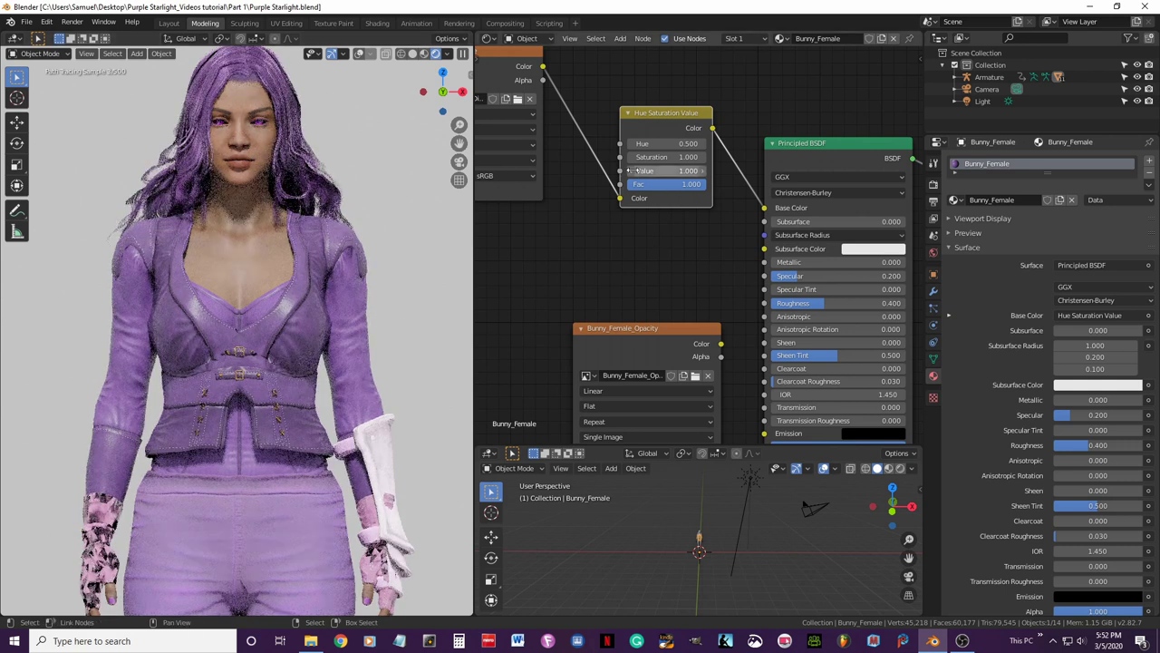
pyautogui.click(634, 173)
pyautogui.write('0.9')
pyautogui.press('Return')
pyautogui.click(633, 171)
pyautogui.click(632, 171)
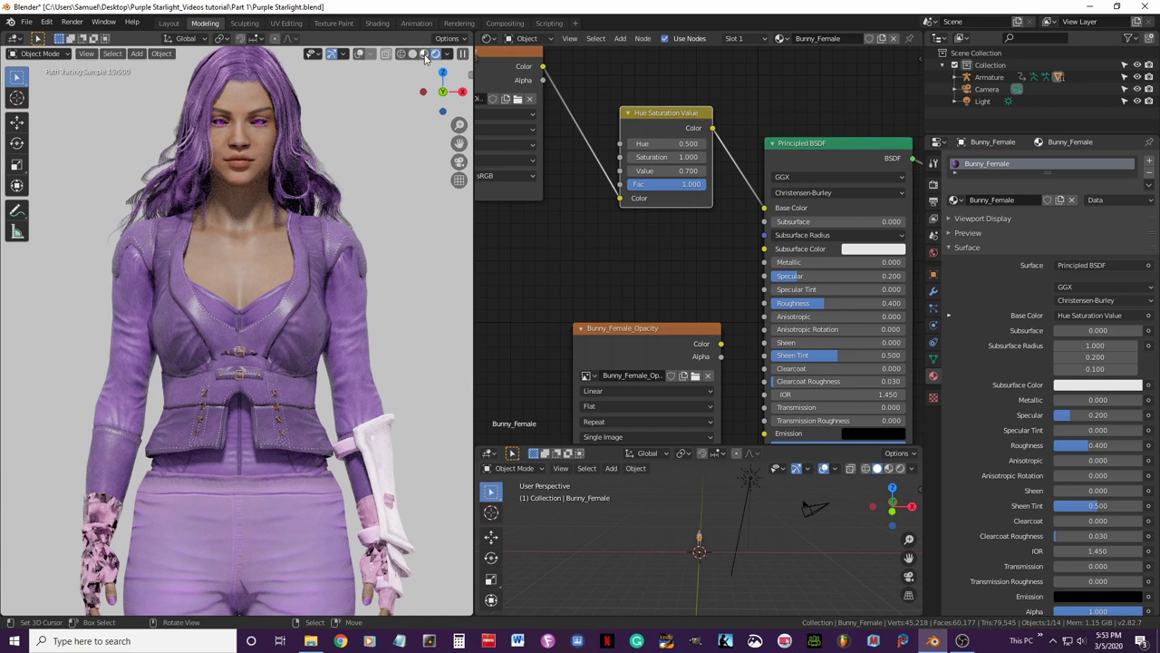
# Return to Material Preview, save the file, and select the trousers.
pyautogui.click(426, 55)
pyautogui.keyDown('ctrl'); pyautogui.moveTo(290, 485); pyautogui.dragTo(281, 350, button='middle'); pyautogui.keyUp('ctrl')
pyautogui.hotkey('ctrl', 's')
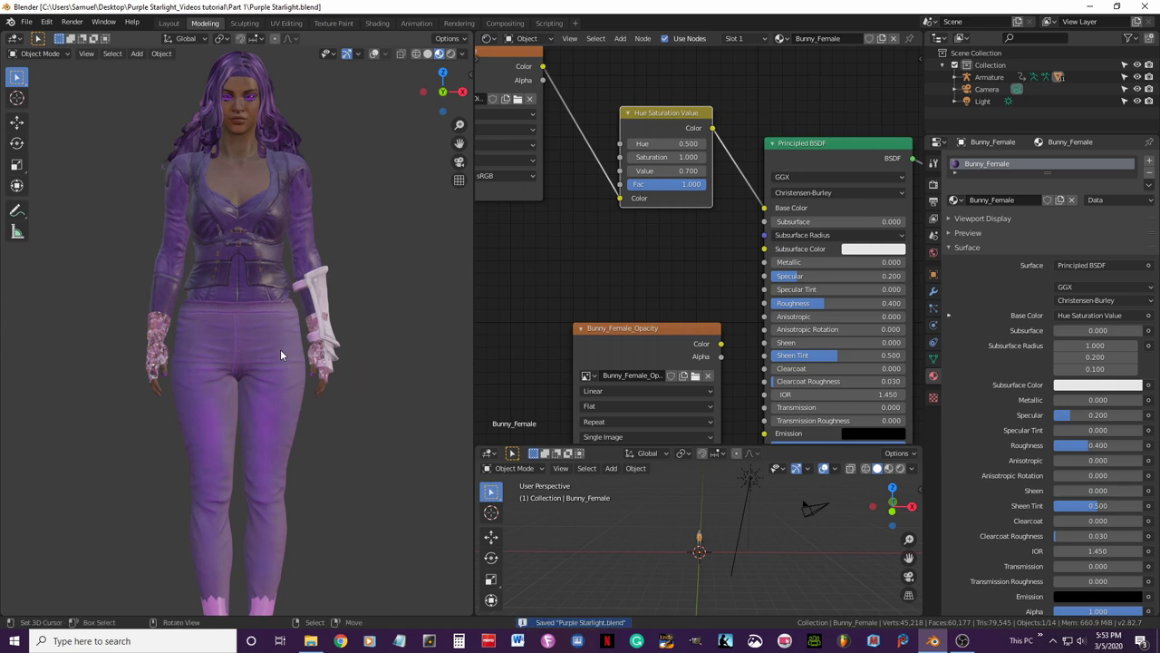
pyautogui.scroll(-3, 281, 350)
pyautogui.scroll(6, 294, 379)
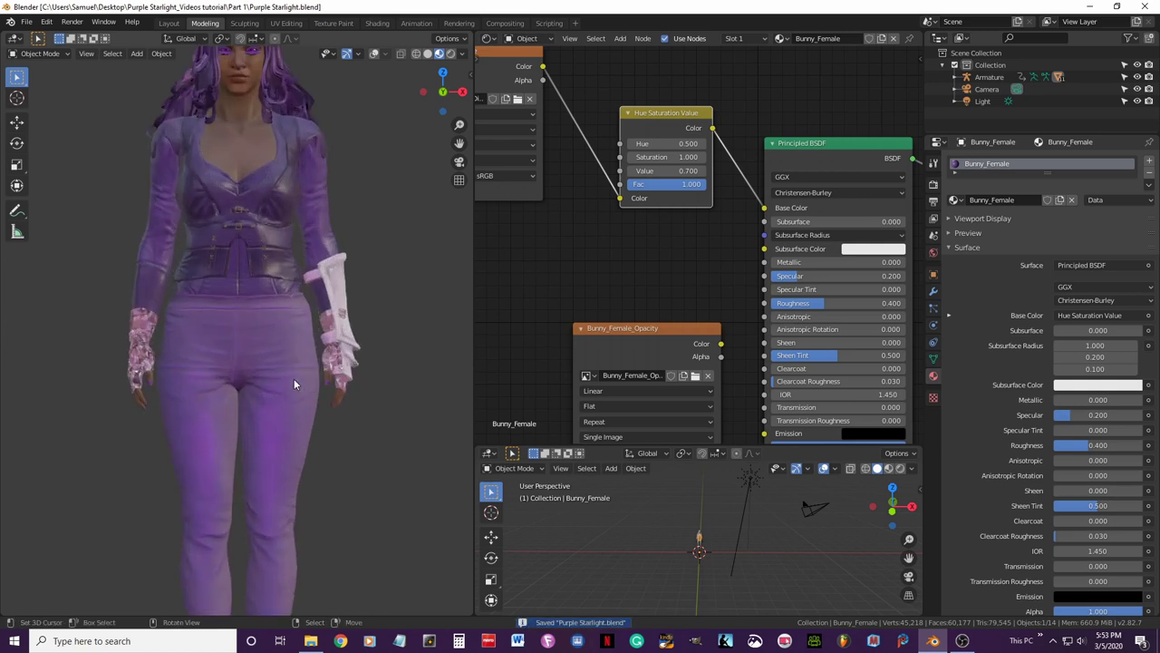
pyautogui.click(285, 332)
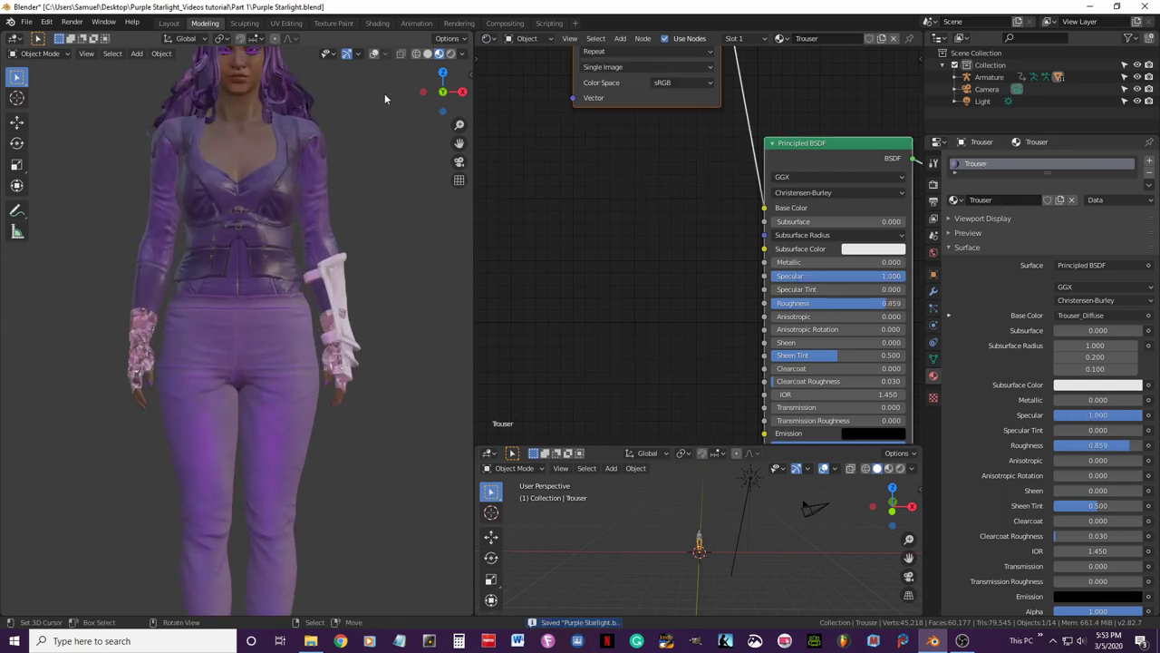
# Show overlays again and set the Trouser material's Specular to 0.2.
pyautogui.click(374, 53)
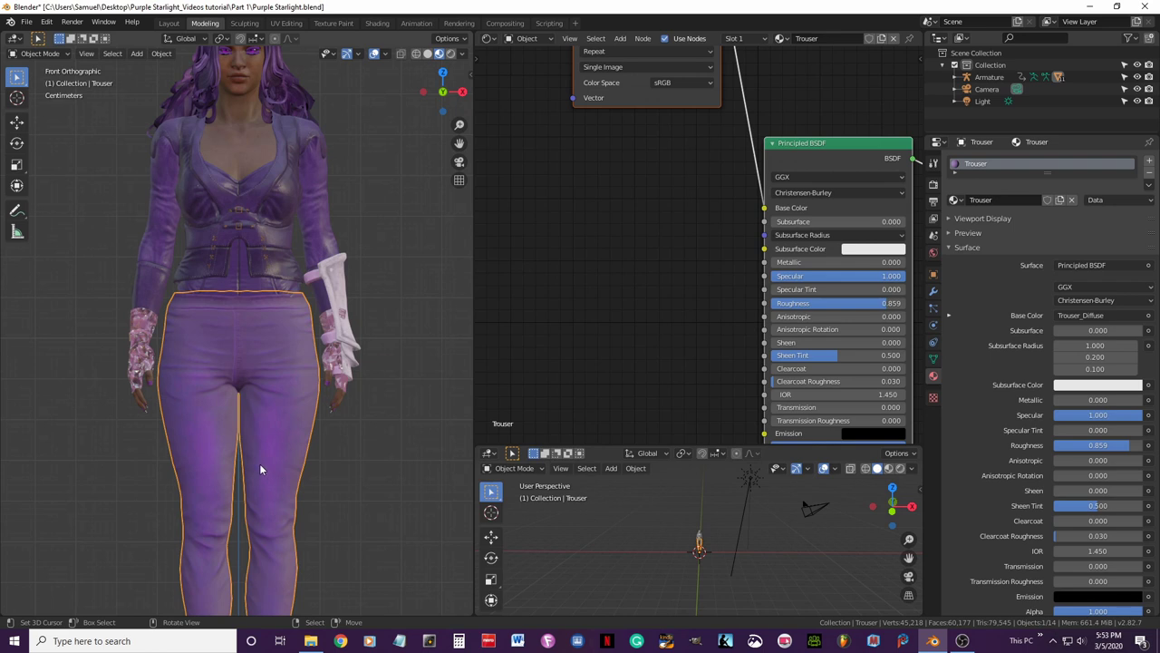
pyautogui.scroll(3, 272, 460)
pyautogui.scroll(-3, 317, 463)
pyautogui.keyDown('shift'); pyautogui.moveTo(304, 384); pyautogui.dragTo(220, 413, button='middle'); pyautogui.keyUp('shift')
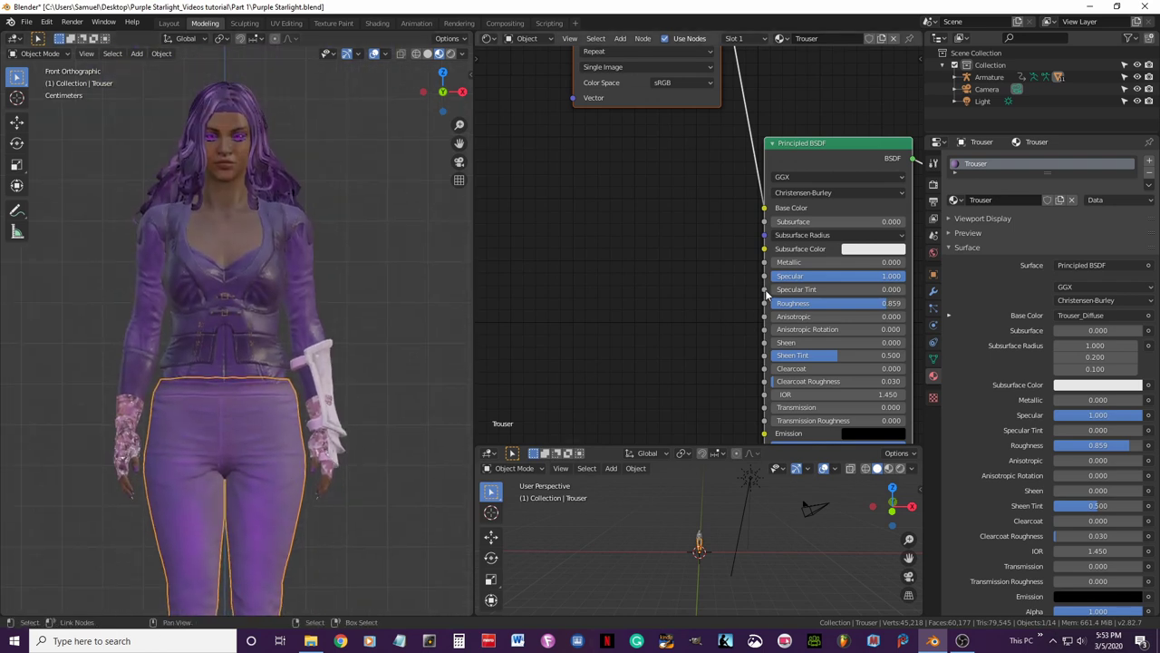
pyautogui.scroll(-3, 700, 310)
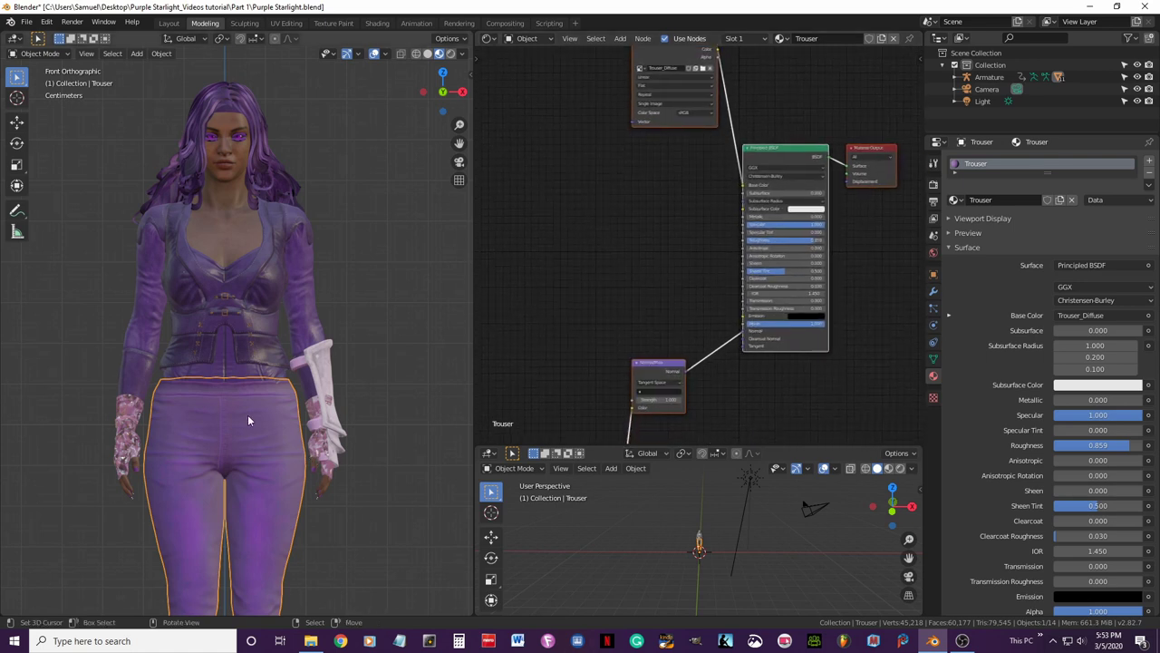
pyautogui.moveTo(262, 424); pyautogui.dragTo(248, 438, button='middle')
pyautogui.scroll(4, 267, 406)
pyautogui.scroll(2, 807, 226)
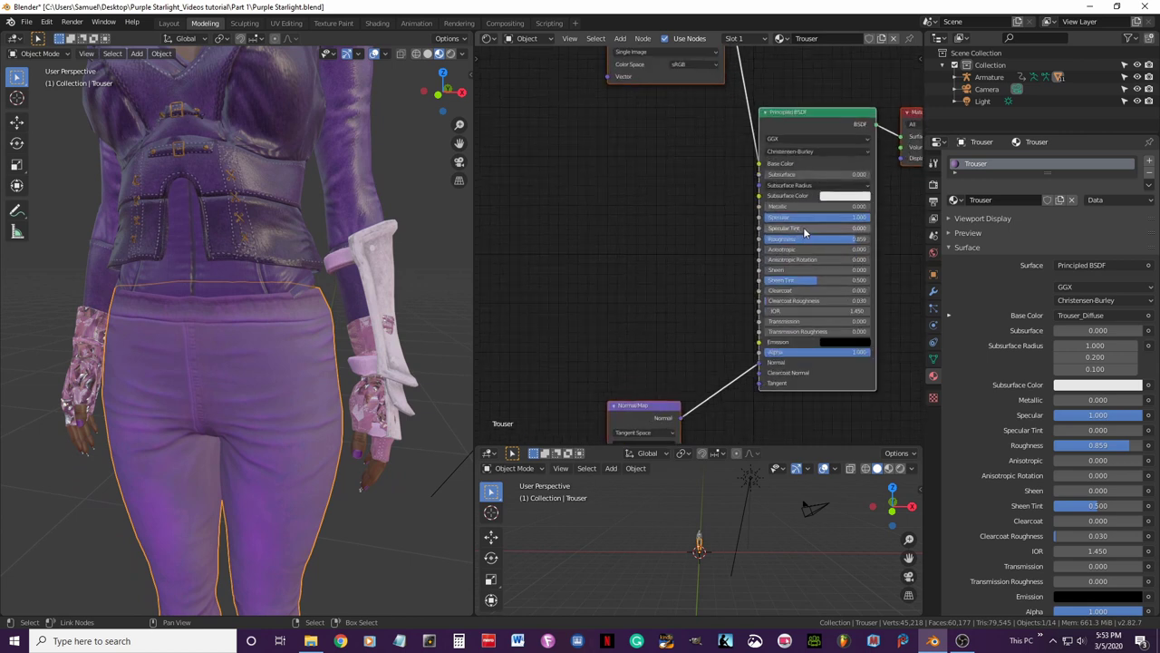
pyautogui.click(855, 218)
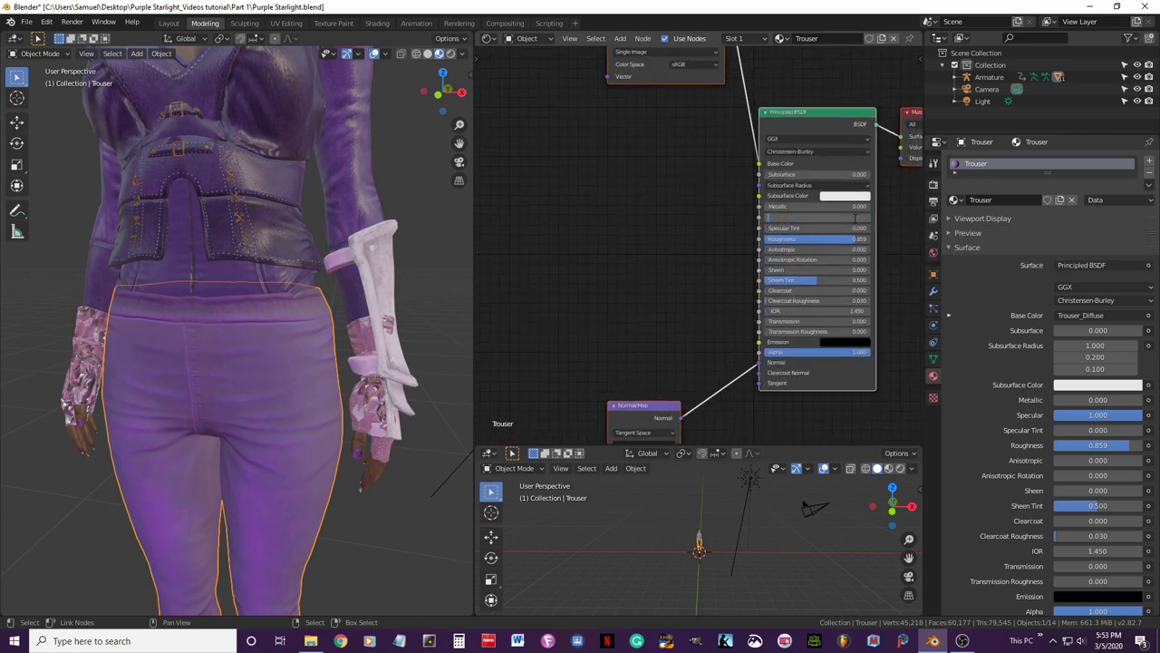
pyautogui.write('.2')
pyautogui.press('Return')
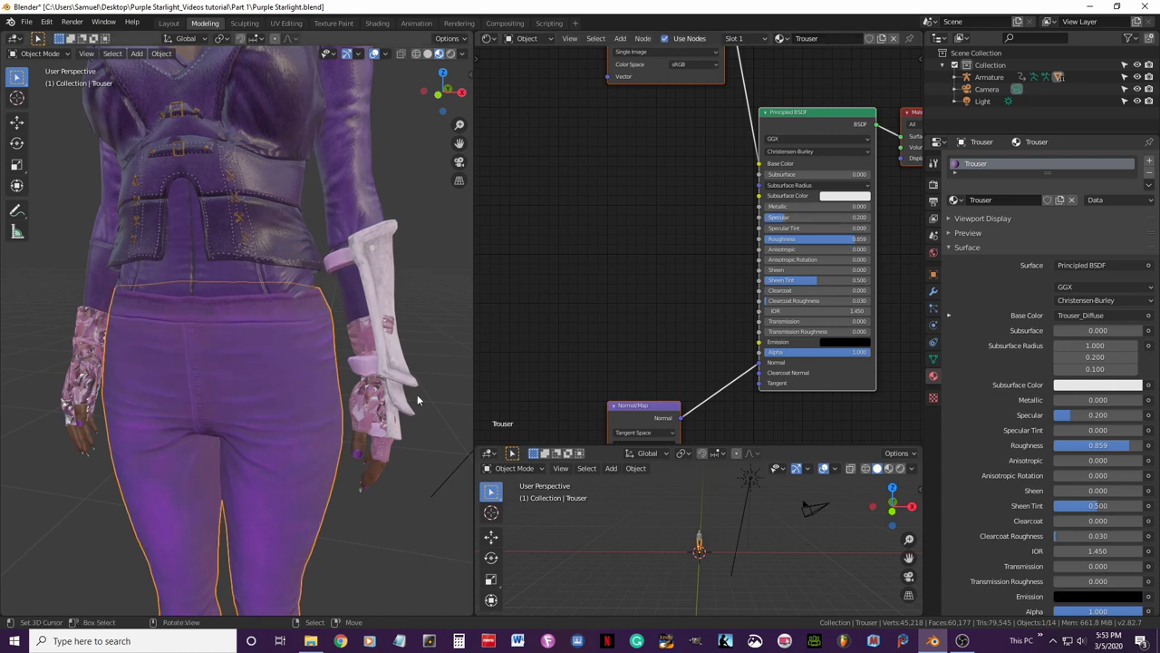
# Move the Trouser_Diffuse node aside and set trouser Roughness to 0.4.
pyautogui.scroll(-4, 254, 379)
pyautogui.moveTo(255, 379); pyautogui.dragTo(272, 371, button='middle')
pyautogui.click(660, 71)
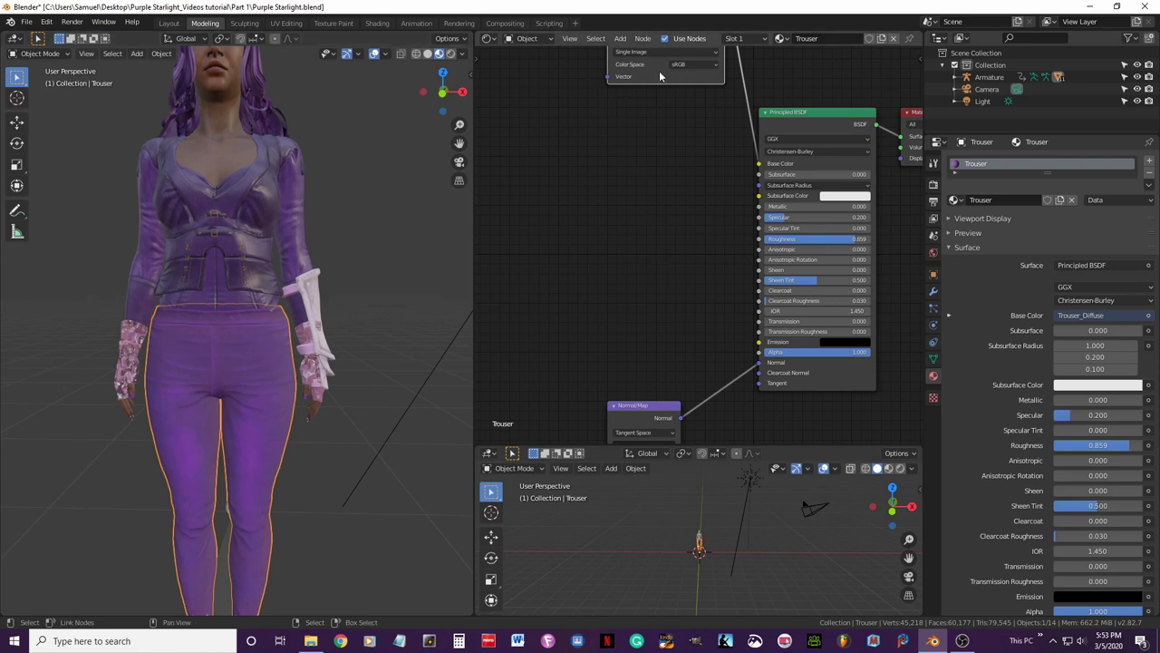
pyautogui.moveTo(659, 71); pyautogui.dragTo(557, 193)
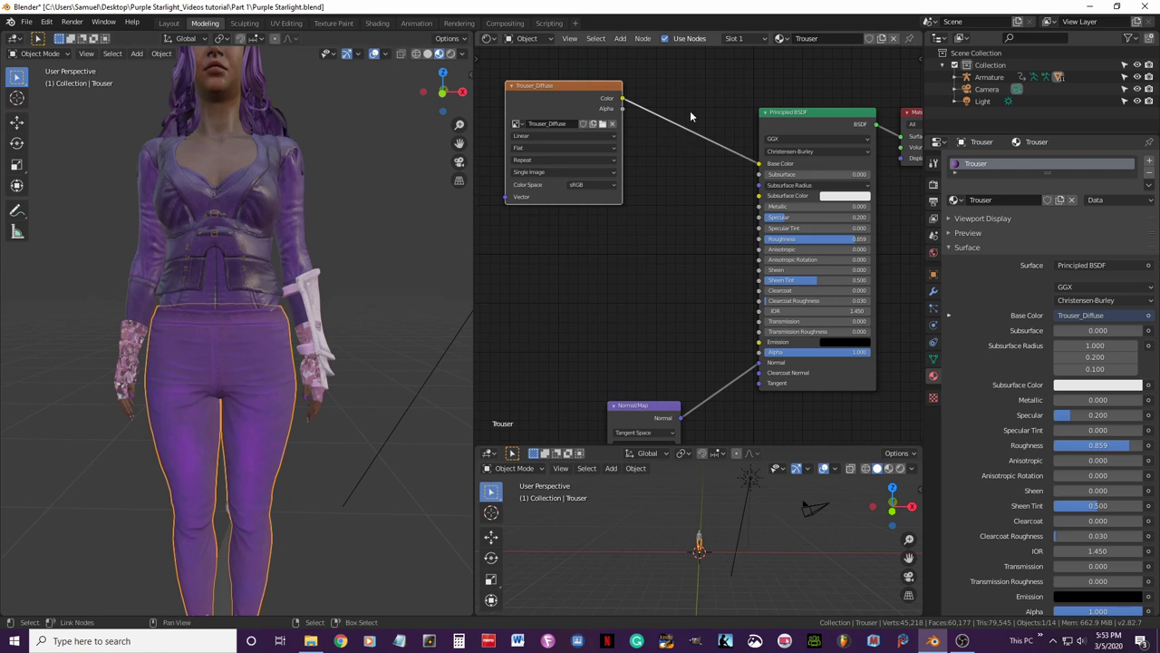
pyautogui.doubleClick(842, 240)
pyautogui.press('BackSpace')
pyautogui.write('.4')
pyautogui.press('Return')
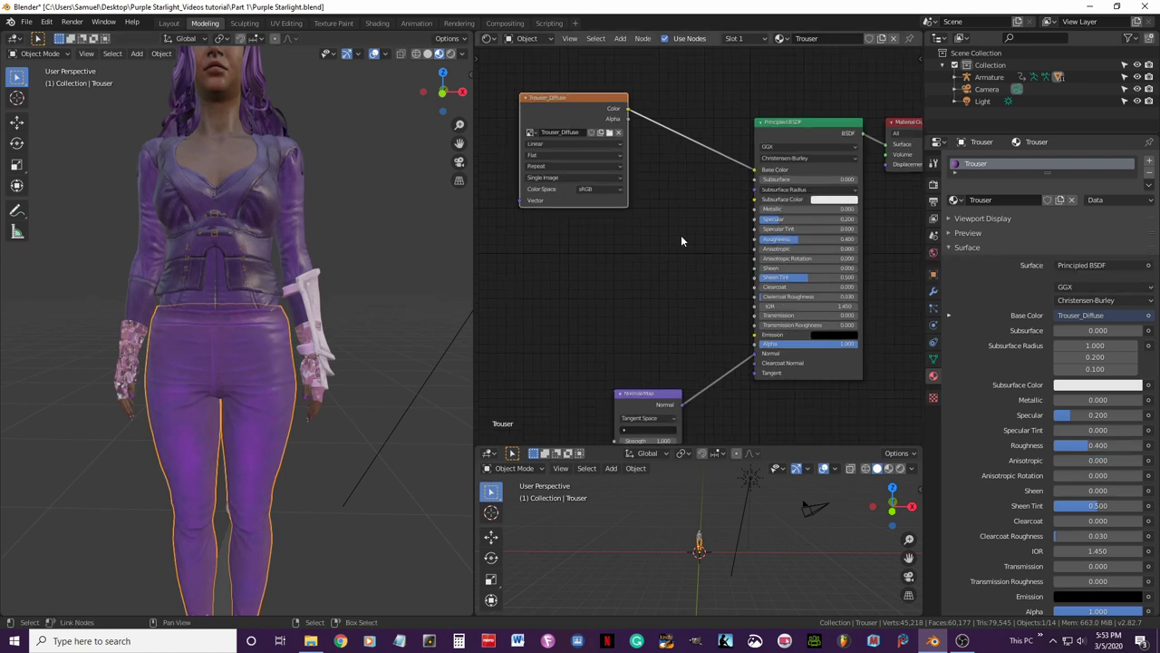
# Insert a Hue Saturation Value node before the trouser Base Color at Value 0.7, and save.
pyautogui.scroll(-1, 681, 242)
pyautogui.scroll(2, 681, 241)
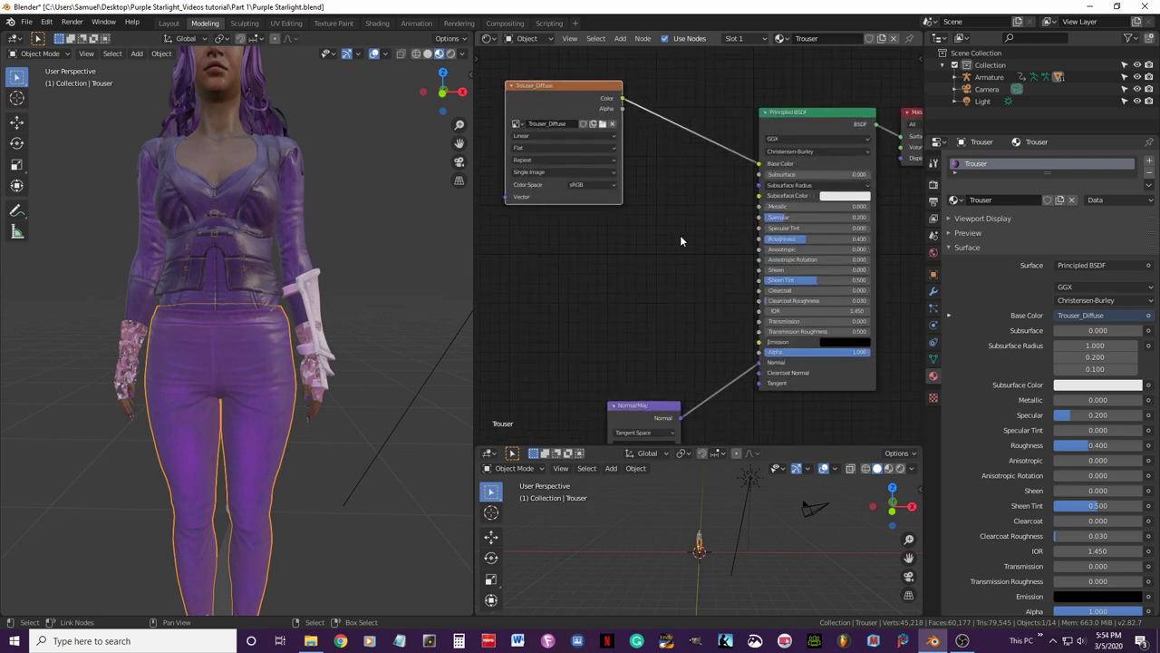
pyautogui.click(622, 38)
pyautogui.moveTo(645, 121)
pyautogui.click(719, 145)
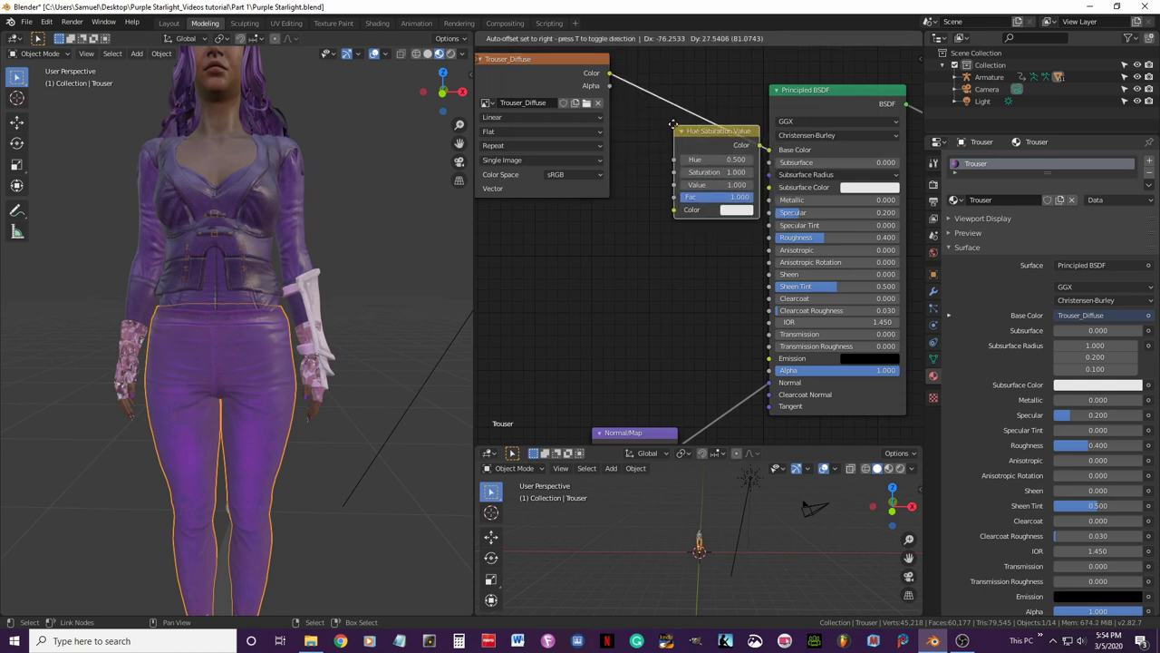
pyautogui.click(669, 141)
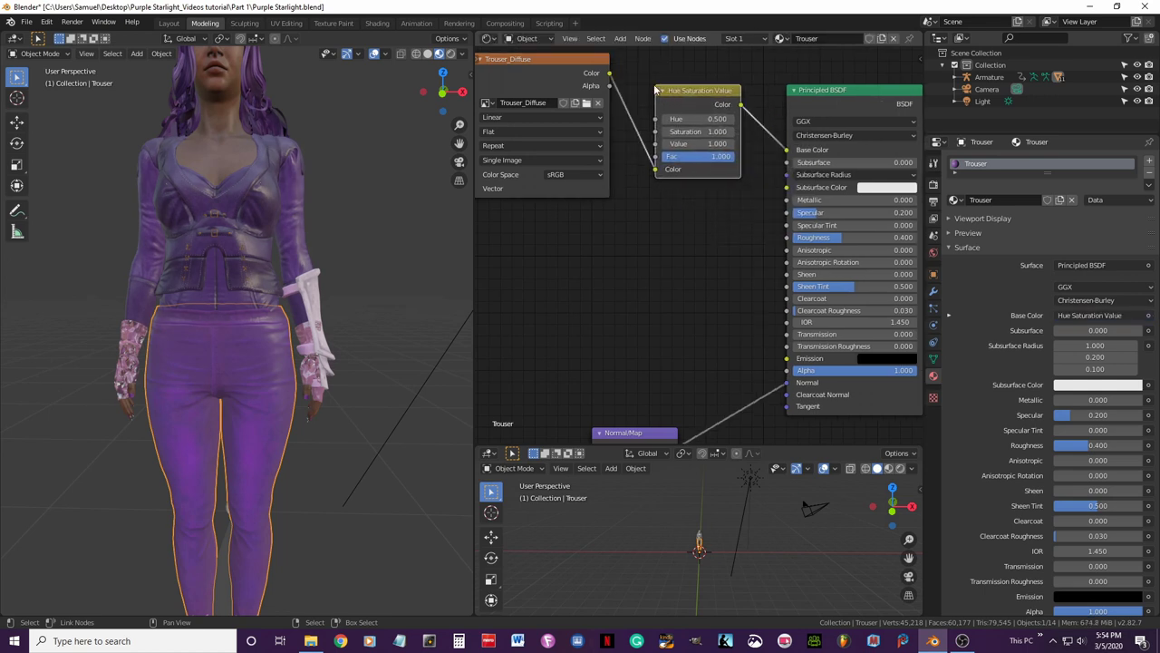
pyautogui.click(666, 144)
pyautogui.click(665, 144)
pyautogui.click(666, 144)
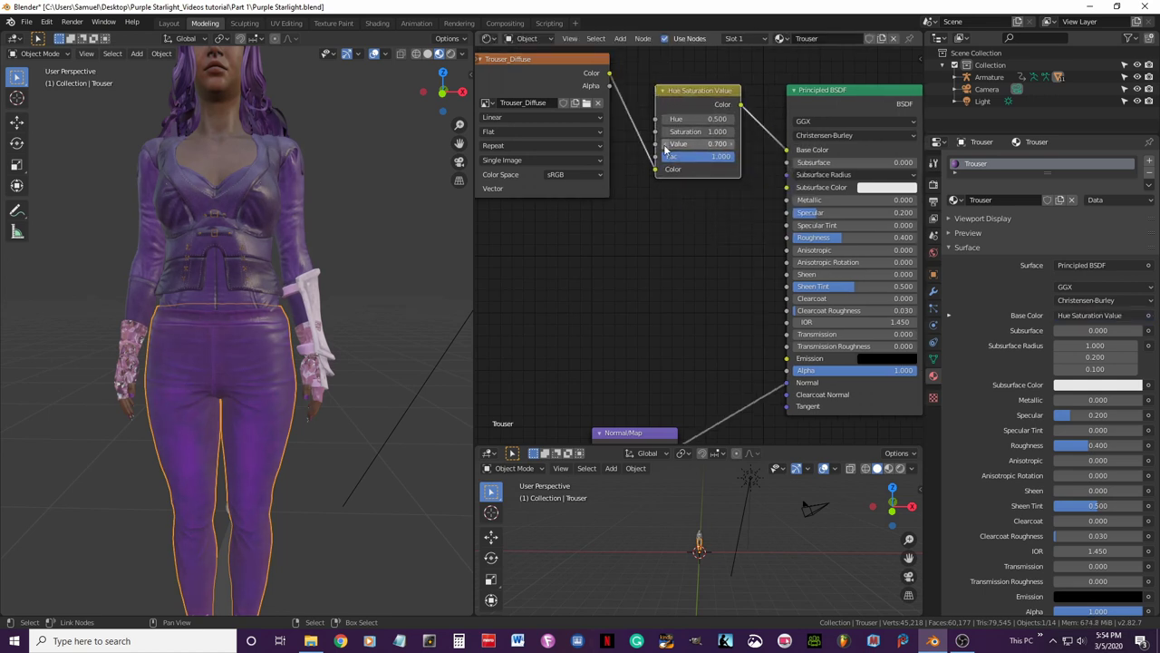
pyautogui.scroll(-3, 372, 319)
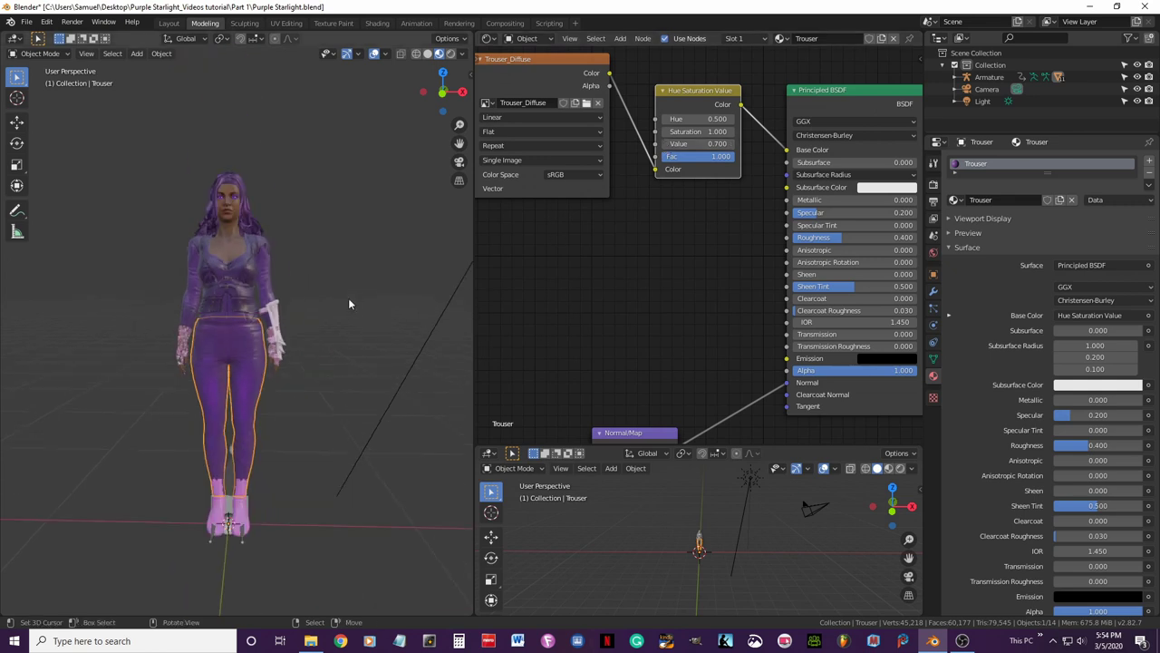
pyautogui.hotkey('ctrl', 's')
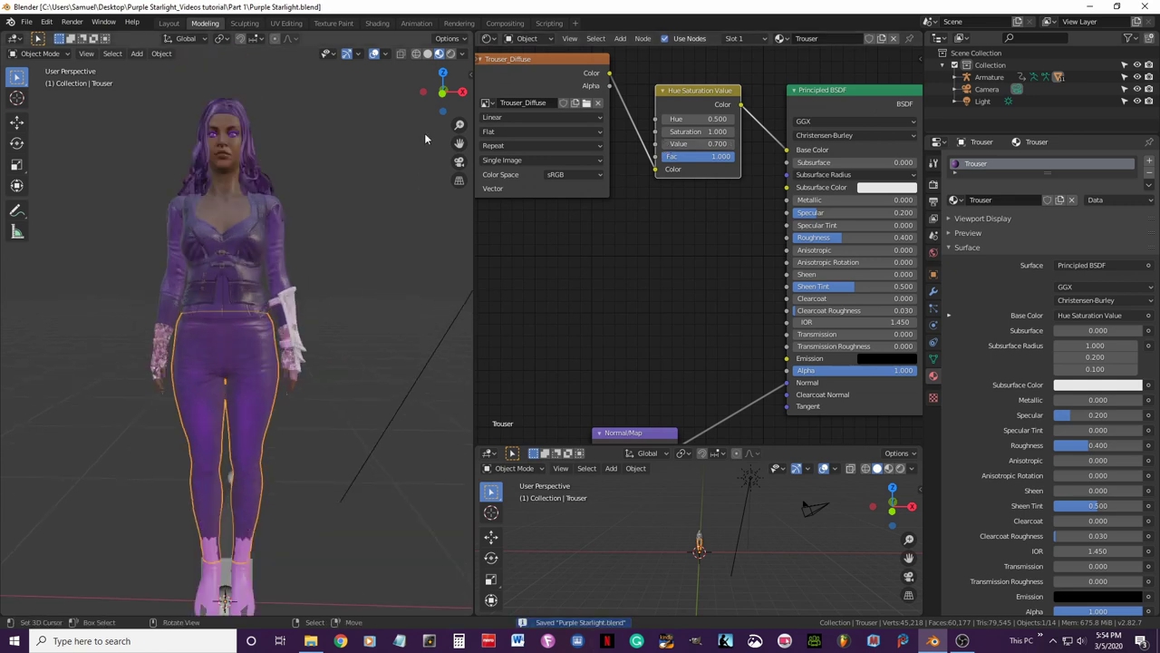
# In Rendered view, darken the trouser Hue Saturation Value node to Value 0.5.
pyautogui.click(452, 54)
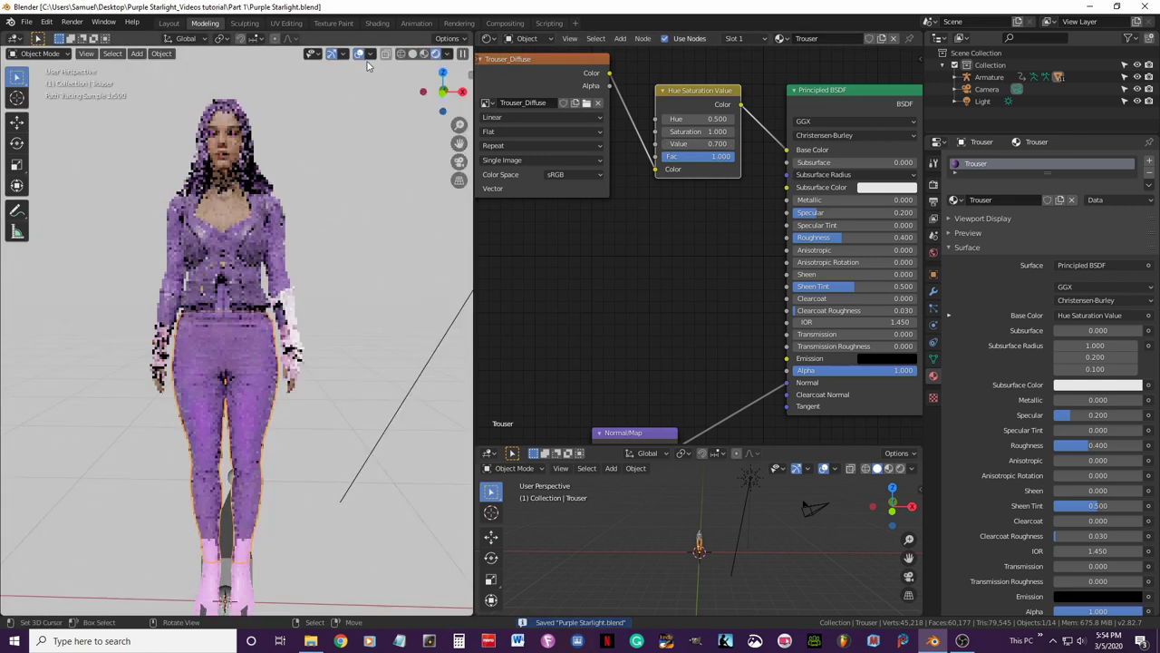
pyautogui.scroll(2, 357, 271)
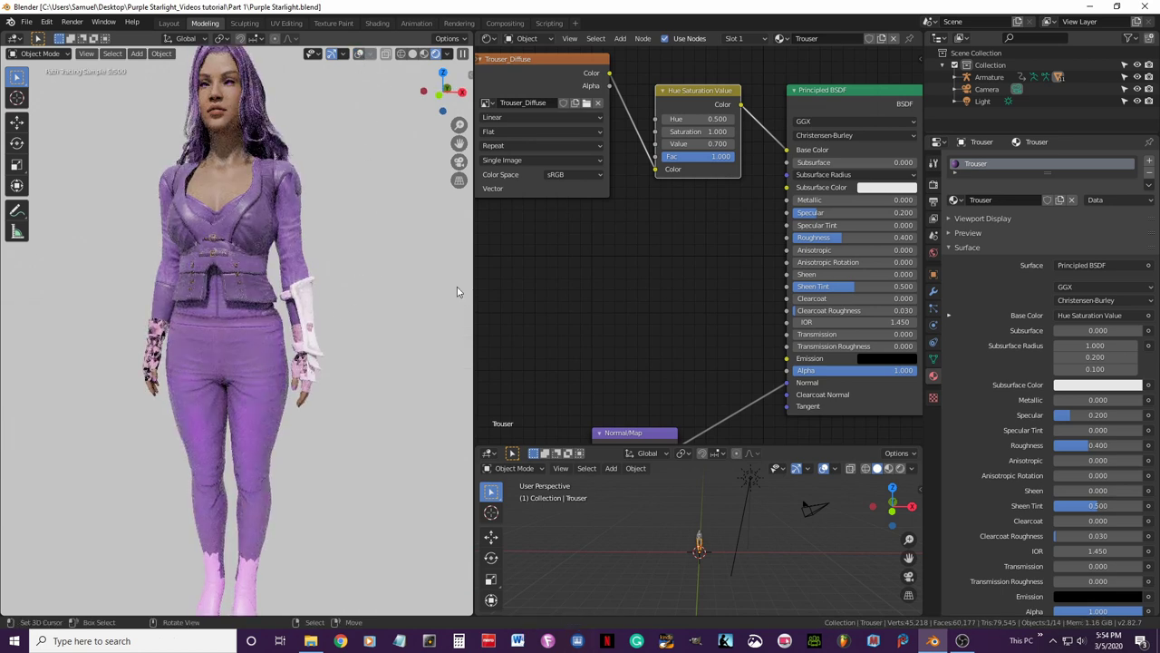
pyautogui.click(666, 134)
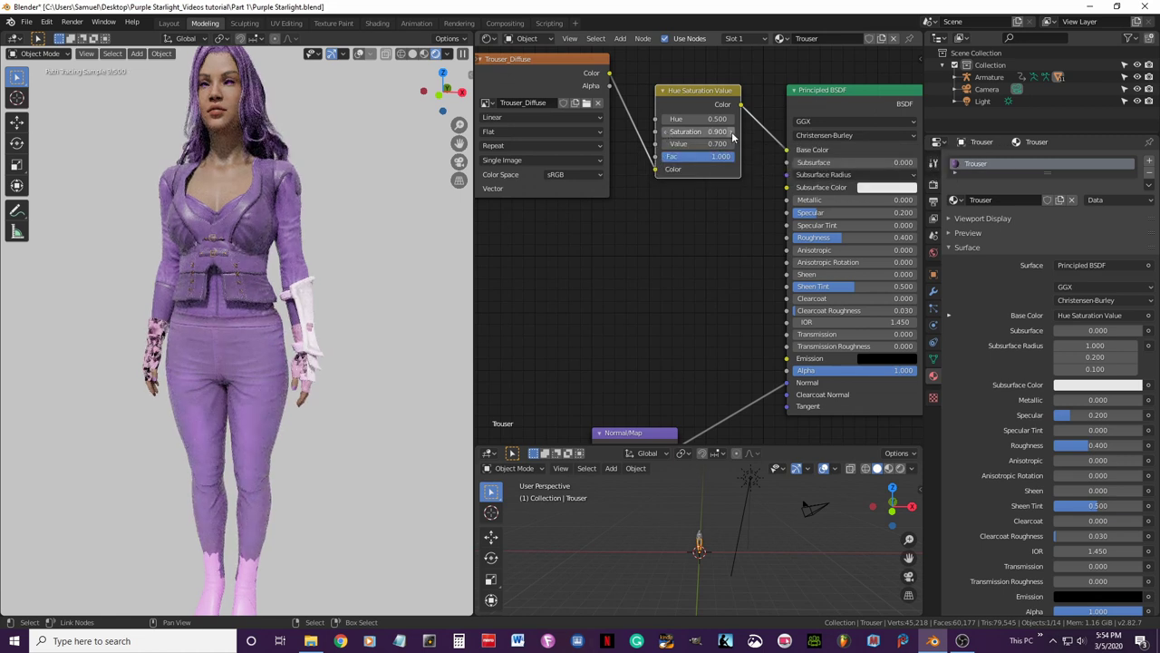
pyautogui.hotkey('ctrl', 'z')
pyautogui.click(667, 146)
pyautogui.click(667, 146)
pyautogui.moveTo(354, 344); pyautogui.dragTo(357, 368, button='middle')
# Set the trouser Hue Saturation Value node's Saturation to 0.95.
pyautogui.click(716, 131)
pyautogui.write('1.0')
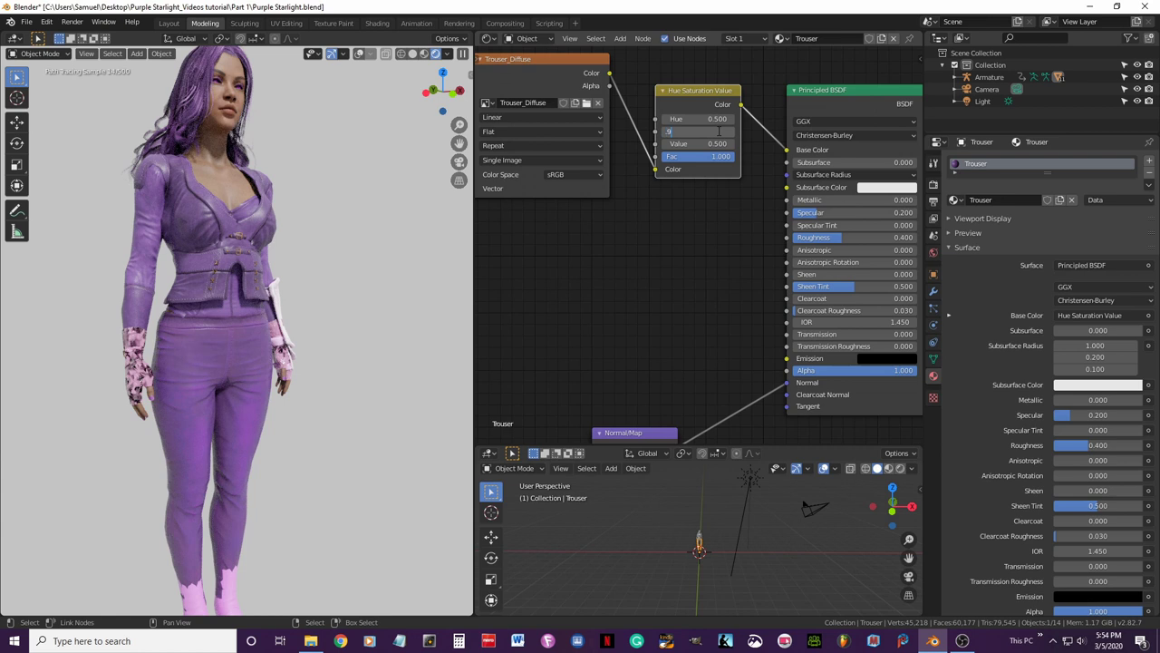
pyautogui.press('Return')
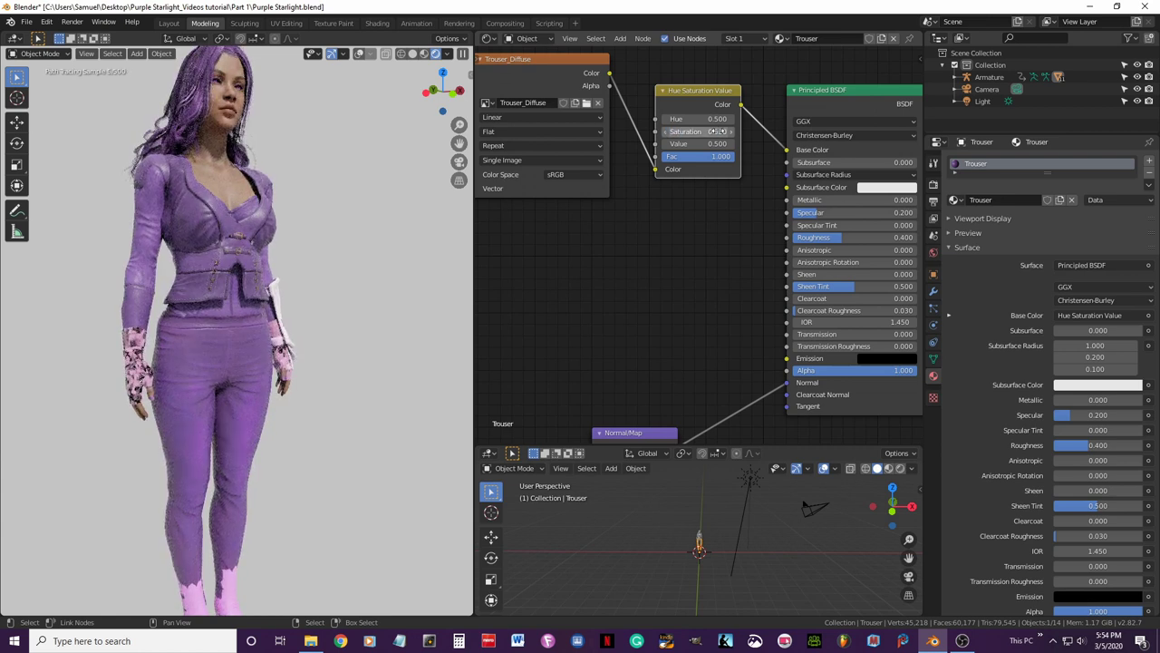
pyautogui.click(712, 132)
pyautogui.write('0.98')
pyautogui.press('BackSpace')
pyautogui.press('BackSpace')
pyautogui.press('BackSpace')
pyautogui.press('BackSpace')
pyautogui.write('.95')
pyautogui.press('Return')
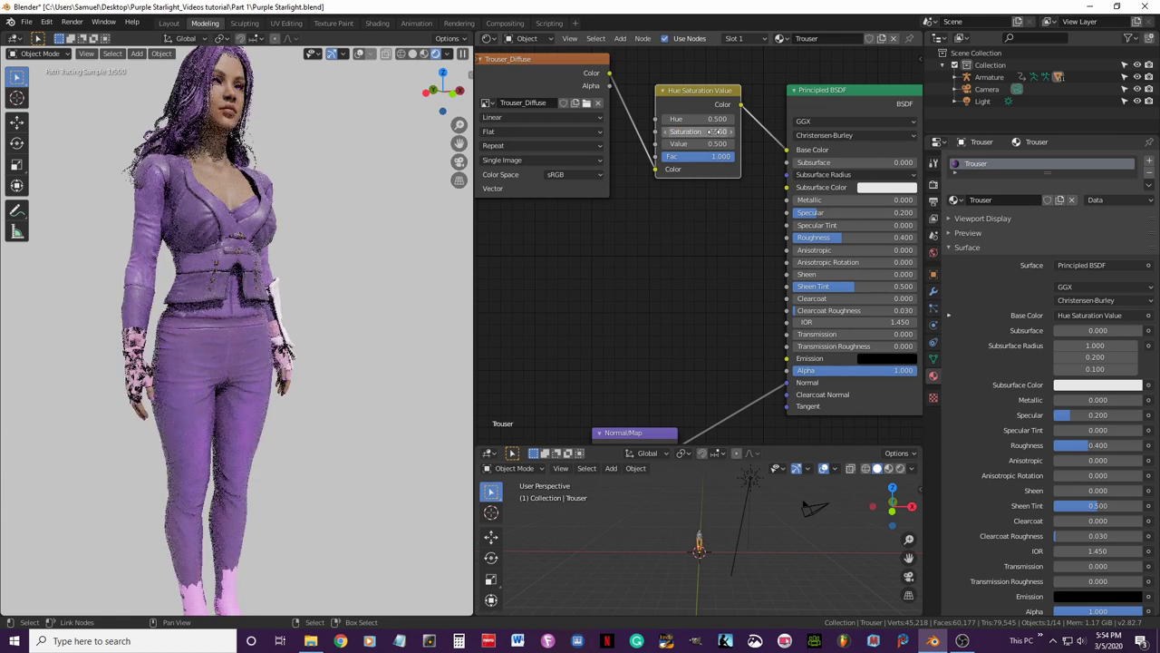
pyautogui.moveTo(356, 297)
pyautogui.mouseDown(button='middle')
pyautogui.moveTo(311, 302)
pyautogui.moveTo(324, 306)
pyautogui.moveTo(323, 284)
pyautogui.moveTo(331, 321)
pyautogui.mouseUp(button='middle')
# Return to Material Preview with overlays on and save Purple Starlight.blend.
pyautogui.scroll(-2, 319, 313)
pyautogui.click(425, 54)
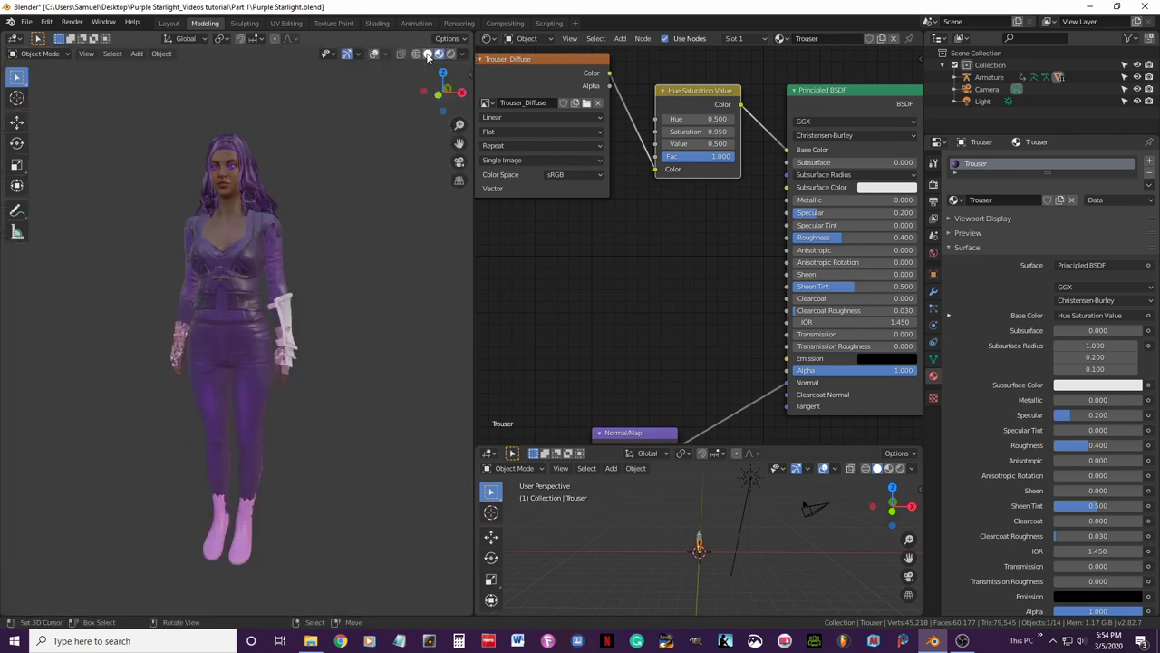
pyautogui.click(374, 54)
pyautogui.scroll(4, 337, 399)
pyautogui.hotkey('ctrl', 's')
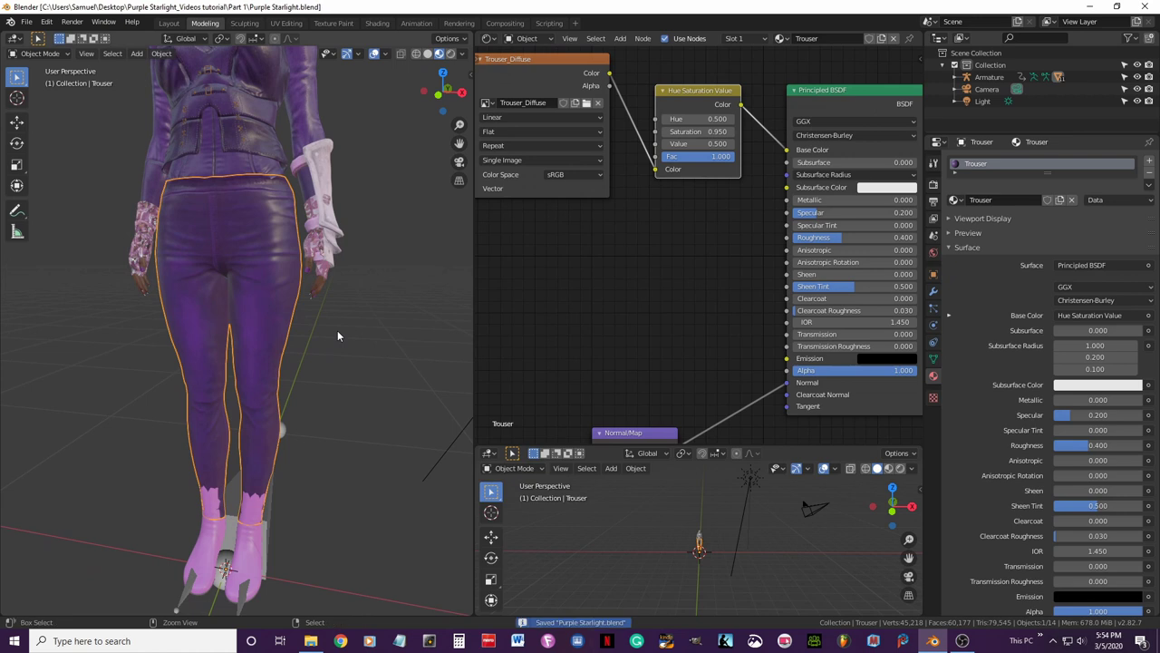
# Select the boots and disconnect their opacity and specular textures from the Principled BSDF.
pyautogui.click(265, 553)
pyautogui.moveTo(265, 553); pyautogui.dragTo(248, 371, button='middle')
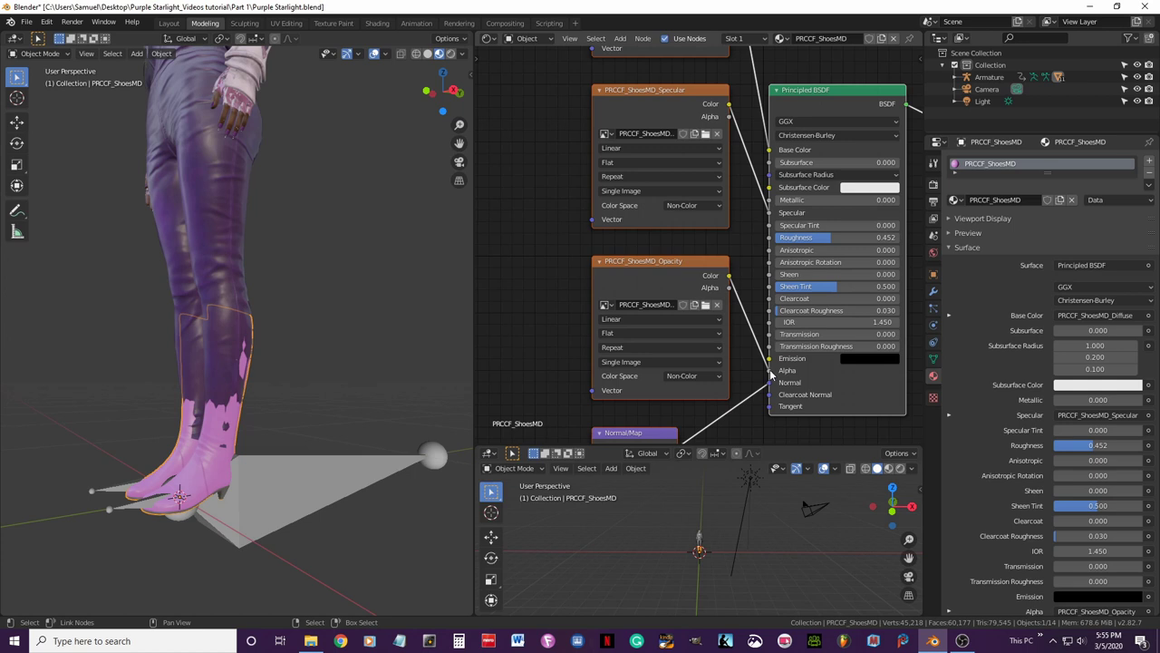
pyautogui.moveTo(772, 375); pyautogui.dragTo(769, 192)
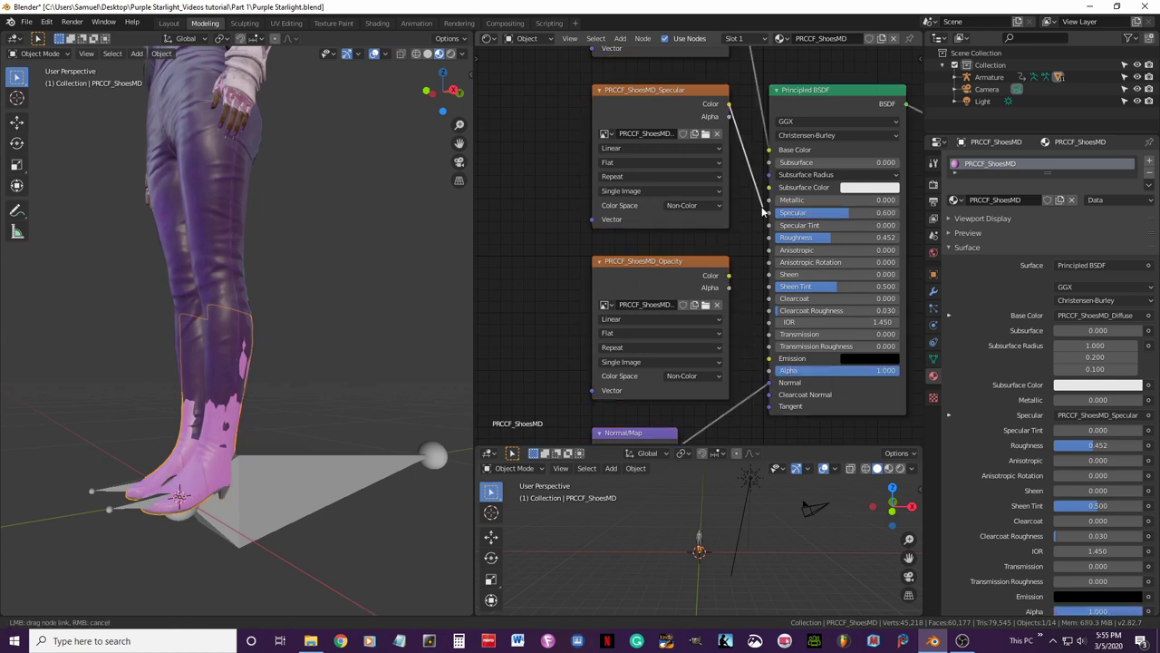
pyautogui.moveTo(760, 208); pyautogui.dragTo(758, 207)
# Set the shoe material's Specular to 0.2 and Roughness to 0.4.
pyautogui.doubleClick(884, 212)
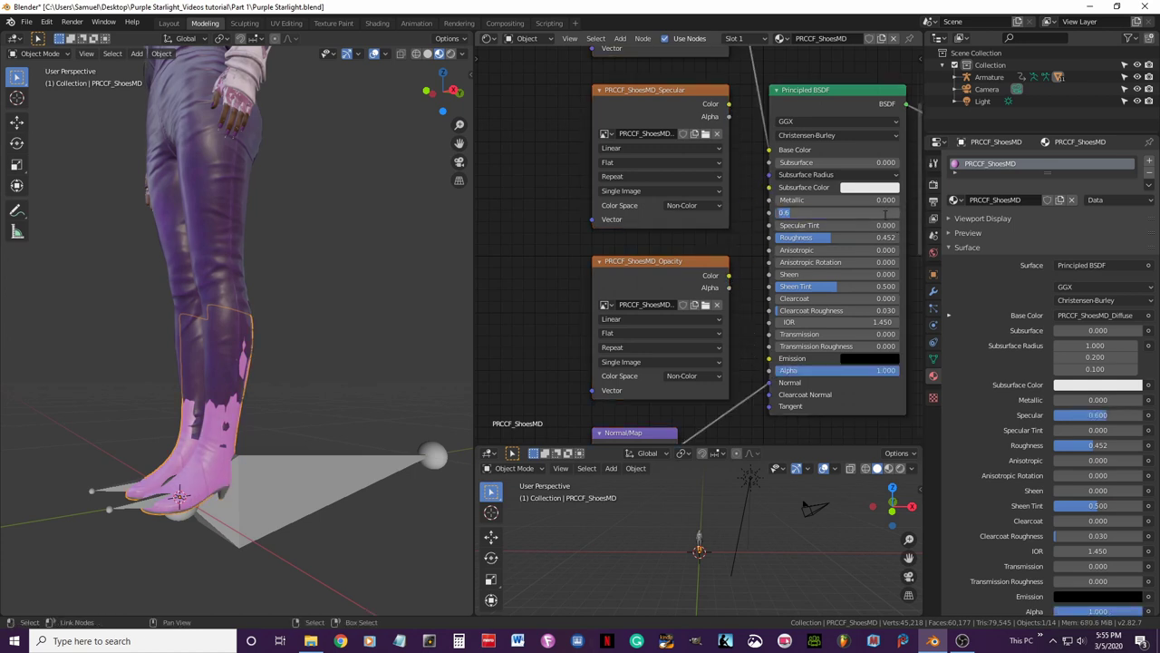
pyautogui.write('.2')
pyautogui.press('Return')
pyautogui.click(874, 236)
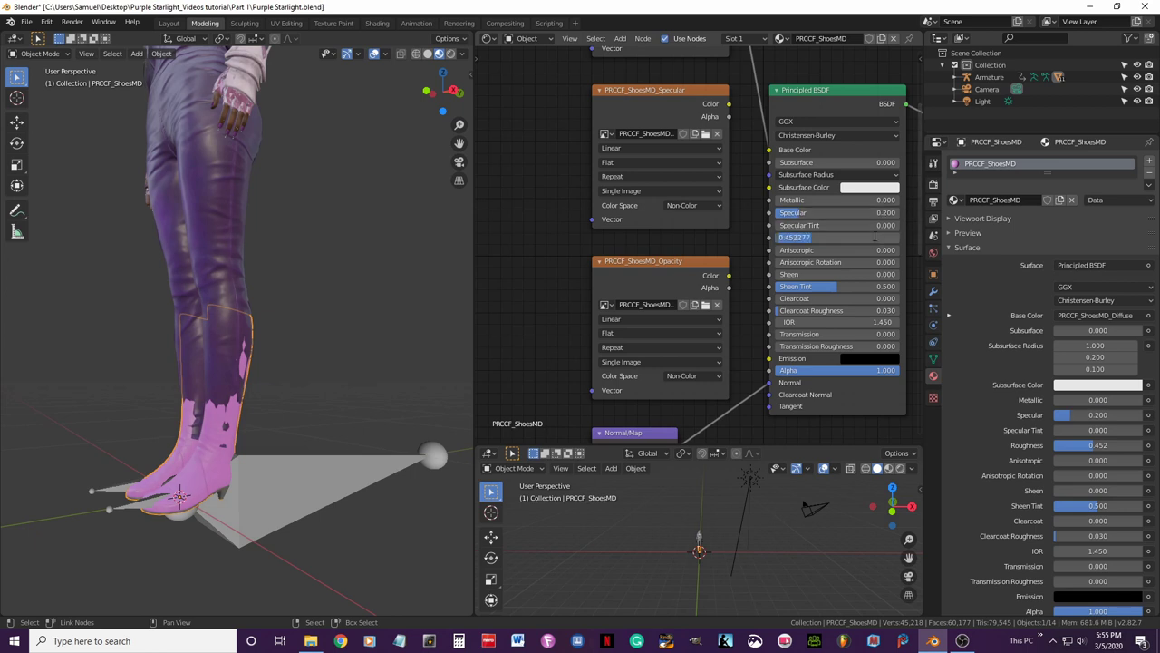
pyautogui.press('BackSpace')
pyautogui.write('.4')
pyautogui.press('Return')
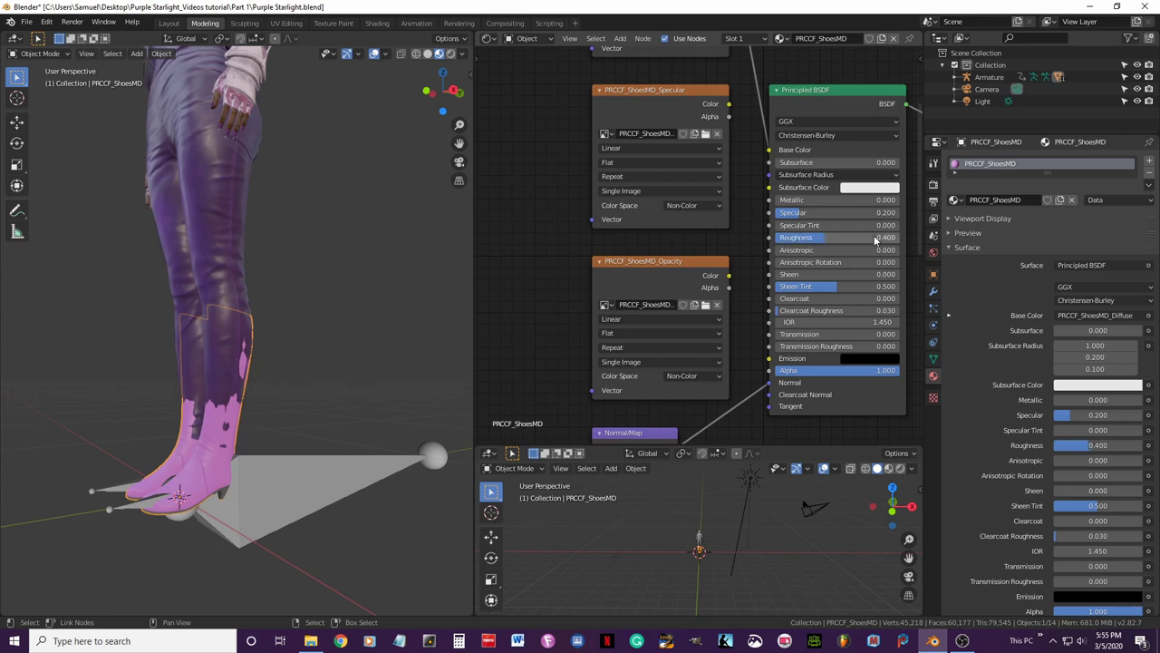
# Move the disconnected specular texture node aside to the left.
pyautogui.scroll(-3, 589, 274)
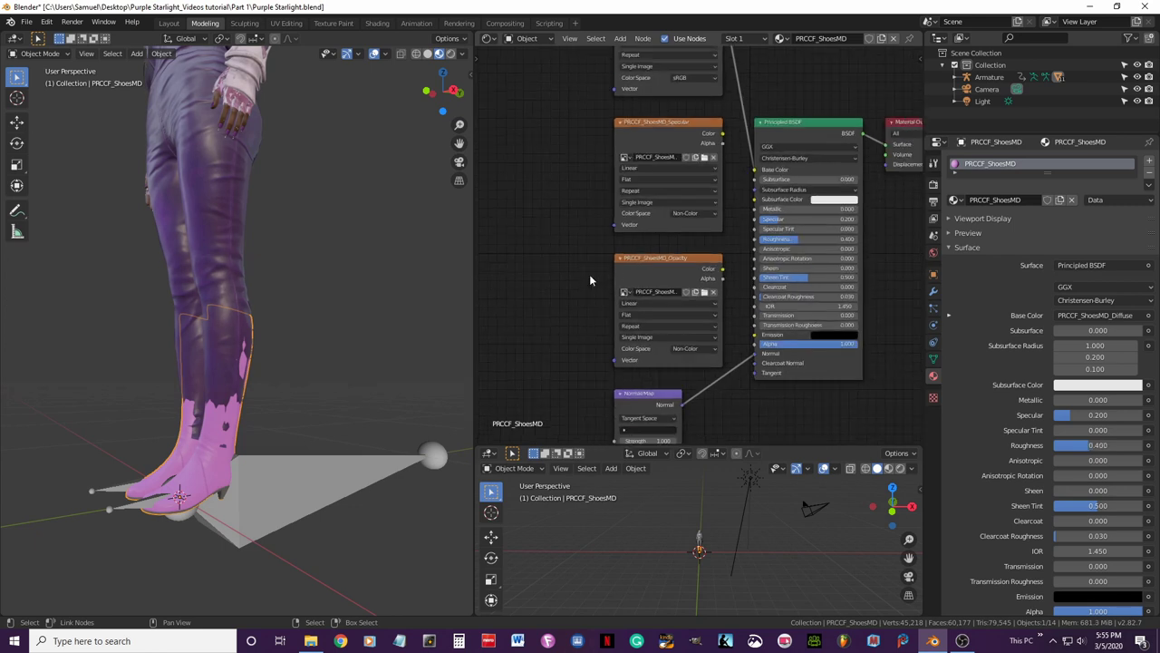
pyautogui.moveTo(584, 233); pyautogui.dragTo(599, 305, button='middle')
pyautogui.moveTo(646, 265); pyautogui.dragTo(519, 284)
pyautogui.moveTo(341, 273); pyautogui.dragTo(389, 209, button='middle')
# Check the boots in Rendered shading, then return to Material Preview.
pyautogui.click(439, 54)
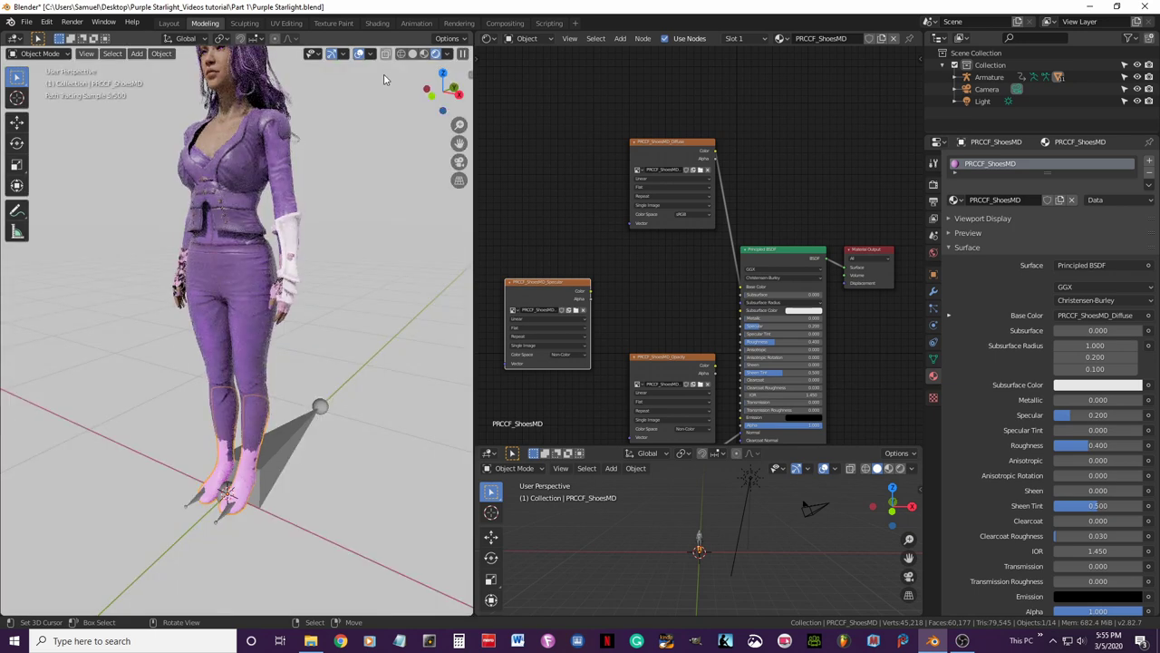
pyautogui.moveTo(335, 217); pyautogui.dragTo(382, 218, button='middle')
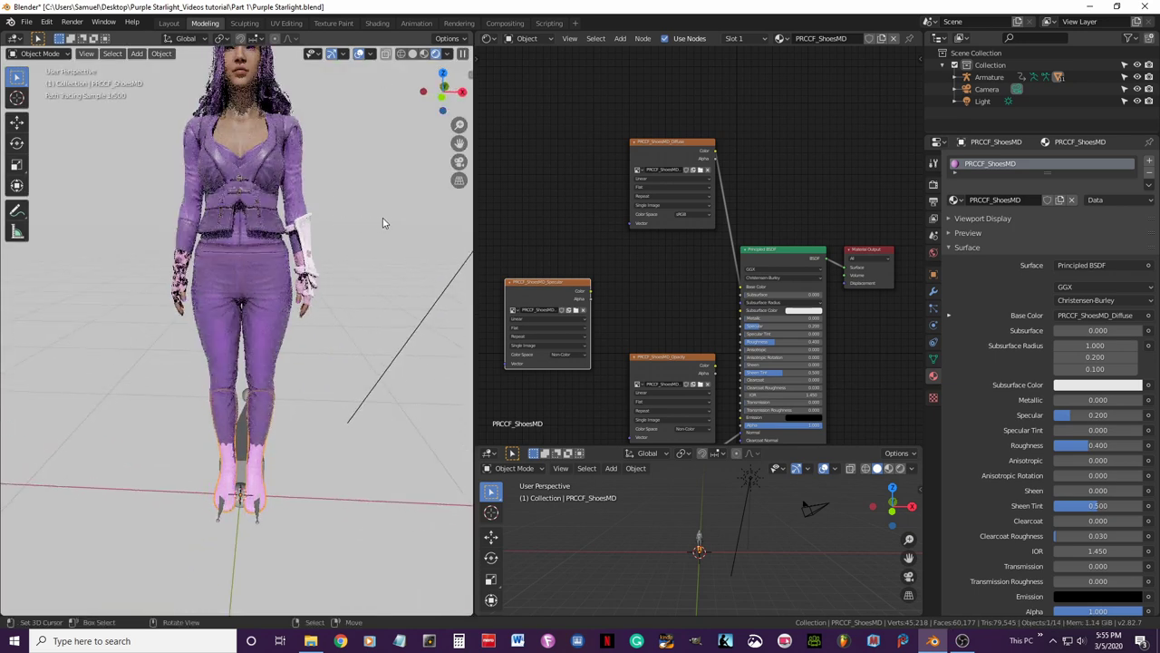
pyautogui.scroll(2, 367, 234)
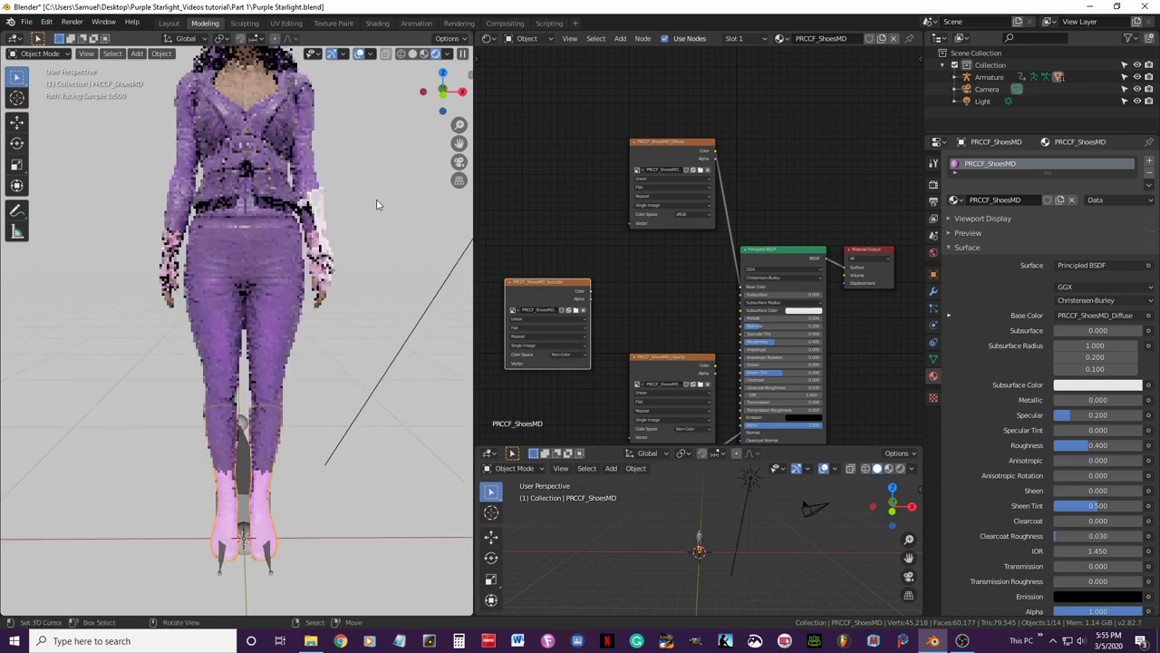
pyautogui.click(424, 53)
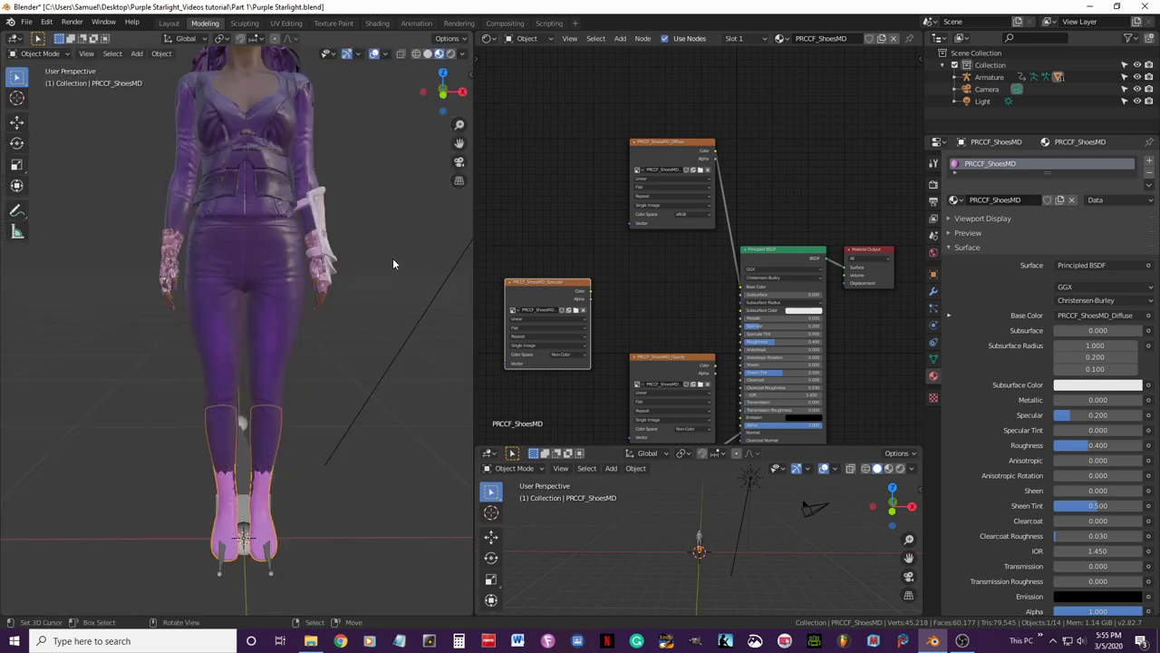
# Insert a Hue/Saturation/Value node on the diffuse texture to Base Color link.
pyautogui.moveTo(392, 321)
pyautogui.mouseDown(button='middle')
pyautogui.moveTo(354, 370)
pyautogui.moveTo(325, 336)
pyautogui.mouseUp(button='middle')
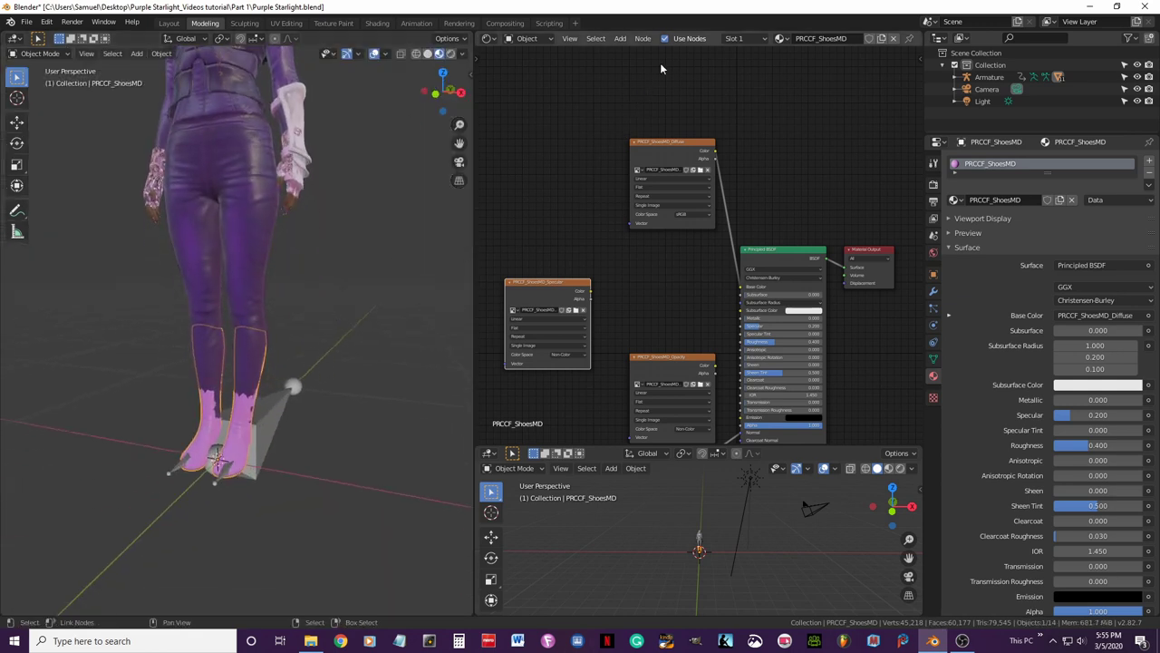
pyautogui.moveTo(645, 156); pyautogui.dragTo(564, 170)
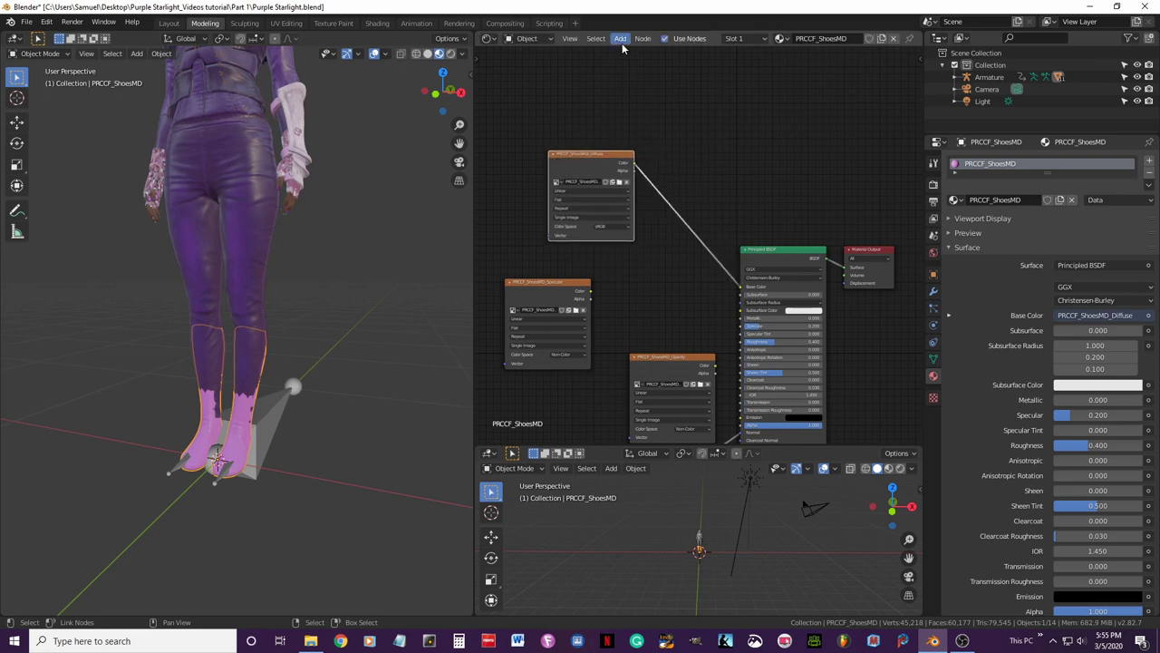
pyautogui.click(621, 41)
pyautogui.moveTo(641, 117)
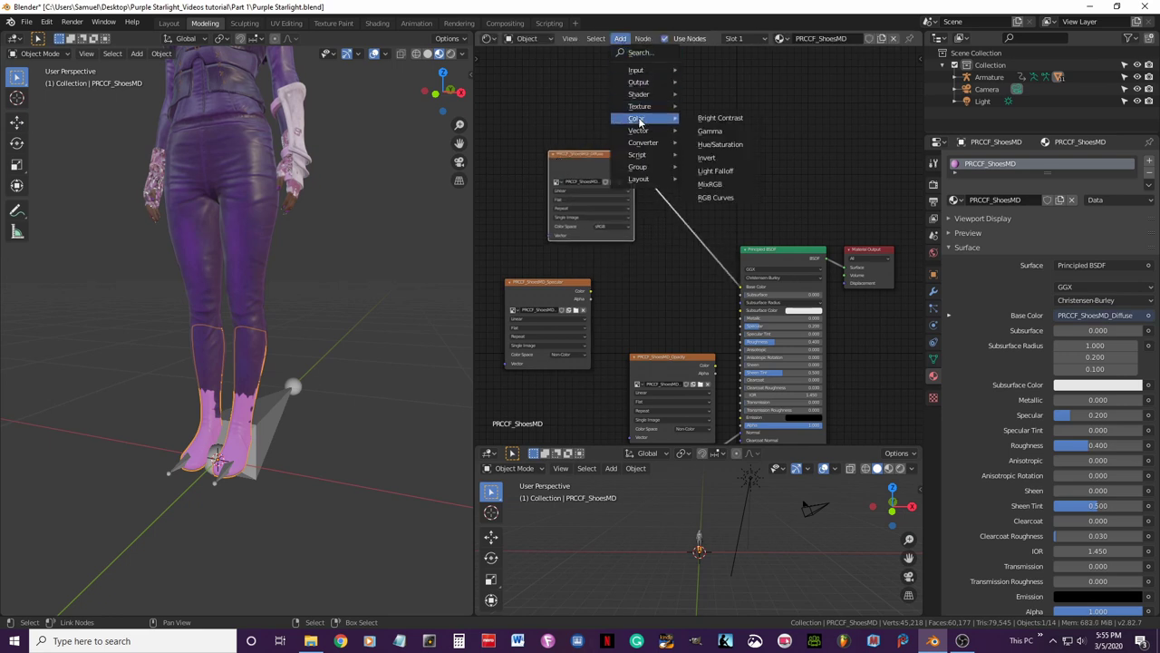
pyautogui.click(716, 144)
pyautogui.click(675, 192)
# Set the Hue/Saturation/Value node's Value to 0.8.
pyautogui.scroll(3, 693, 258)
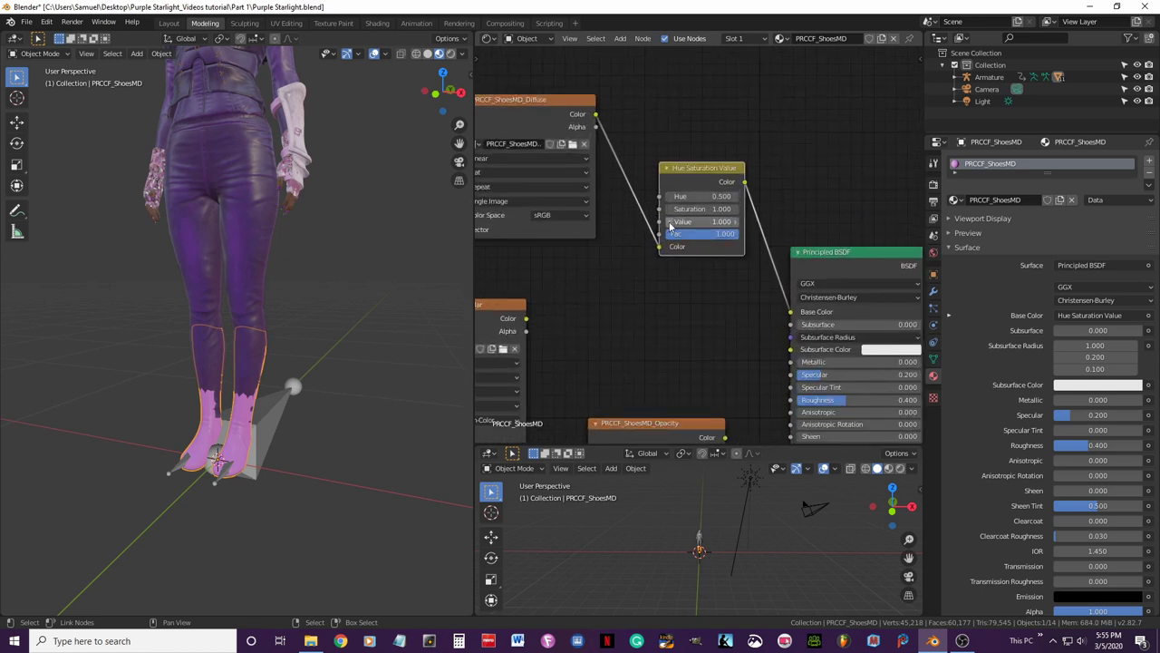
pyautogui.click(698, 221)
pyautogui.write('0.8')
pyautogui.press('Return')
# Check the boots in Rendered shading, undo a trial Saturation change, and return to Material Preview.
pyautogui.moveTo(338, 364); pyautogui.dragTo(390, 335, button='middle')
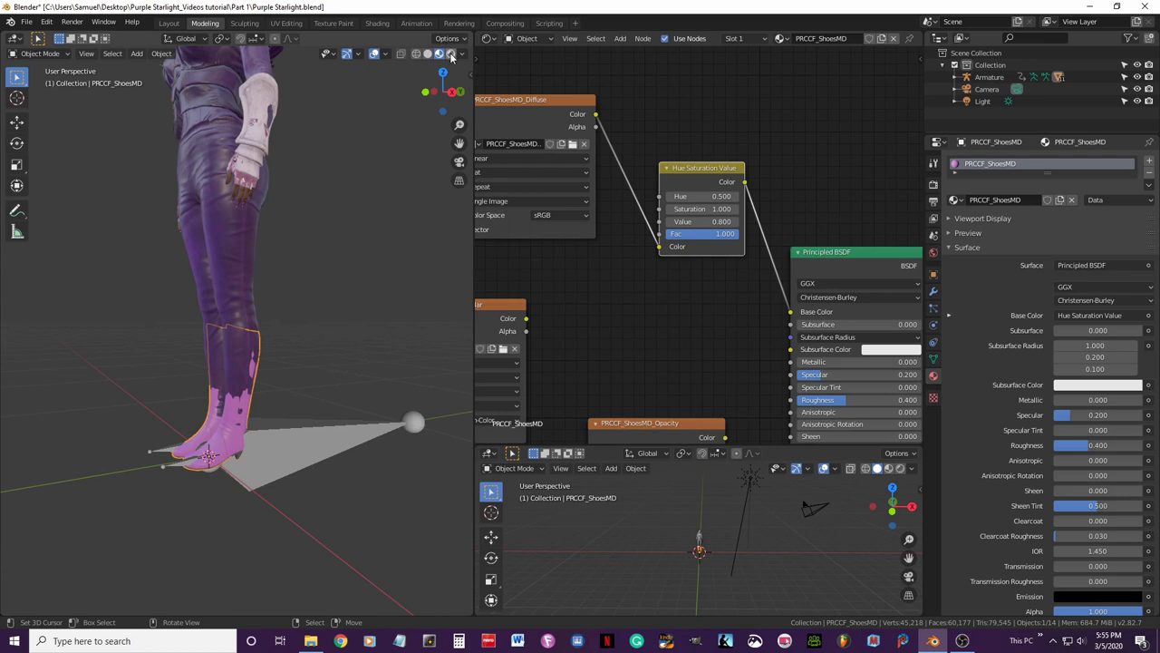
pyautogui.click(451, 56)
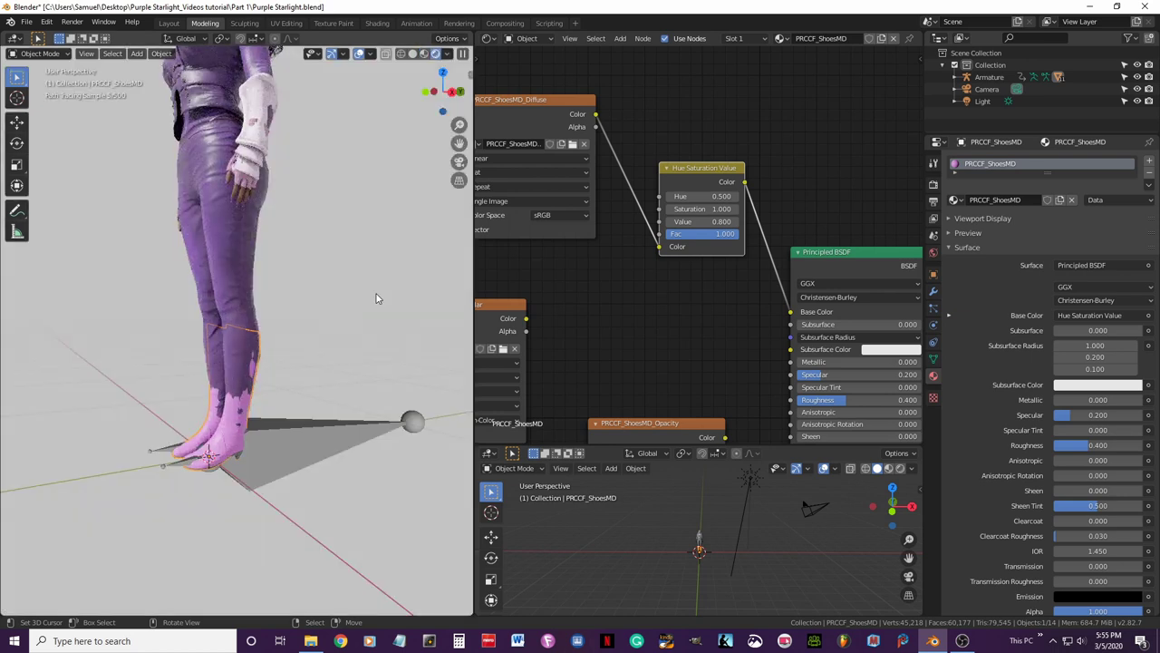
pyautogui.moveTo(378, 298); pyautogui.dragTo(387, 302, button='middle')
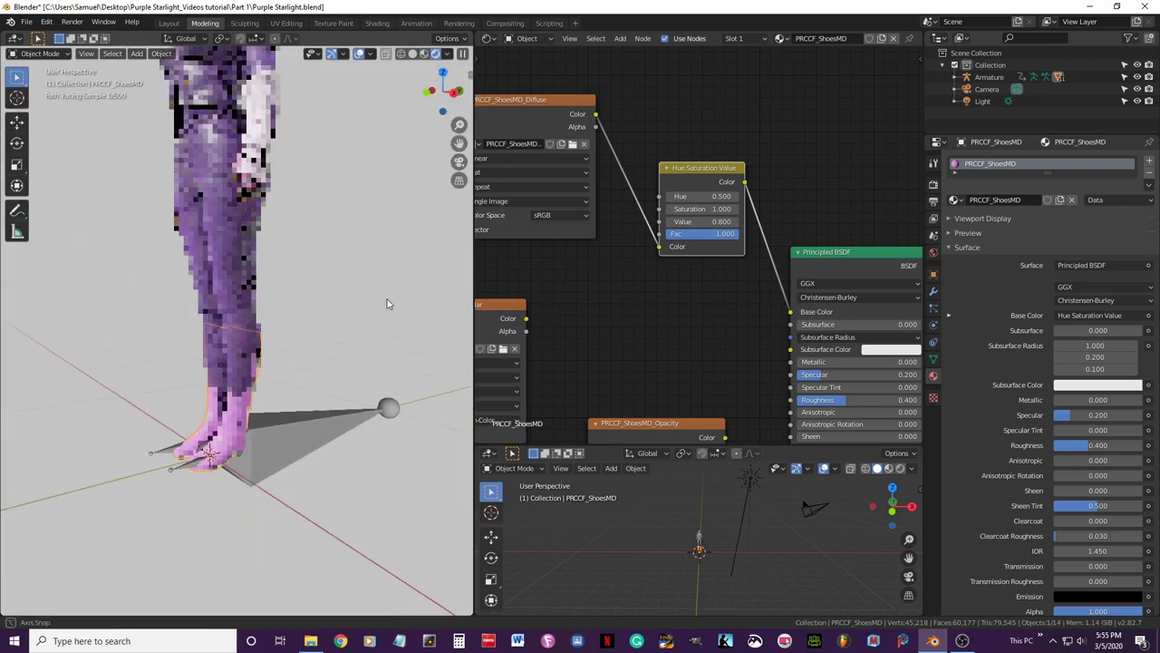
pyautogui.click(671, 210)
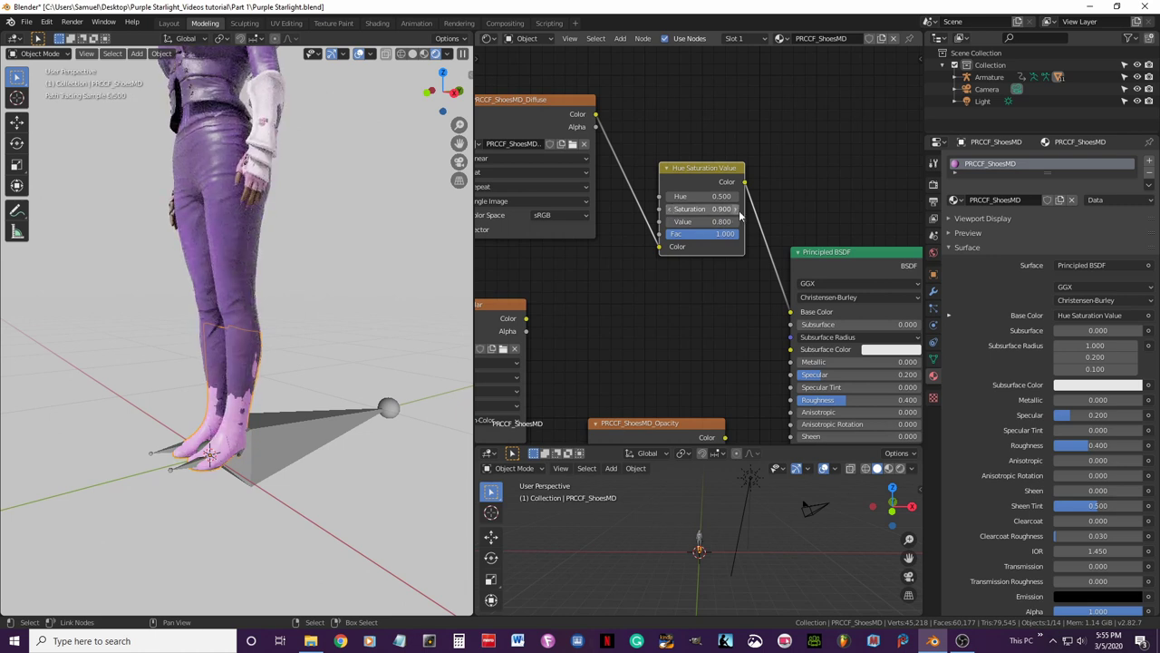
pyautogui.hotkey('ctrl', 'z')
pyautogui.moveTo(321, 353); pyautogui.dragTo(372, 363, button='middle')
pyautogui.scroll(-3, 359, 345)
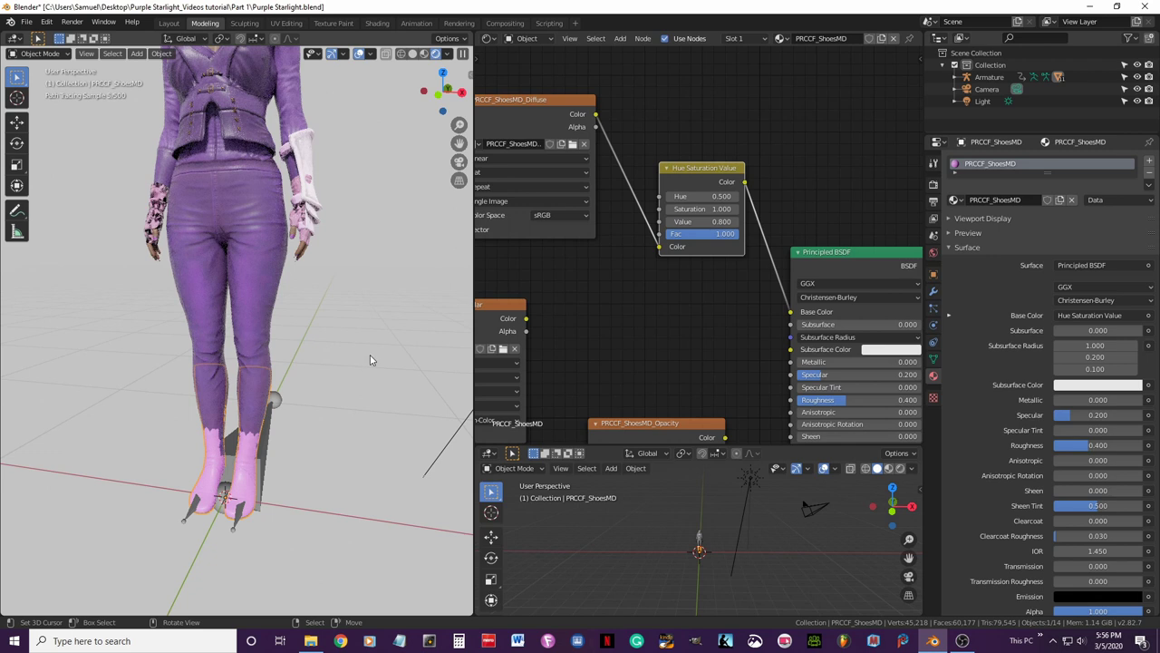
pyautogui.click(424, 54)
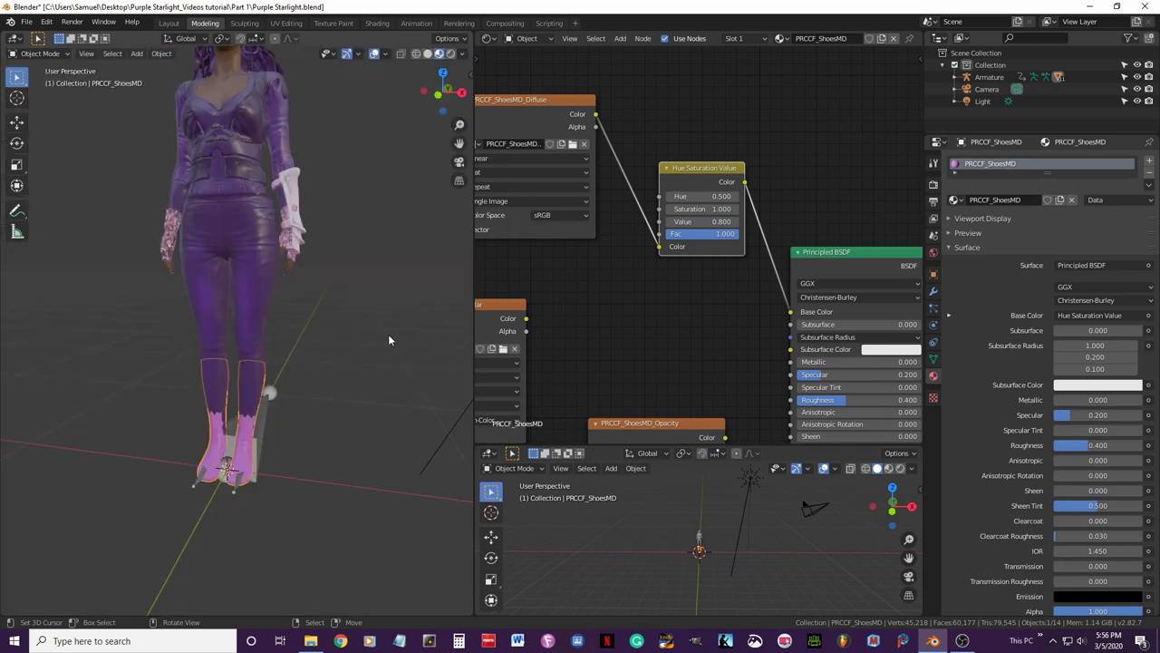
pyautogui.moveTo(389, 339); pyautogui.dragTo(324, 360, button='middle')
# Set the armature's Viewport Display to Stick with In Front enabled.
pyautogui.click(300, 448)
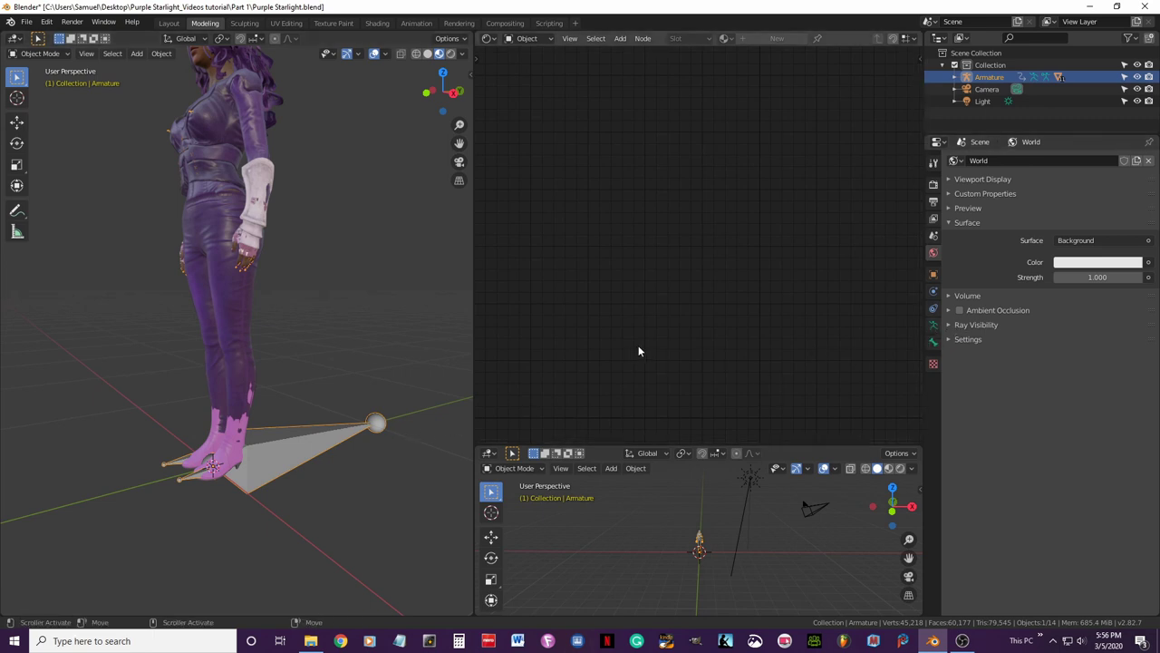
pyautogui.click(934, 326)
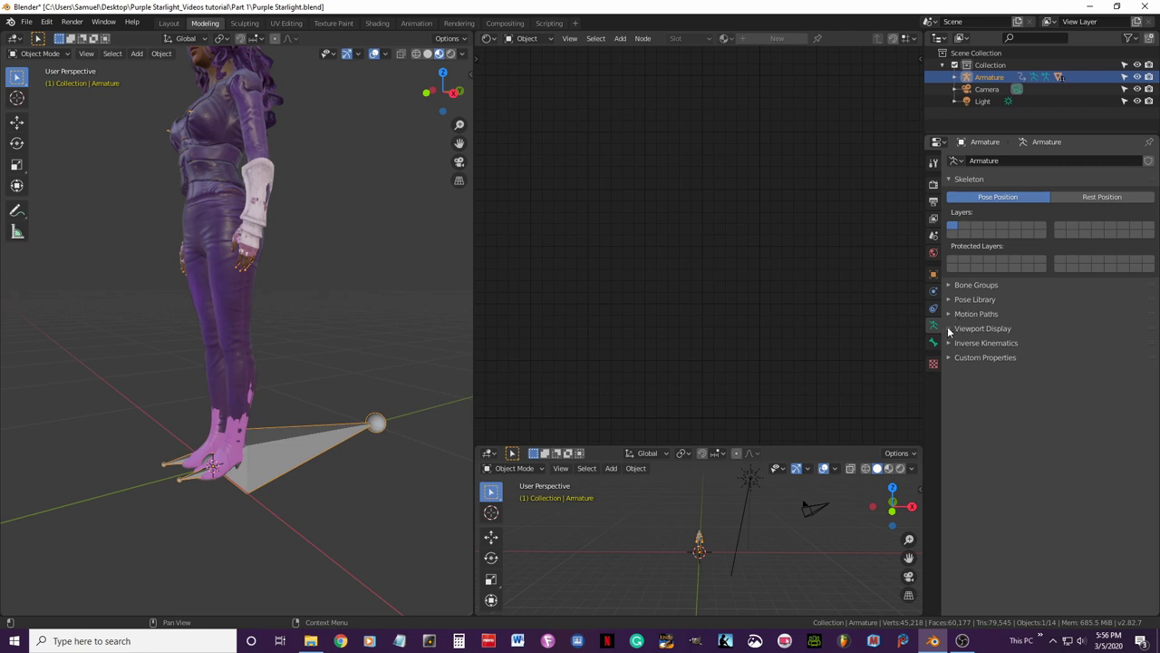
pyautogui.click(949, 329)
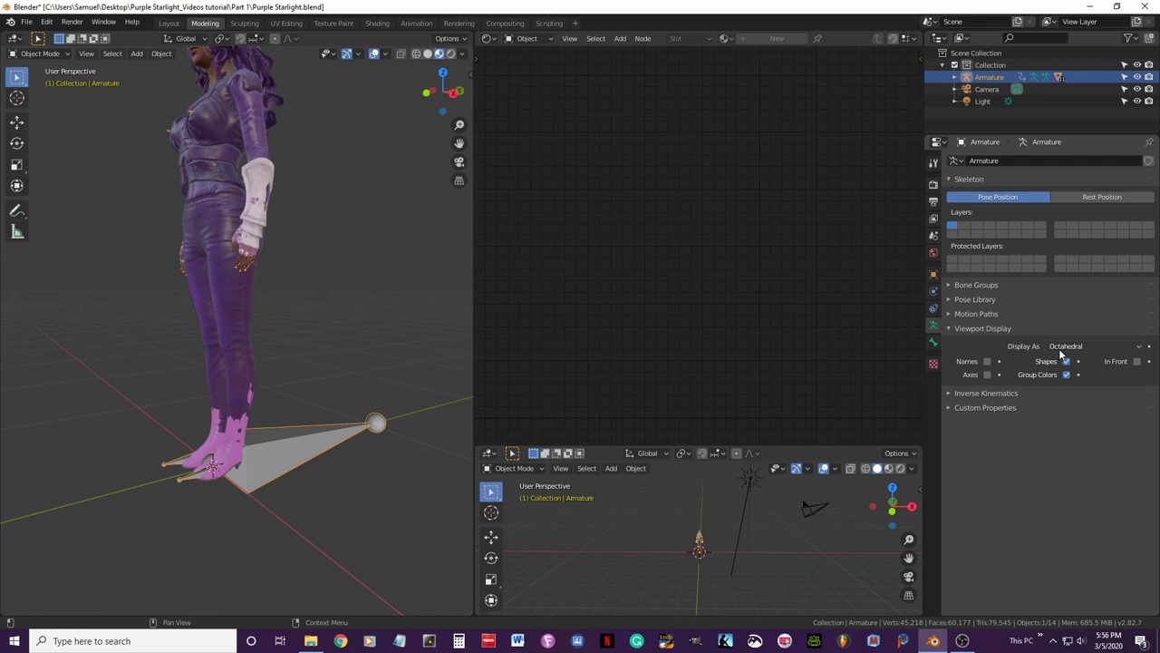
pyautogui.click(1131, 350)
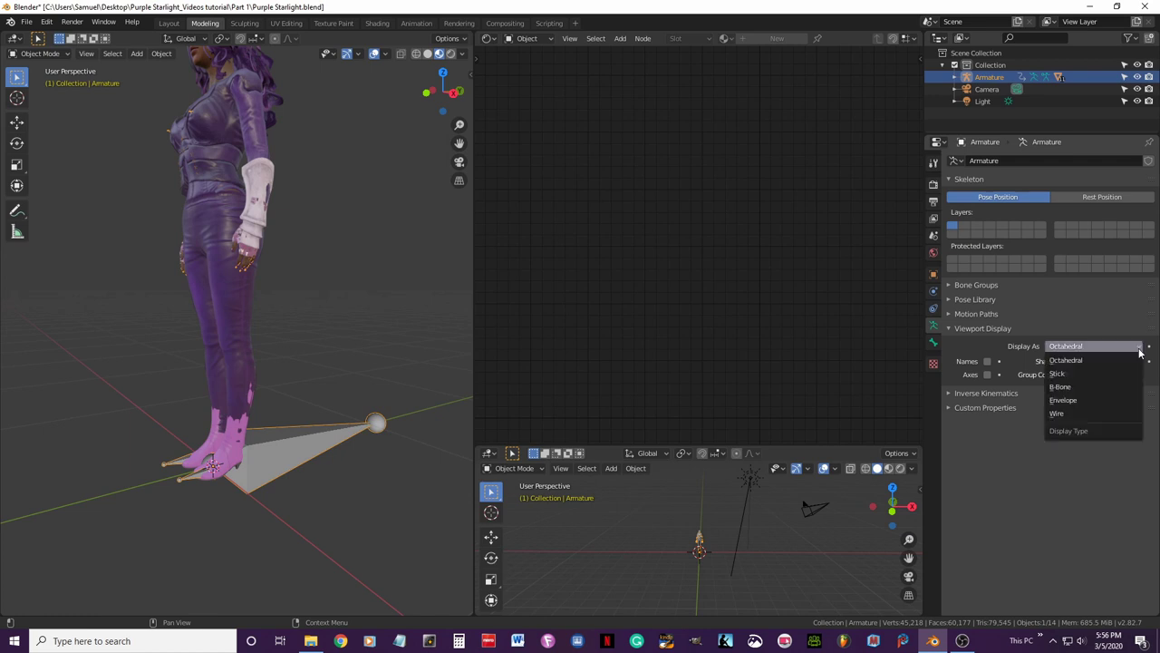
pyautogui.click(1074, 375)
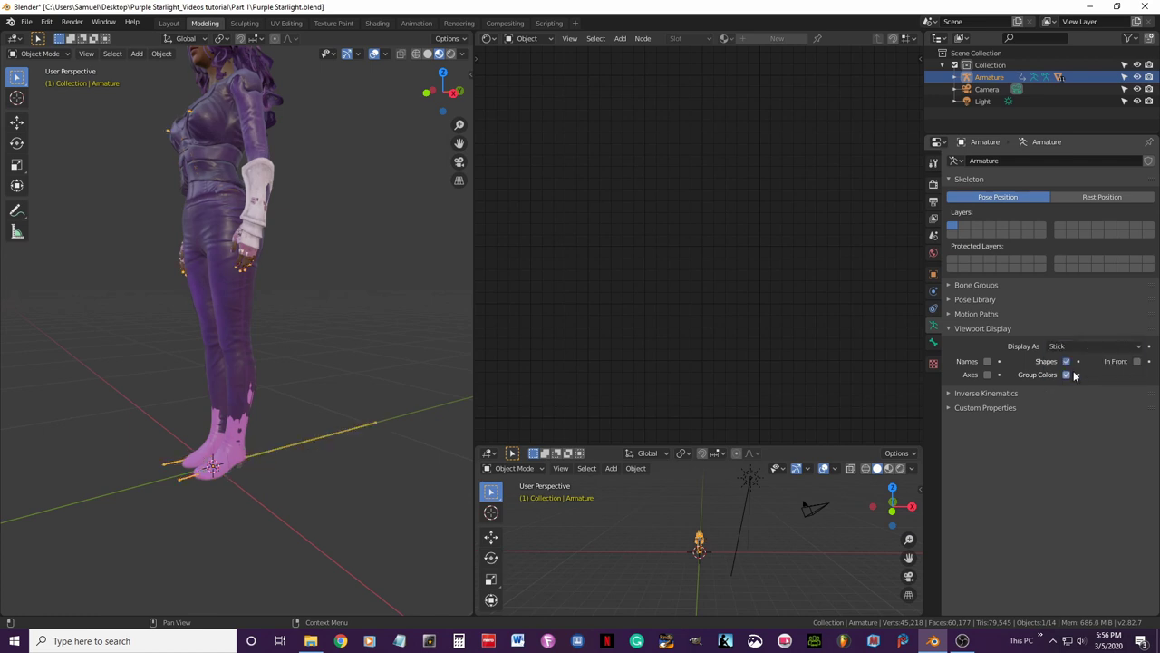
pyautogui.click(1138, 362)
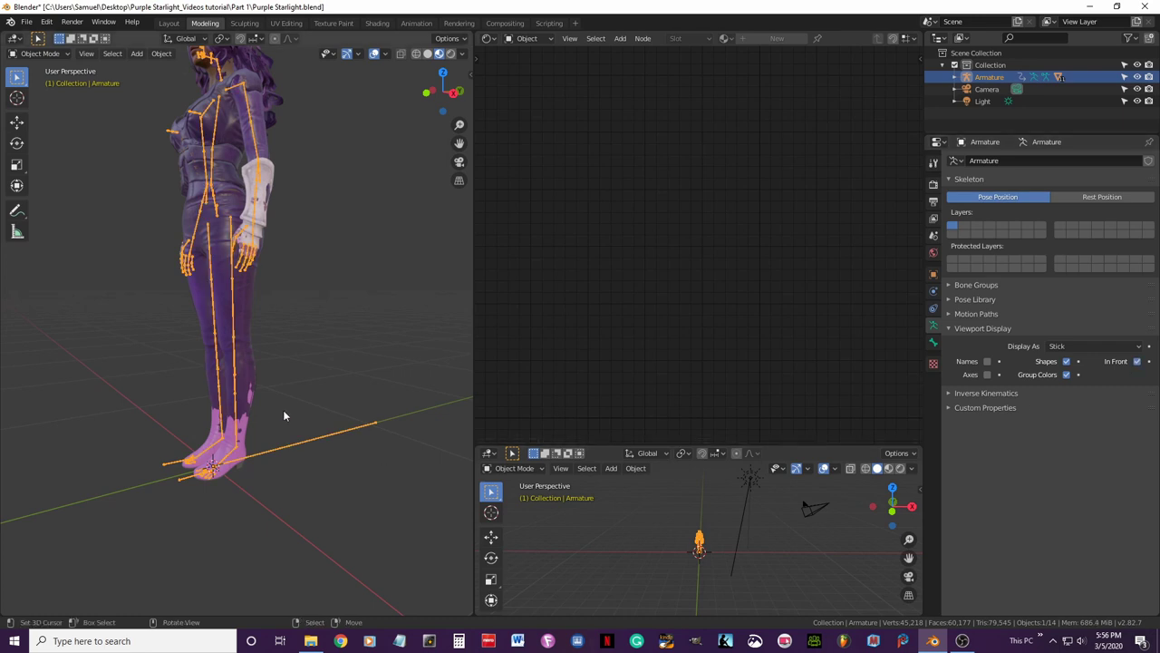
pyautogui.moveTo(348, 379); pyautogui.dragTo(345, 458, button='middle')
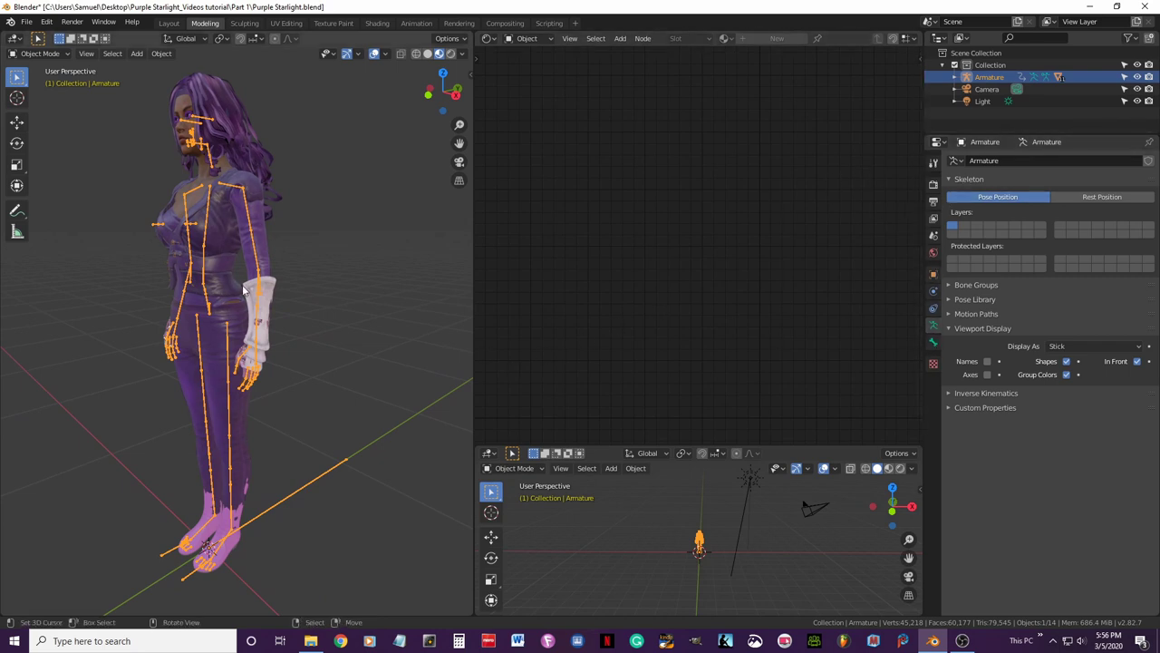
pyautogui.moveTo(241, 450); pyautogui.dragTo(339, 286, button='middle')
# Snap to Front view and select the character's left glove.
pyautogui.press('KP_1')
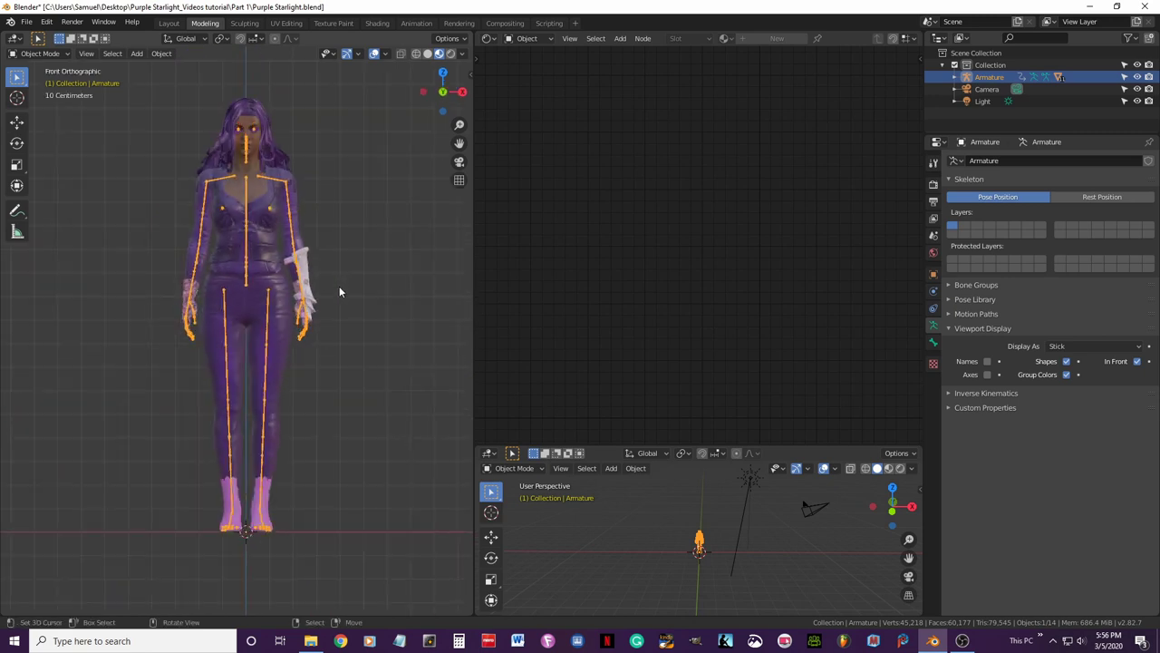
pyautogui.scroll(2, 320, 289)
pyautogui.scroll(2, 319, 289)
pyautogui.click(90, 212)
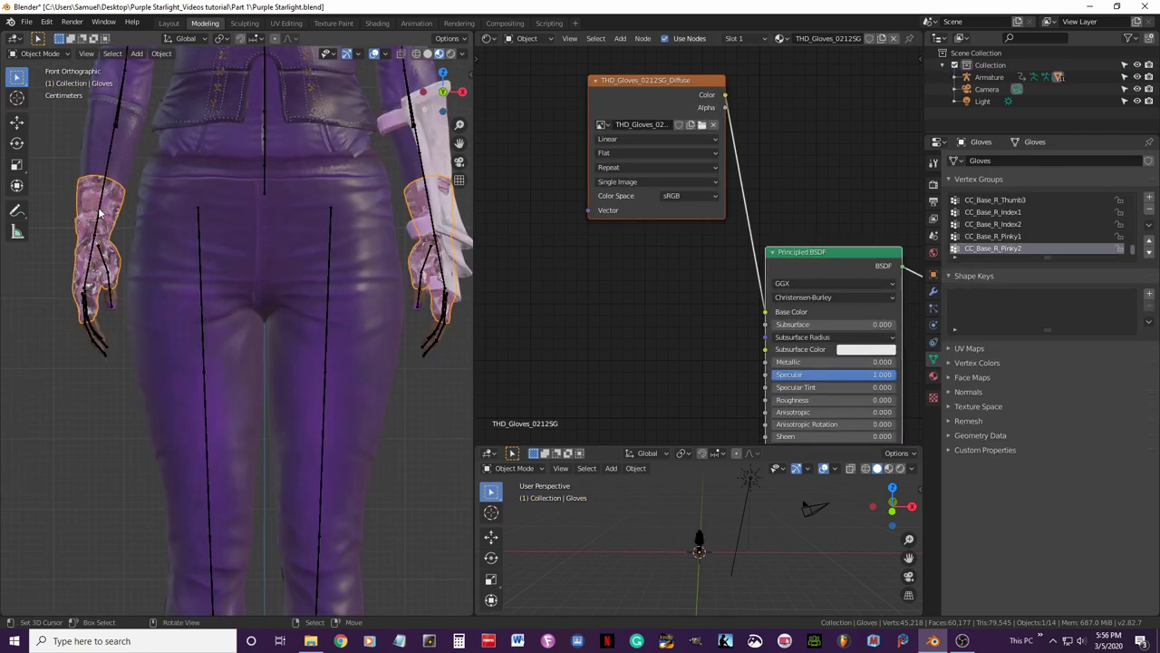
# Zoom and orbit around the figure to inspect both pink gloves.
pyautogui.scroll(-1, 170, 263)
pyautogui.moveTo(170, 263); pyautogui.dragTo(203, 313, button='middle')
pyautogui.scroll(3, 204, 315)
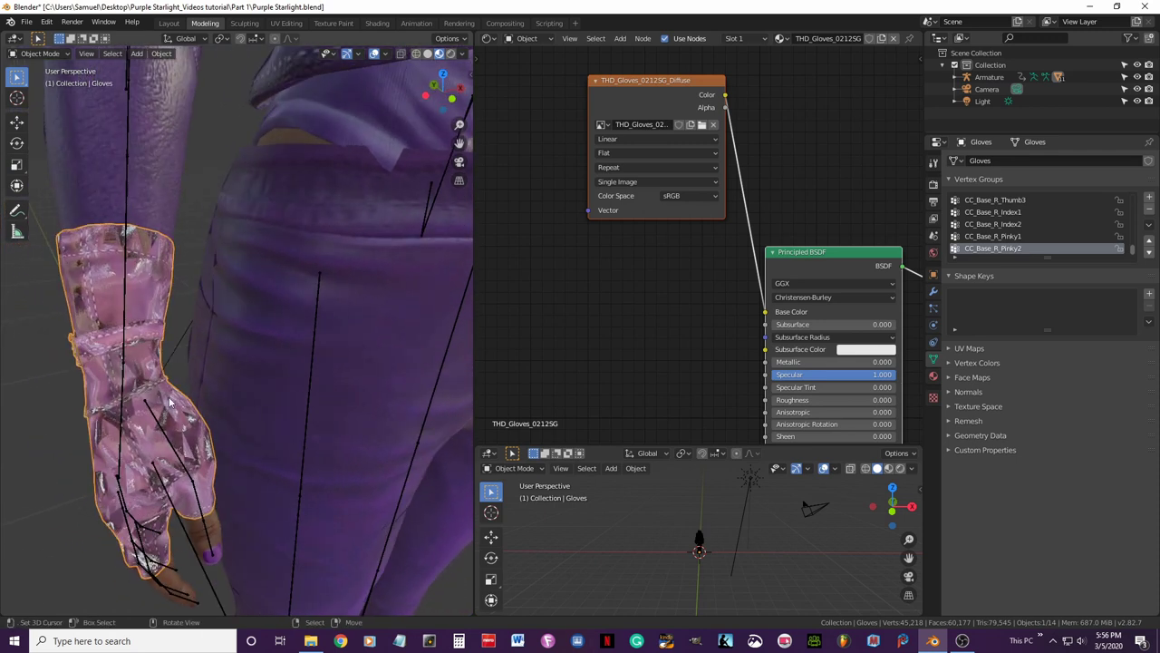
pyautogui.scroll(-4, 169, 413)
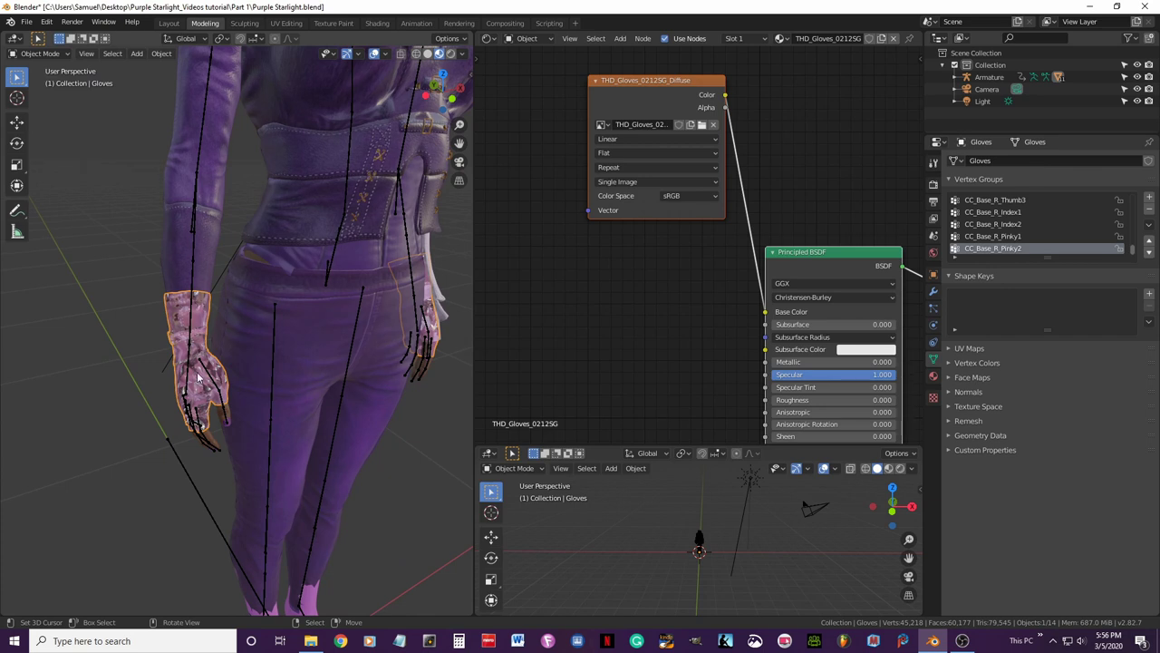
pyautogui.scroll(5, 218, 422)
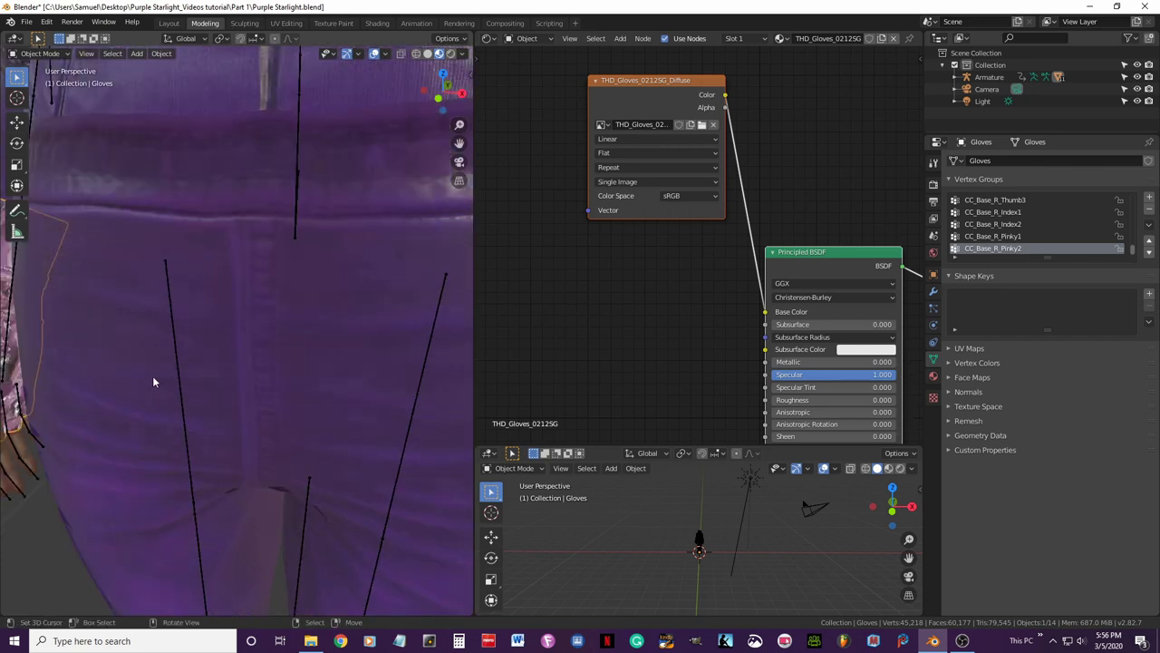
pyautogui.scroll(-5, 188, 370)
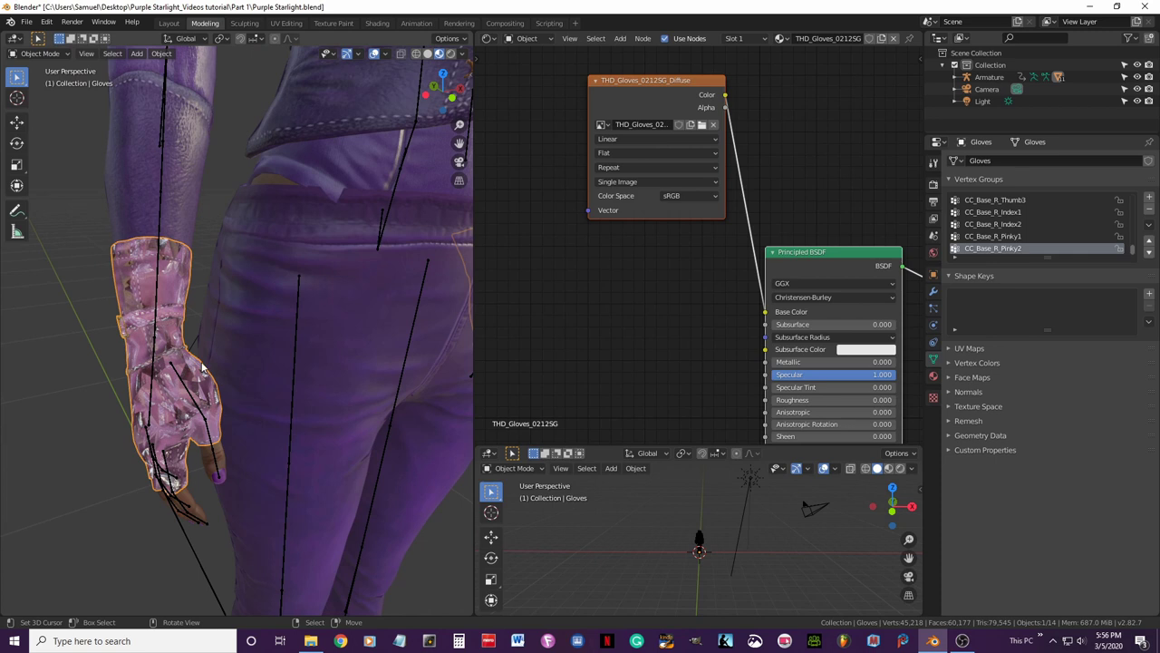
pyautogui.moveTo(190, 369); pyautogui.dragTo(333, 370, button='middle')
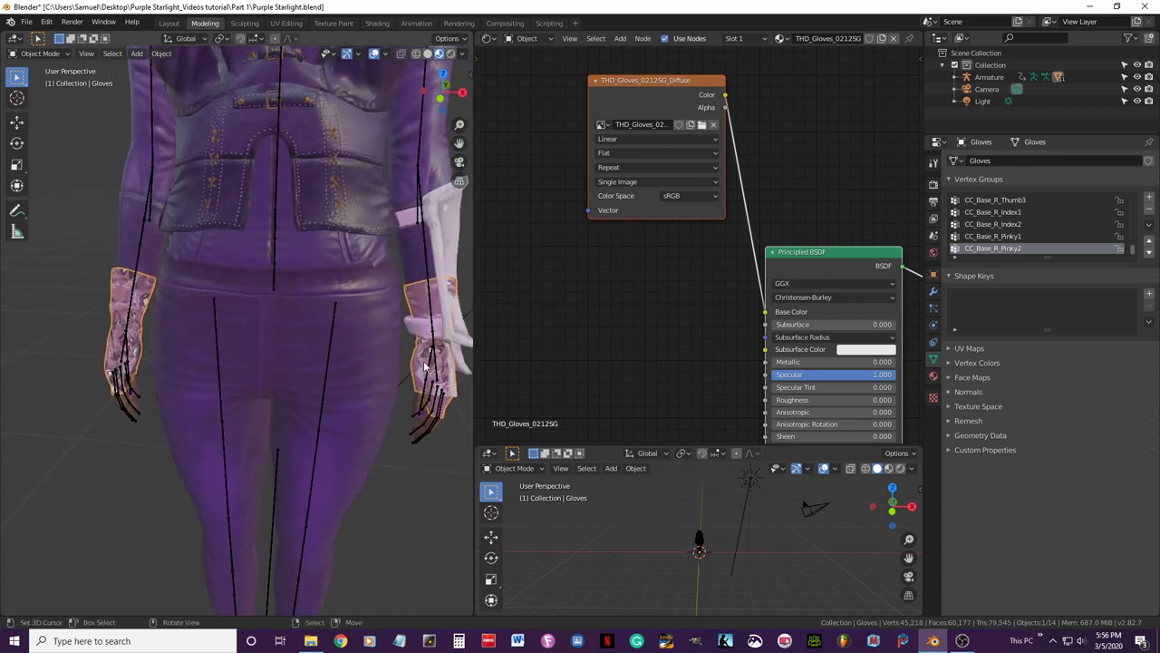
pyautogui.moveTo(160, 334)
pyautogui.mouseDown(button='middle')
pyautogui.moveTo(180, 326)
pyautogui.moveTo(162, 324)
pyautogui.mouseUp(button='middle')
# Add a Subdivision Surface modifier to the gloves and lower its Render levels to 1.
pyautogui.click(934, 291)
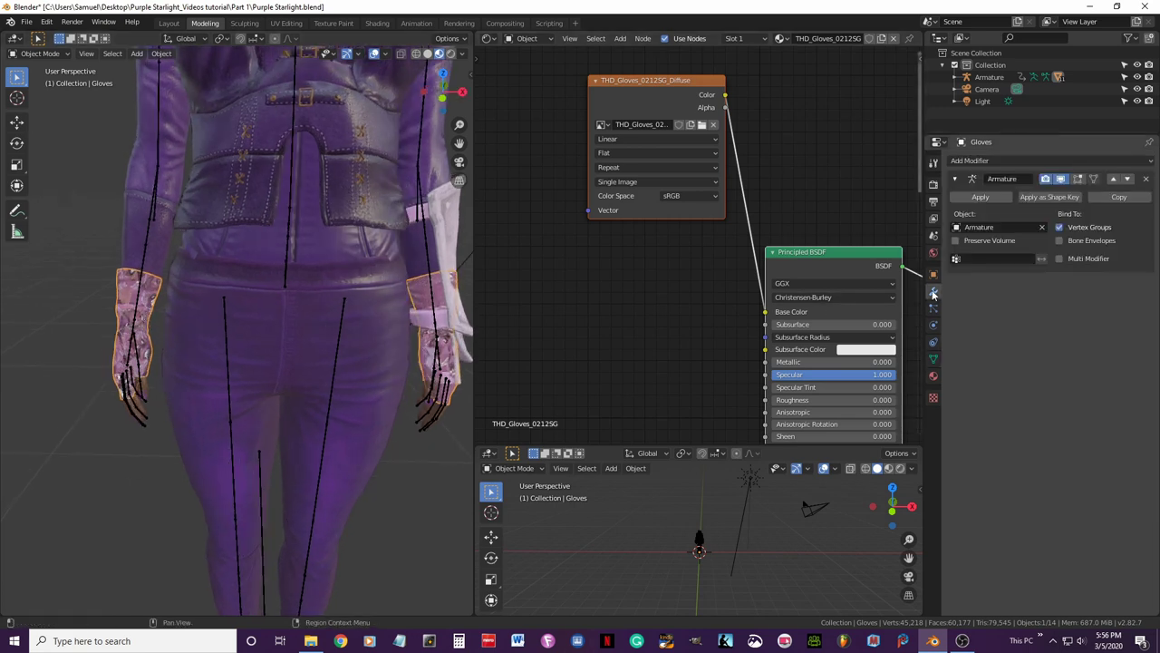
pyautogui.click(982, 160)
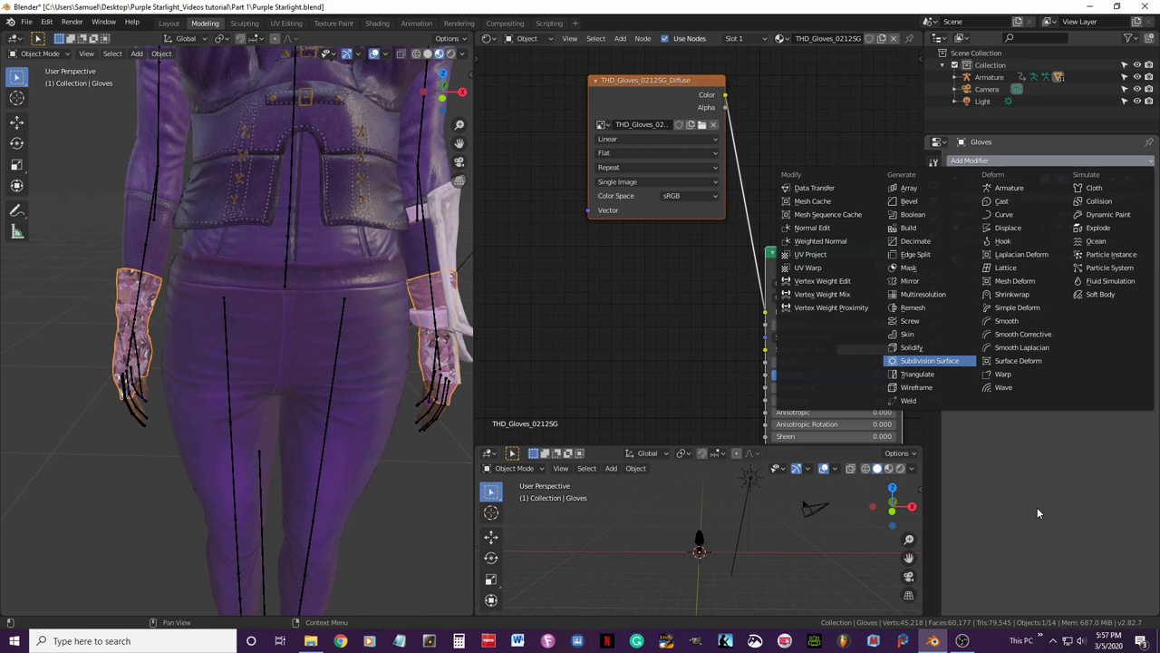
pyautogui.press('Return')
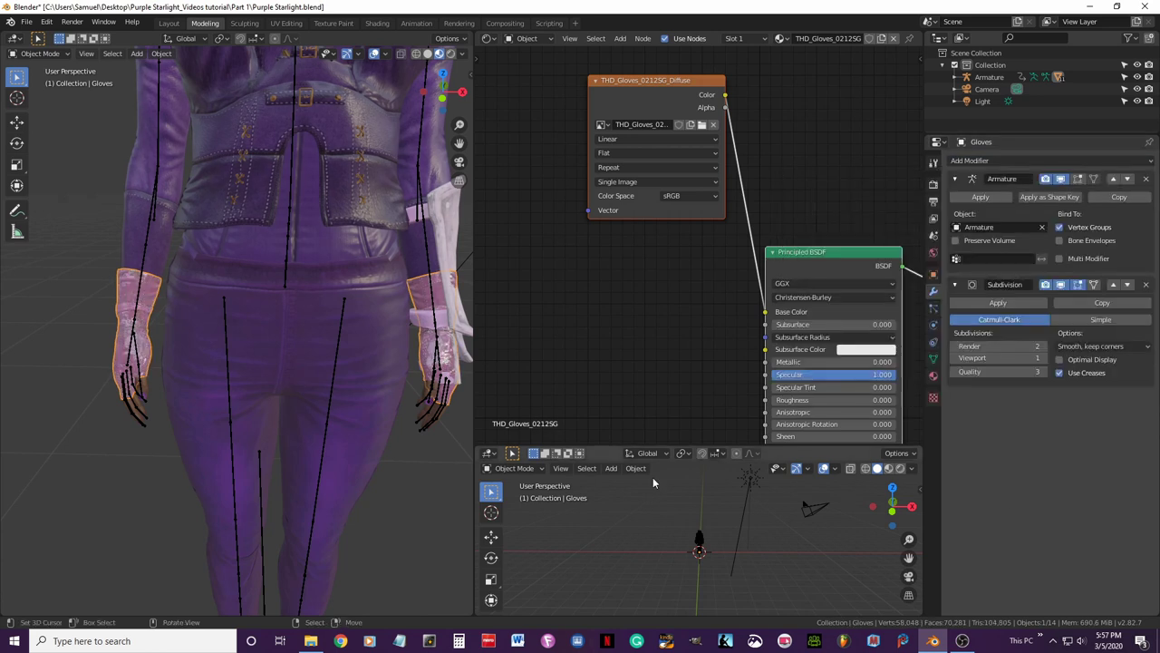
pyautogui.moveTo(396, 455); pyautogui.dragTo(230, 367, button='middle')
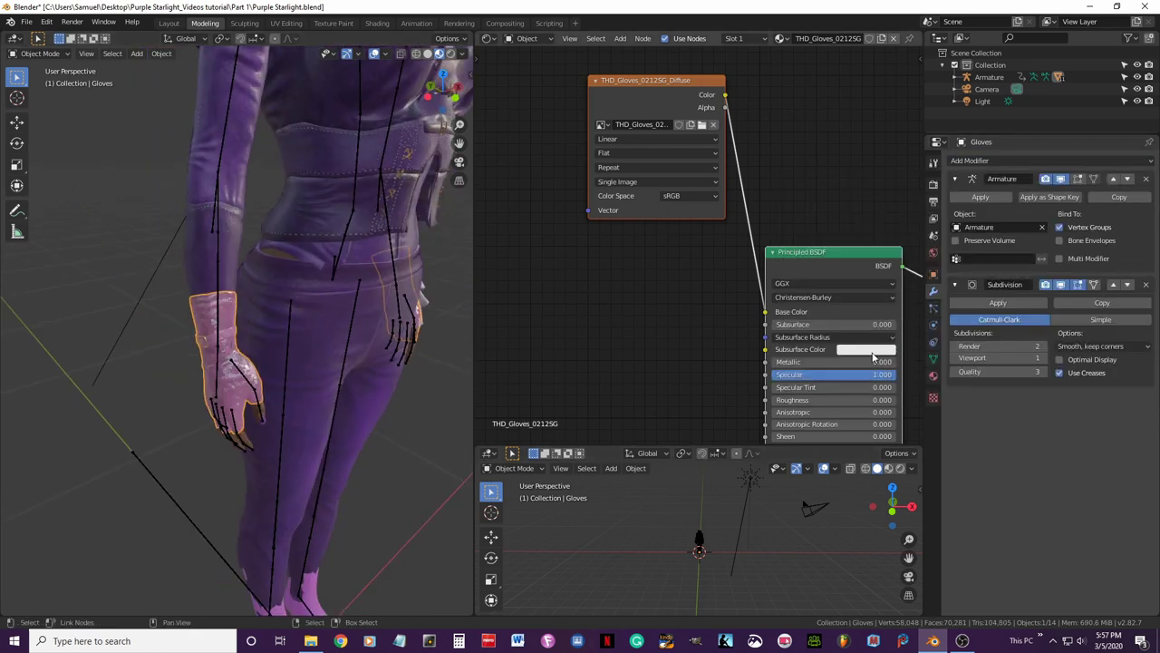
pyautogui.click(953, 346)
pyautogui.moveTo(305, 356); pyautogui.dragTo(252, 345, button='middle')
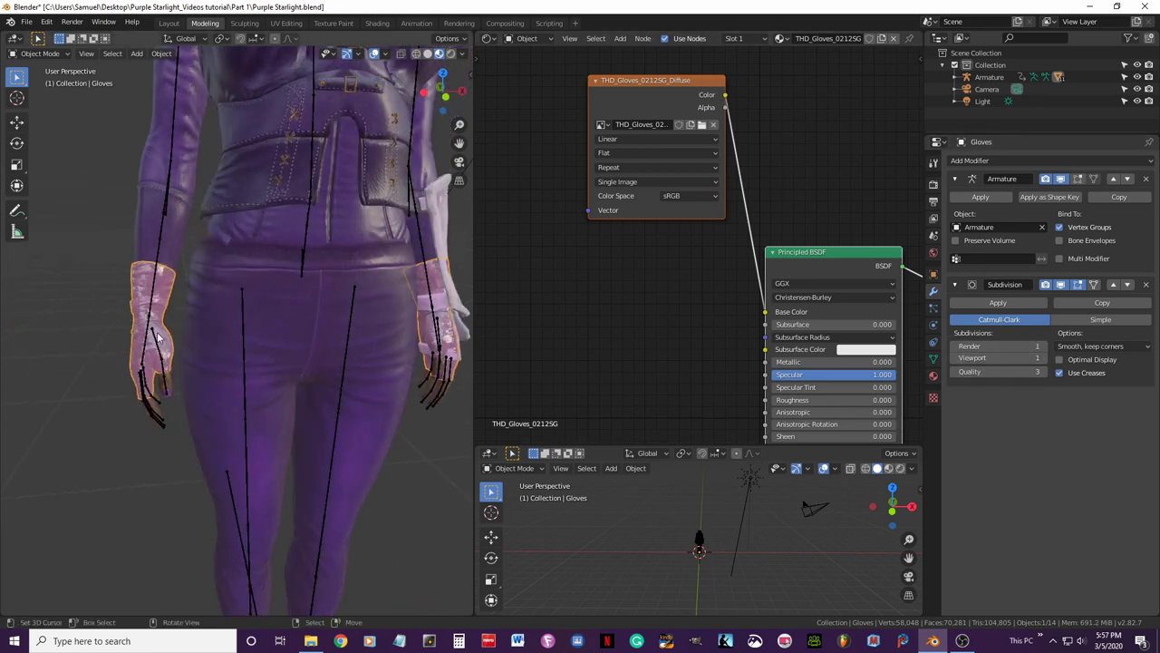
pyautogui.moveTo(158, 337)
pyautogui.mouseDown(button='middle')
pyautogui.moveTo(213, 331)
pyautogui.moveTo(178, 325)
pyautogui.moveTo(201, 315)
pyautogui.moveTo(159, 318)
pyautogui.mouseUp(button='middle')
pyautogui.scroll(2, 196, 320)
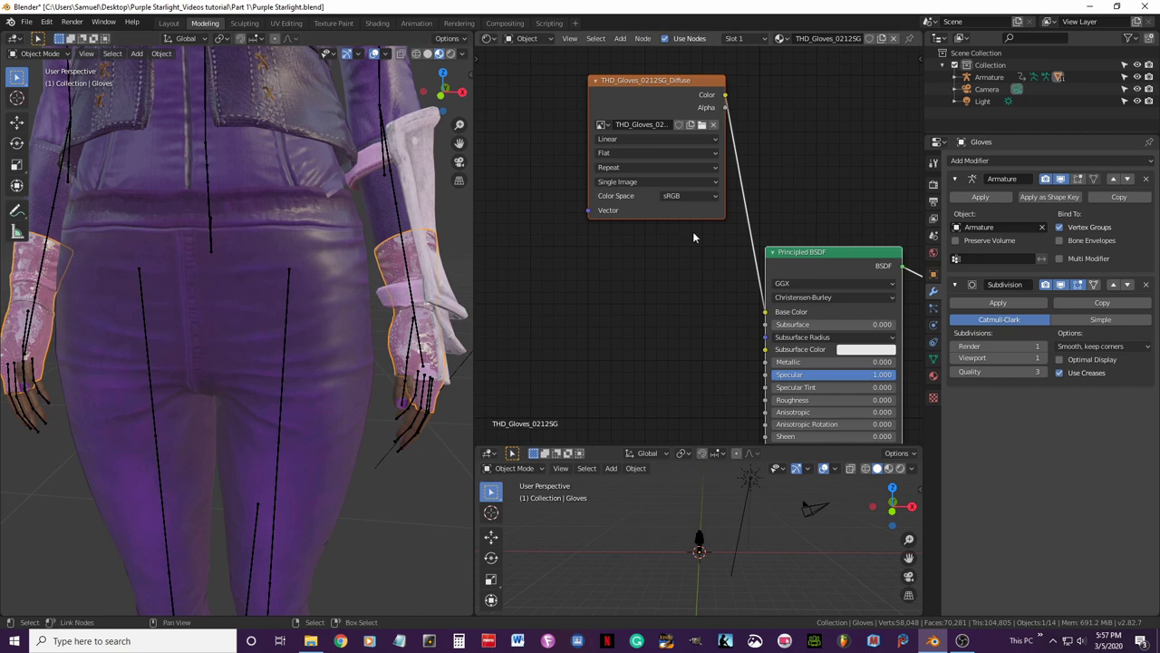
# Set the glove material's Specular to 0.2 and Roughness to 0.4.
pyautogui.moveTo(766, 331); pyautogui.dragTo(685, 181, button='middle')
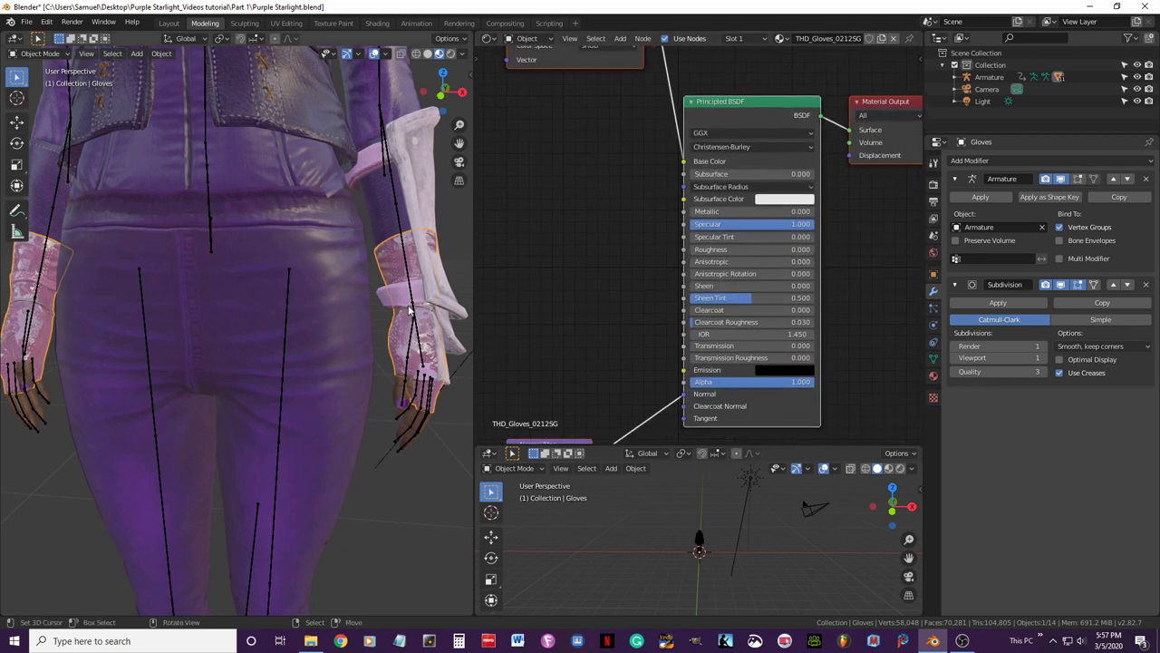
pyautogui.click(785, 223)
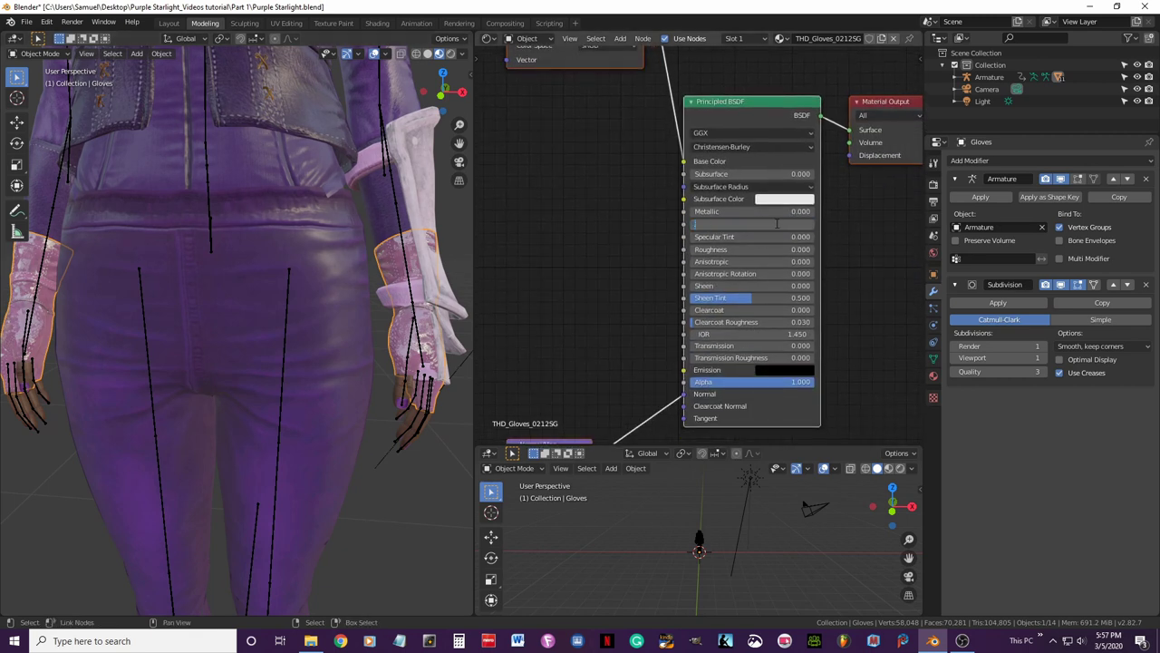
pyautogui.write('.2')
pyautogui.press('Return')
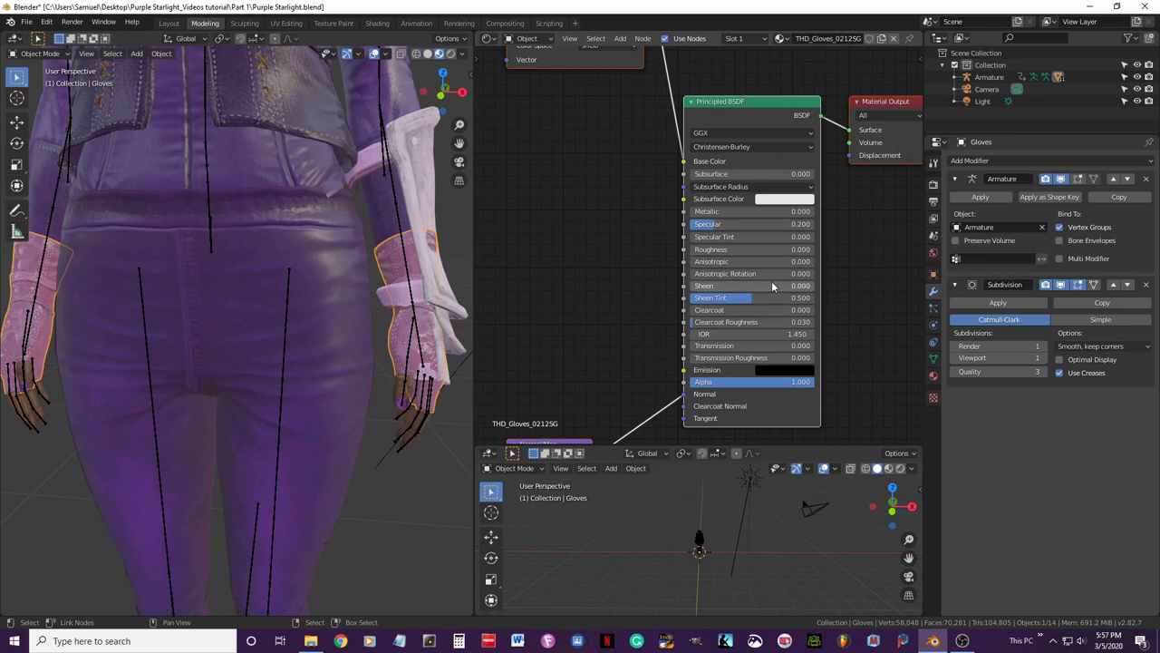
pyautogui.click(789, 249)
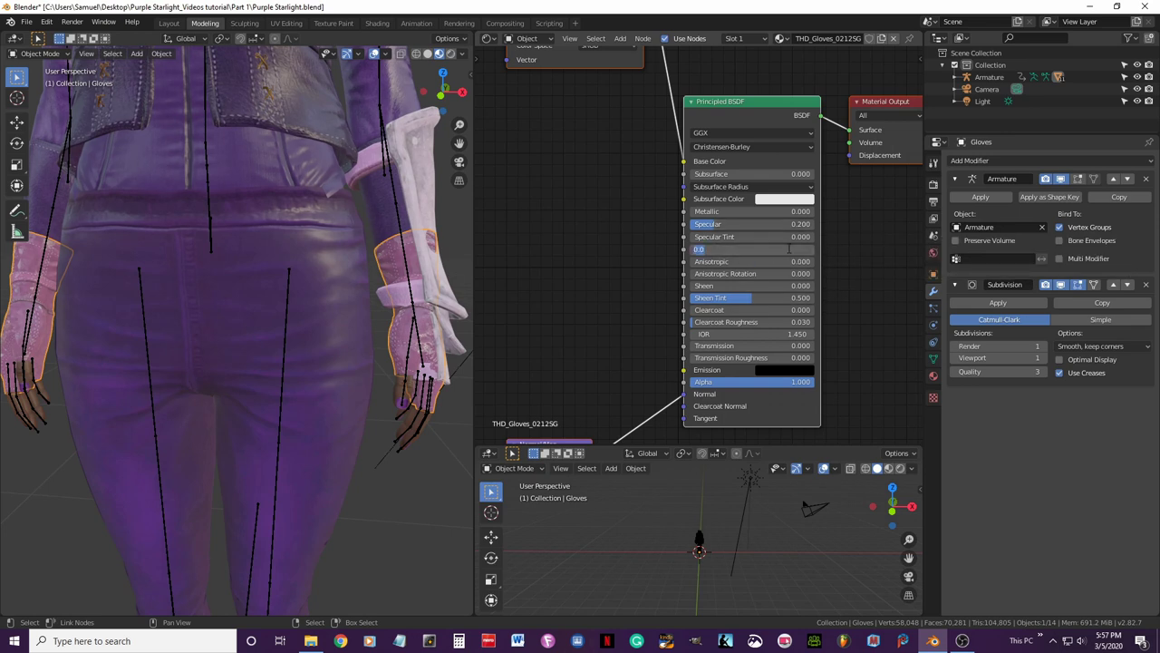
pyautogui.write('.4')
pyautogui.press('Return')
# Save the Purple Starlight blend file.
pyautogui.scroll(-5, 375, 360)
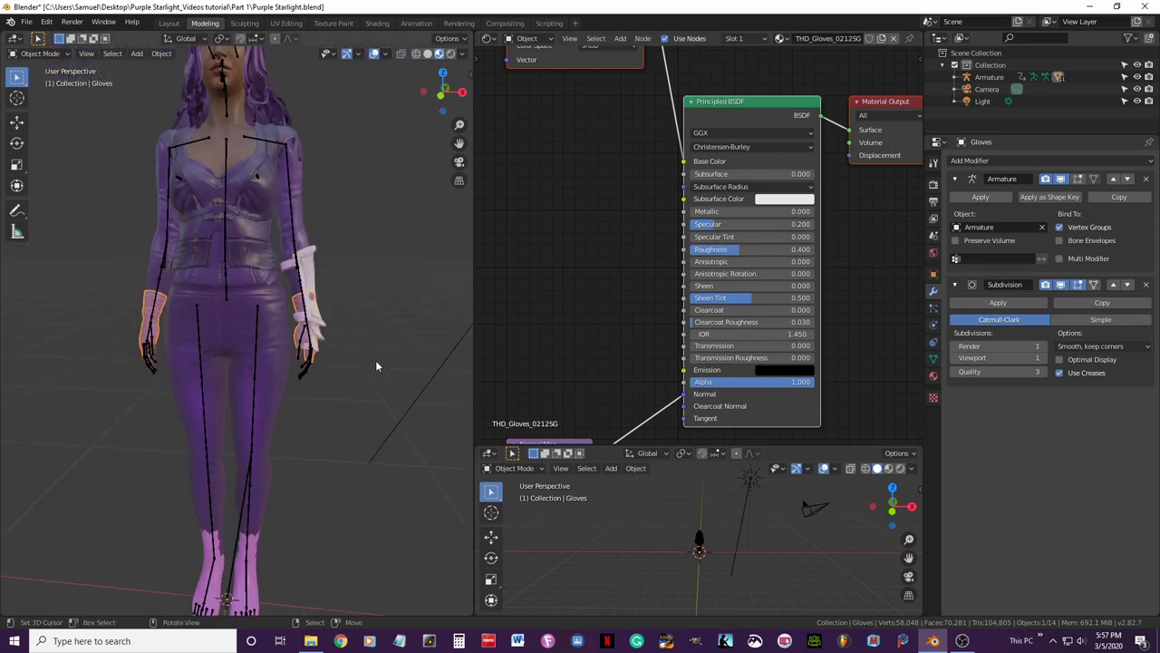
pyautogui.moveTo(375, 359); pyautogui.dragTo(344, 357, button='middle')
pyautogui.scroll(4, 310, 368)
pyautogui.hotkey('ctrl', 's')
# Hide overlays, check the gloves in Rendered shading, then return to Material Preview.
pyautogui.scroll(-4, 345, 356)
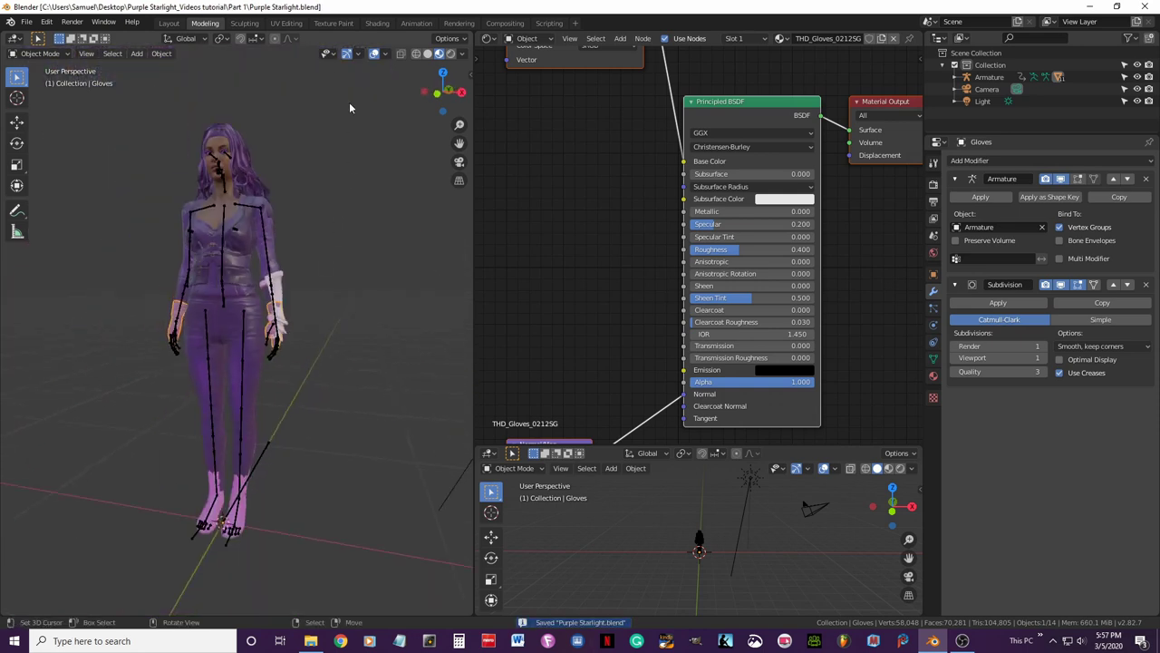
pyautogui.click(374, 53)
pyautogui.click(450, 53)
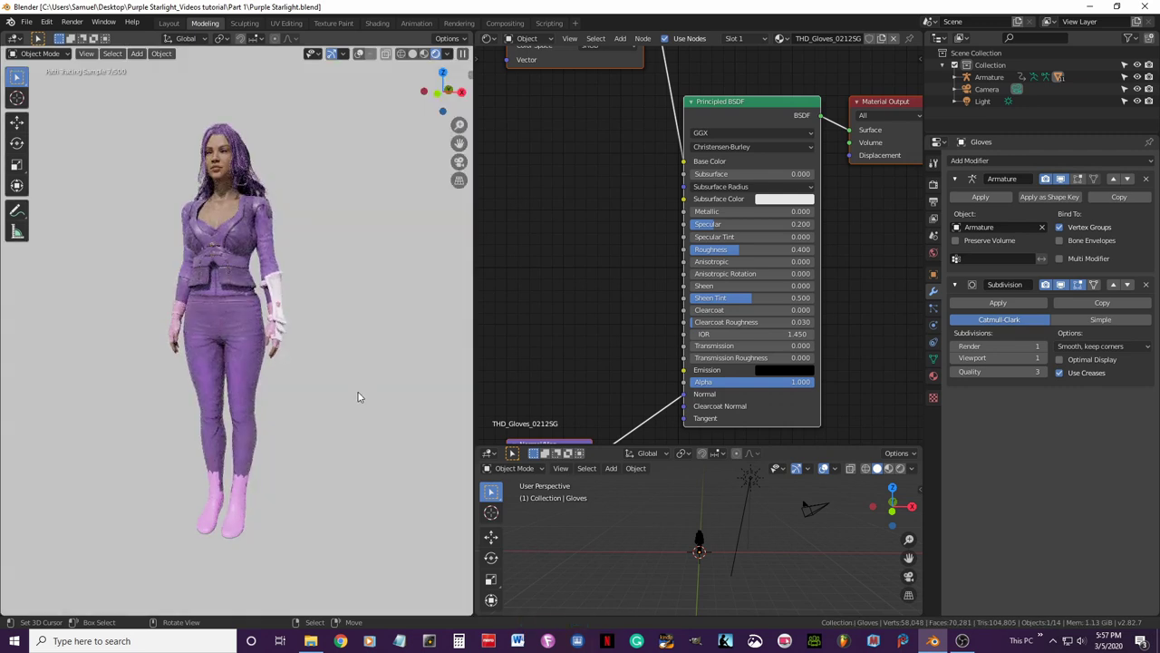
pyautogui.scroll(5, 358, 397)
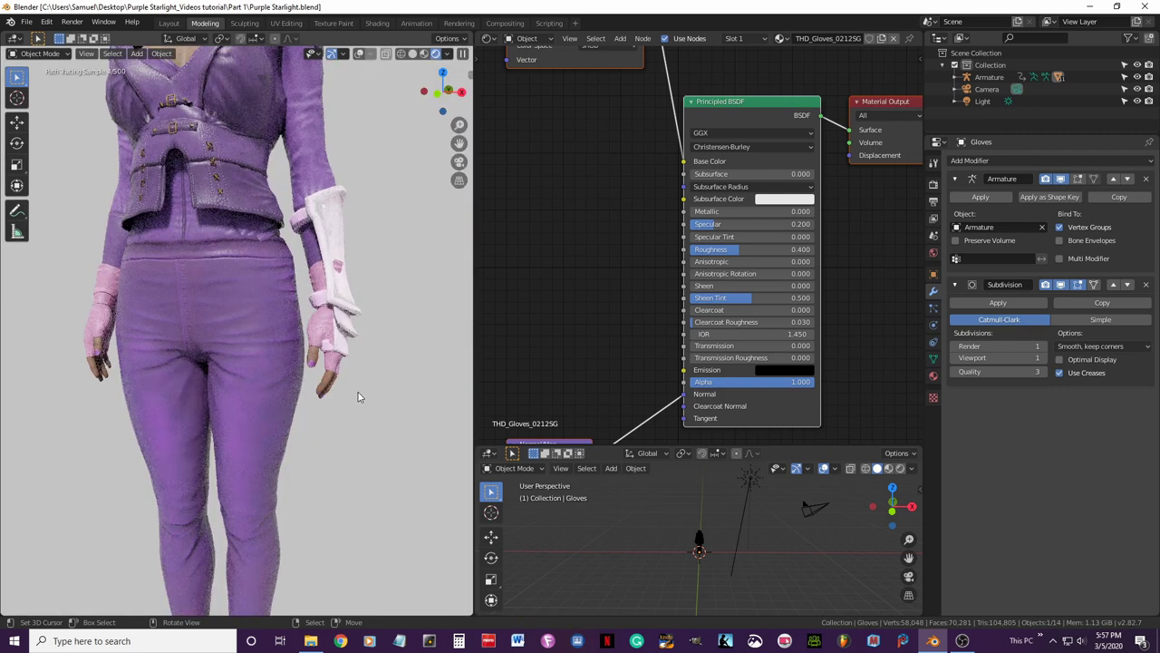
pyautogui.scroll(-4, 358, 396)
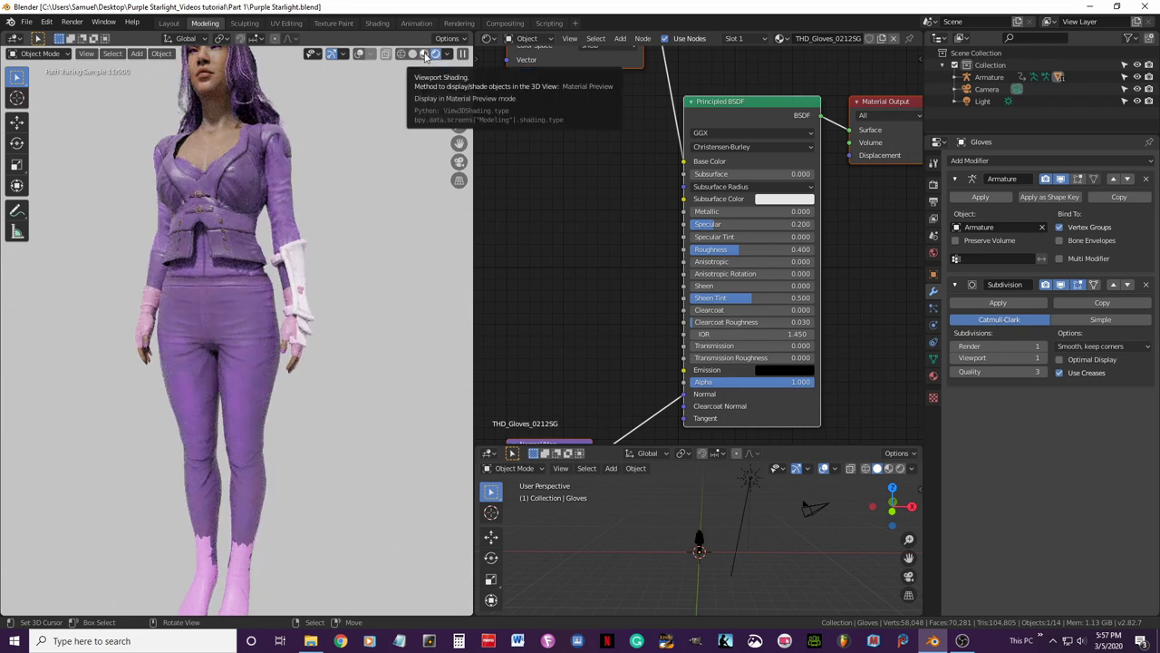
pyautogui.click(426, 54)
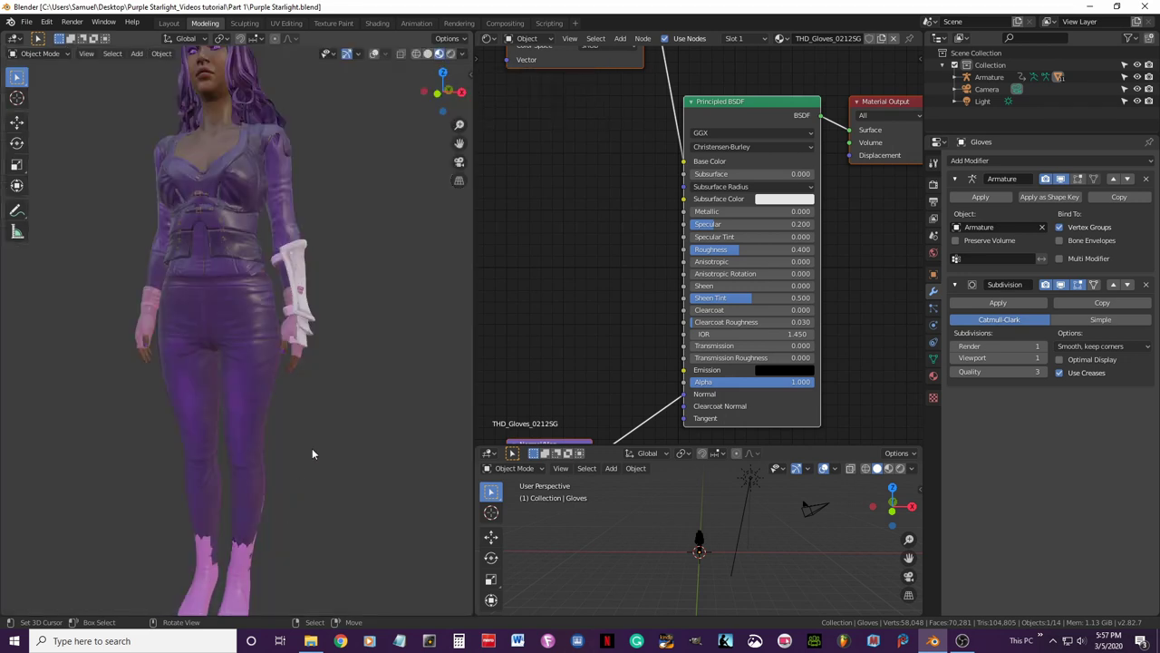
pyautogui.moveTo(312, 448); pyautogui.dragTo(334, 428, button='middle')
# Select the vambrace on the forearm and turn the viewport overlays back on.
pyautogui.scroll(6, 249, 325)
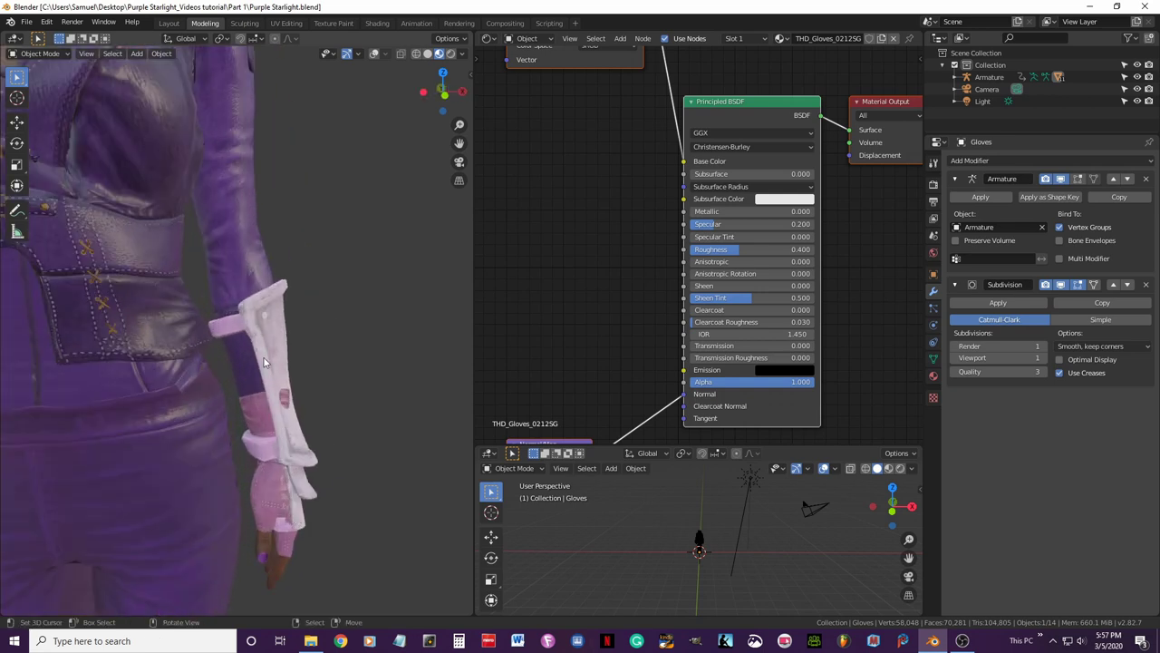
pyautogui.click(231, 328)
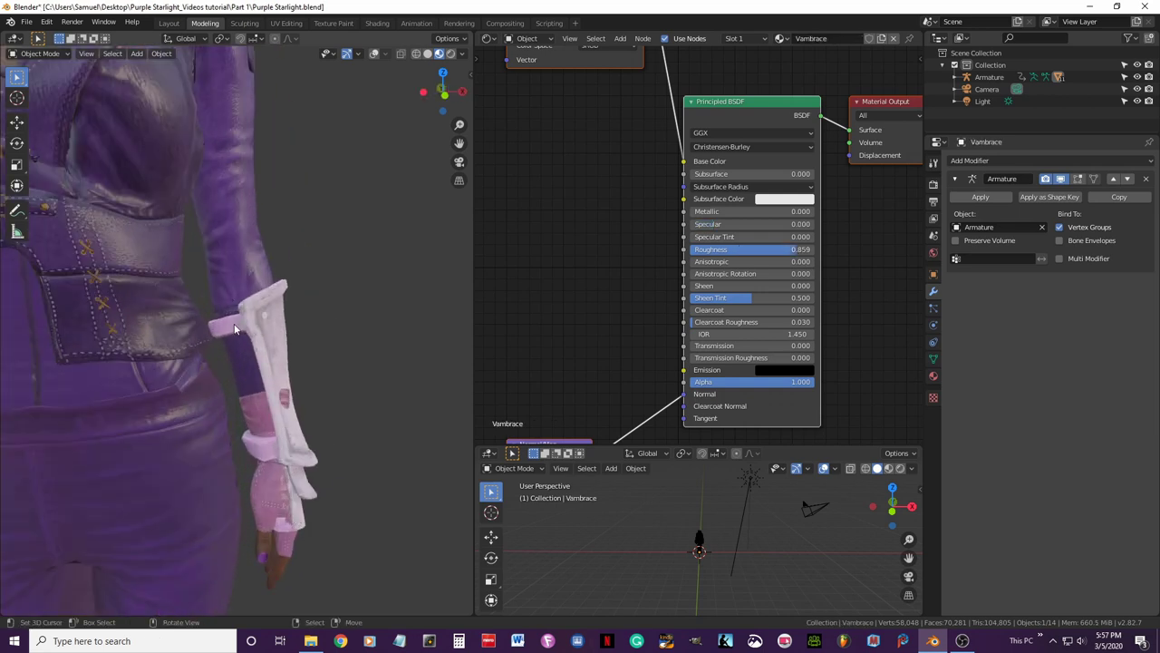
pyautogui.click(375, 55)
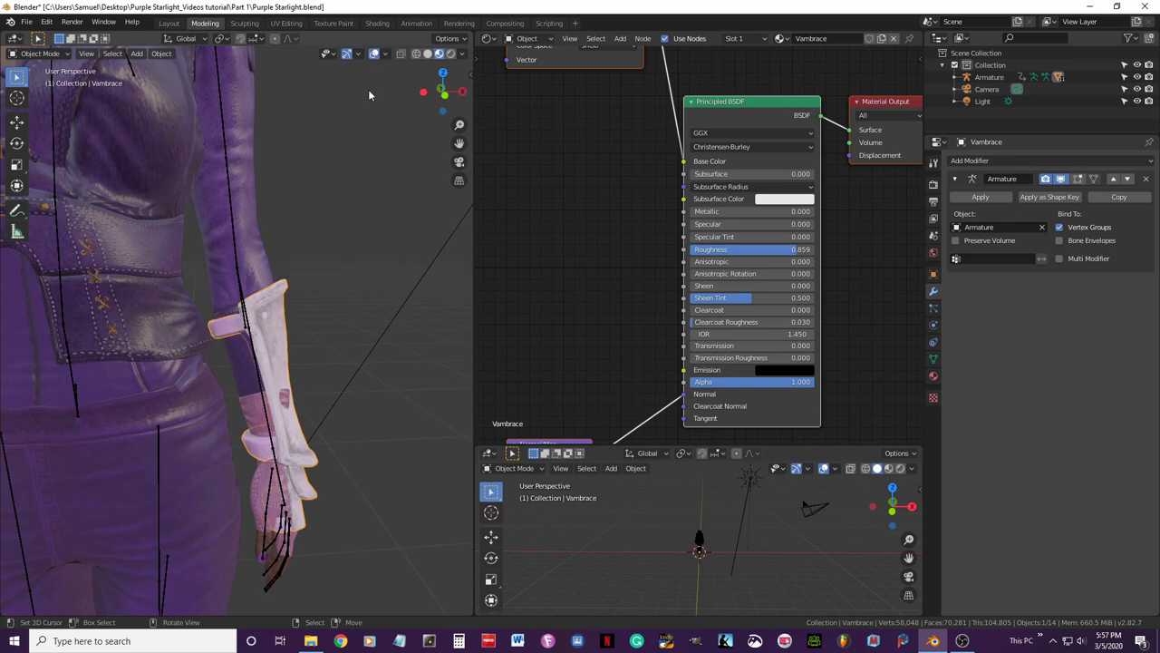
pyautogui.scroll(-8, 347, 447)
pyautogui.moveTo(306, 449)
pyautogui.mouseDown(button='middle')
pyautogui.moveTo(272, 469)
pyautogui.moveTo(150, 478)
pyautogui.moveTo(324, 455)
pyautogui.moveTo(317, 445)
pyautogui.mouseUp(button='middle')
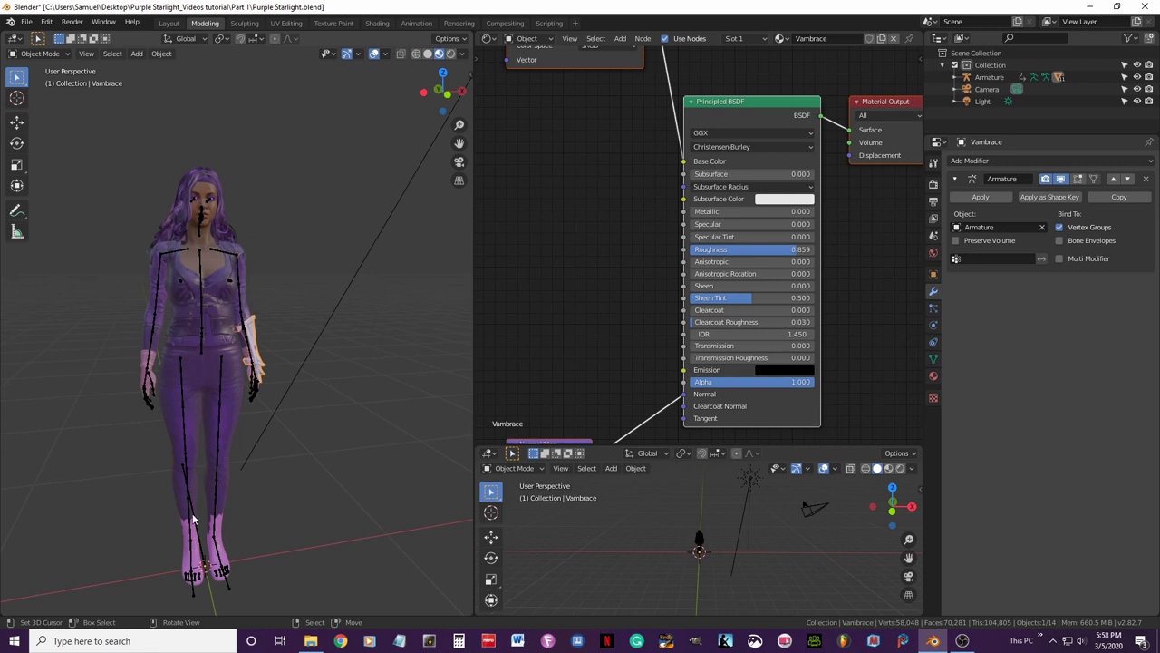
pyautogui.scroll(8, 262, 398)
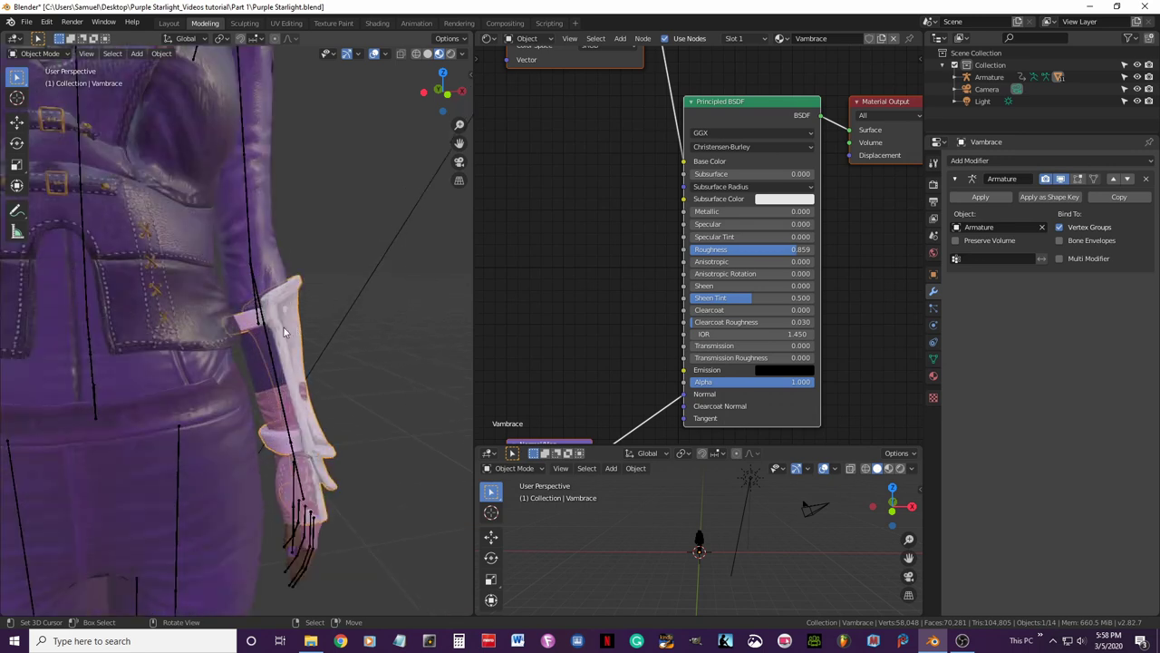
pyautogui.moveTo(331, 359); pyautogui.dragTo(310, 373, button='middle')
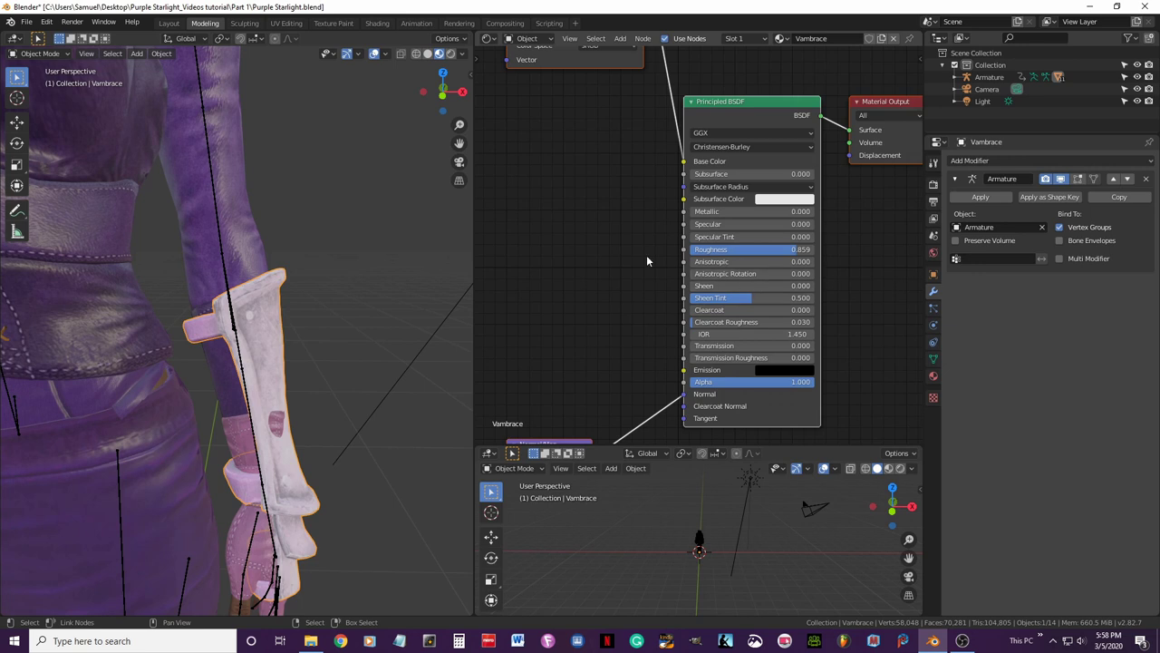
# Set the Vambrace material's Roughness to 0.4 and Specular to 0.2.
pyautogui.click(777, 250)
pyautogui.press('BackSpace')
pyautogui.write('.4')
pyautogui.click(763, 224)
pyautogui.write('.2')
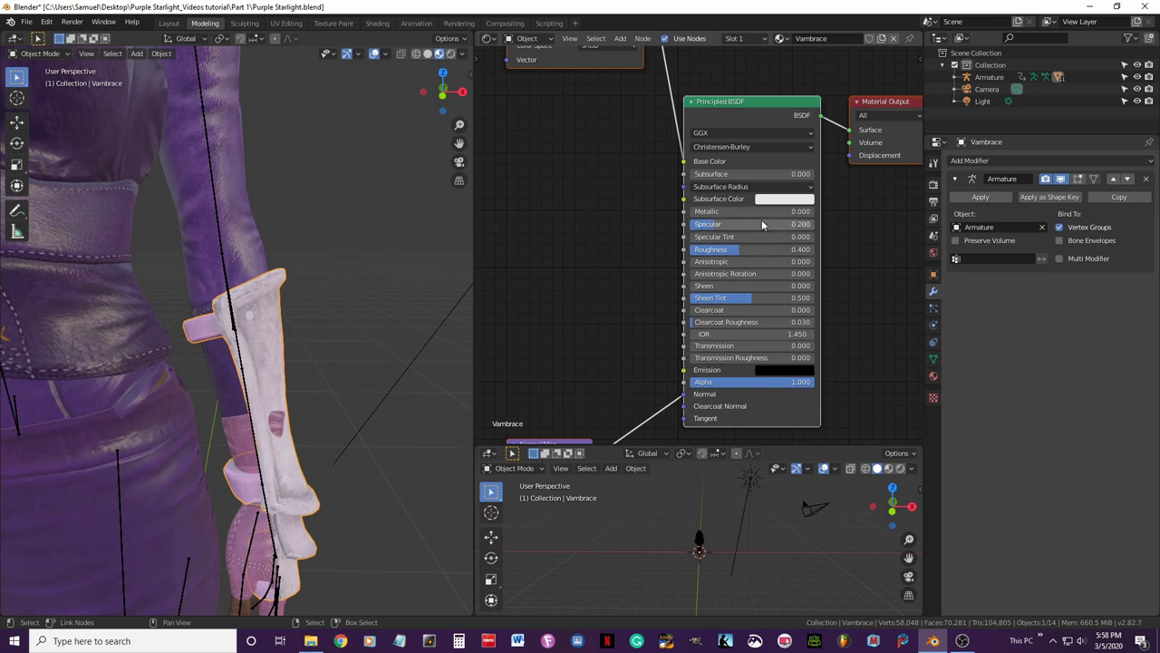
pyautogui.press('Return')
pyautogui.scroll(-1, 529, 260)
# Move the vambrace image texture node aside and insert a Hue/Saturation/Value node.
pyautogui.scroll(3, 352, 381)
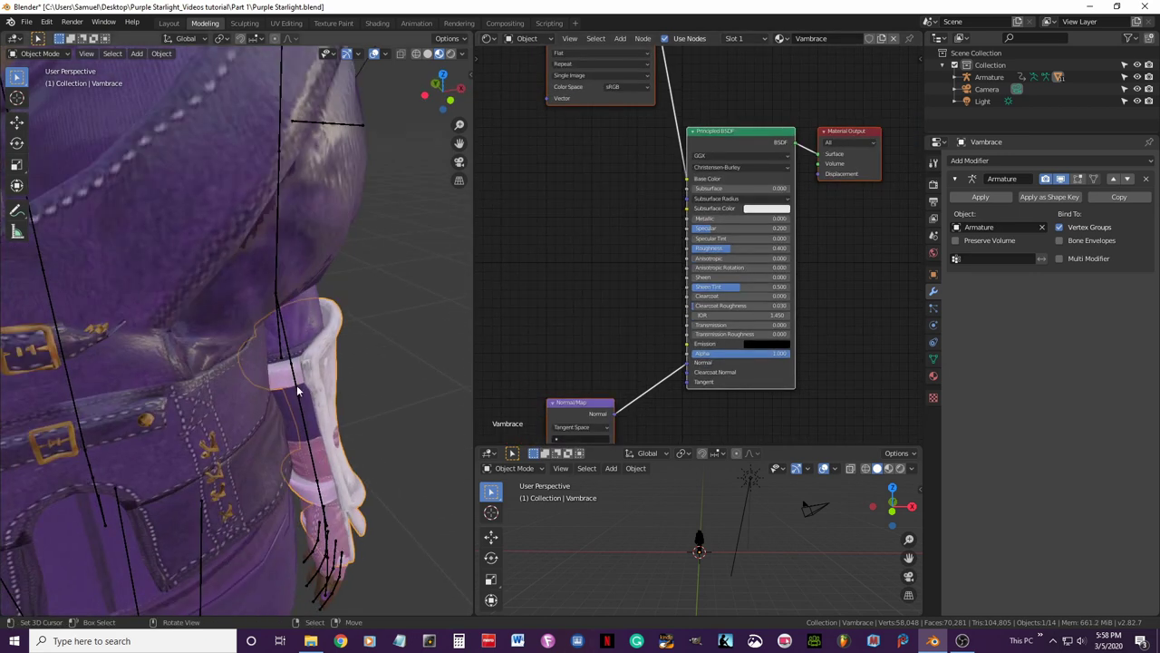
pyautogui.moveTo(300, 391); pyautogui.dragTo(256, 398, button='middle')
pyautogui.scroll(-2, 625, 203)
pyautogui.click(617, 68)
pyautogui.moveTo(619, 72); pyautogui.dragTo(523, 166)
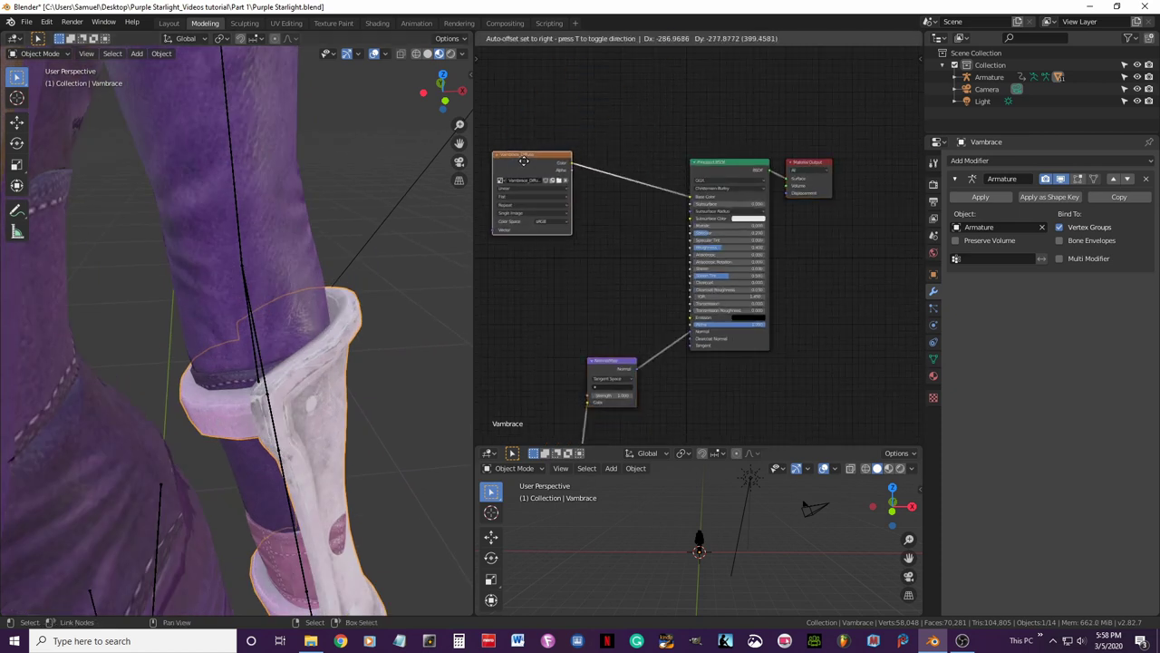
pyautogui.click(620, 38)
pyautogui.moveTo(640, 107)
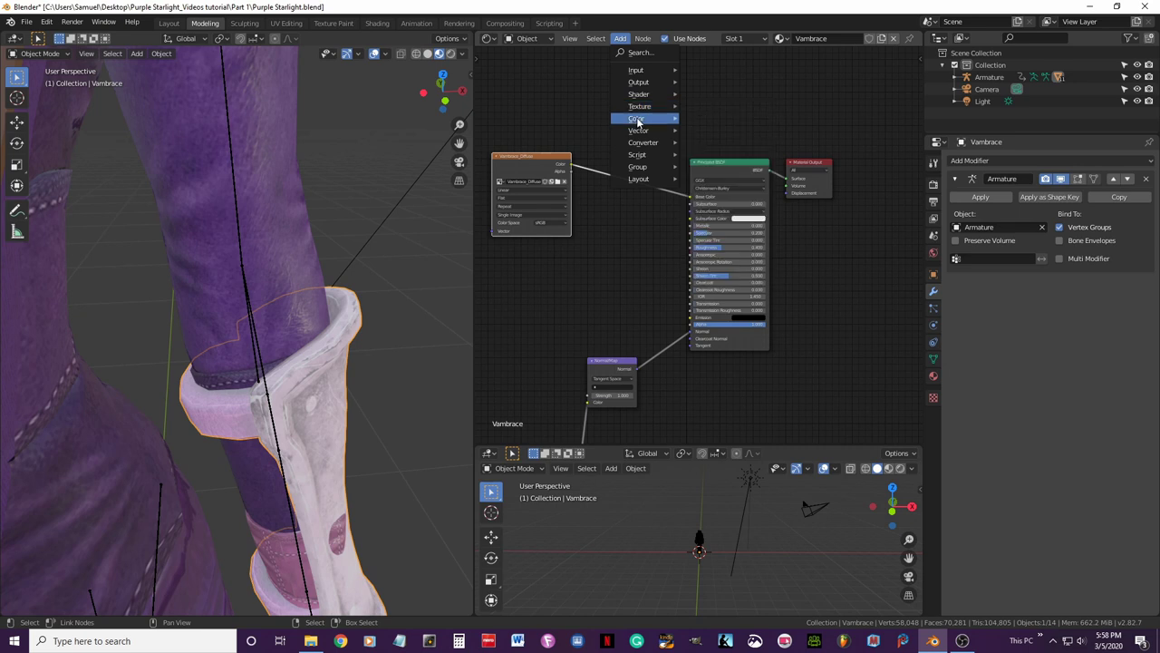
pyautogui.click(721, 144)
pyautogui.click(613, 146)
# Lower the Hue/Saturation/Value node's Value to 0.400.
pyautogui.scroll(2, 591, 159)
pyautogui.moveTo(590, 160); pyautogui.dragTo(575, 161)
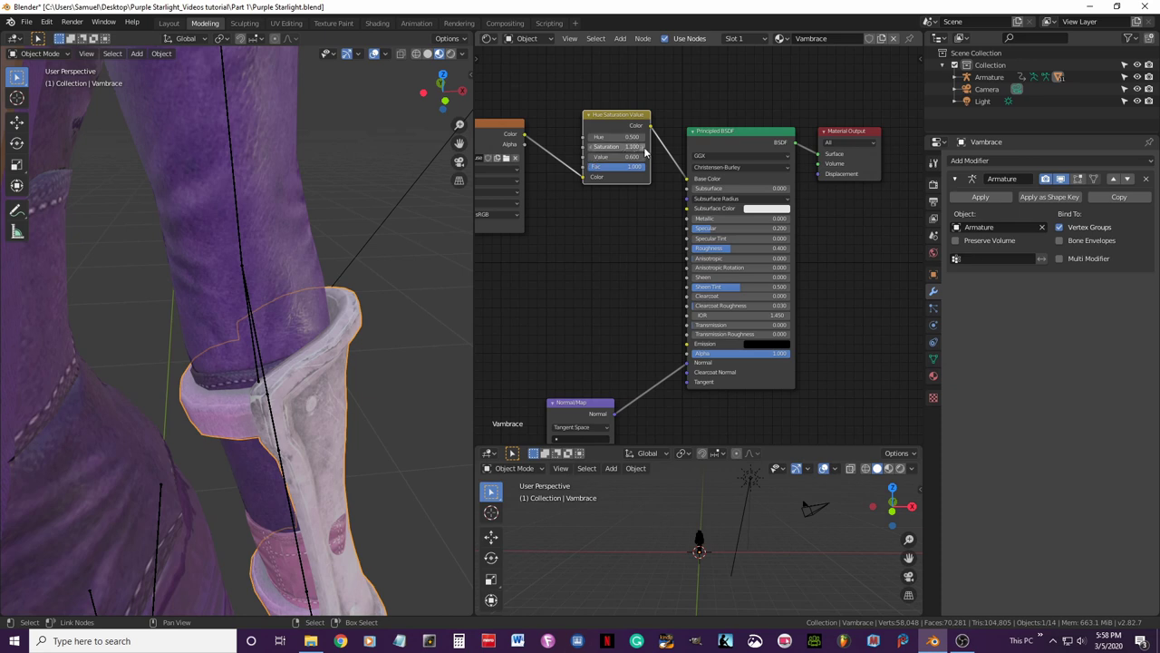
pyautogui.moveTo(616, 156); pyautogui.dragTo(600, 156)
pyautogui.moveTo(271, 363); pyautogui.dragTo(294, 324, button='middle')
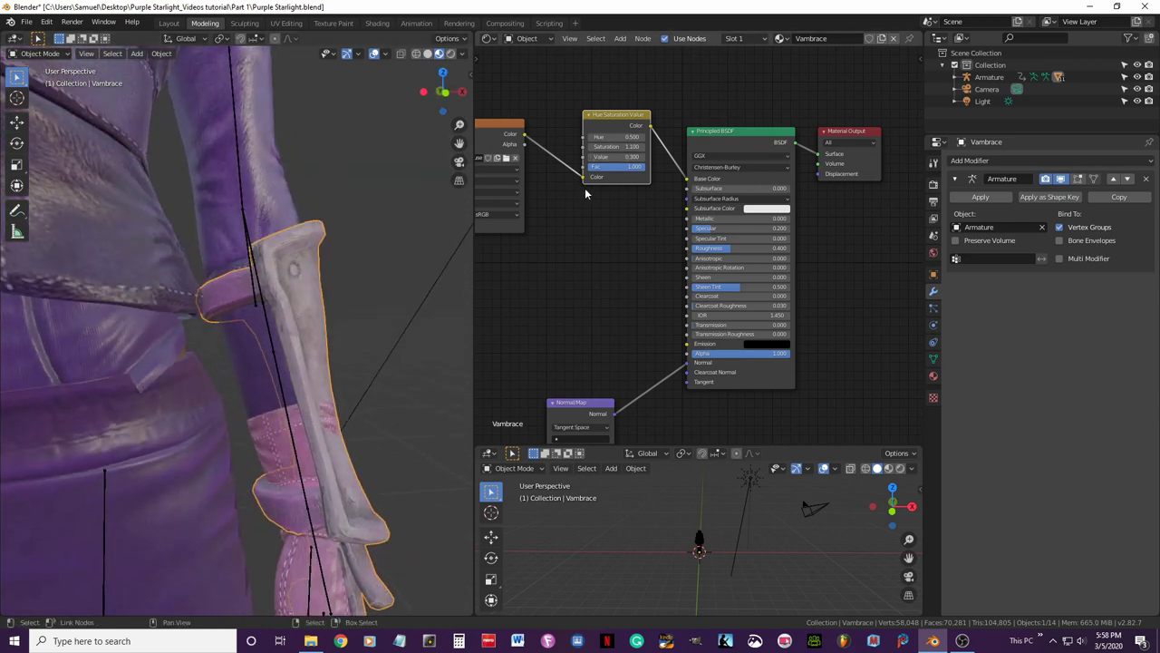
pyautogui.click(643, 159)
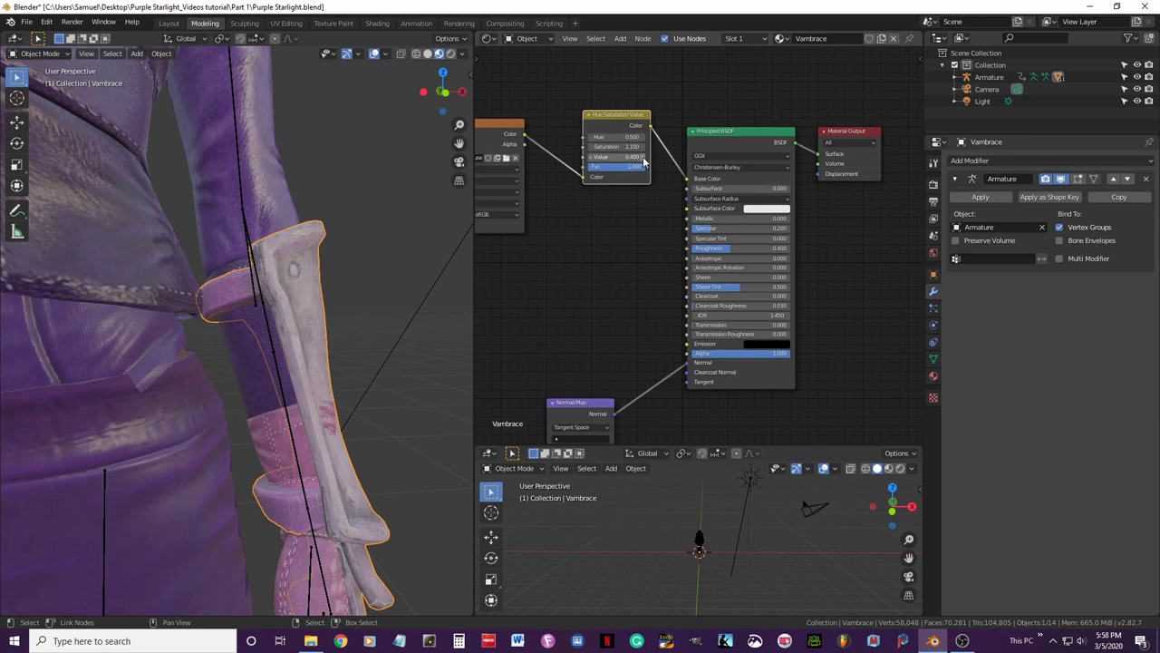
pyautogui.scroll(-3, 363, 344)
pyautogui.moveTo(363, 344); pyautogui.dragTo(429, 323, button='middle')
pyautogui.scroll(3, 344, 371)
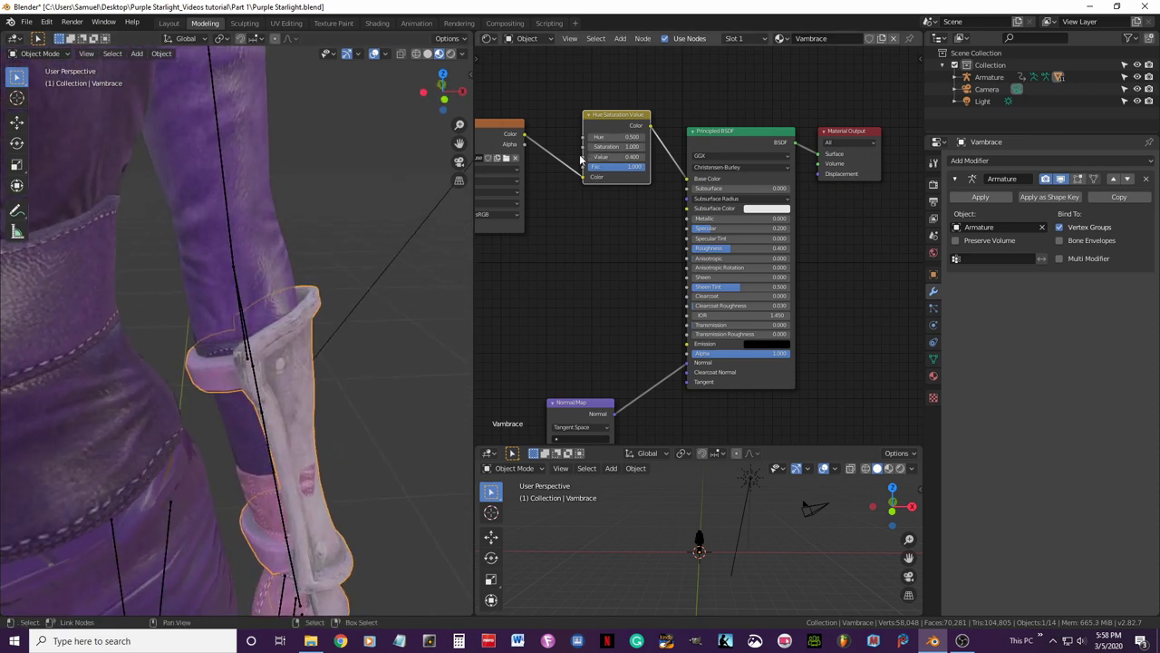
pyautogui.scroll(-5, 360, 300)
pyautogui.scroll(4, 358, 281)
# Set the node's Saturation to 1.100.
pyautogui.click(626, 147)
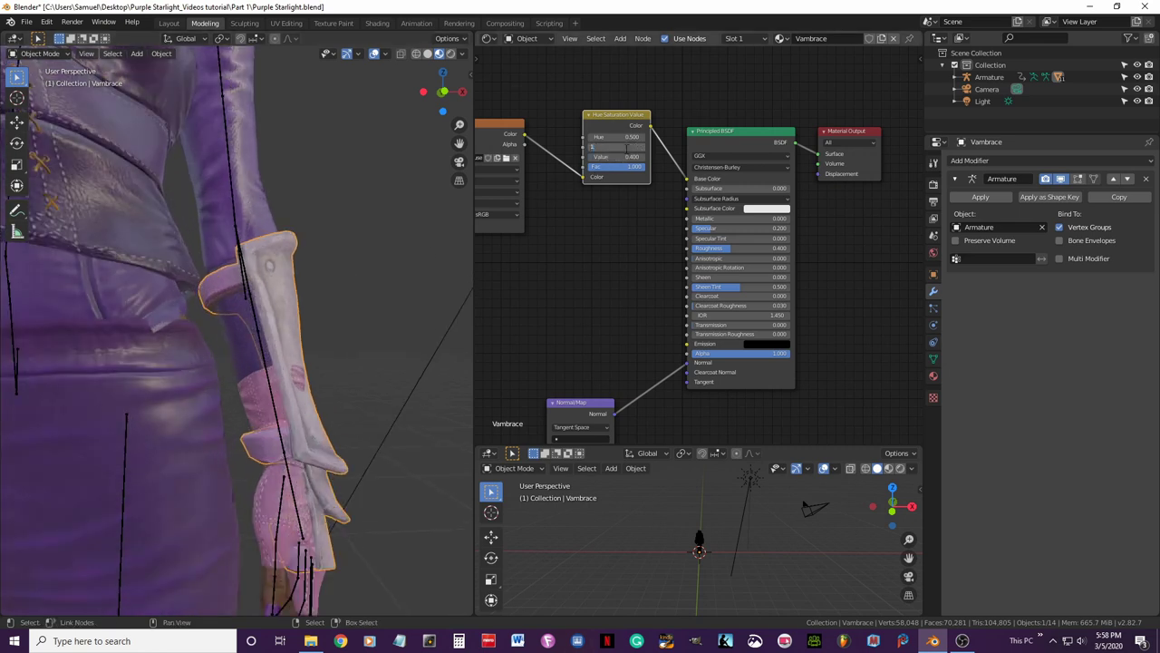
pyautogui.write('1.1')
pyautogui.press('Return')
pyautogui.scroll(-5, 346, 269)
pyautogui.scroll(3, 328, 307)
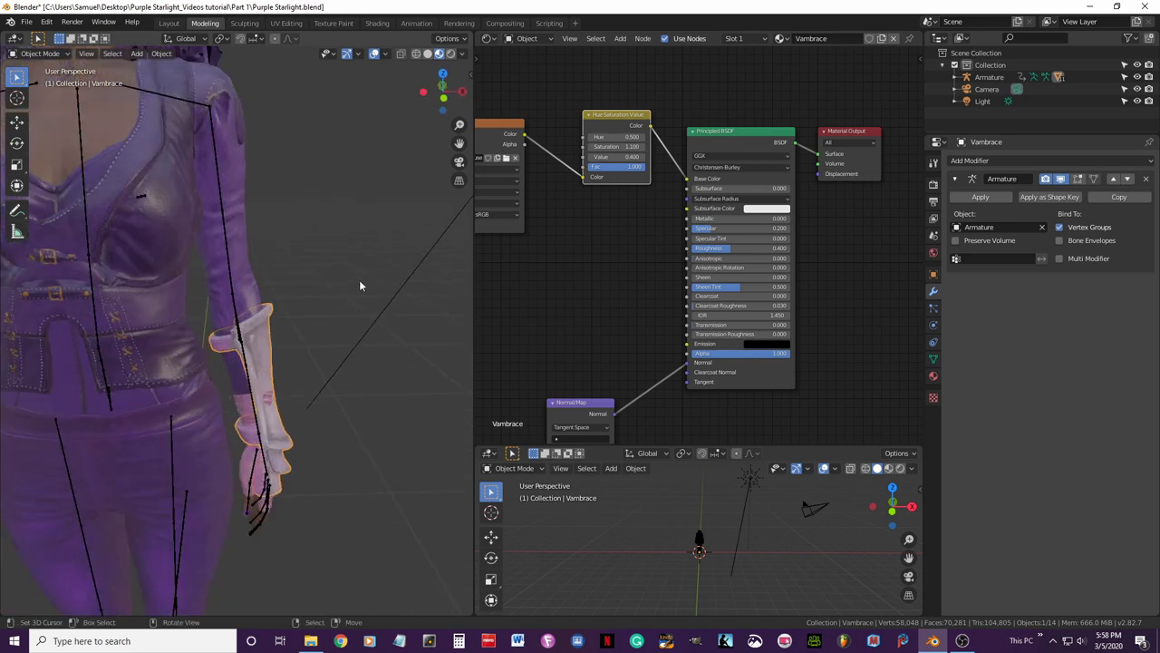
# Inspect the purple vambrace in Rendered shading with overlays hidden, then return to Material Preview.
pyautogui.click(451, 52)
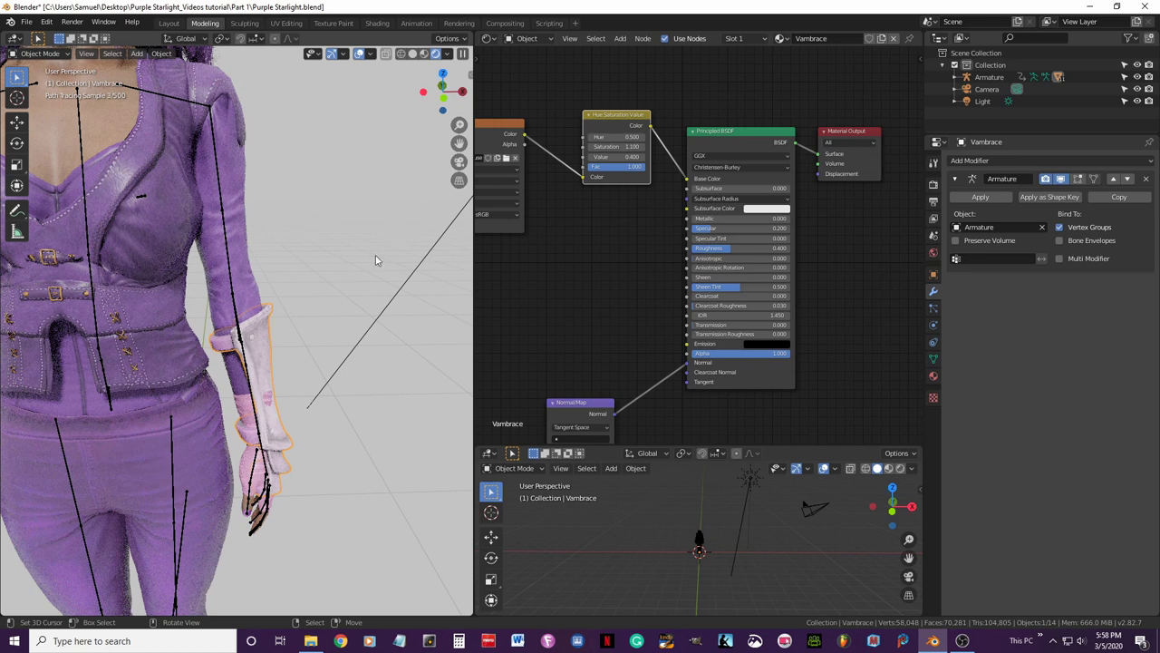
pyautogui.moveTo(373, 267)
pyautogui.mouseDown(button='middle')
pyautogui.moveTo(386, 259)
pyautogui.moveTo(329, 271)
pyautogui.mouseUp(button='middle')
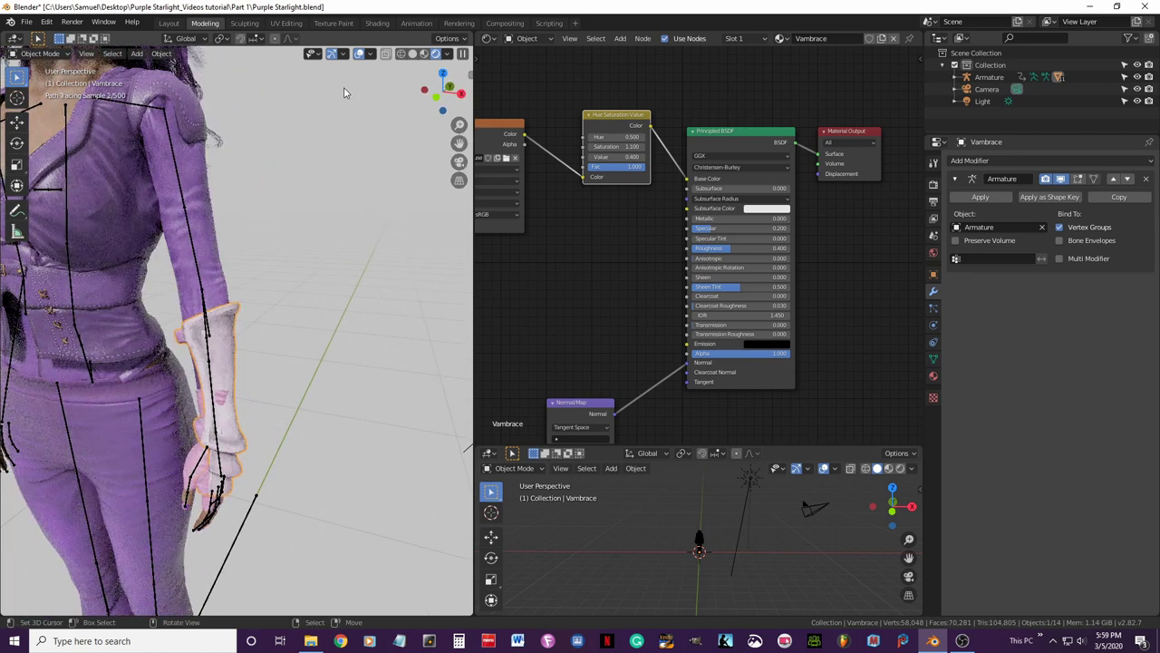
pyautogui.click(359, 54)
pyautogui.moveTo(354, 259); pyautogui.dragTo(399, 259, button='middle')
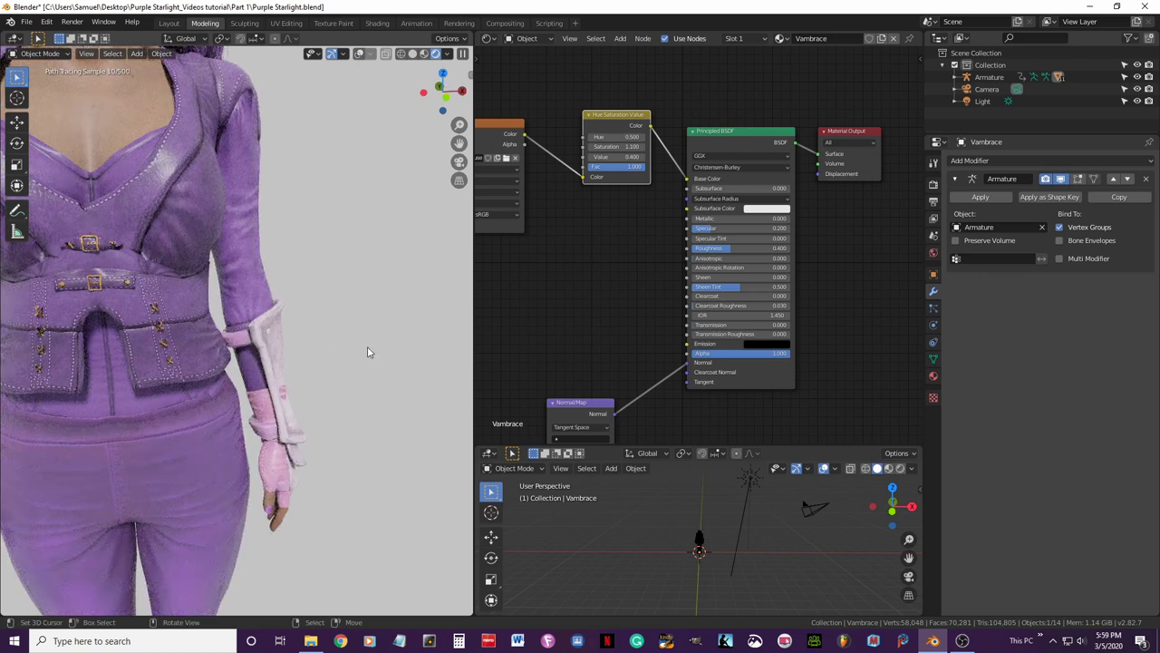
pyautogui.click(424, 53)
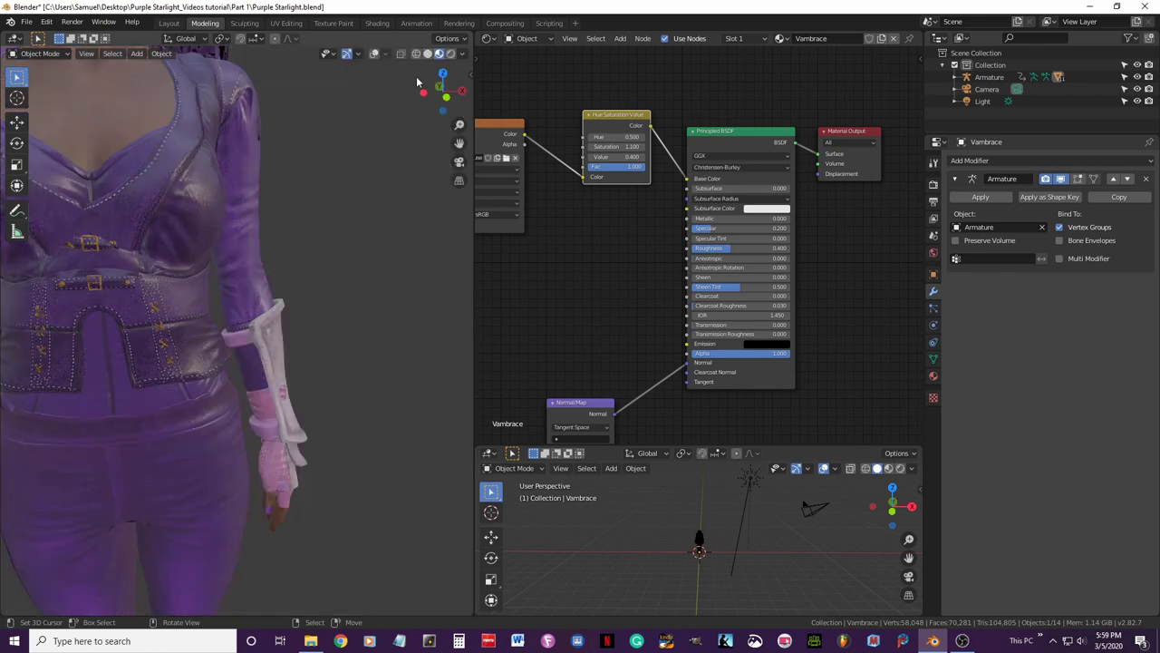
pyautogui.moveTo(269, 339); pyautogui.dragTo(200, 324, button='middle')
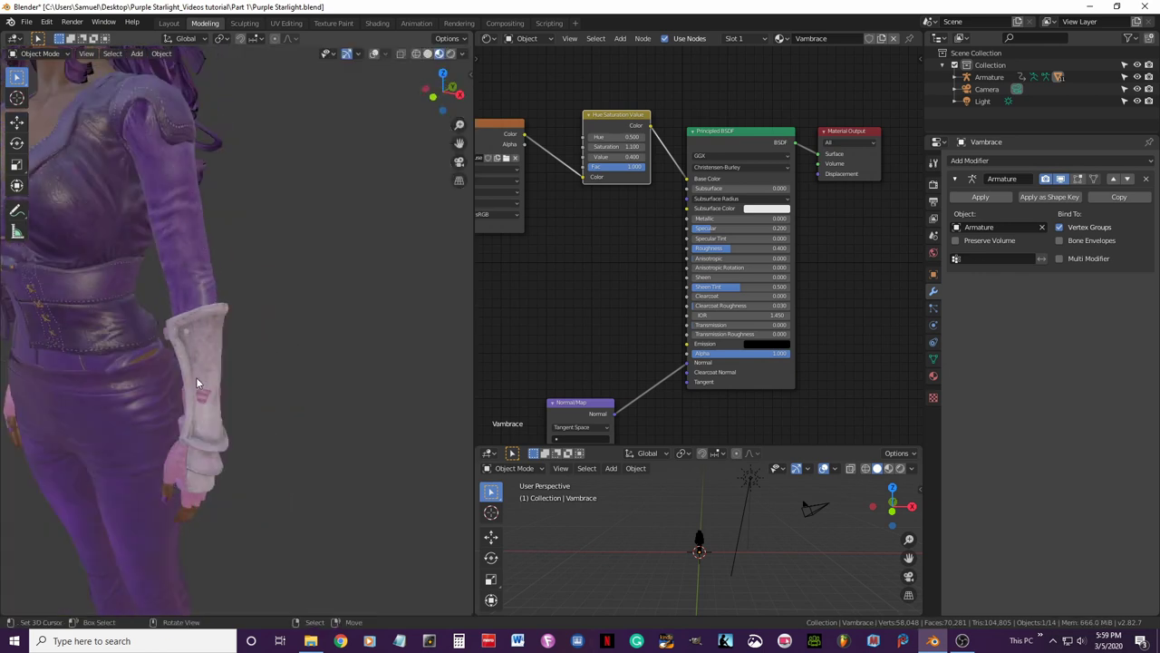
pyautogui.scroll(3, 196, 373)
pyautogui.scroll(-5, 171, 477)
pyautogui.keyDown('shift'); pyautogui.moveTo(173, 468); pyautogui.dragTo(264, 441, button='middle'); pyautogui.keyUp('shift')
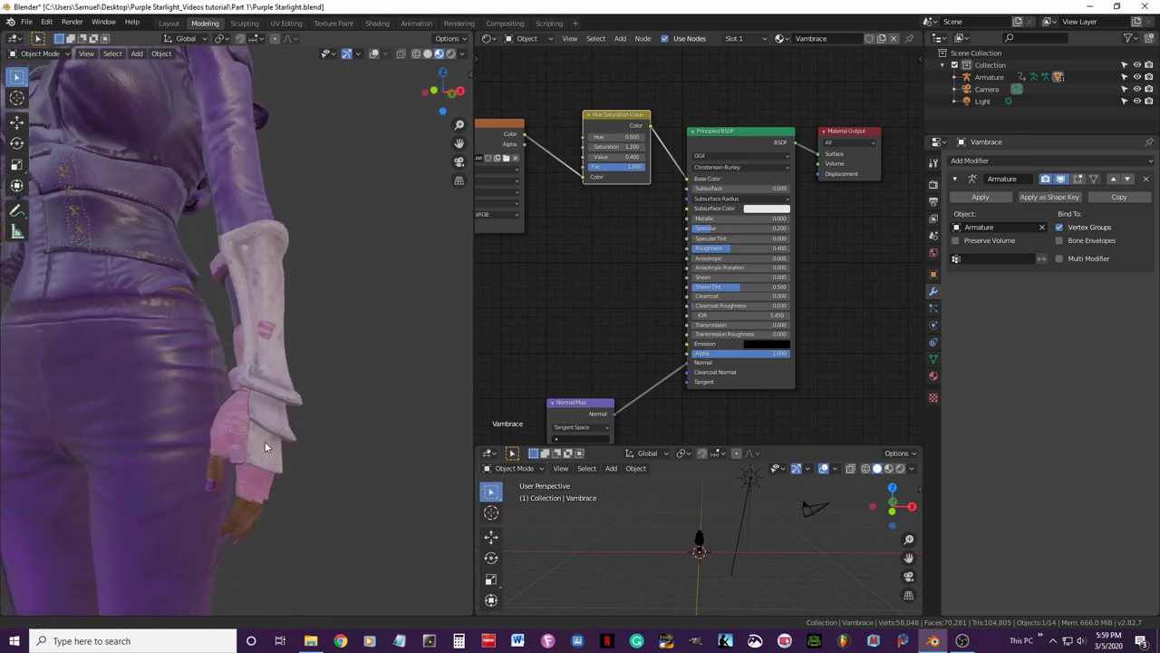
# Add a second material slot to the vambrace holding the Vambrace material.
pyautogui.click(934, 376)
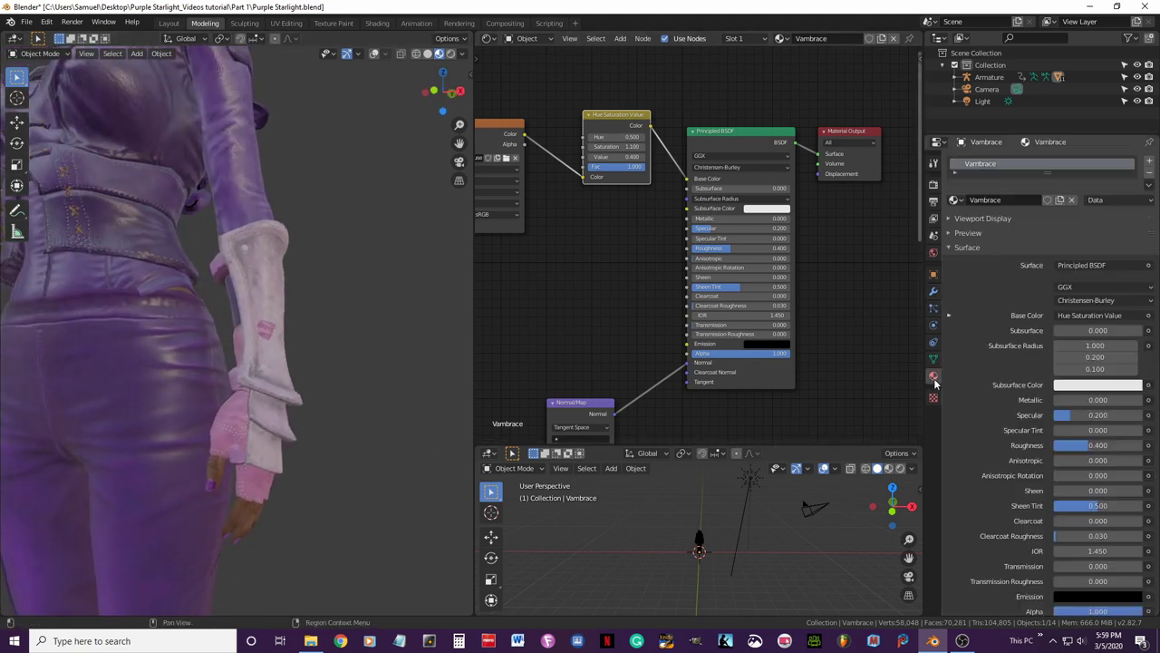
pyautogui.click(1152, 163)
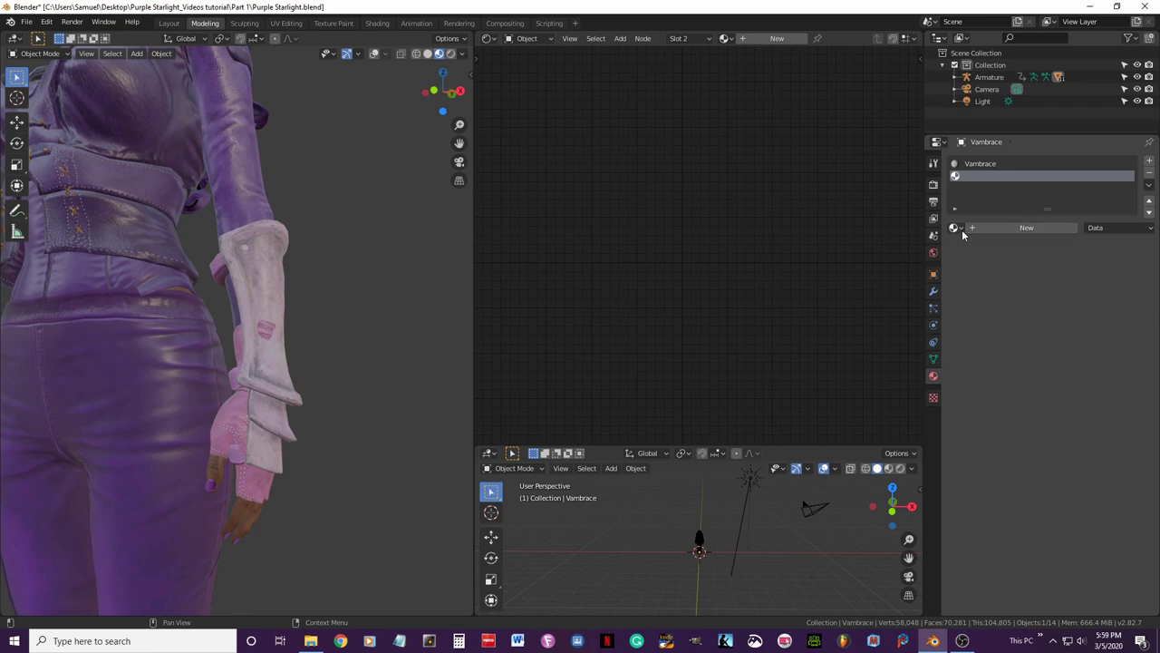
pyautogui.click(958, 227)
pyautogui.write('vam')
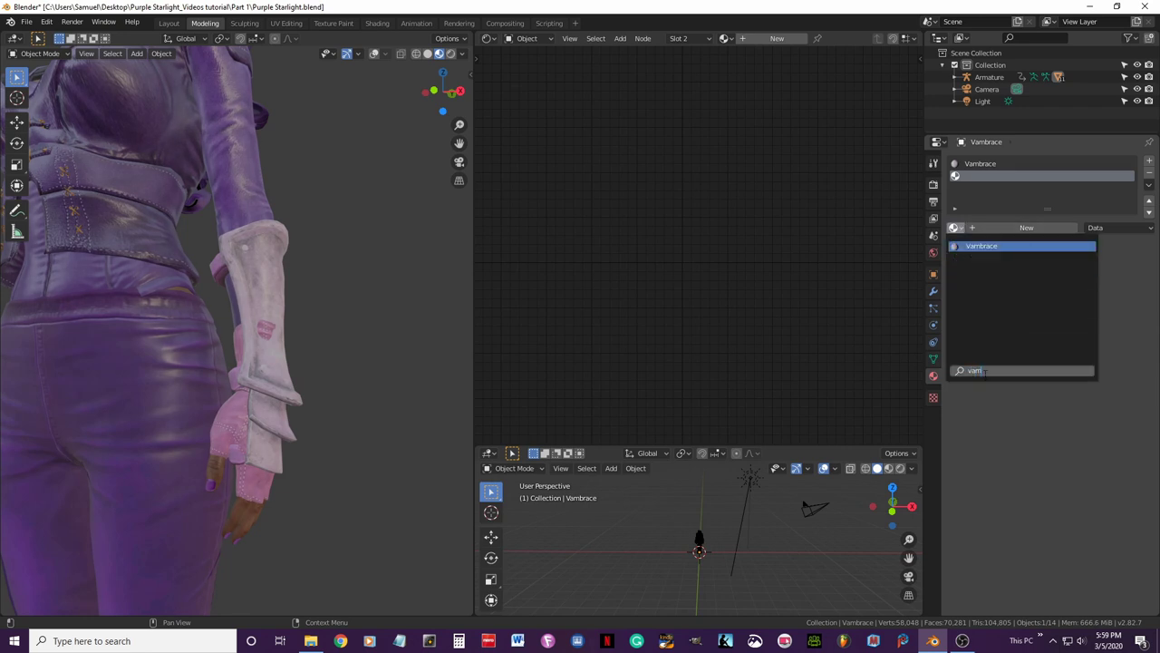
pyautogui.click(980, 245)
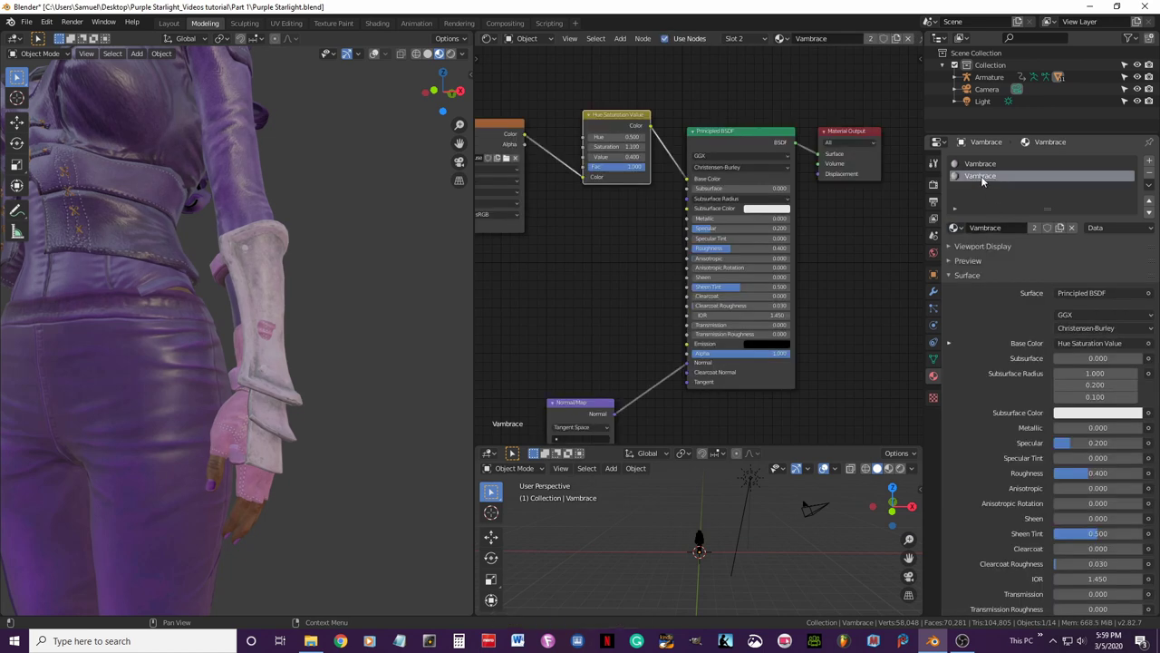
# Make an independent copy of Vambrace and rename it Vambrace2.
pyautogui.click(1060, 227)
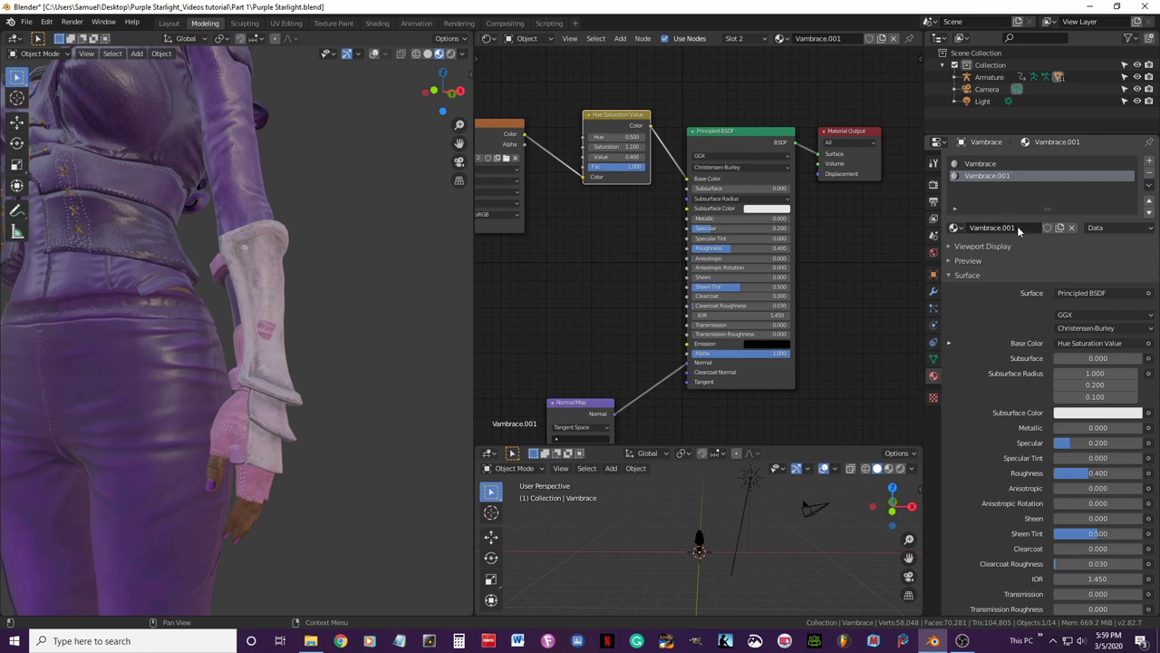
pyautogui.doubleClick(1017, 228)
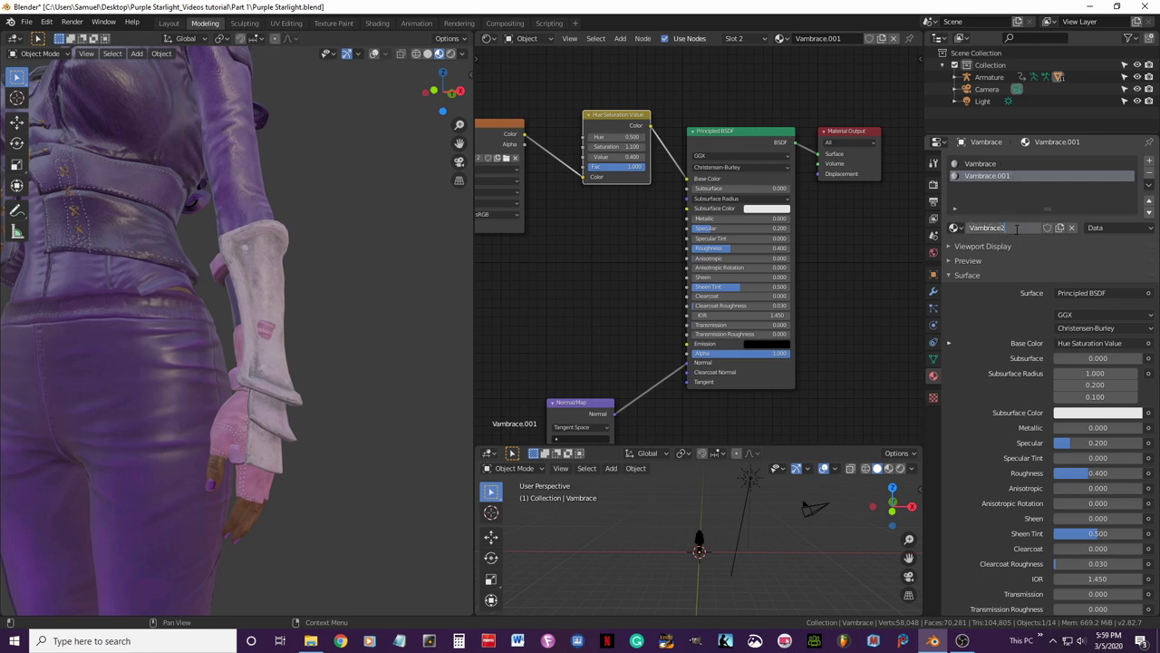
pyautogui.write('Vambrace2')
pyautogui.press('Return')
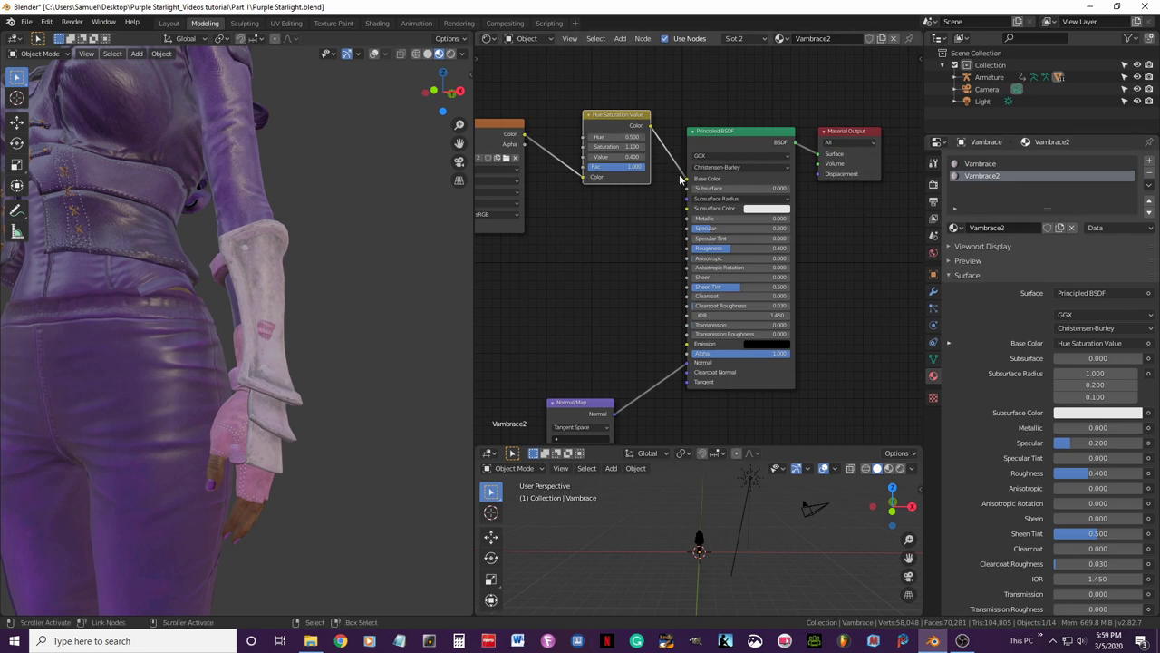
pyautogui.scroll(3, 295, 260)
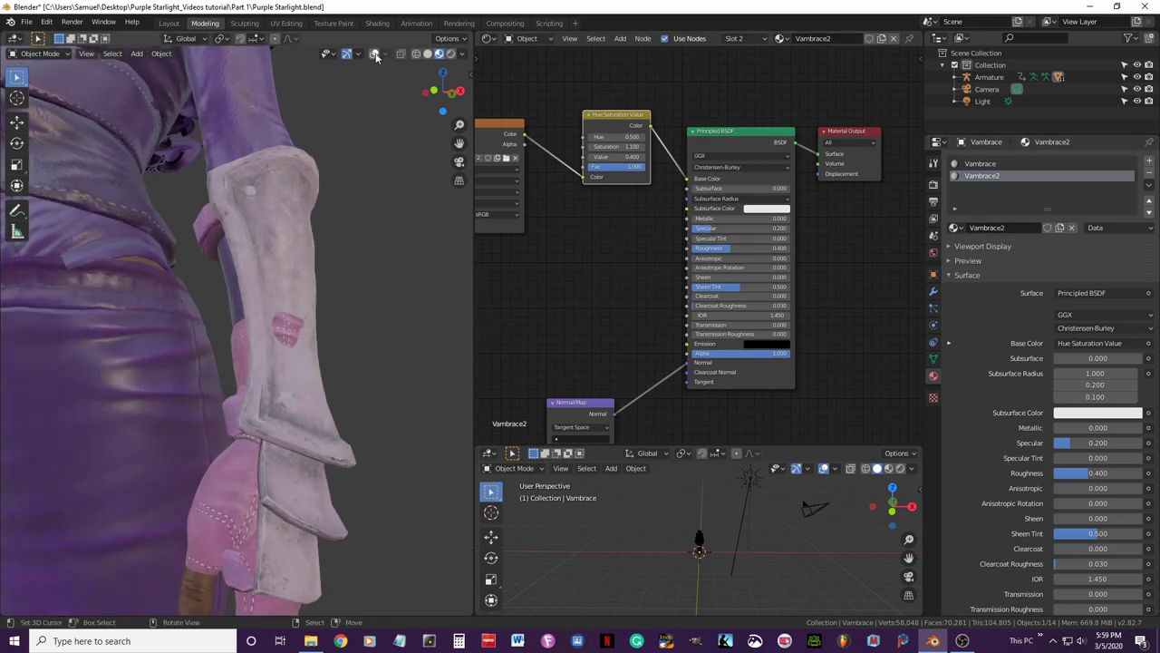
# Enter Edit Mode on the vambrace and enable the Armature modifier's edit-mode and on-cage display.
pyautogui.press('Tab')
pyautogui.press('h')
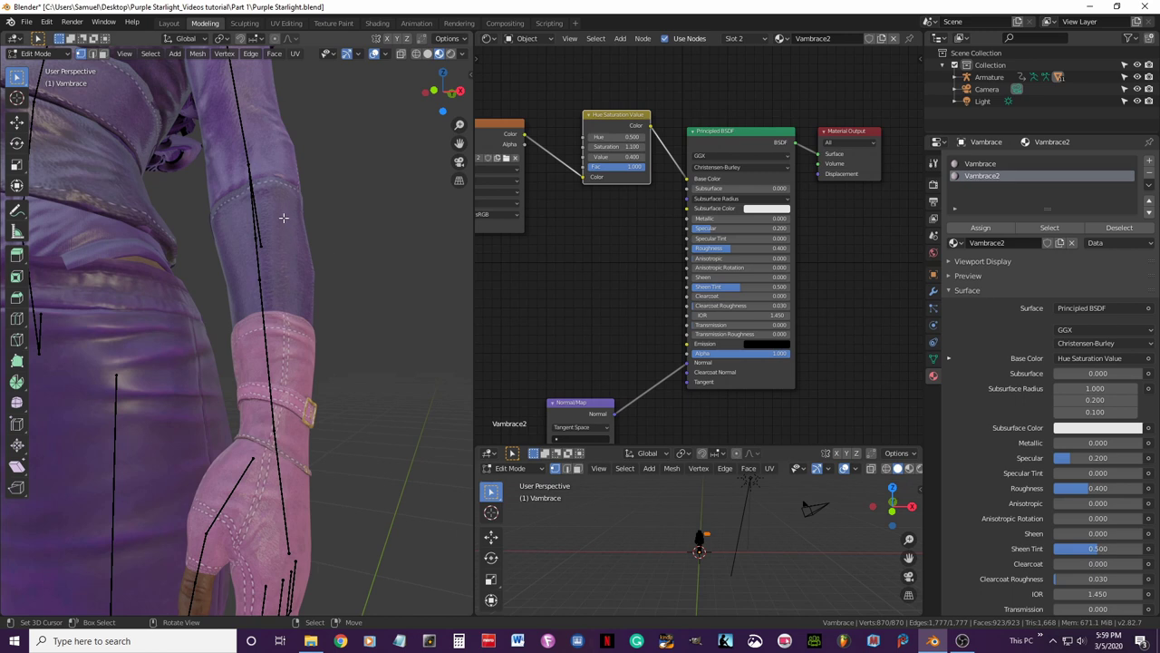
pyautogui.scroll(-6, 329, 289)
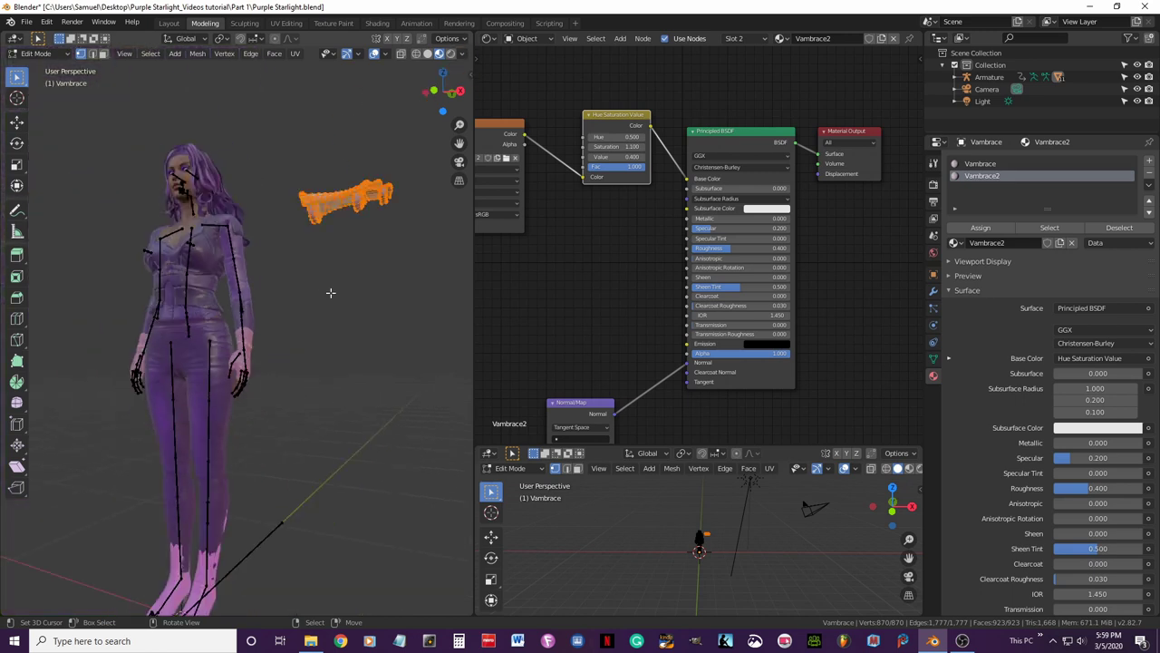
pyautogui.click(933, 291)
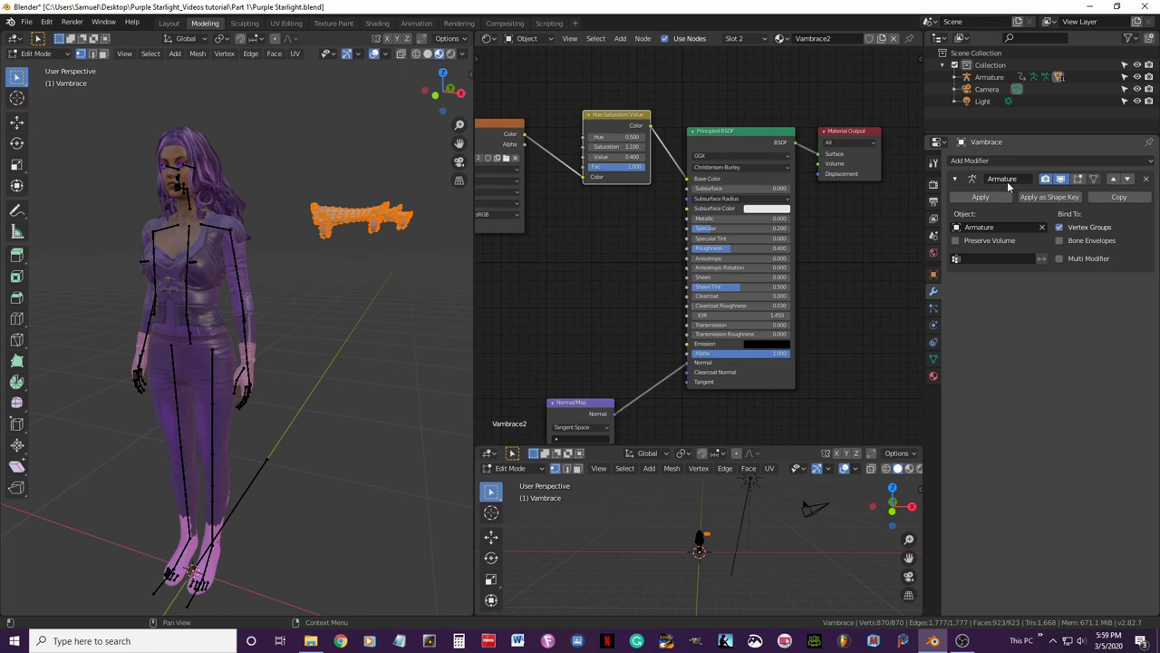
pyautogui.click(1077, 179)
pyautogui.click(1094, 178)
pyautogui.scroll(6, 270, 411)
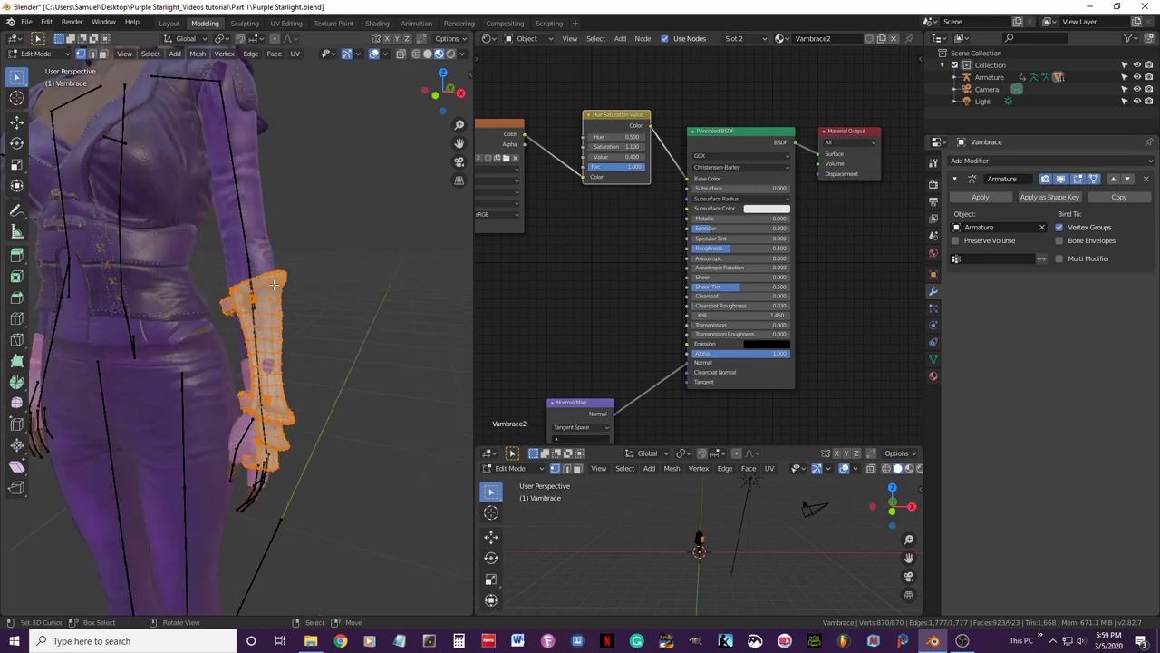
pyautogui.scroll(3, 334, 420)
pyautogui.moveTo(319, 420)
pyautogui.mouseDown(button='middle')
pyautogui.moveTo(308, 419)
pyautogui.moveTo(311, 402)
pyautogui.mouseUp(button='middle')
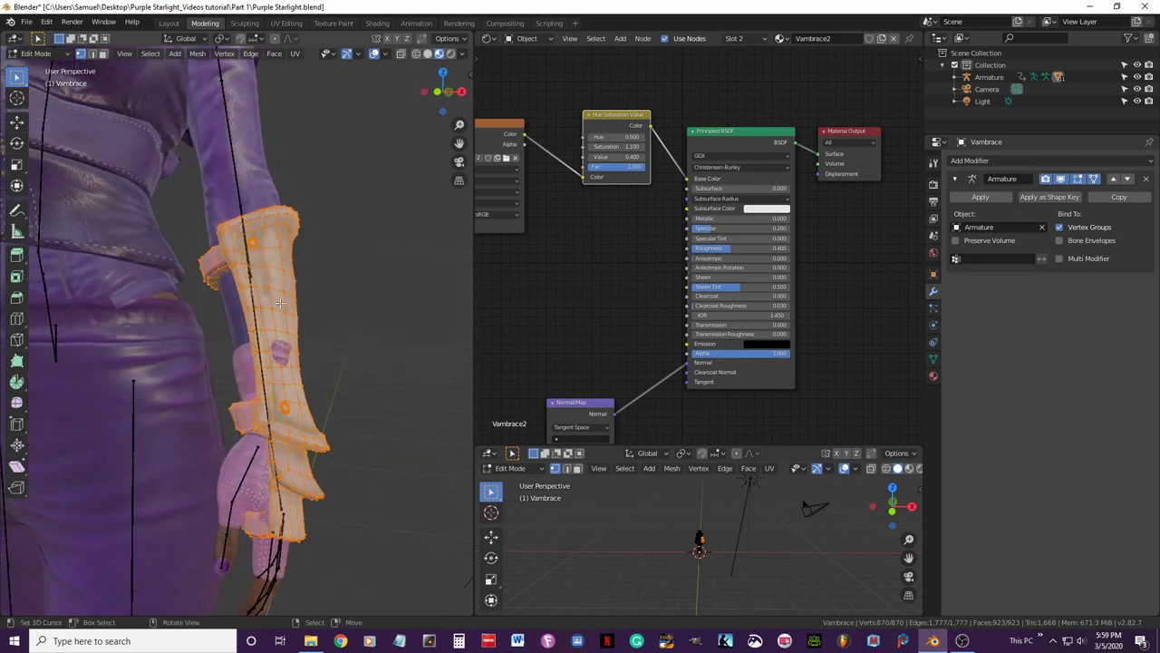
# Deselect all, then select the linked pieces of the outer guard with Ctrl+L.
pyautogui.hotkey('alt', 'a')
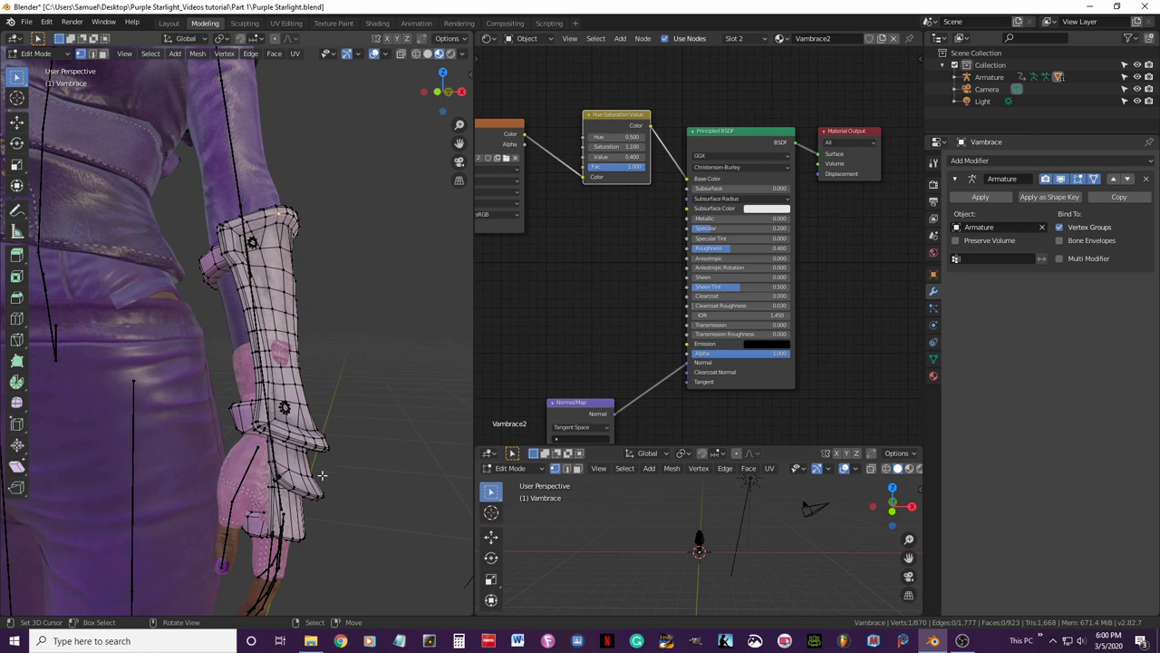
pyautogui.keyDown('shift'); pyautogui.click(308, 488); pyautogui.keyUp('shift')
pyautogui.hotkey('ctrl', 'l')
pyautogui.scroll(4, 249, 493)
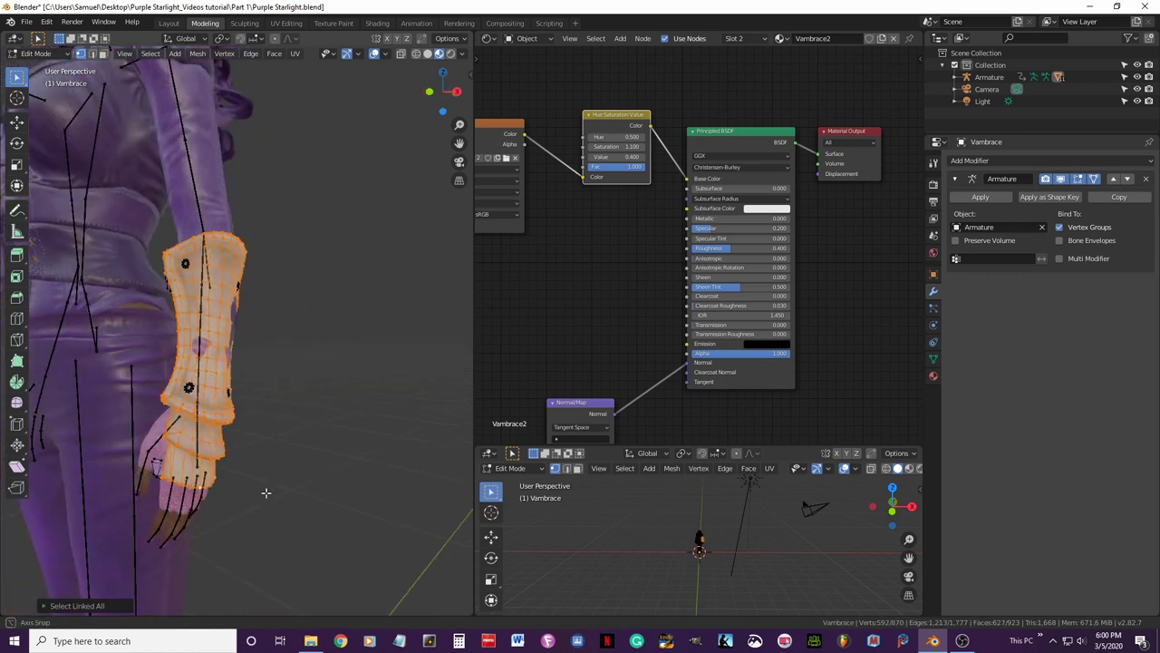
pyautogui.moveTo(249, 492); pyautogui.dragTo(169, 465, button='middle')
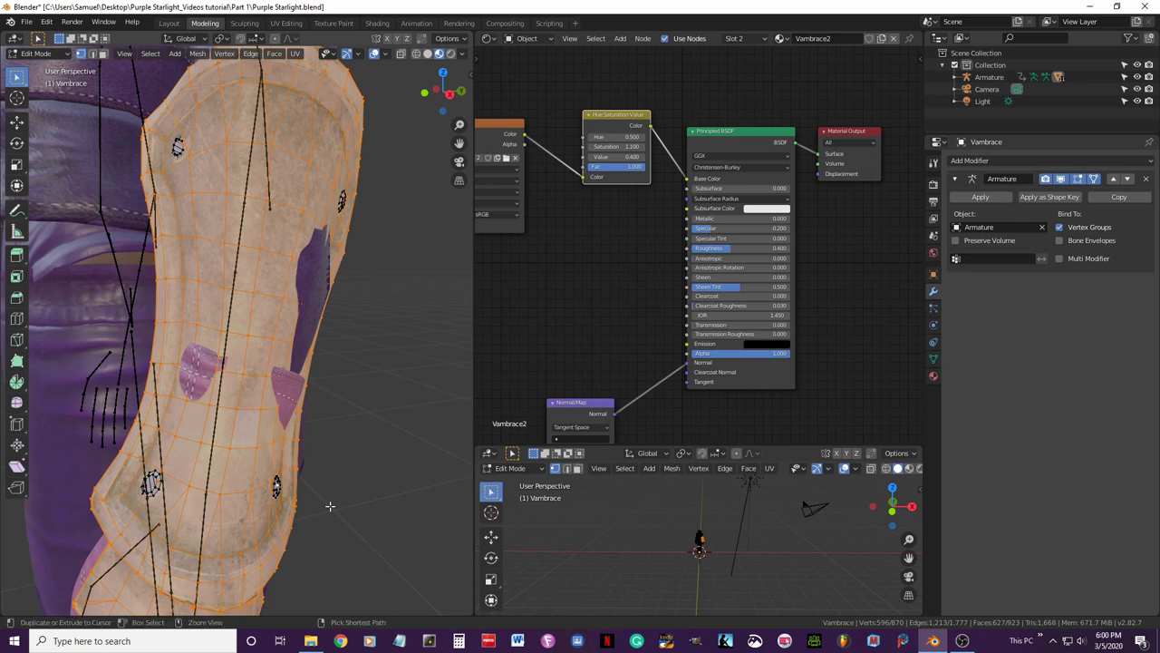
pyautogui.hotkey('ctrl', 'l')
pyautogui.moveTo(243, 373); pyautogui.dragTo(269, 294, button='middle')
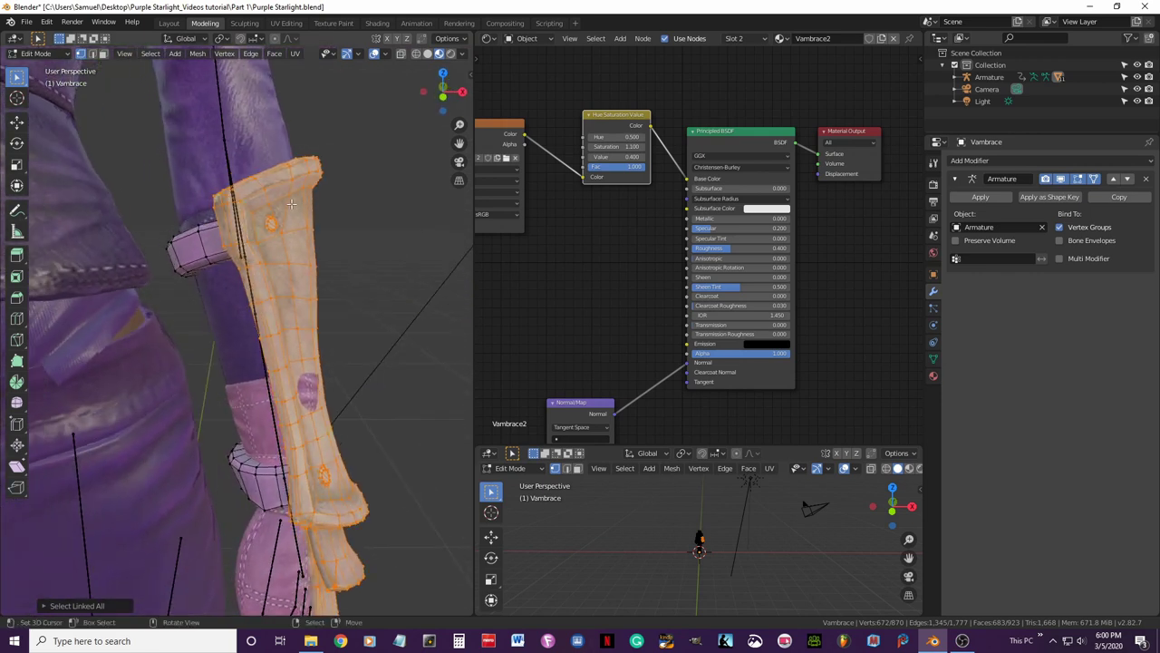
# Assign Vambrace2 to the selected guard faces and start editing its Metallic field.
pyautogui.click(934, 375)
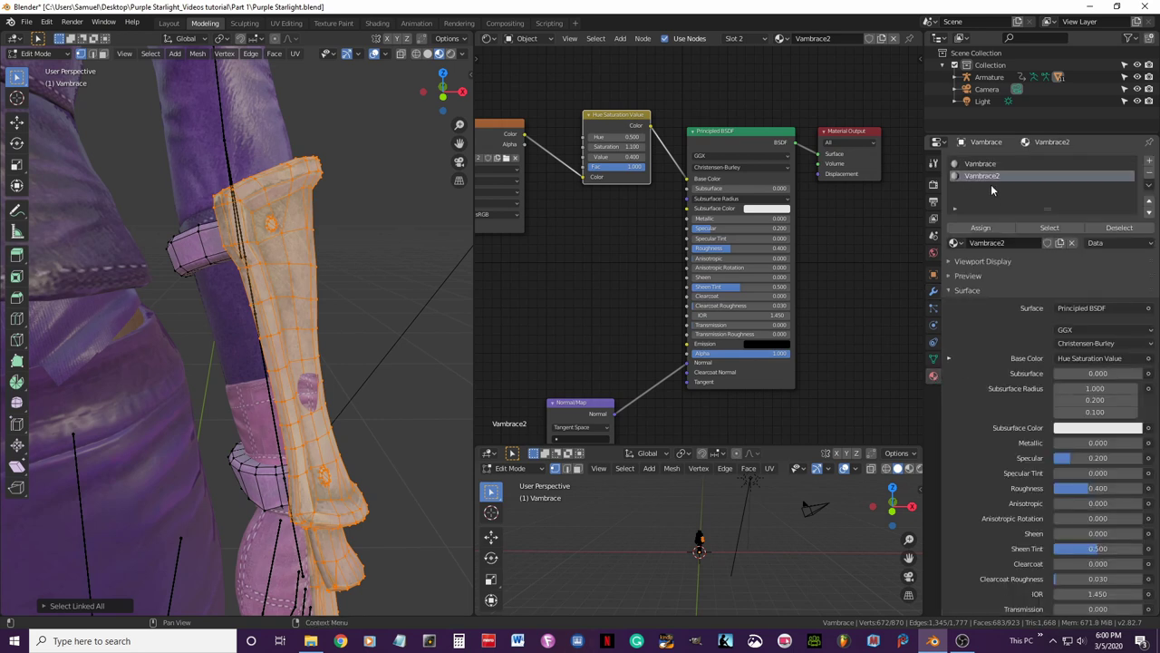
pyautogui.click(981, 230)
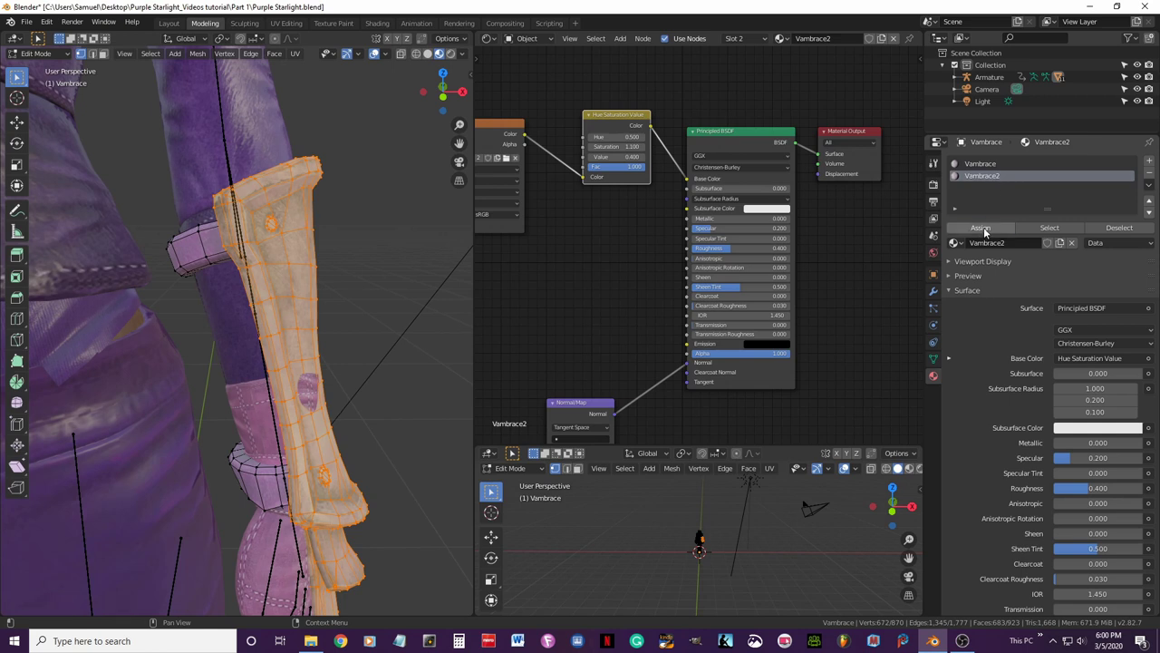
pyautogui.scroll(2, 751, 336)
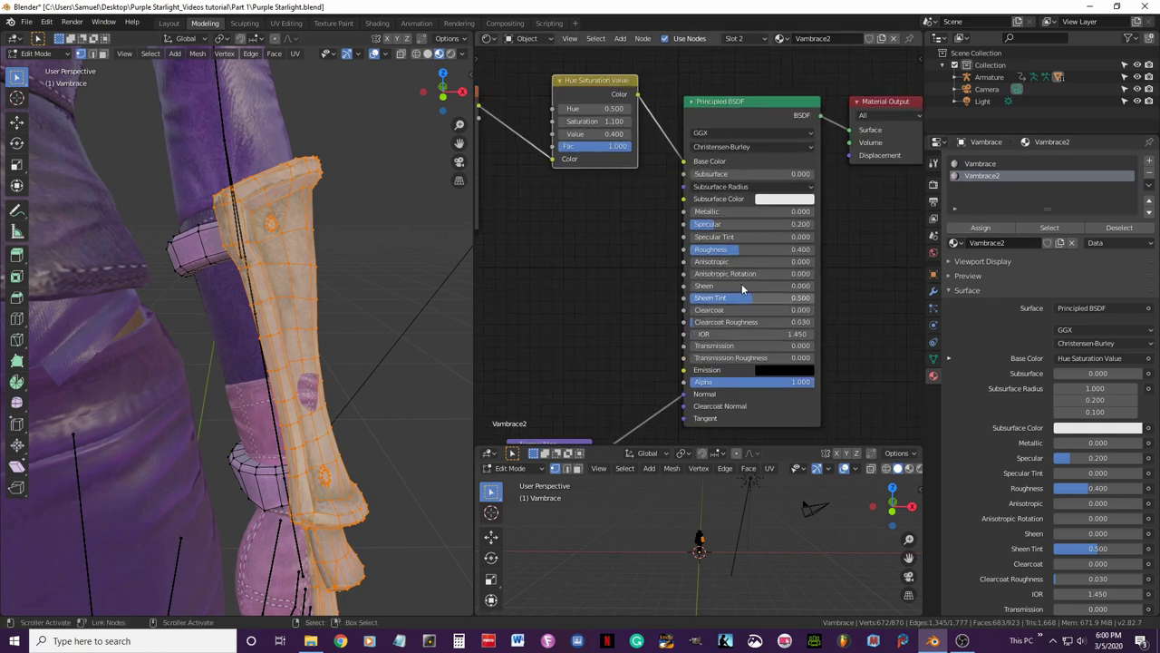
pyautogui.click(726, 210)
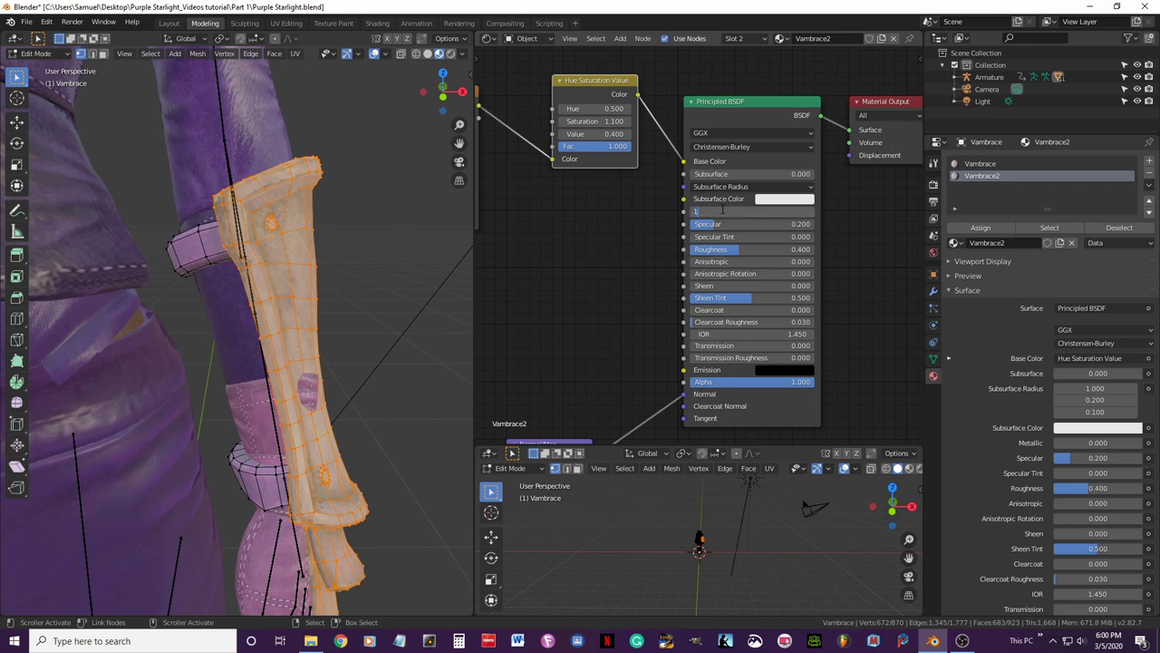
# Set Metallic to 1, Saturation to 2.000 and Value to 0.600, back in Object Mode.
pyautogui.press('Return')
pyautogui.moveTo(299, 345); pyautogui.dragTo(315, 361, button='middle')
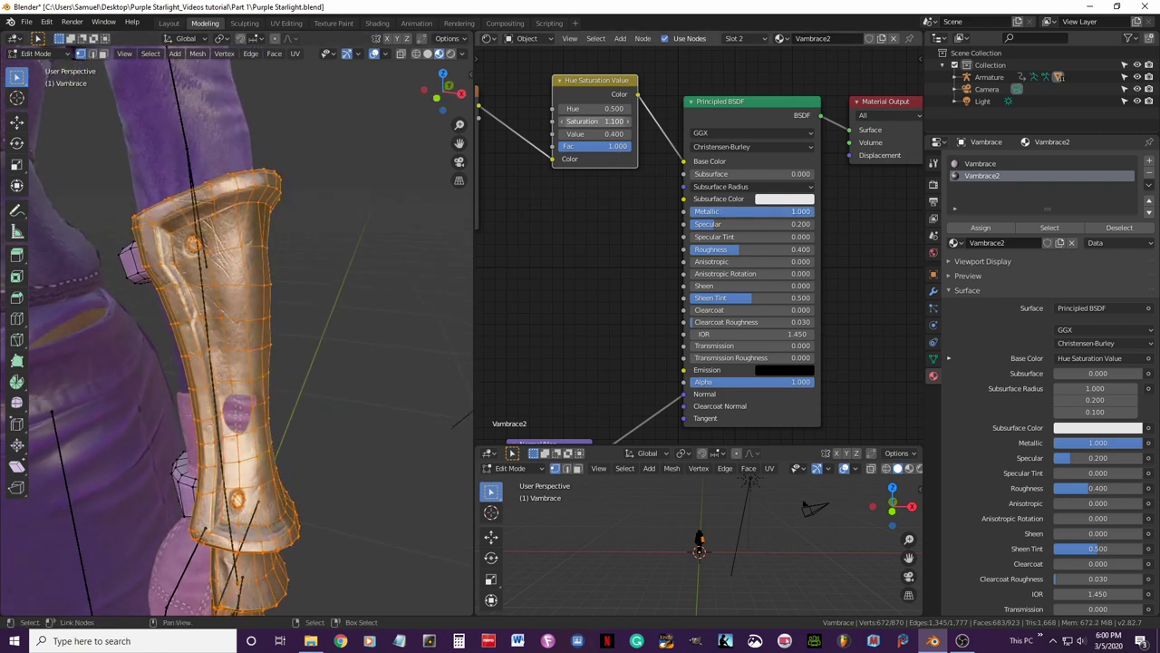
pyautogui.moveTo(598, 121); pyautogui.dragTo(634, 121)
pyautogui.press('Tab')
pyautogui.moveTo(322, 330); pyautogui.dragTo(219, 281, button='middle')
pyautogui.click(631, 134)
pyautogui.click(632, 134)
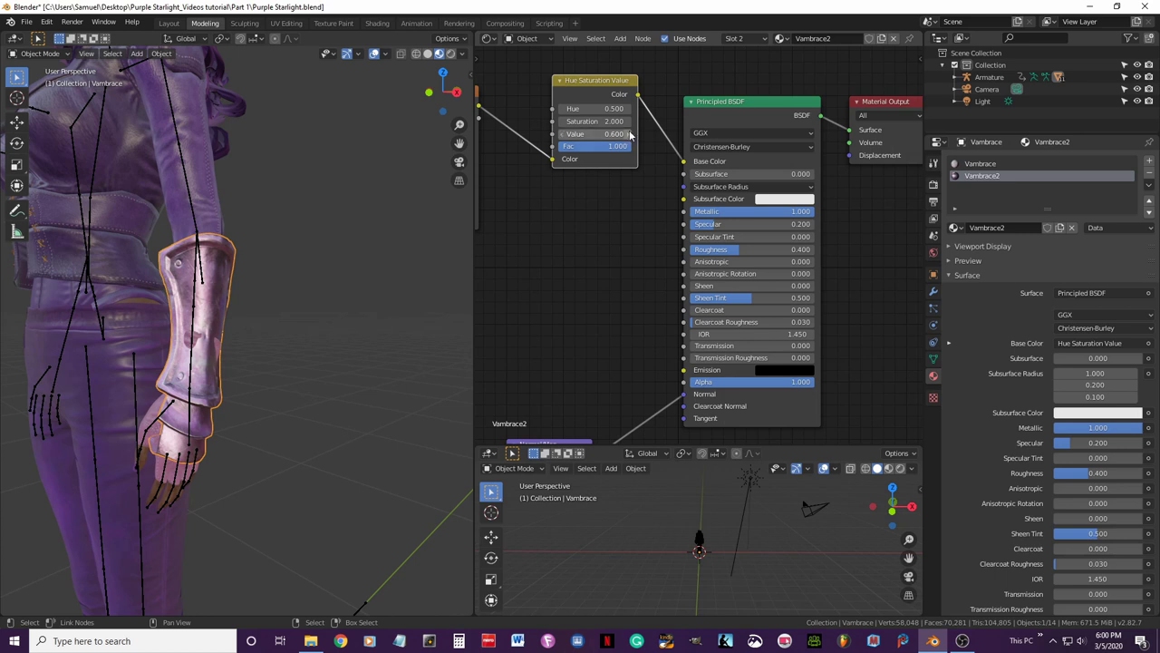
# Set the Vambrace2 Roughness to 0.300 after trying 0.200.
pyautogui.moveTo(382, 248); pyautogui.dragTo(372, 261, button='middle')
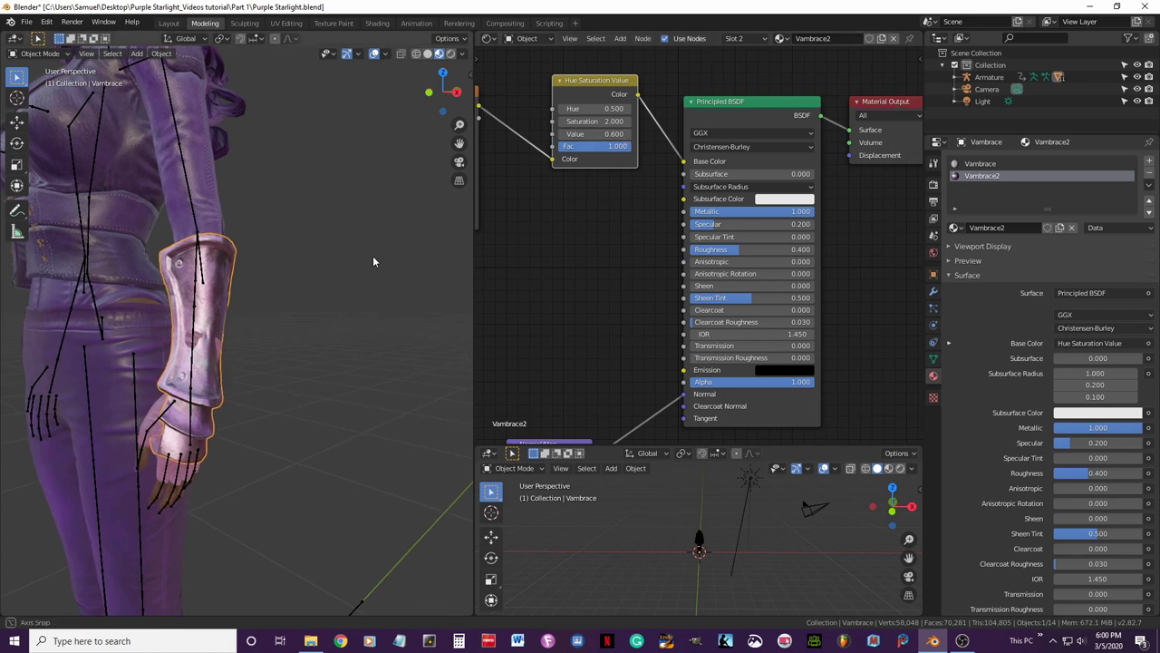
pyautogui.doubleClick(797, 250)
pyautogui.write('0.2')
pyautogui.press('Return')
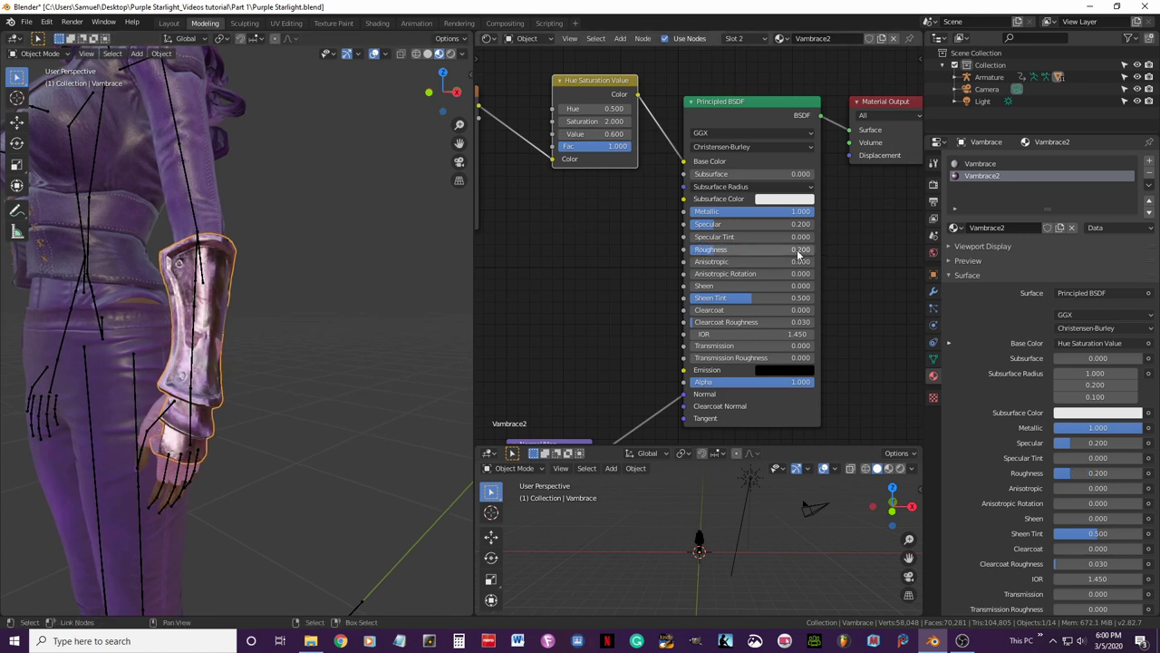
pyautogui.doubleClick(790, 251)
pyautogui.write('0.3')
pyautogui.press('Return')
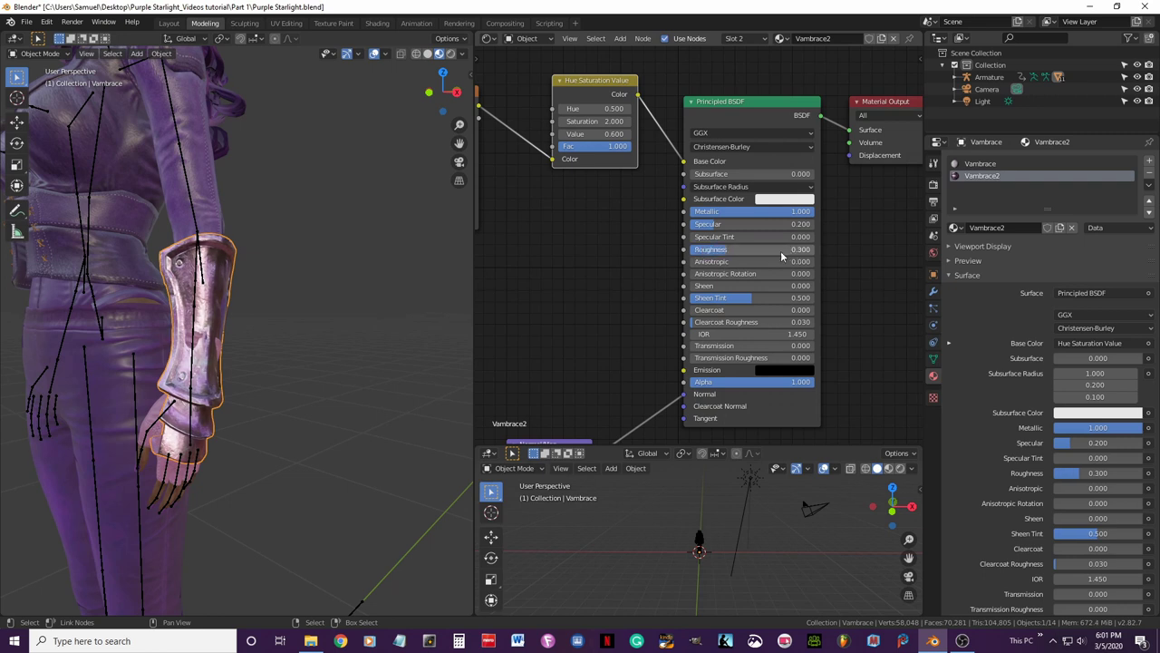
pyautogui.moveTo(254, 408); pyautogui.dragTo(366, 431, button='middle')
pyautogui.scroll(3, 366, 430)
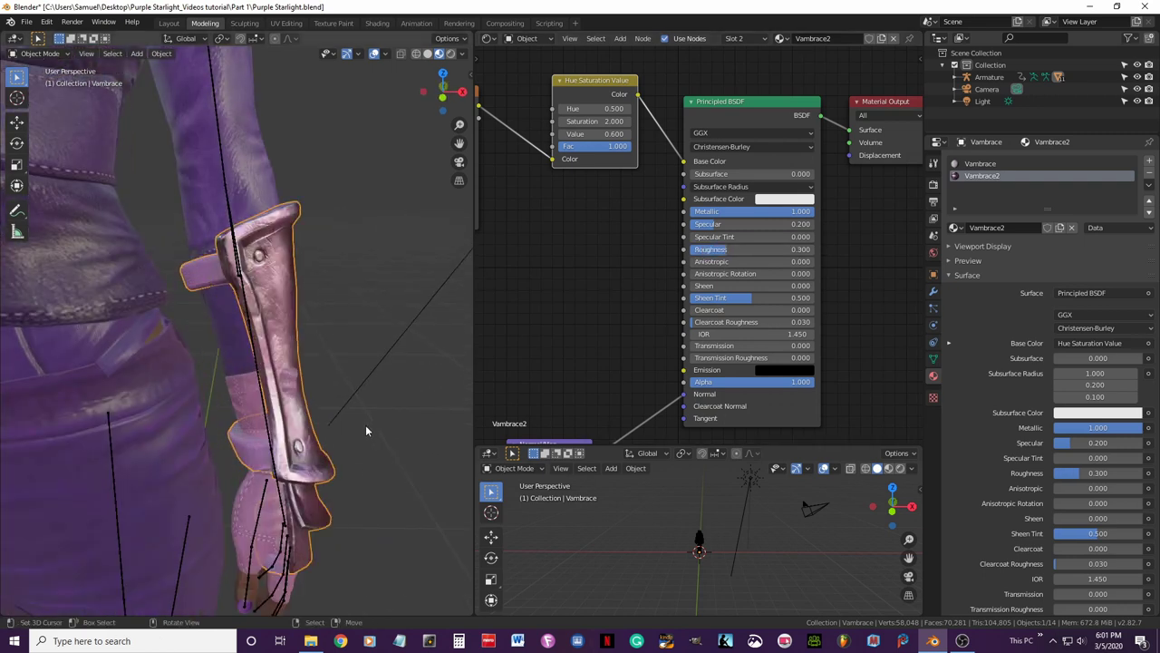
# Preview the character in Rendered shading without overlays from the front view.
pyautogui.click(450, 53)
pyautogui.click(359, 53)
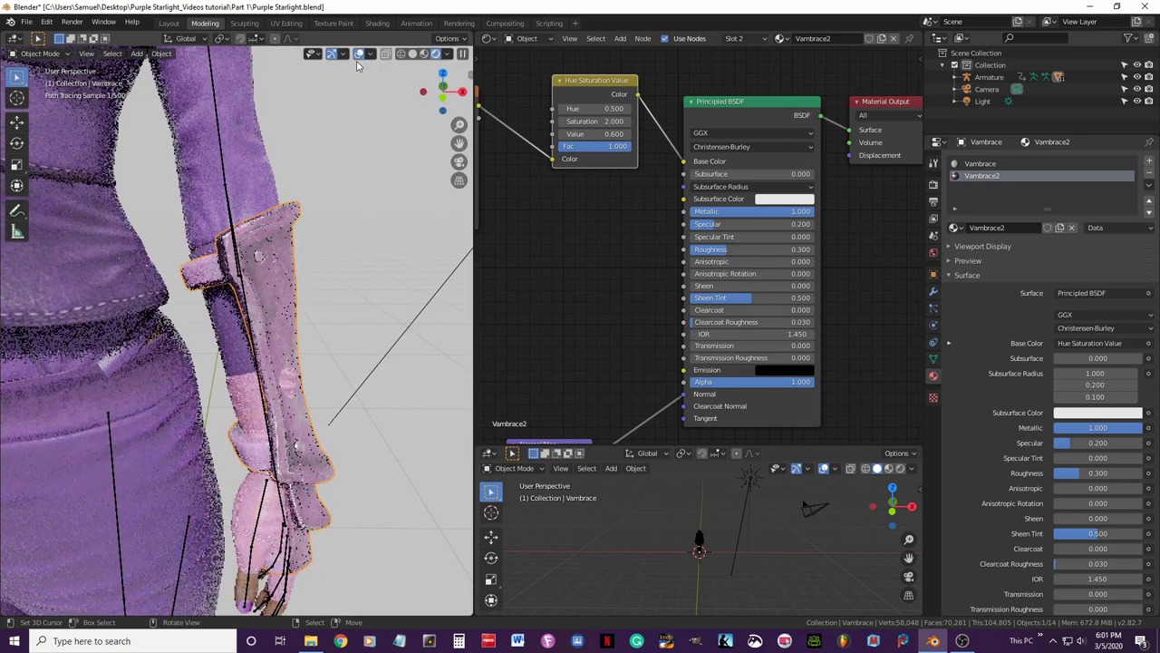
pyautogui.moveTo(311, 345); pyautogui.dragTo(345, 316, button='middle')
pyautogui.scroll(-6, 342, 319)
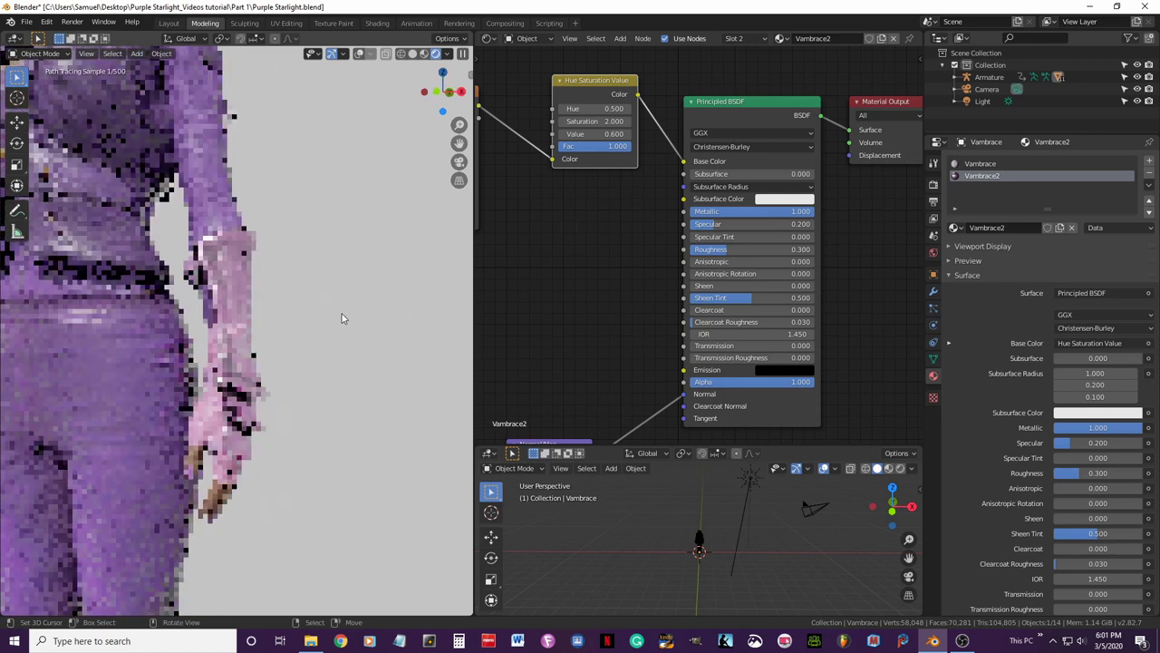
pyautogui.press('KP_1')
pyautogui.scroll(-2, 317, 321)
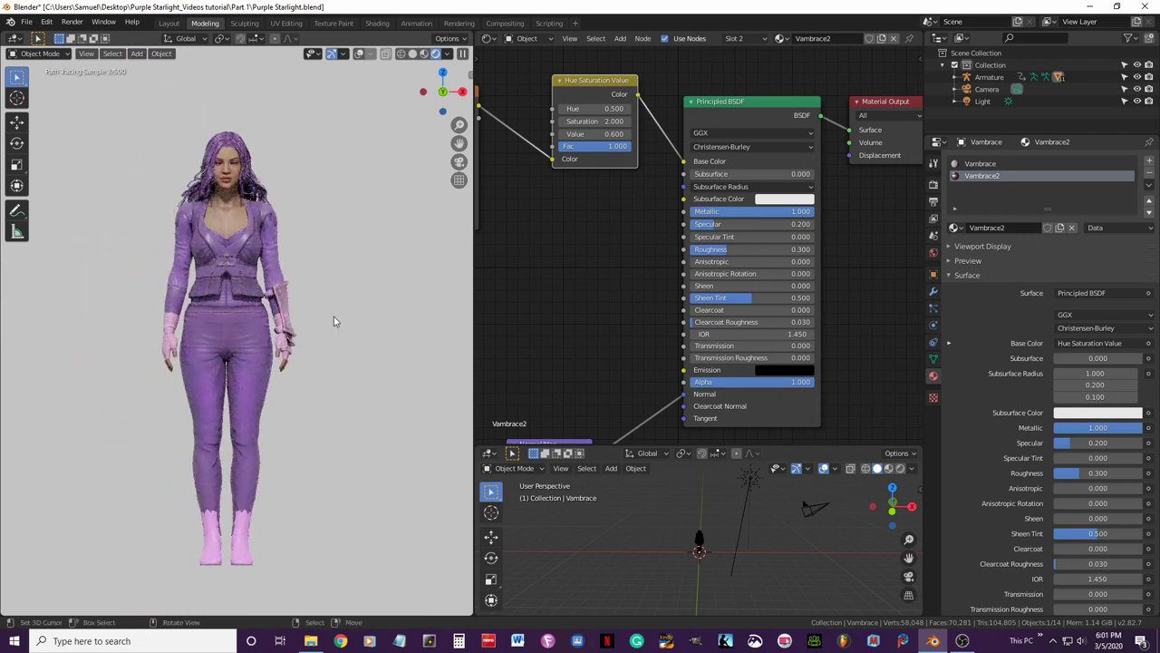
# Save Purple Starlight.blend.
pyautogui.hotkey('ctrl', 's')
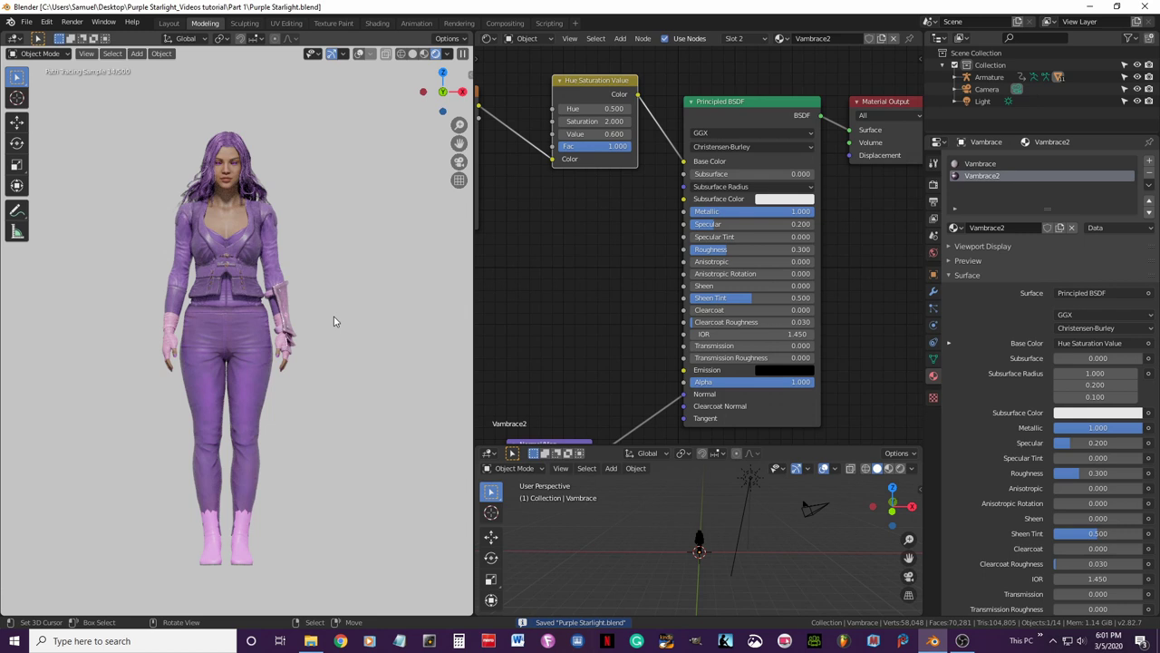
pyautogui.scroll(1, 330, 324)
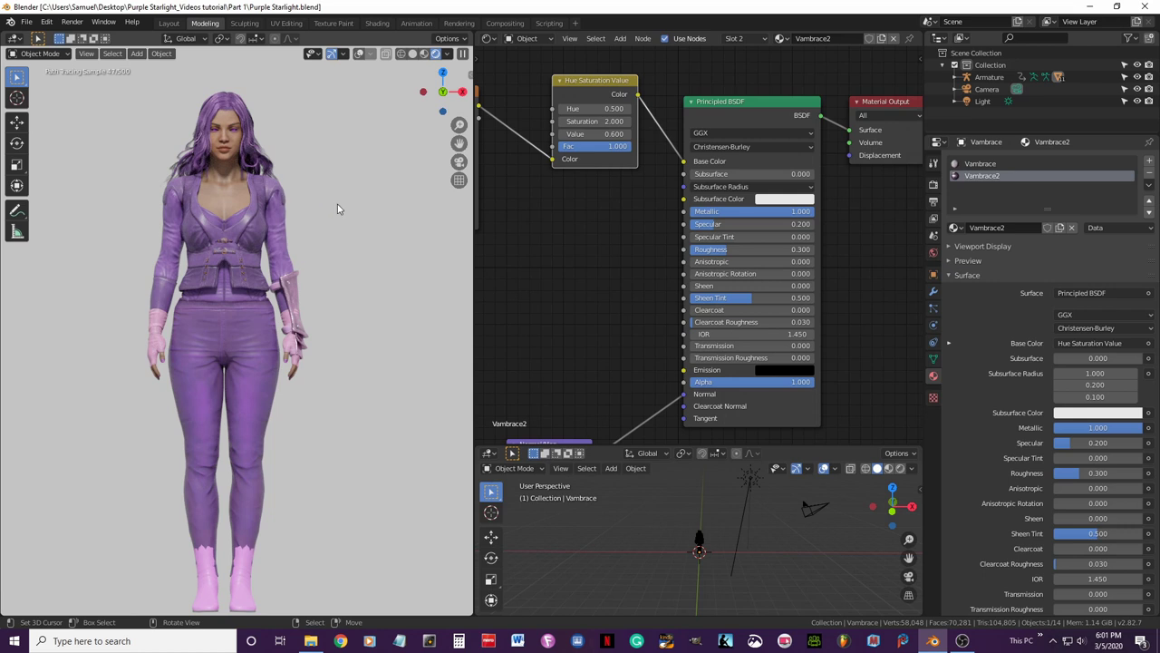
pyautogui.moveTo(331, 208); pyautogui.dragTo(371, 101, button='middle')
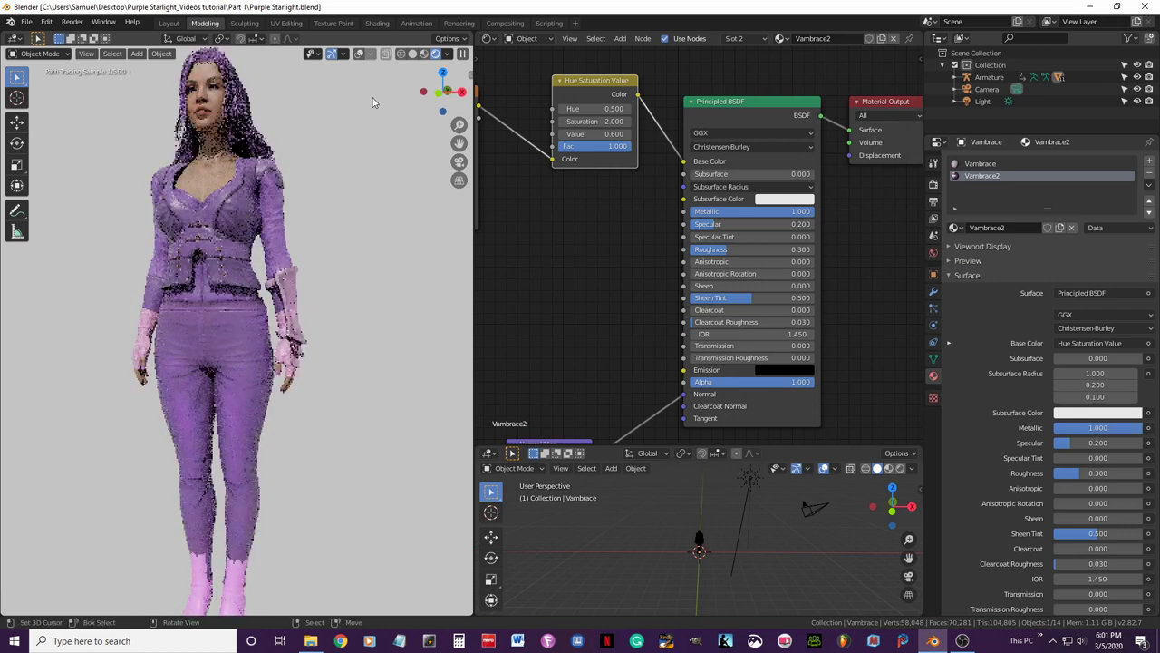
# Return to Material Preview with overlays on and make the jacket the active object.
pyautogui.click(423, 54)
pyautogui.click(251, 192)
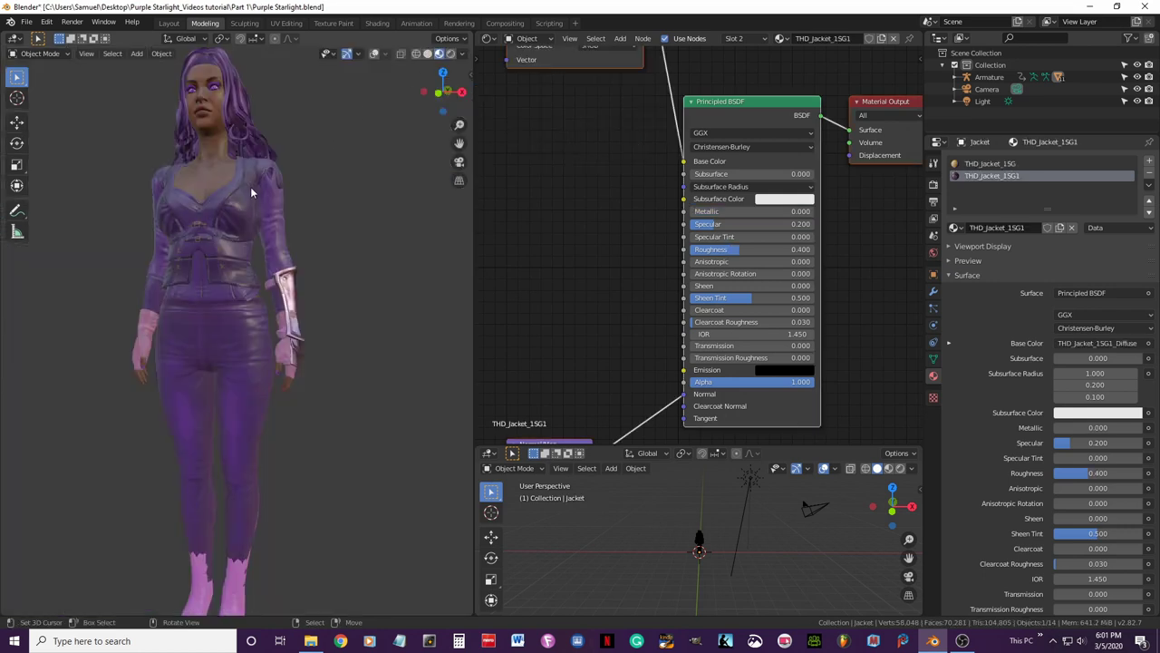
pyautogui.click(374, 55)
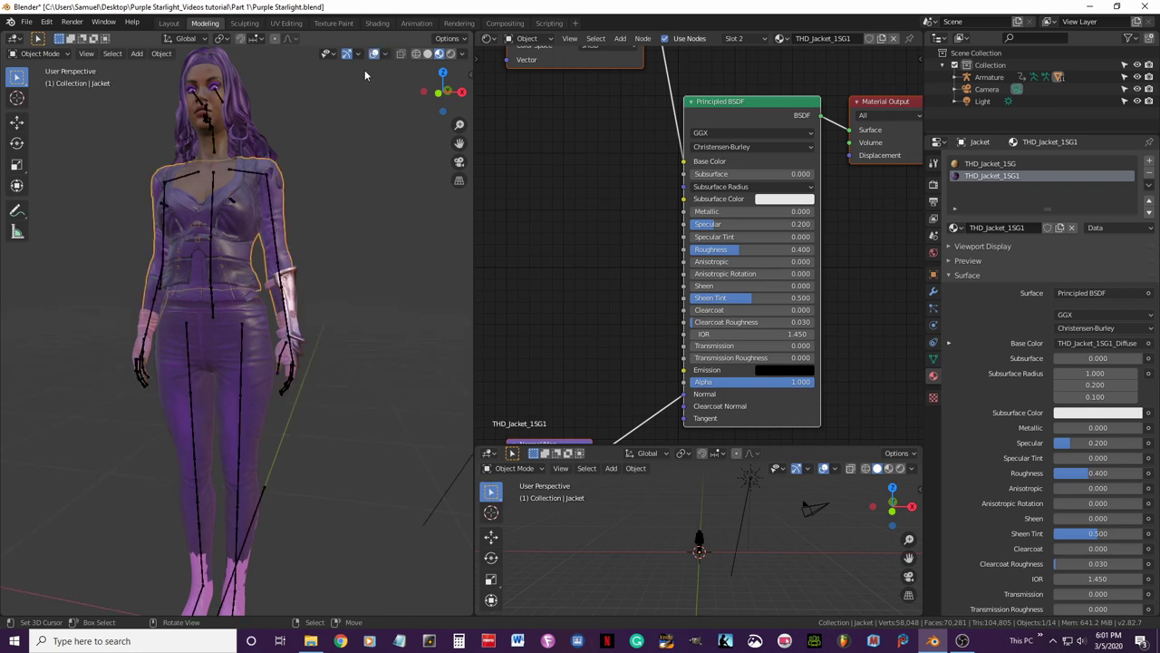
# Minimize Blender to the desktop and restore it, twice.
pyautogui.click(1088, 7)
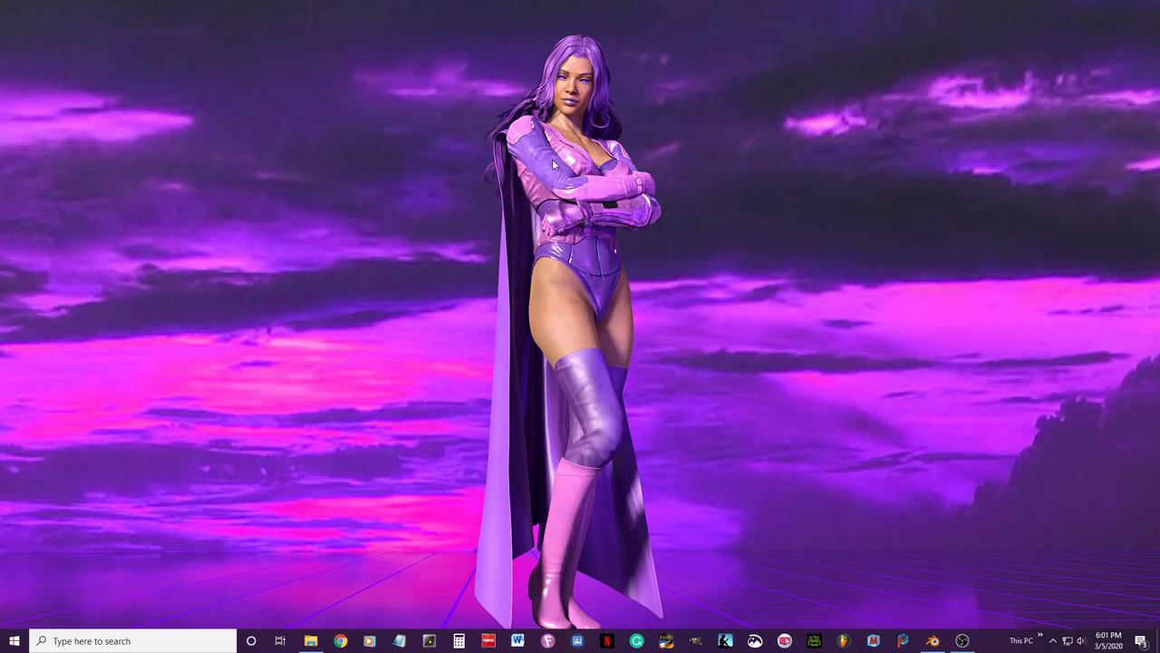
pyautogui.click(937, 642)
pyautogui.scroll(4, 282, 203)
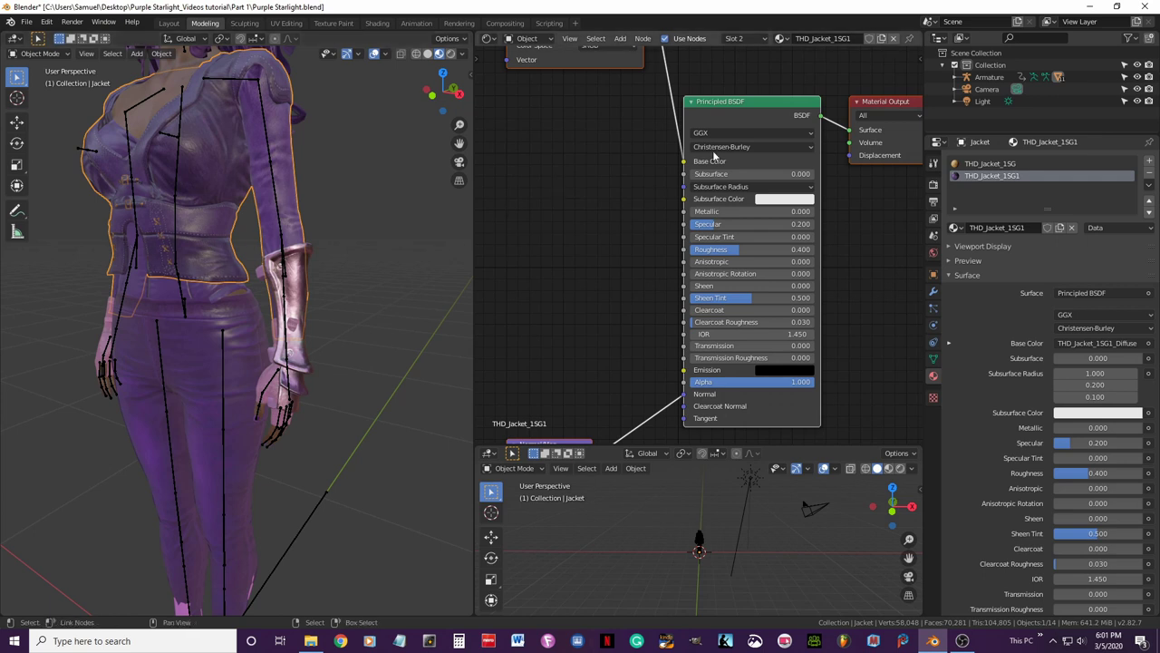
pyautogui.click(1092, 7)
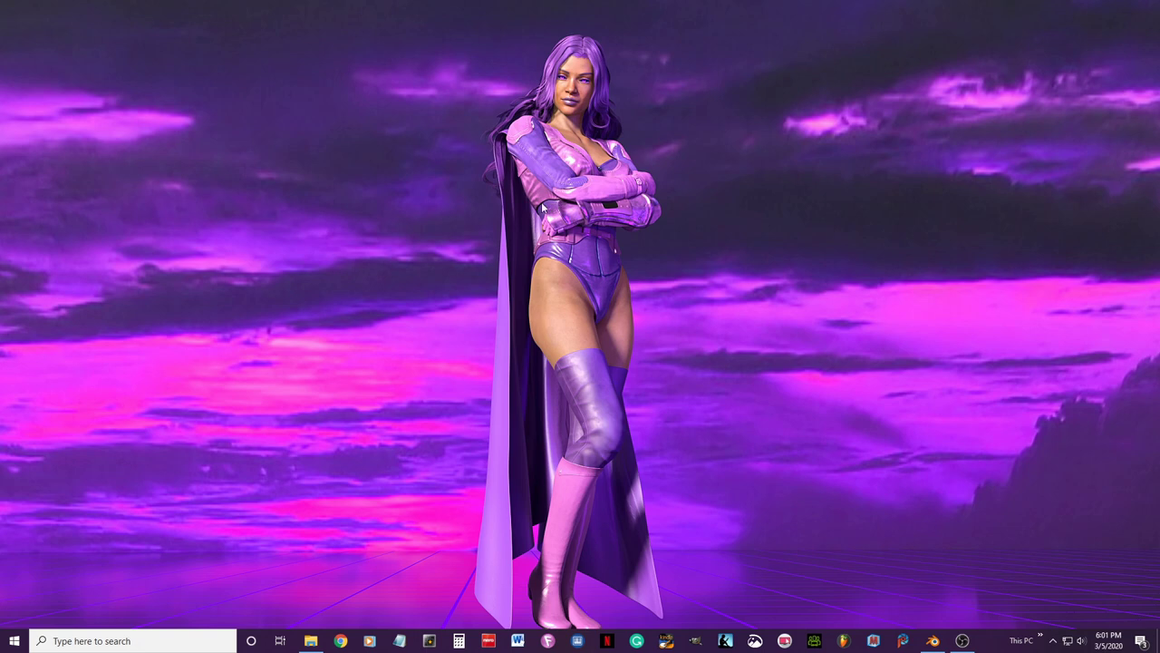
pyautogui.click(933, 641)
# Frame the whole character in front orthographic view.
pyautogui.moveTo(252, 289); pyautogui.dragTo(280, 379, button='middle')
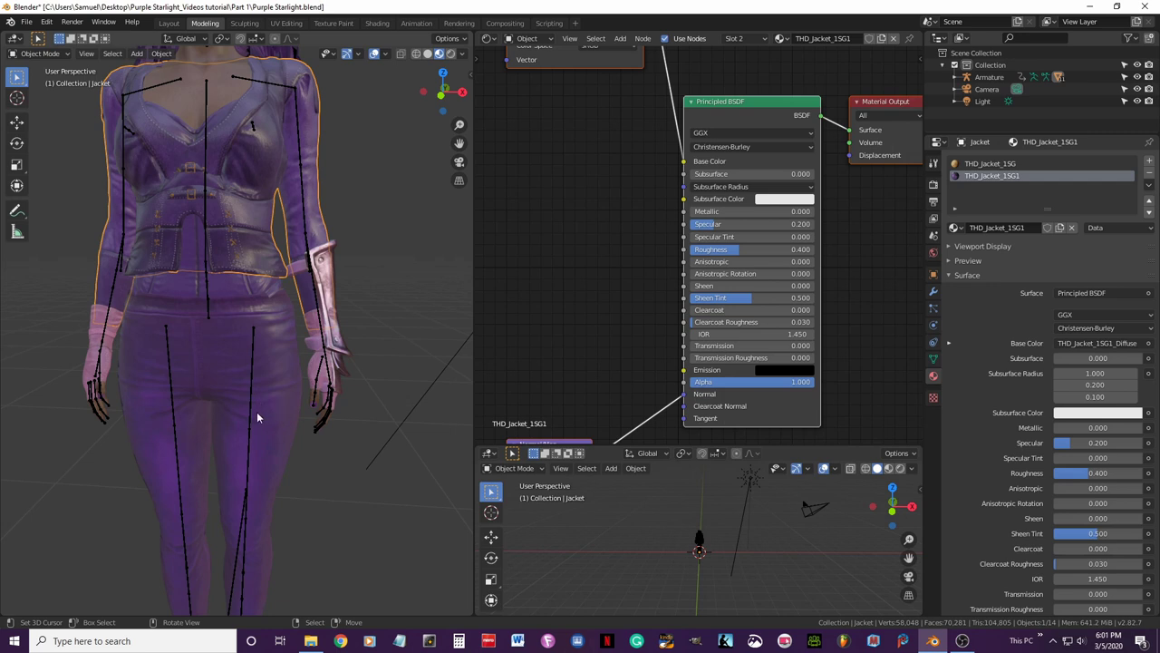
pyautogui.scroll(-3, 256, 411)
pyautogui.moveTo(268, 409); pyautogui.dragTo(270, 449, button='middle')
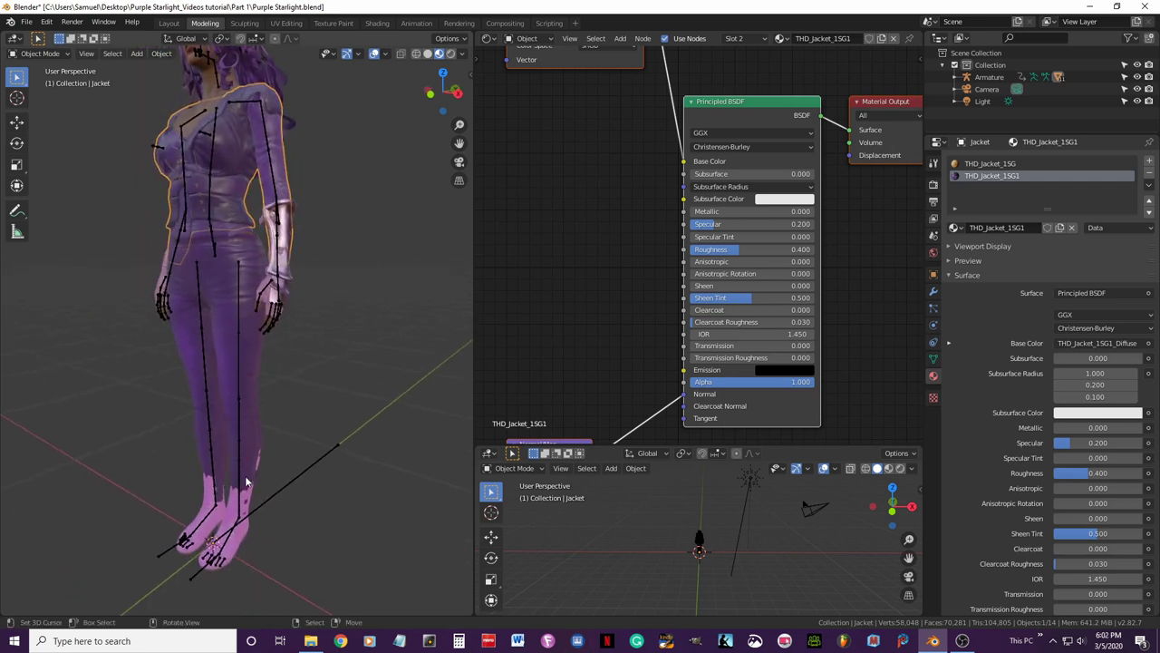
pyautogui.moveTo(214, 485); pyautogui.dragTo(285, 372, button='middle')
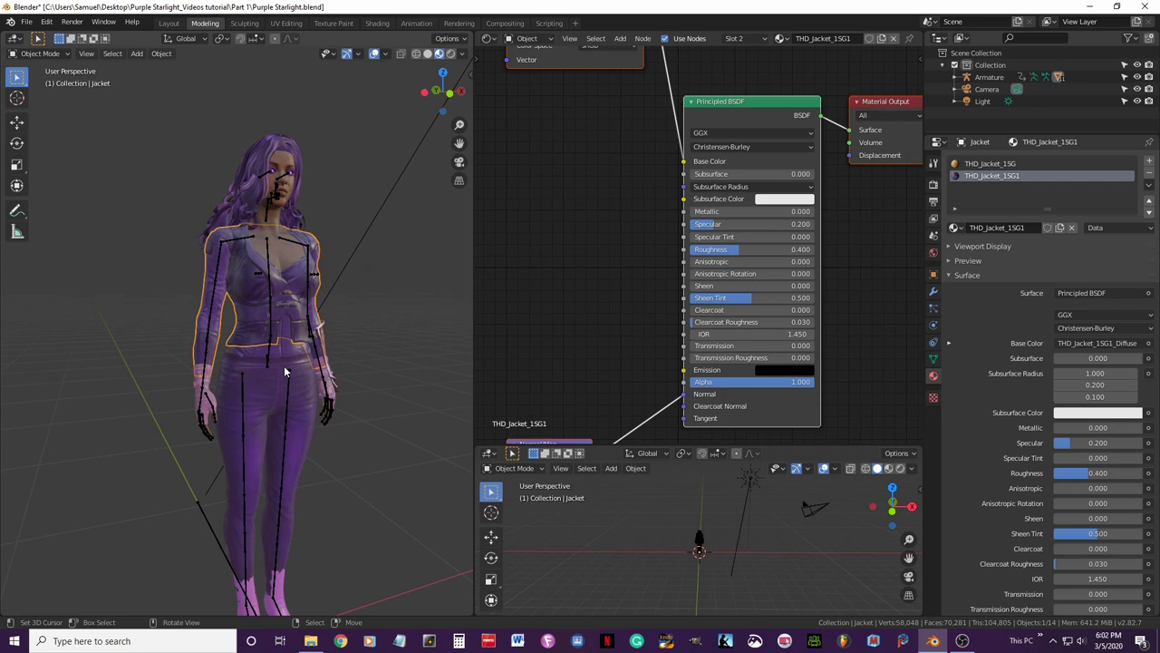
pyautogui.press('KP_1')
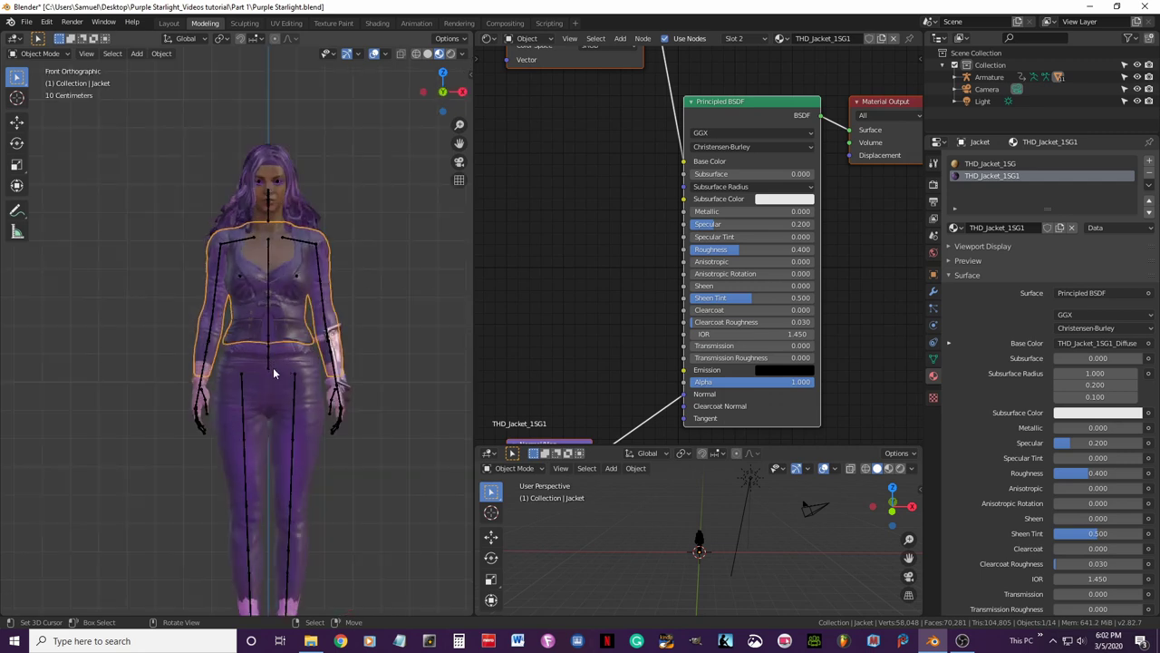
pyautogui.keyDown('shift'); pyautogui.moveTo(276, 376); pyautogui.dragTo(263, 319, button='middle'); pyautogui.keyUp('shift')
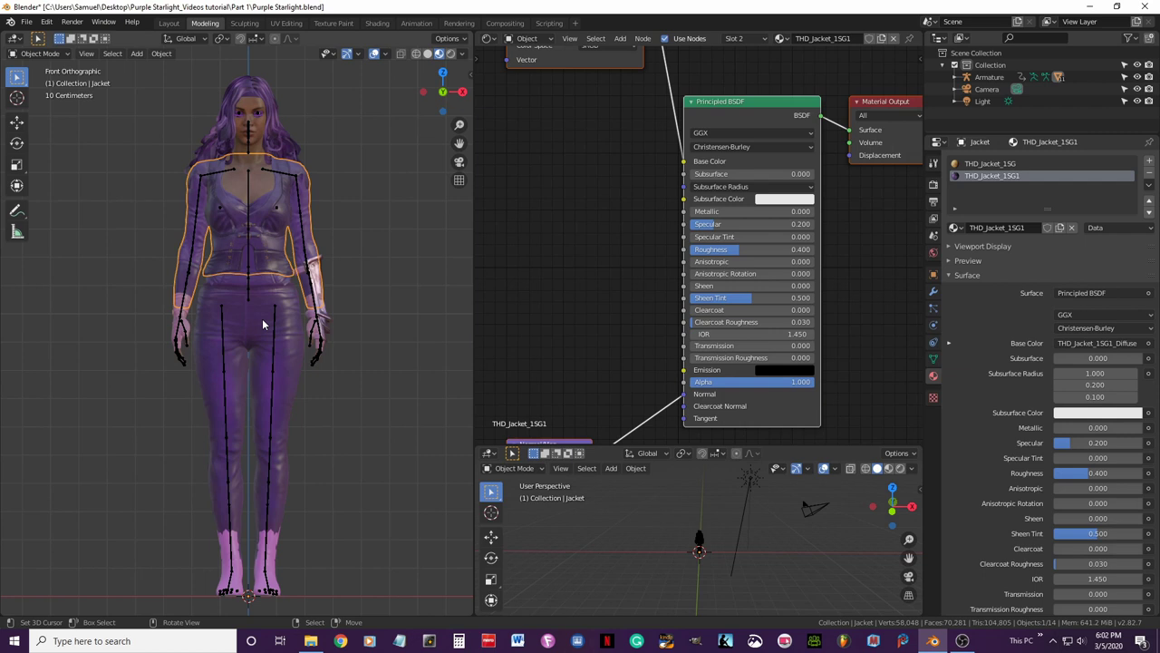